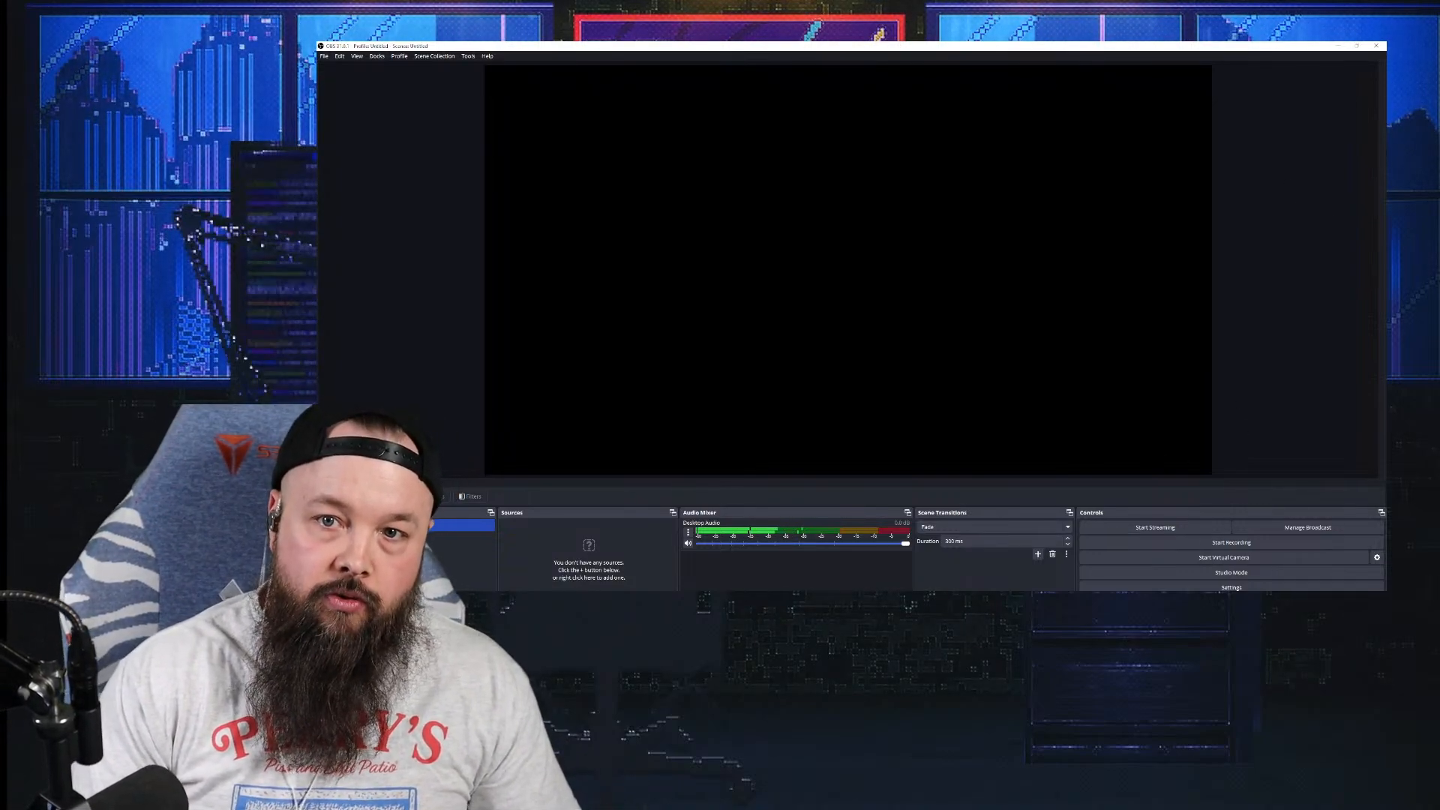
Step: Run the Auto-Configuration Wizard for YouTube streaming and apply its recommended 1920x1080 settings
{"action": "left_click", "coordinate": [471, 57]}
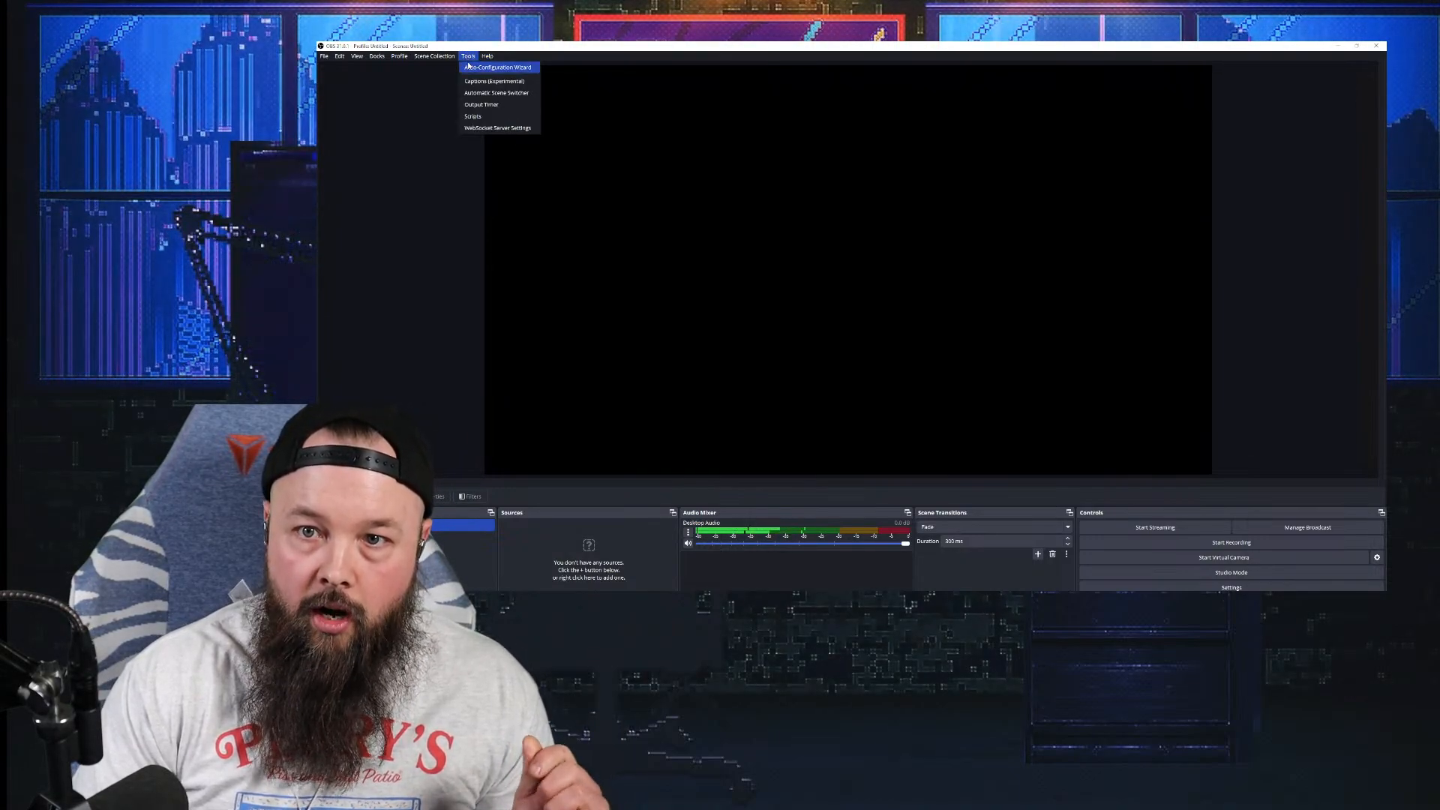
{"action": "left_click", "coordinate": [469, 68]}
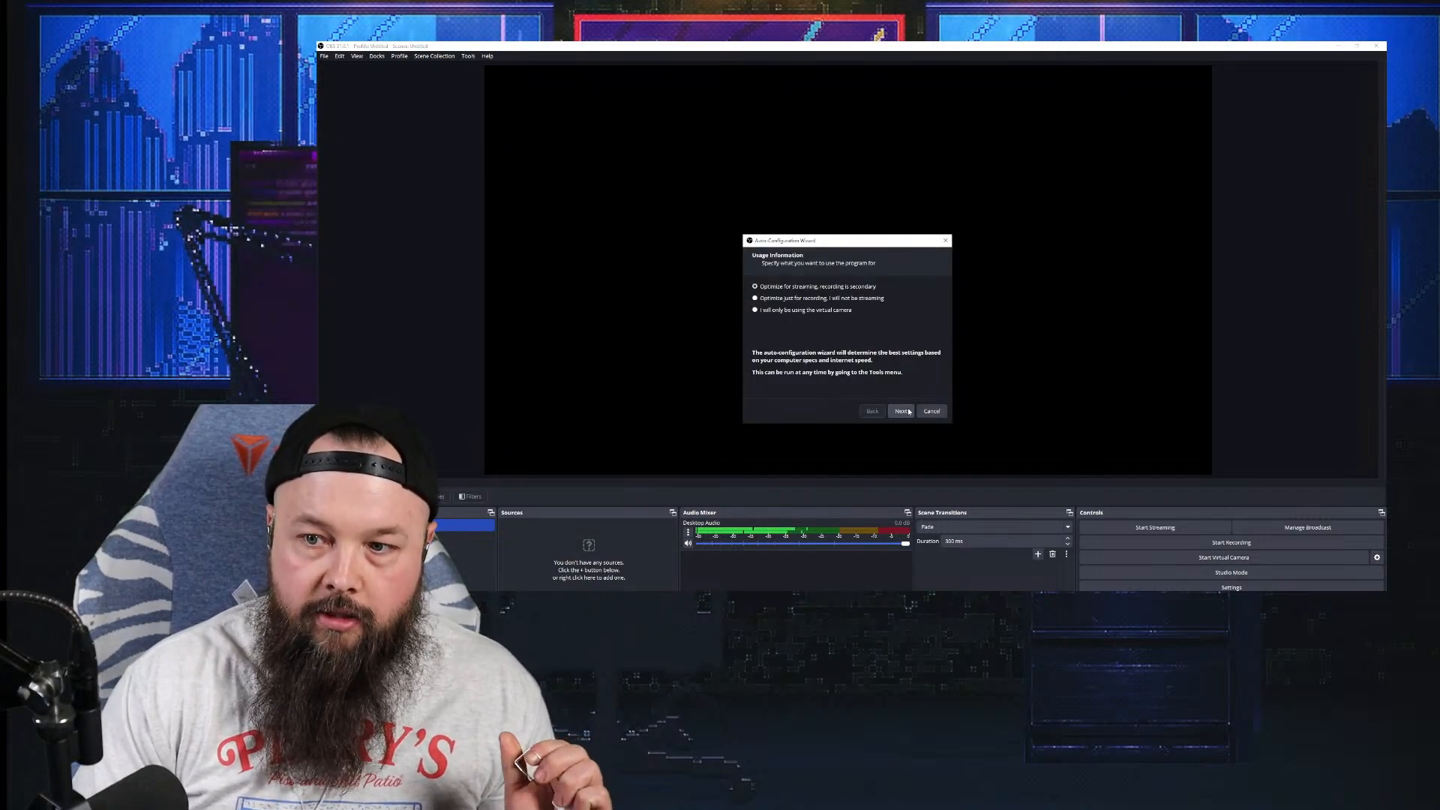
{"action": "left_click", "coordinate": [901, 411]}
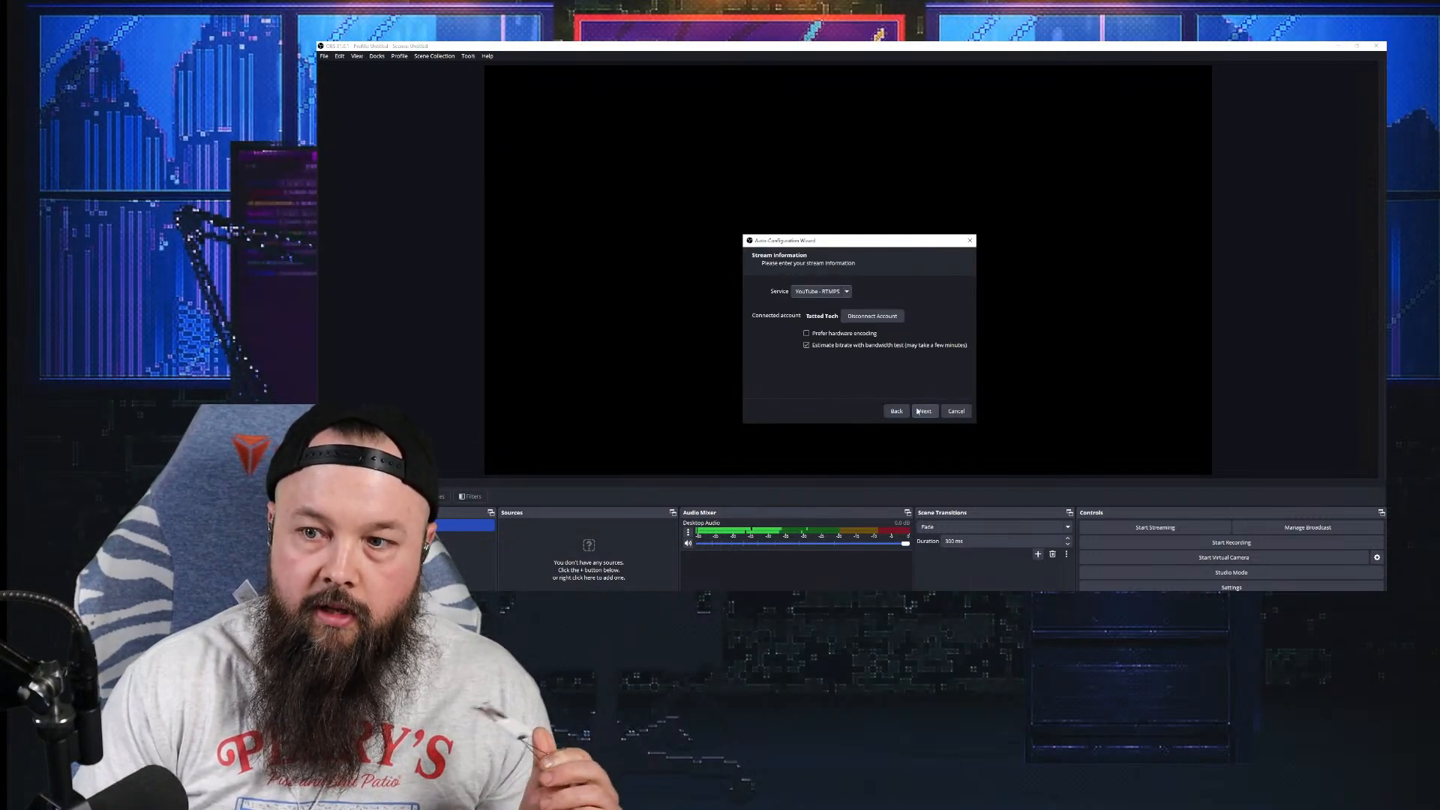
{"action": "left_click", "coordinate": [925, 411]}
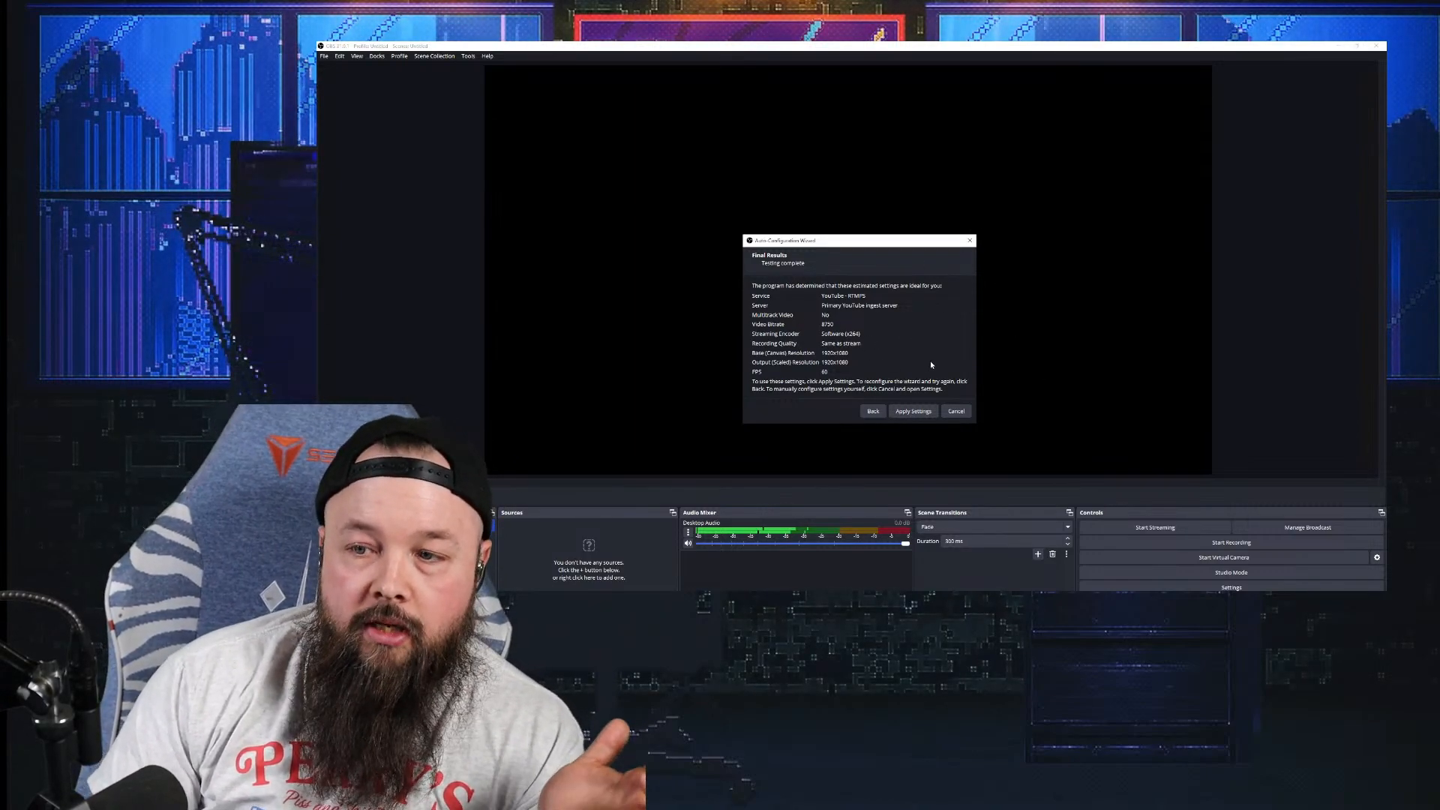
{"action": "left_click", "coordinate": [914, 411]}
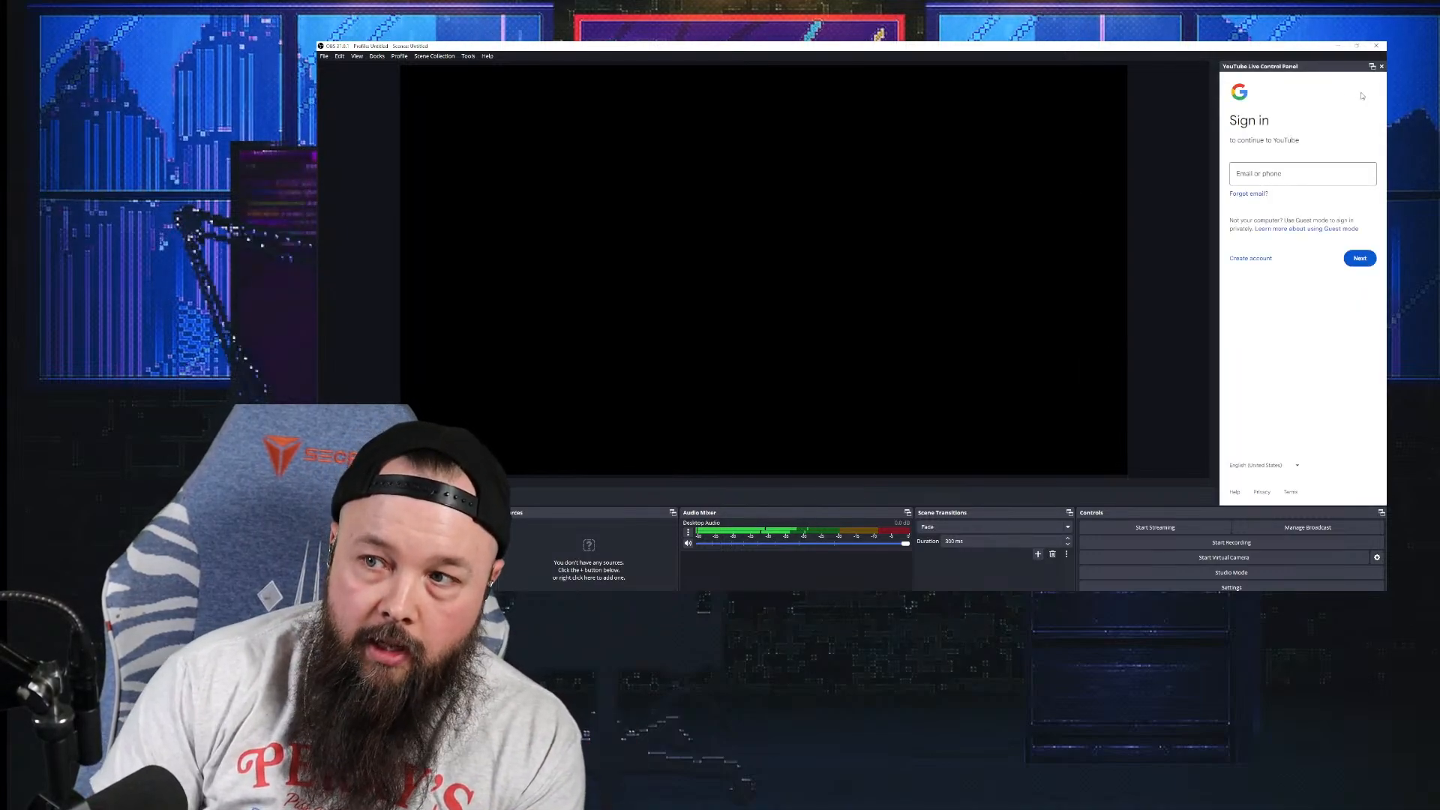
Step: Close the YouTube Live Control Panel dock and minimize OBS to show the desktop
{"action": "left_click", "coordinate": [1381, 67]}
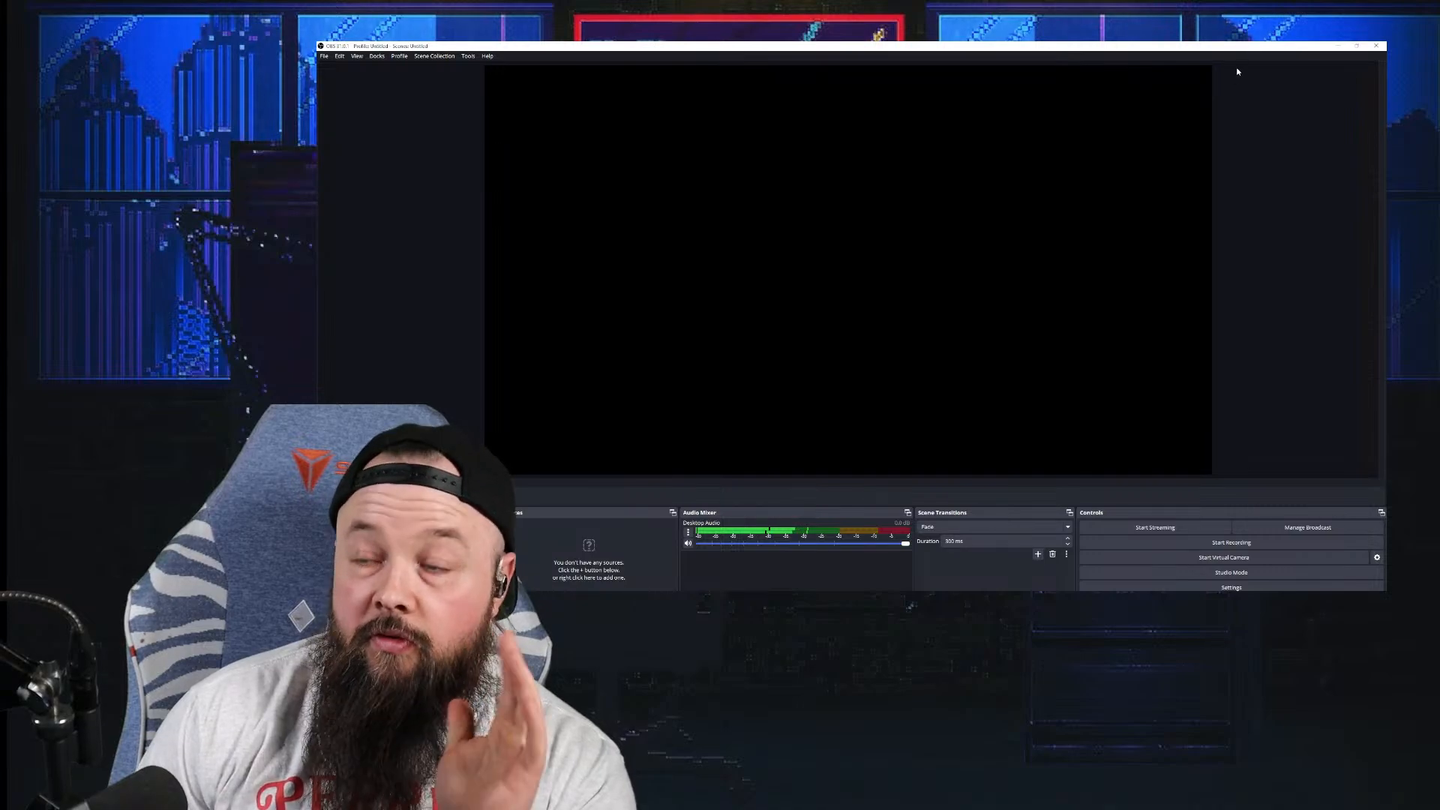
{"action": "left_click", "coordinate": [1336, 47]}
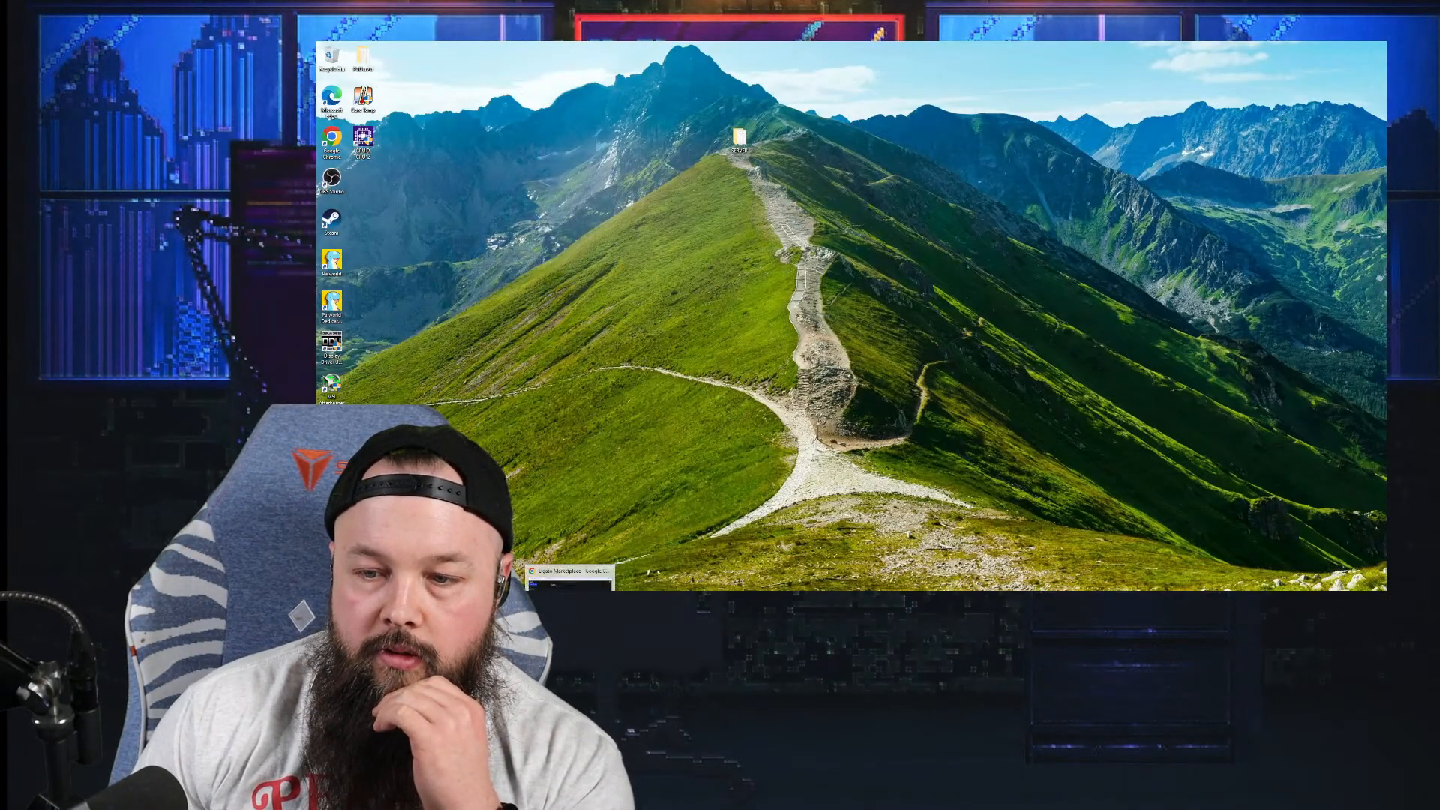
Step: In Chrome's StreamElements tab, open the Pixel Art Starting Soon Scene with CUSTOMIZE
{"action": "left_click", "coordinate": [571, 570]}
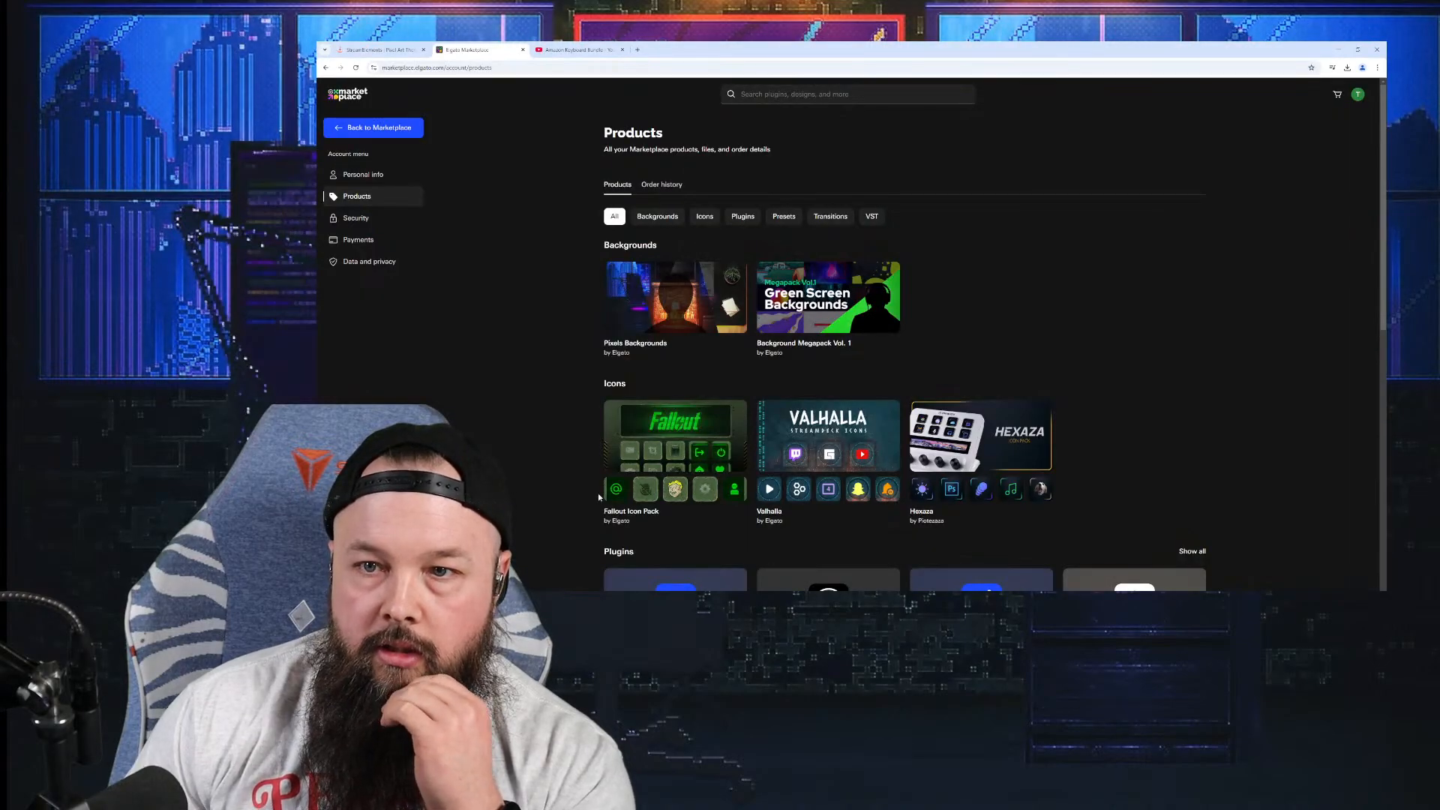
{"action": "left_click", "coordinate": [379, 49]}
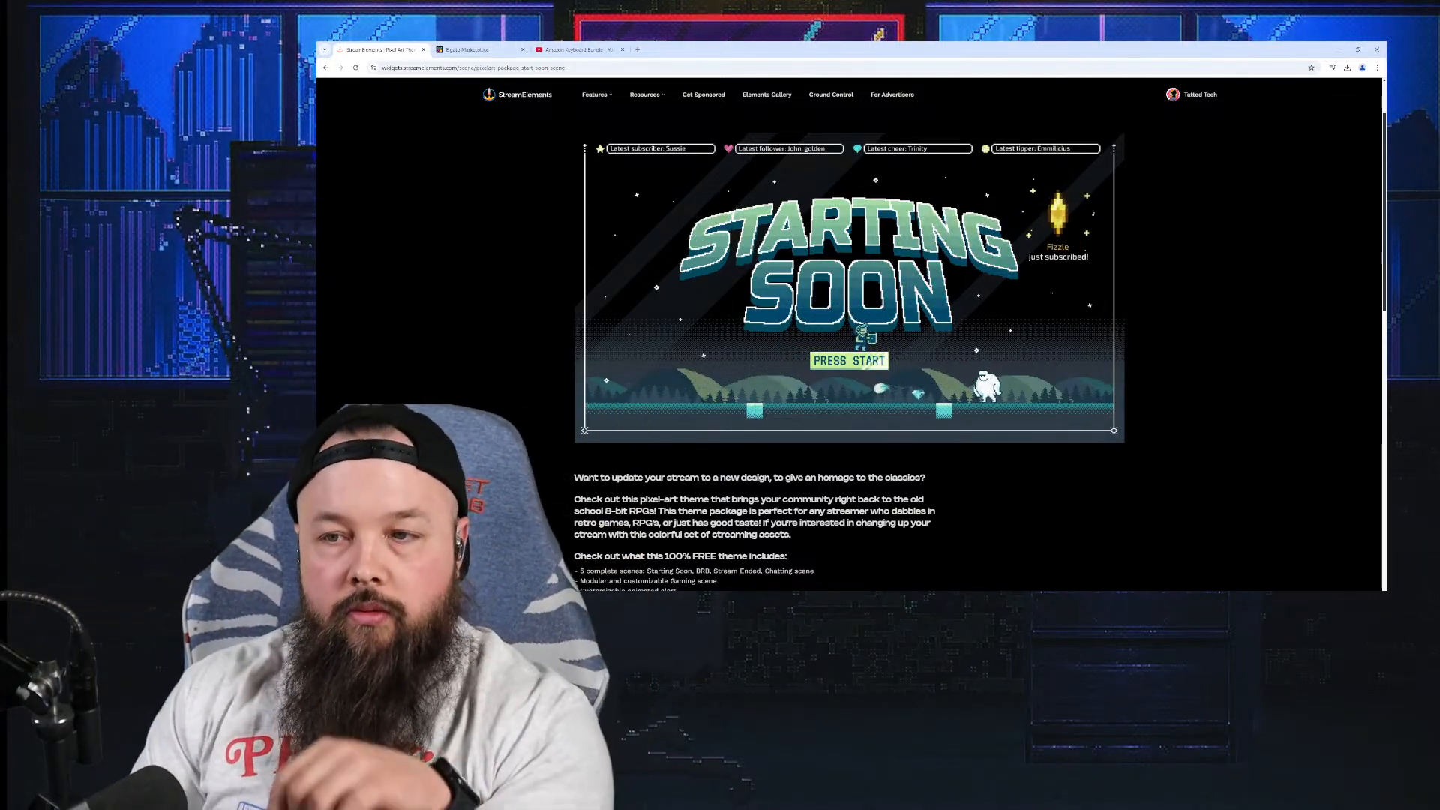
{"action": "scroll", "coordinate": [665, 343], "scroll_direction": "up", "scroll_amount": 2}
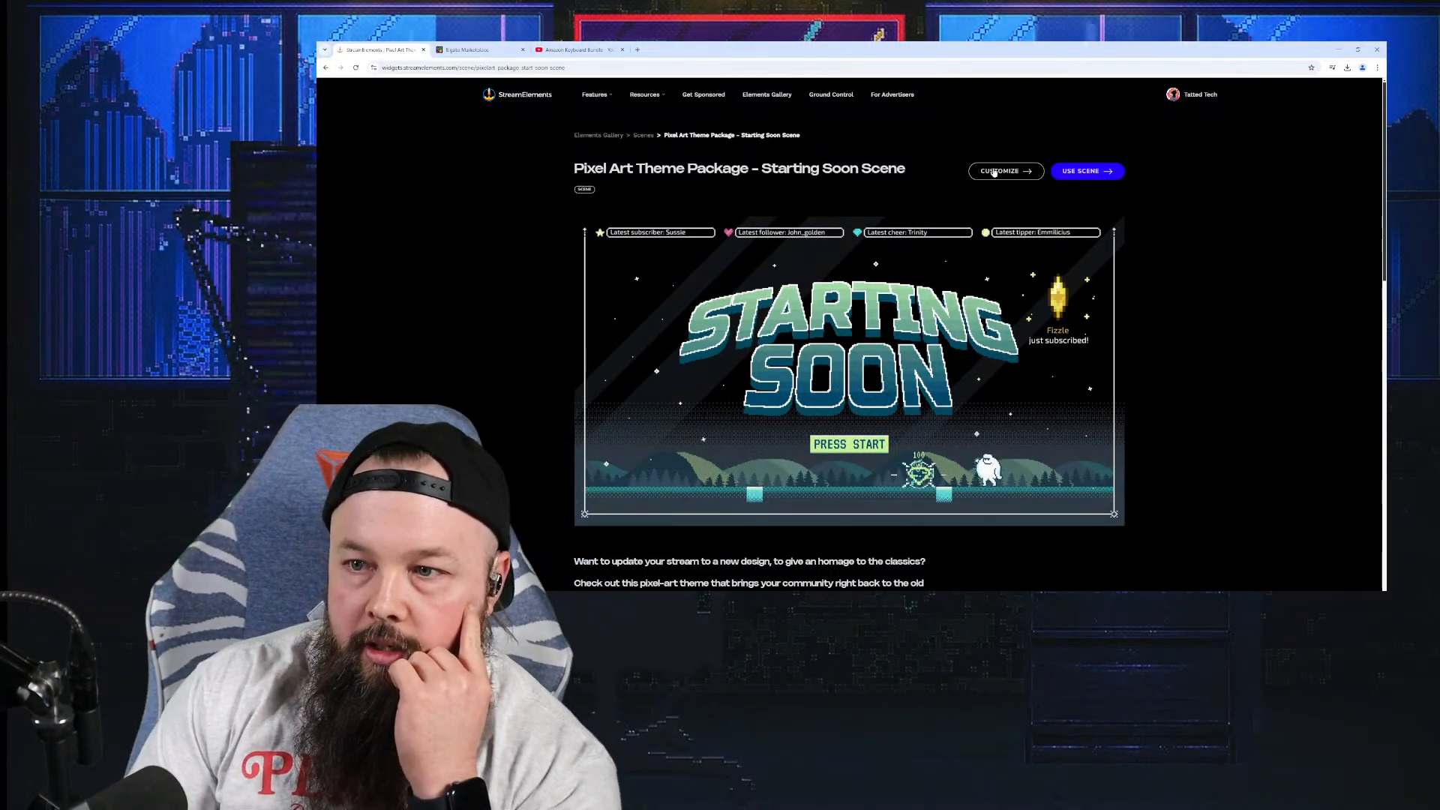
{"action": "left_click", "coordinate": [1005, 171]}
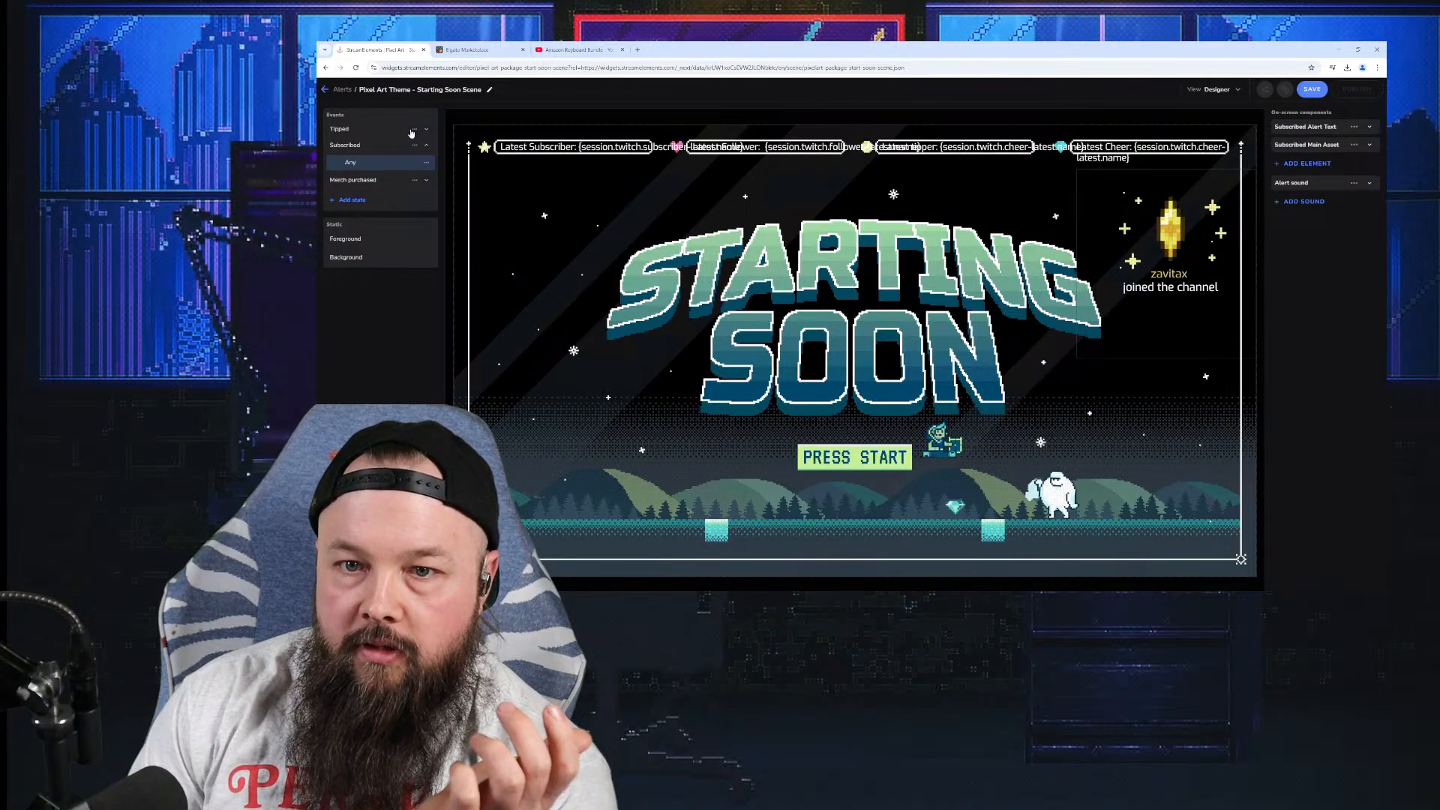
Step: Delete the Tipped, Subscribed and Merch purchased alert events from the scene
{"action": "left_click", "coordinate": [412, 132]}
{"action": "left_click", "coordinate": [405, 163]}
{"action": "left_click", "coordinate": [415, 131]}
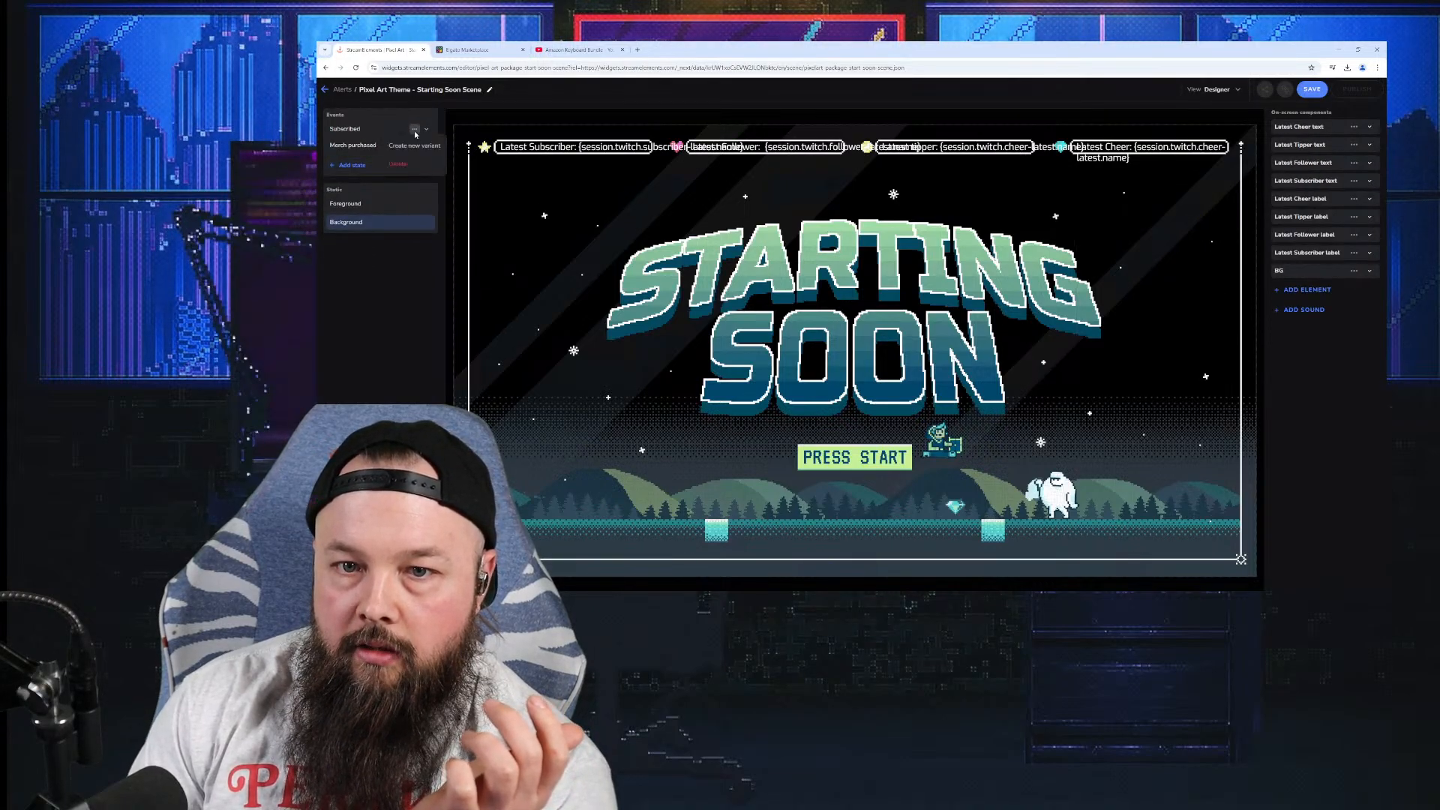
{"action": "left_click", "coordinate": [412, 164]}
{"action": "left_click", "coordinate": [415, 129]}
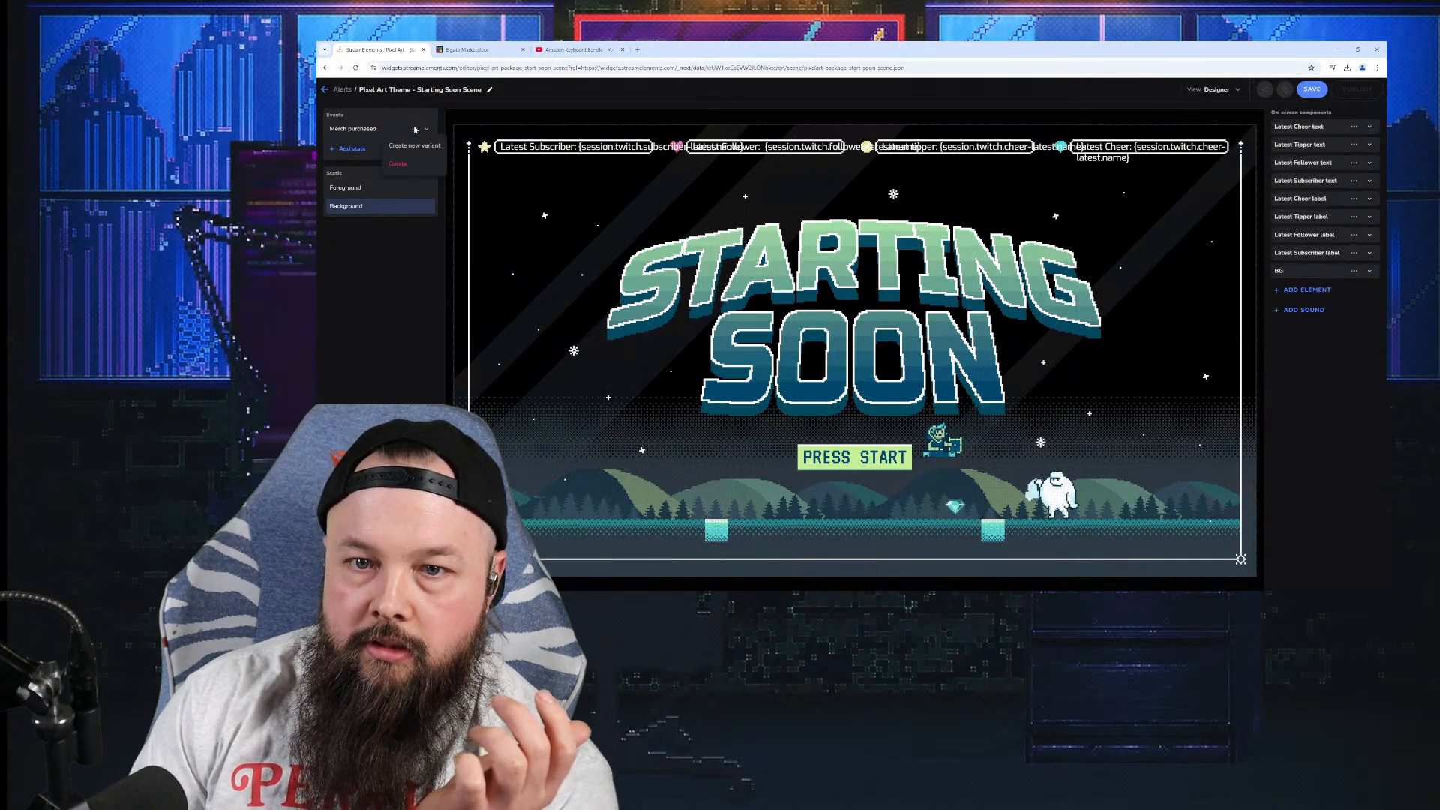
{"action": "left_click", "coordinate": [416, 165]}
Step: Remove the Latest Subscriber, Follower, Tipper and Cheer labels from the canvas
{"action": "left_click", "coordinate": [523, 153]}
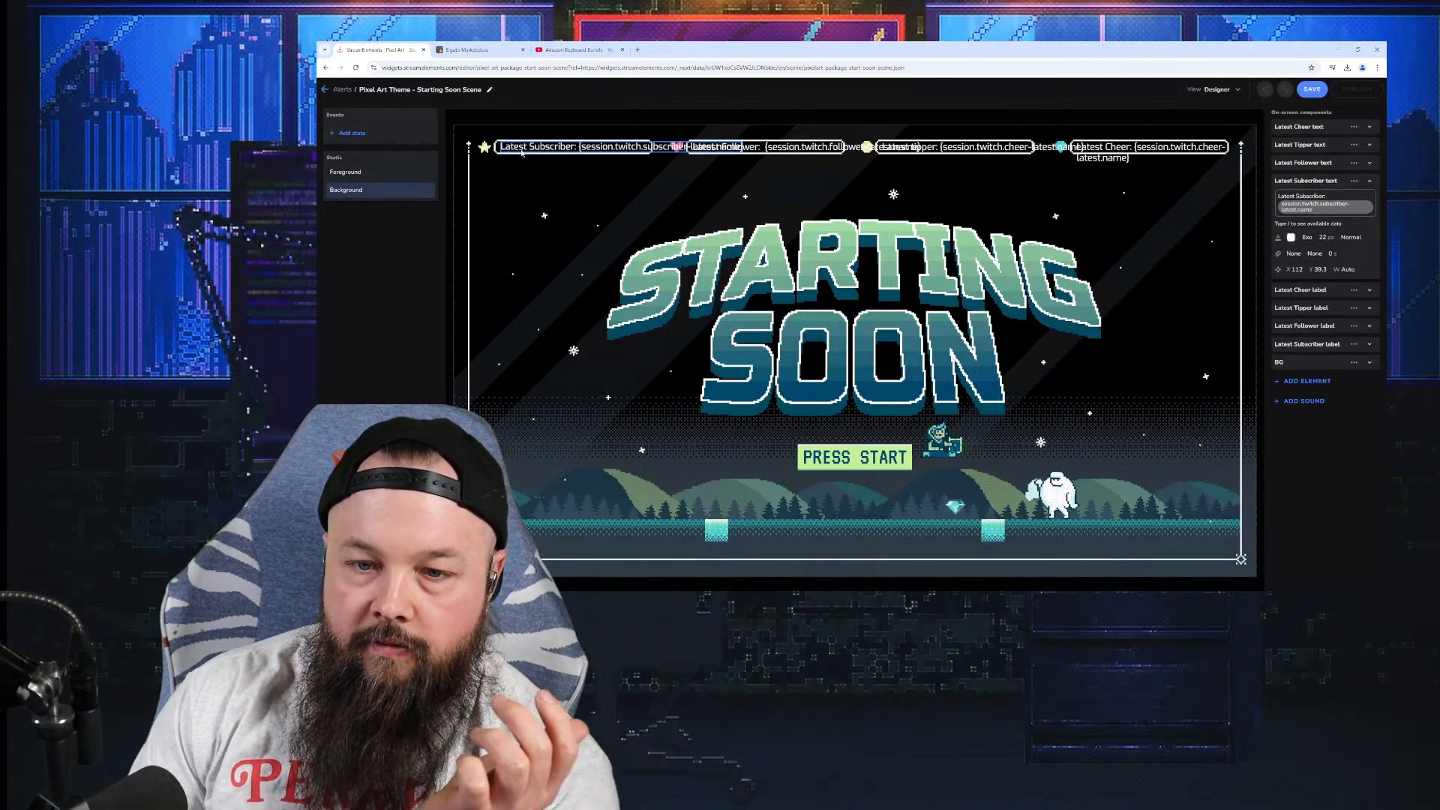
{"action": "key", "text": "Delete"}
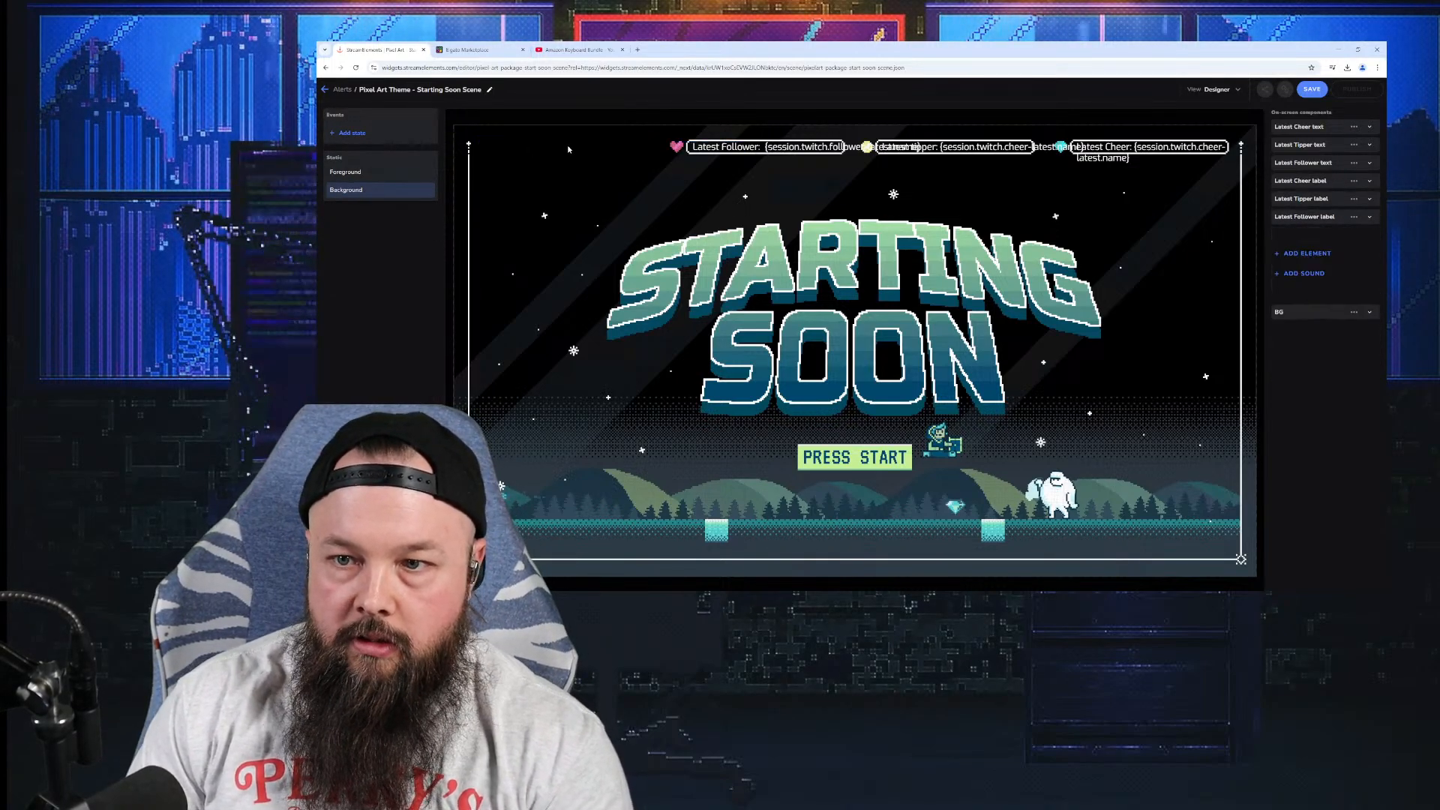
{"action": "left_click", "coordinate": [715, 150]}
{"action": "key", "text": "Delete"}
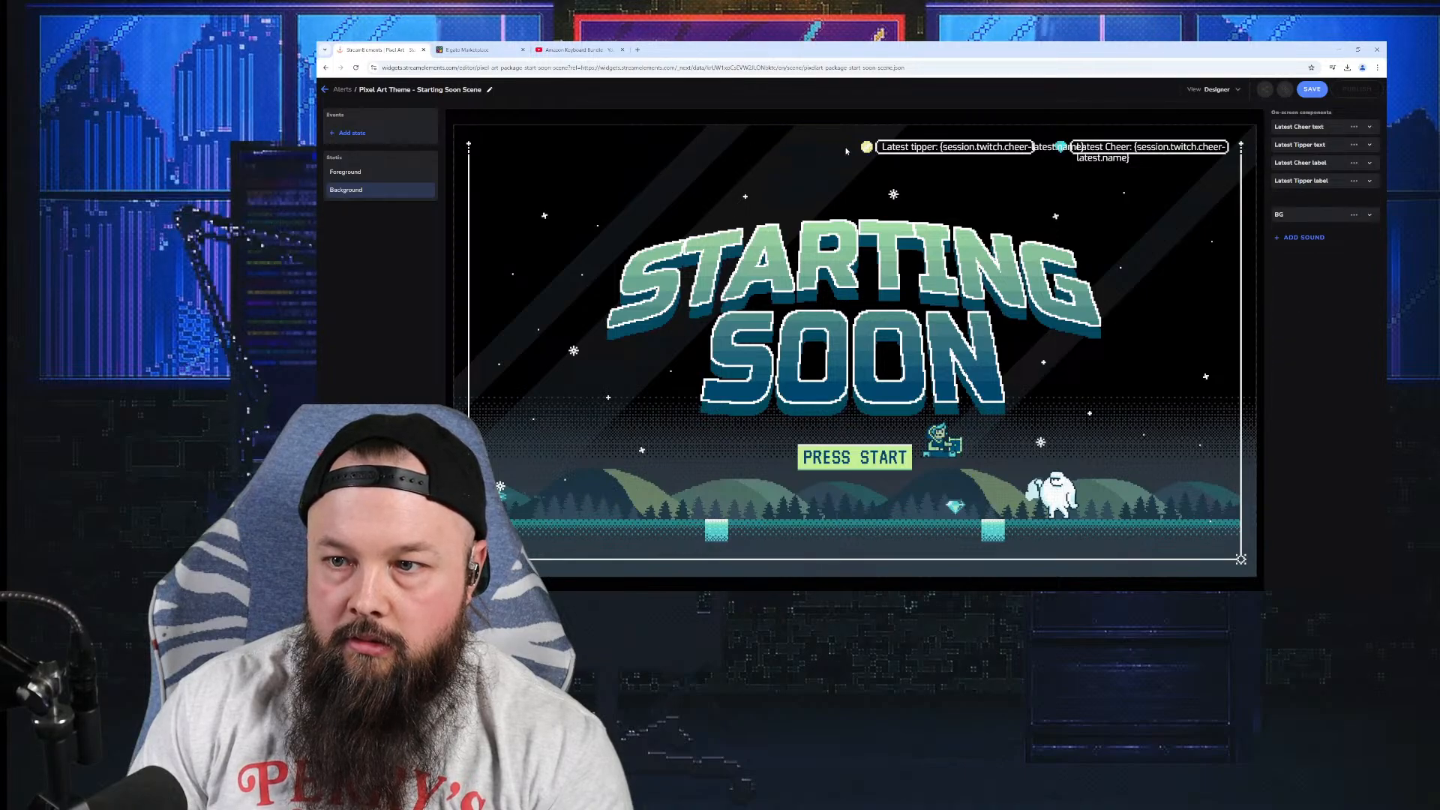
{"action": "left_click", "coordinate": [899, 148]}
{"action": "key", "text": "Delete"}
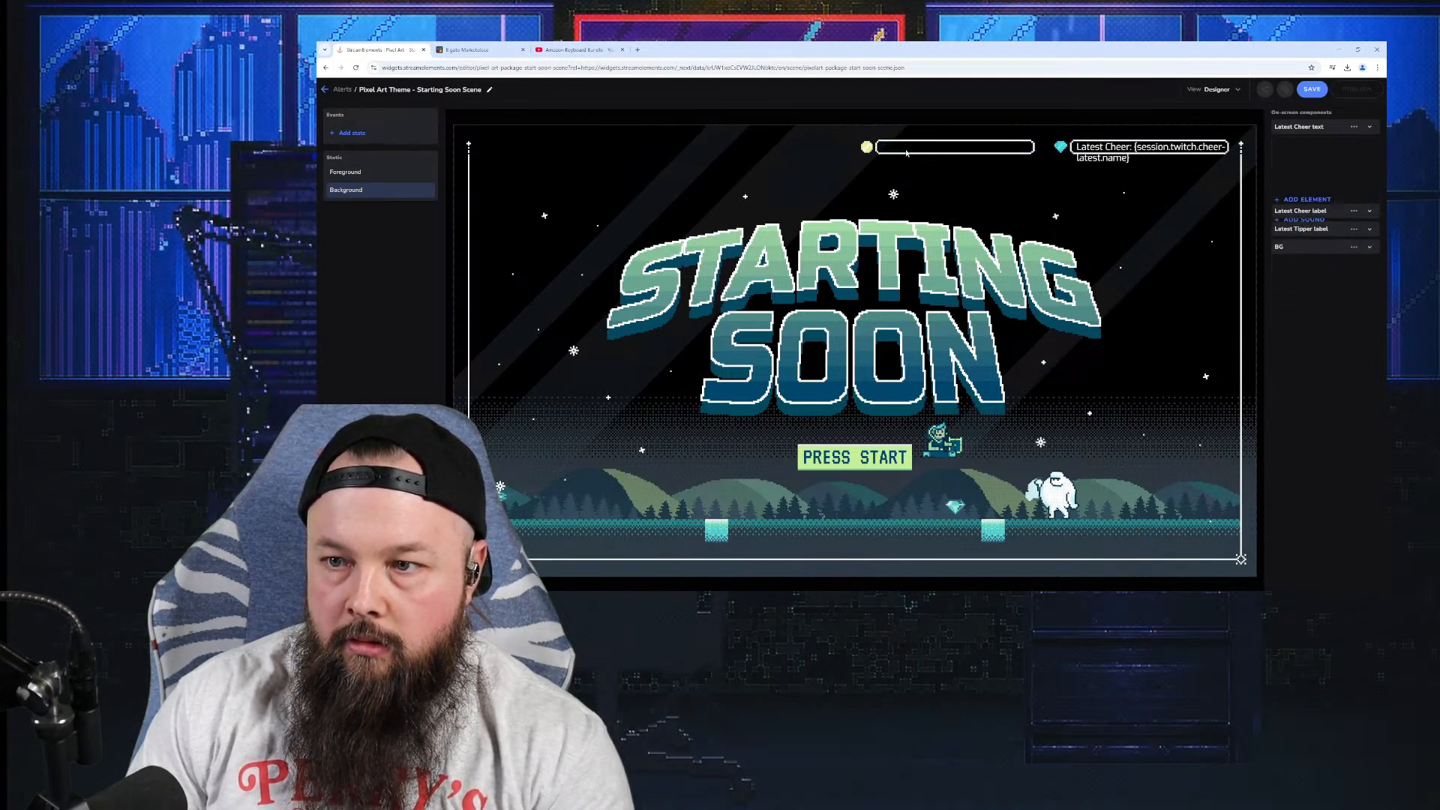
{"action": "left_click", "coordinate": [1100, 157]}
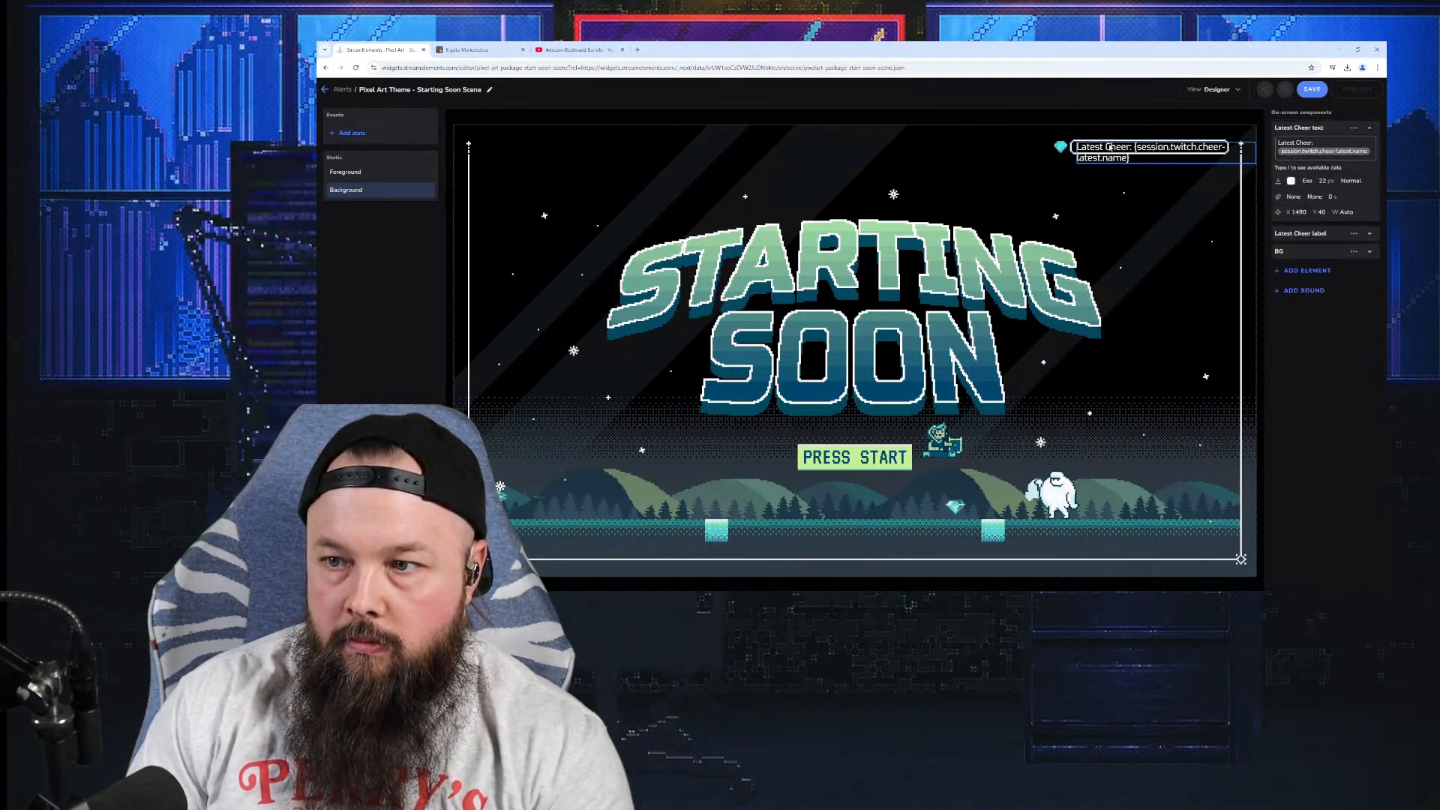
{"action": "key", "text": "Delete"}
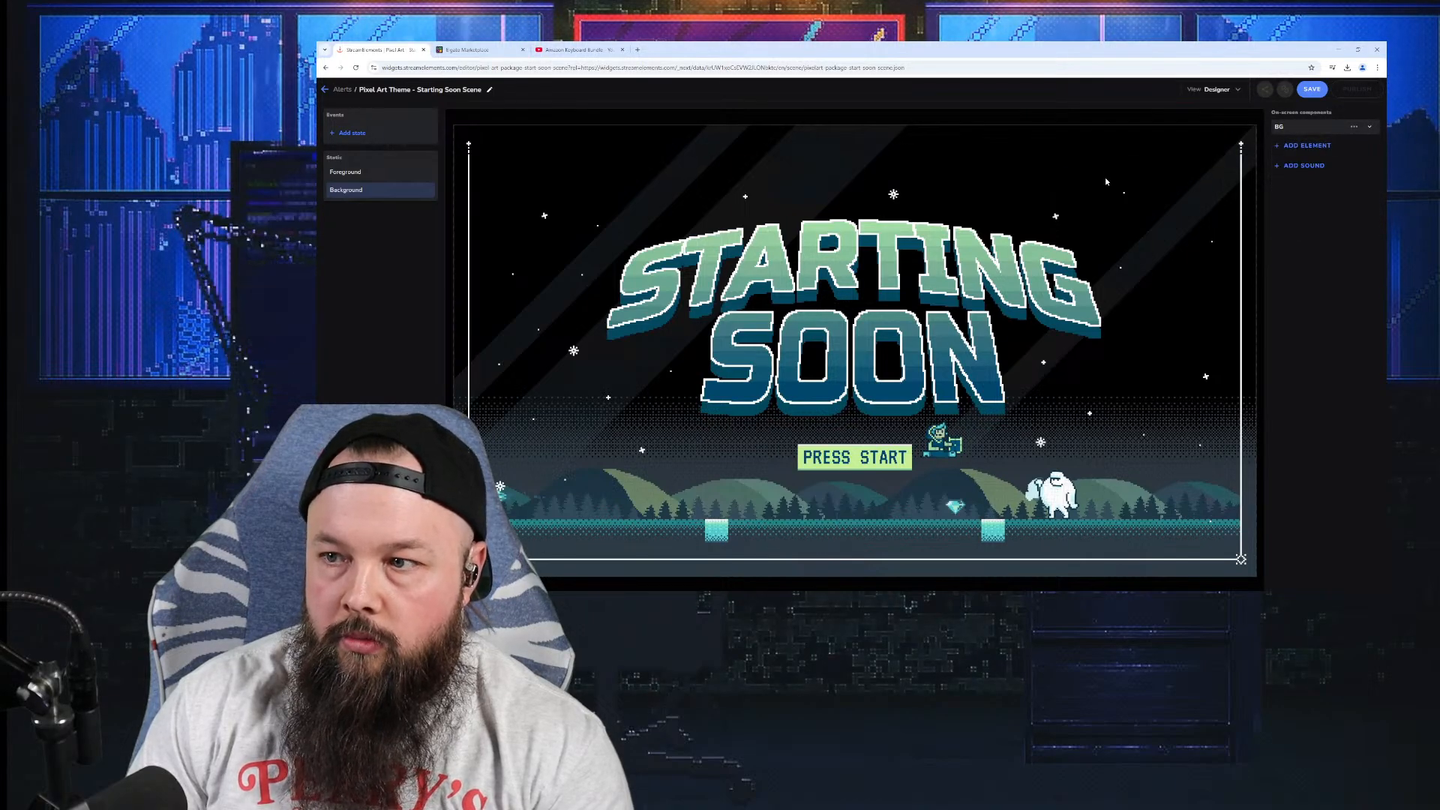
Step: Save and publish the scene, copy its widget URL, and return to OBS
{"action": "left_click", "coordinate": [1316, 90]}
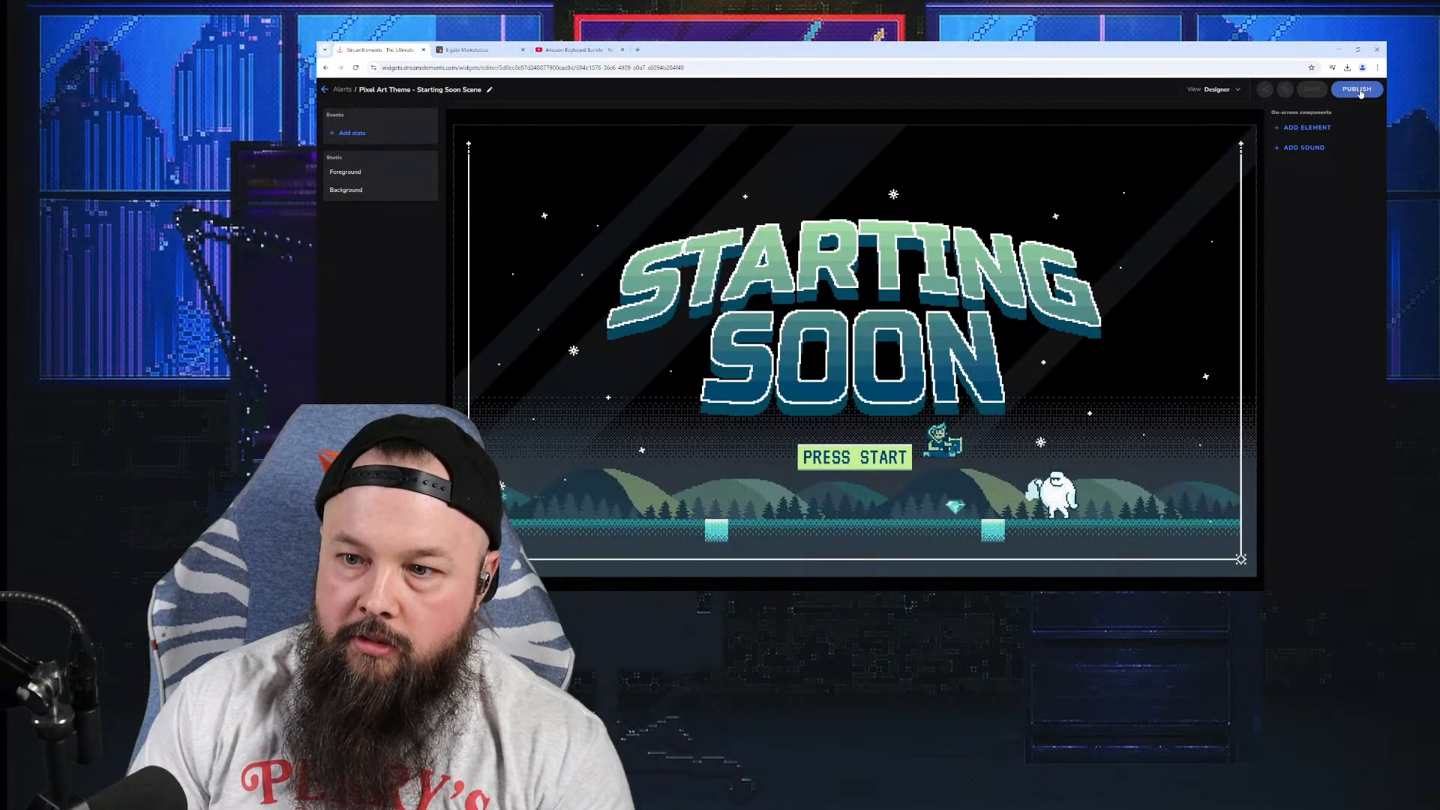
{"action": "left_click", "coordinate": [1359, 90]}
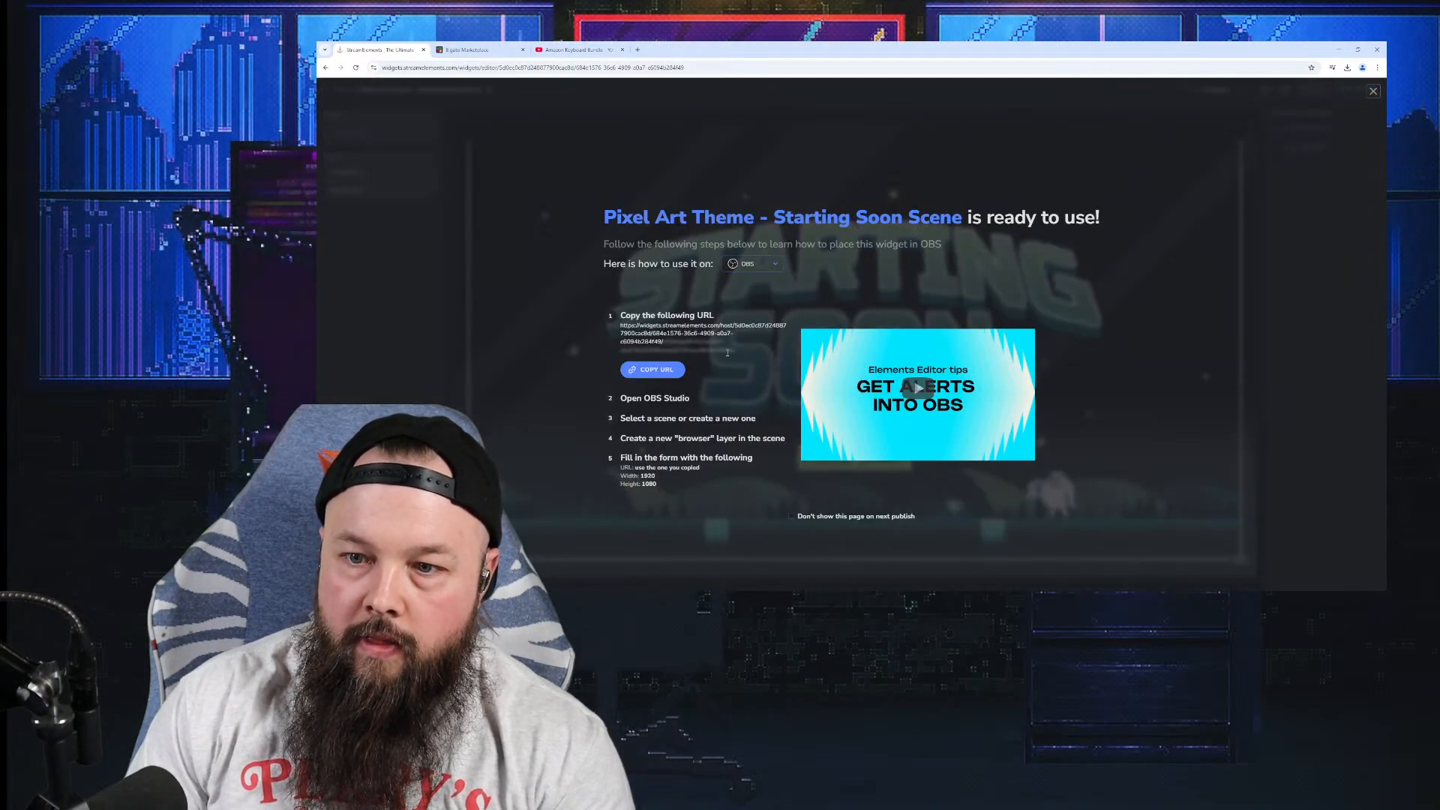
{"action": "left_click", "coordinate": [671, 370]}
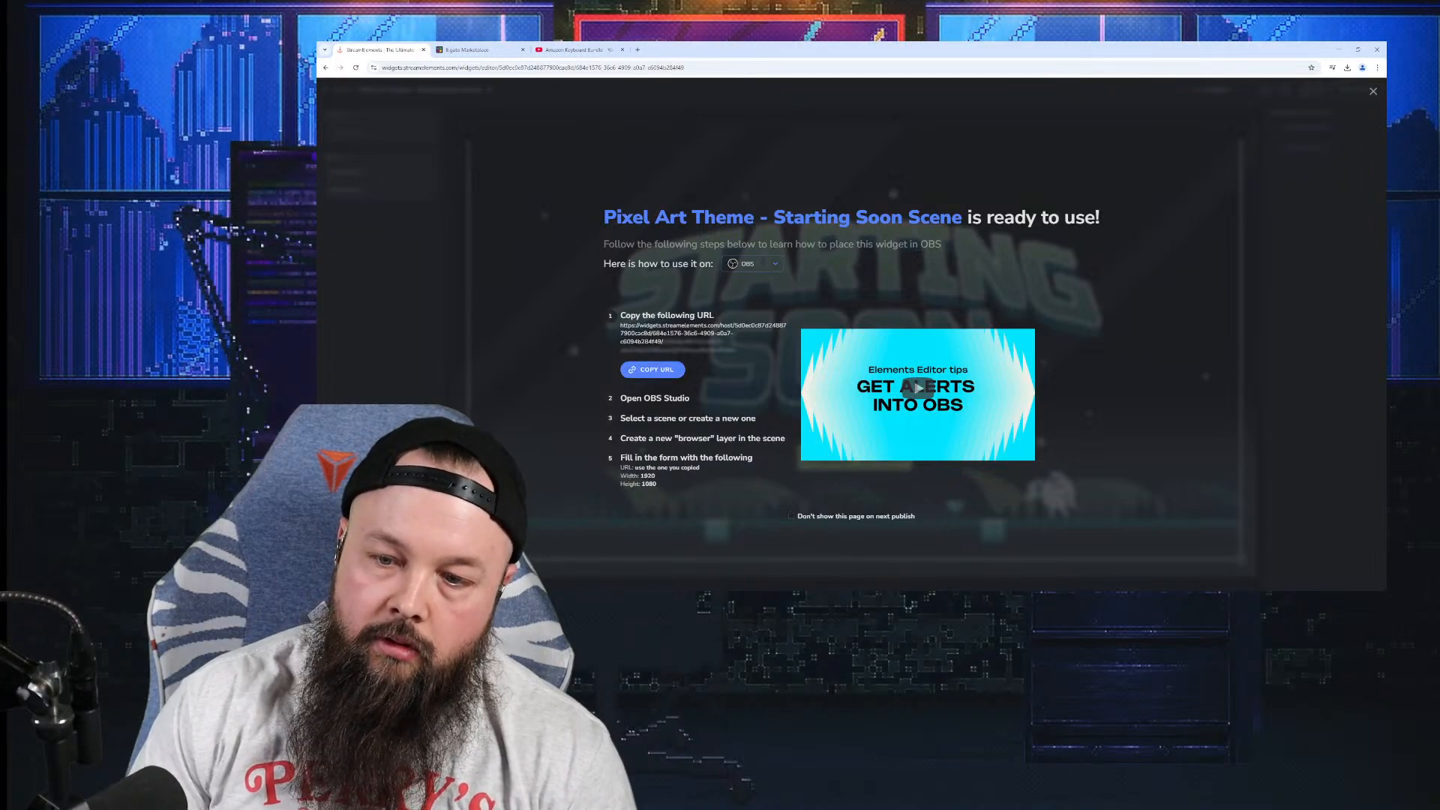
{"action": "key", "text": "alt+Tab"}
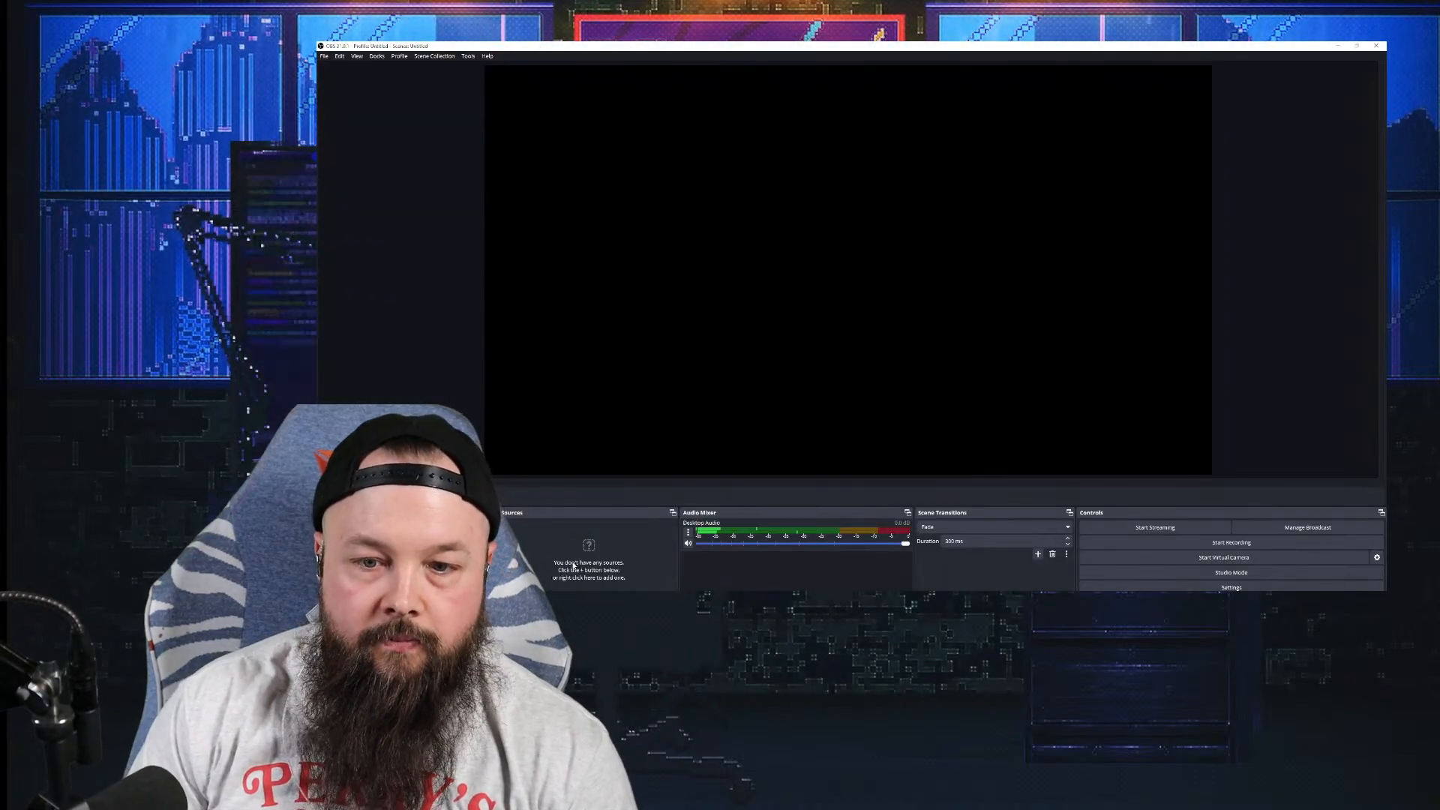
Step: Rename the scene and add a browser source named 'strating soon'
{"action": "right_click", "coordinate": [450, 529]}
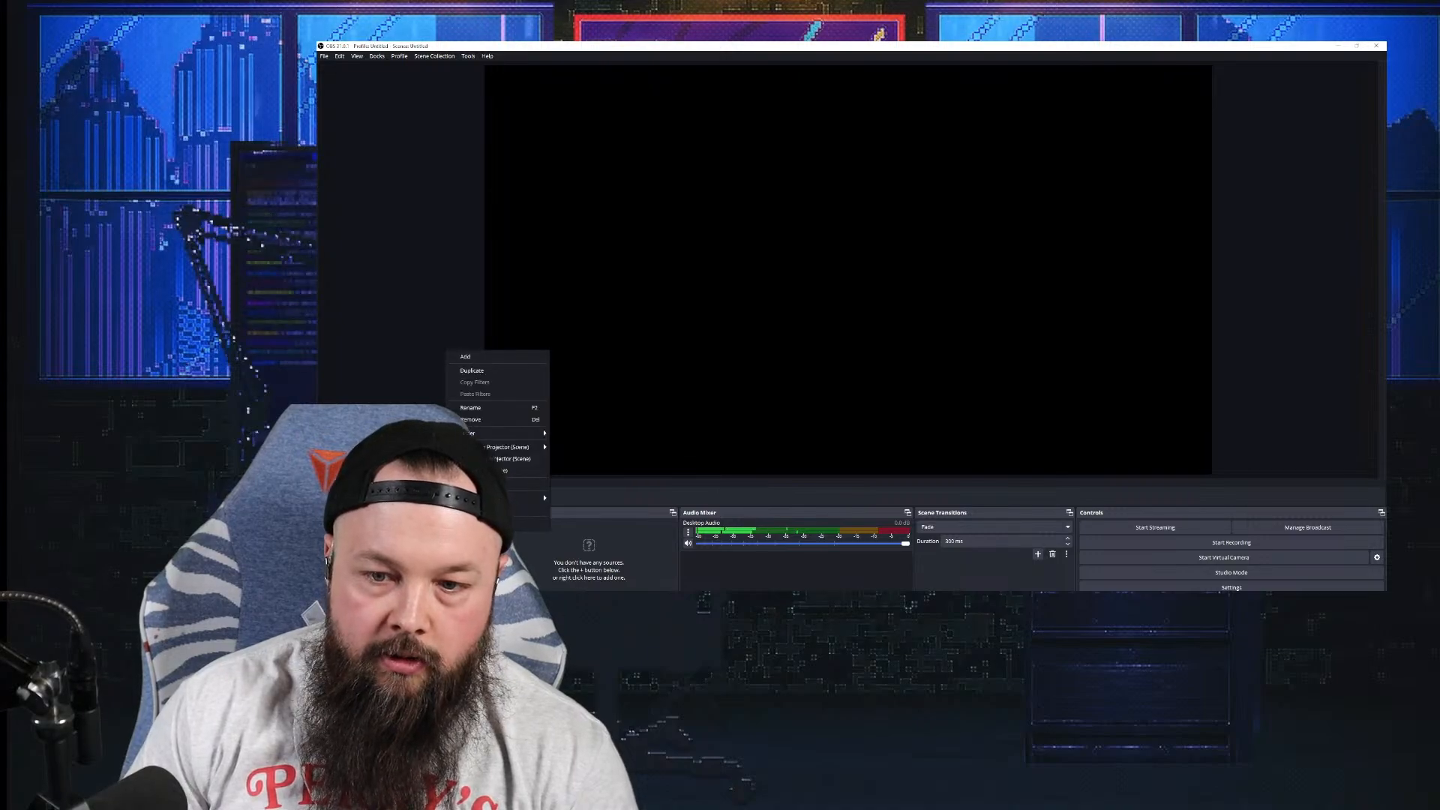
{"action": "left_click", "coordinate": [495, 407]}
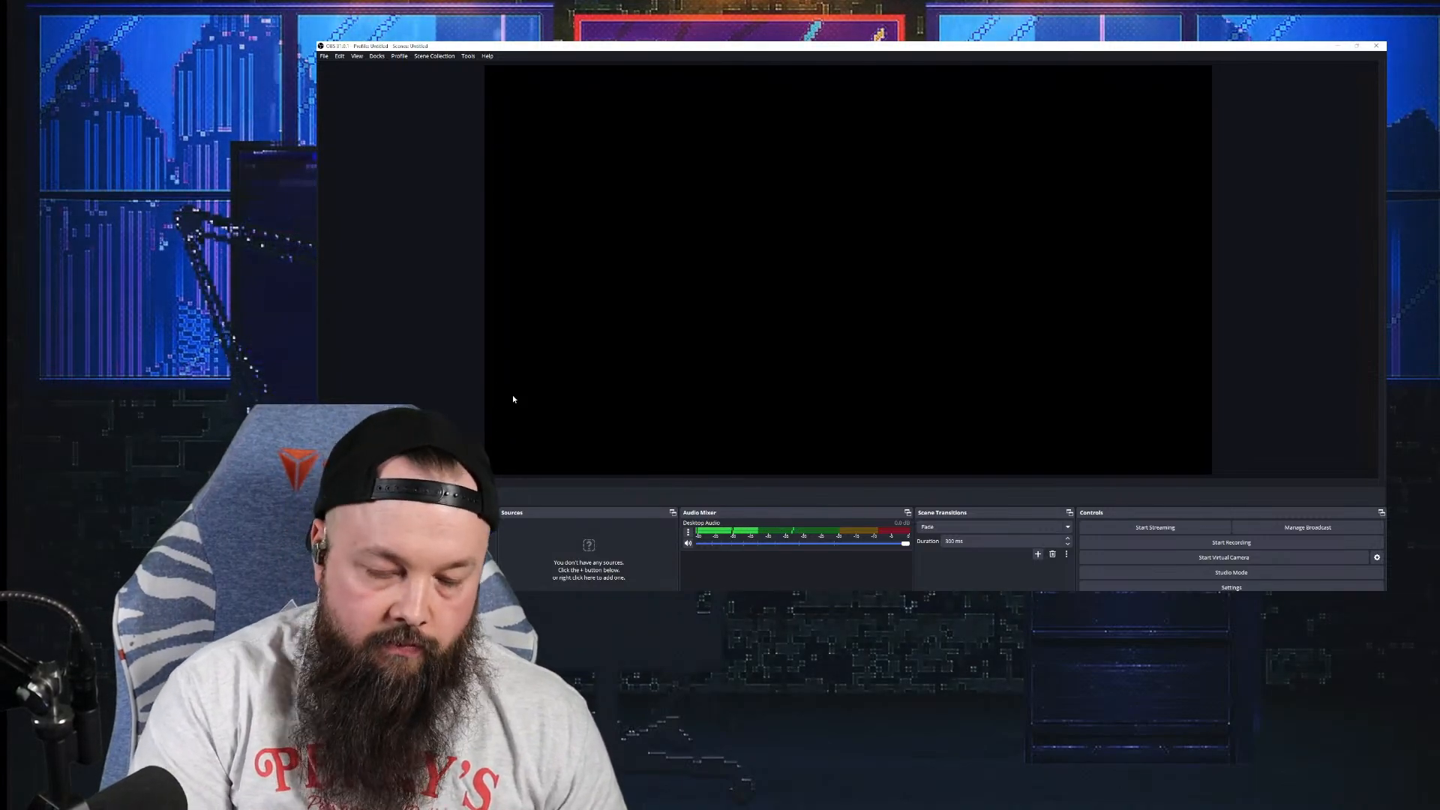
{"action": "left_click", "coordinate": [509, 604]}
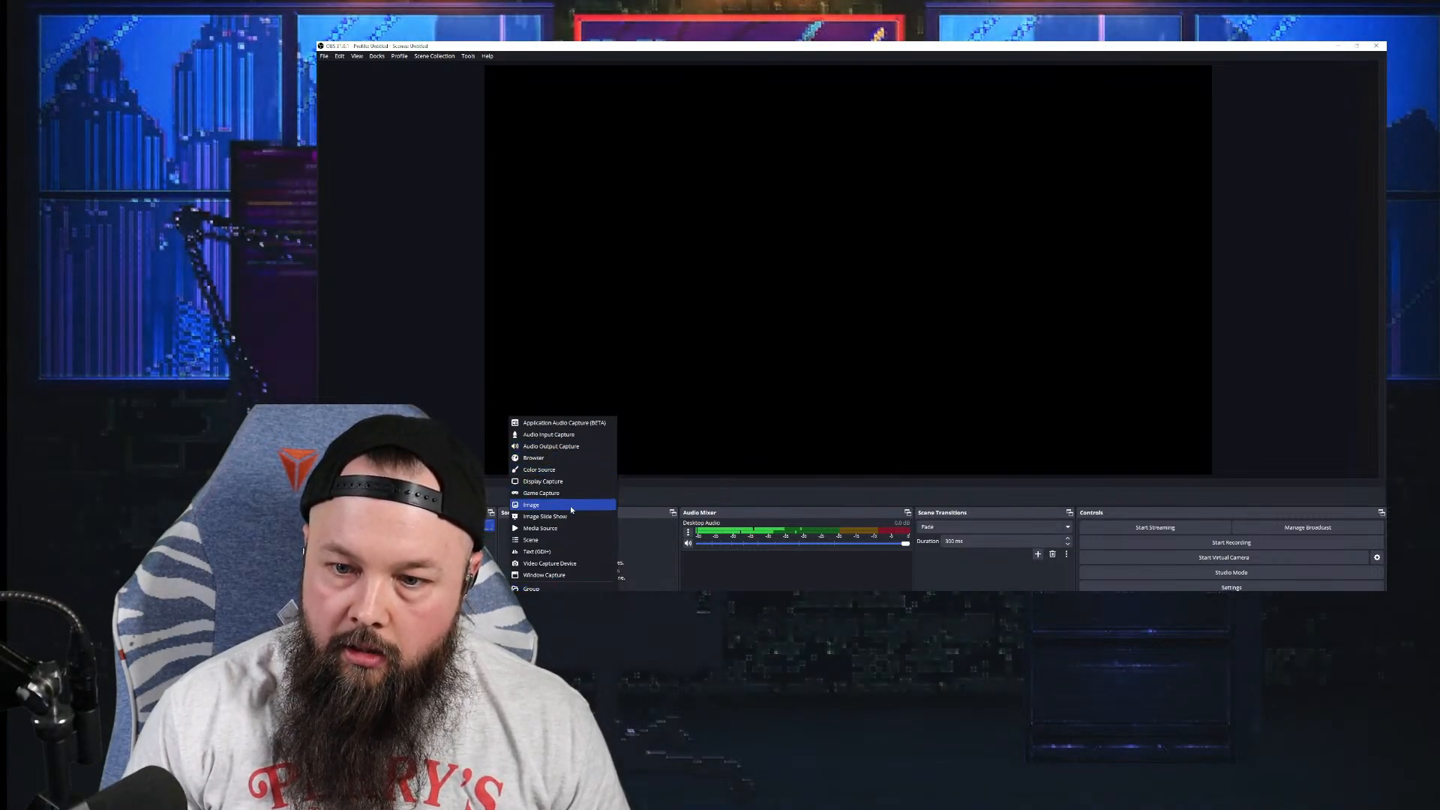
{"action": "left_click", "coordinate": [562, 457]}
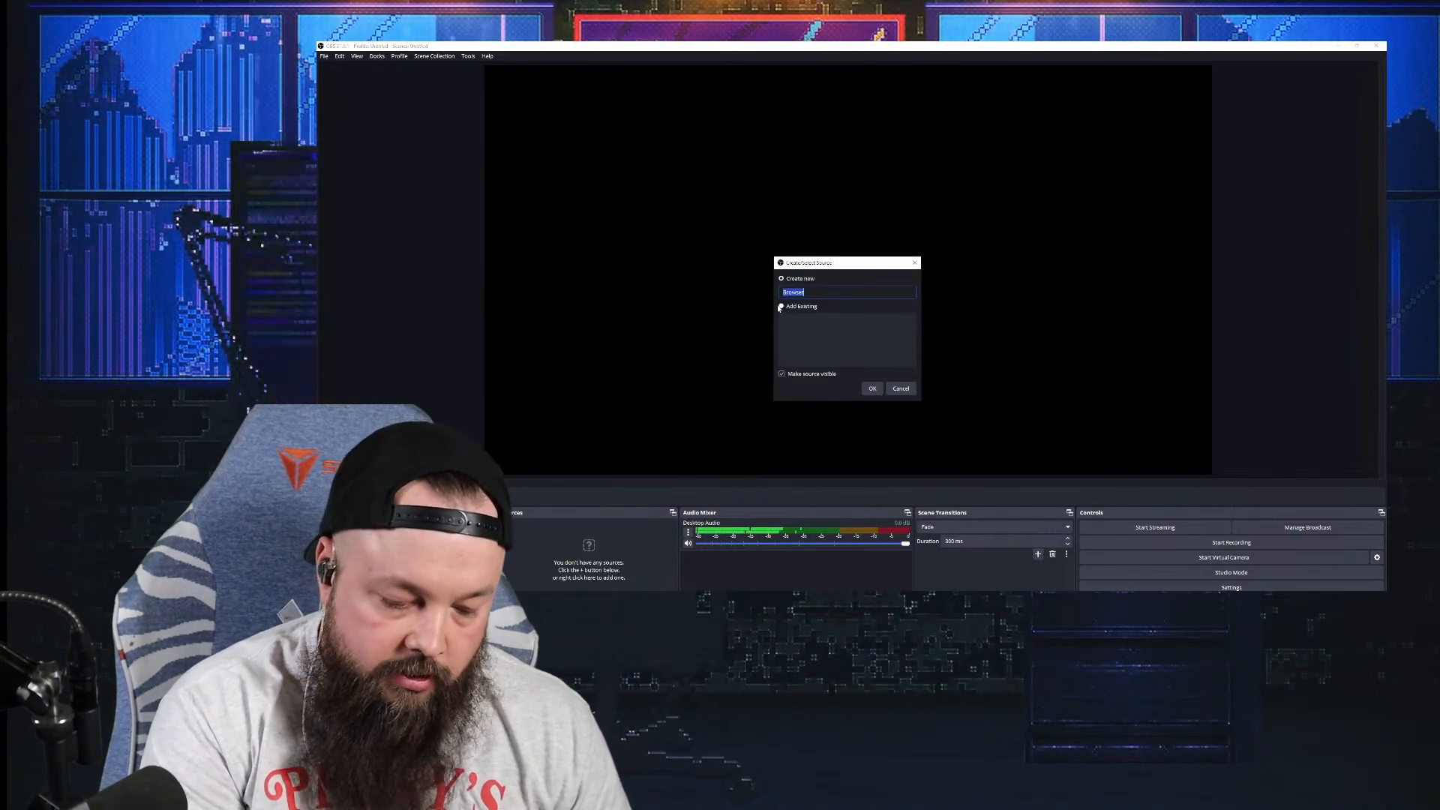
{"action": "type", "text": "stra"}
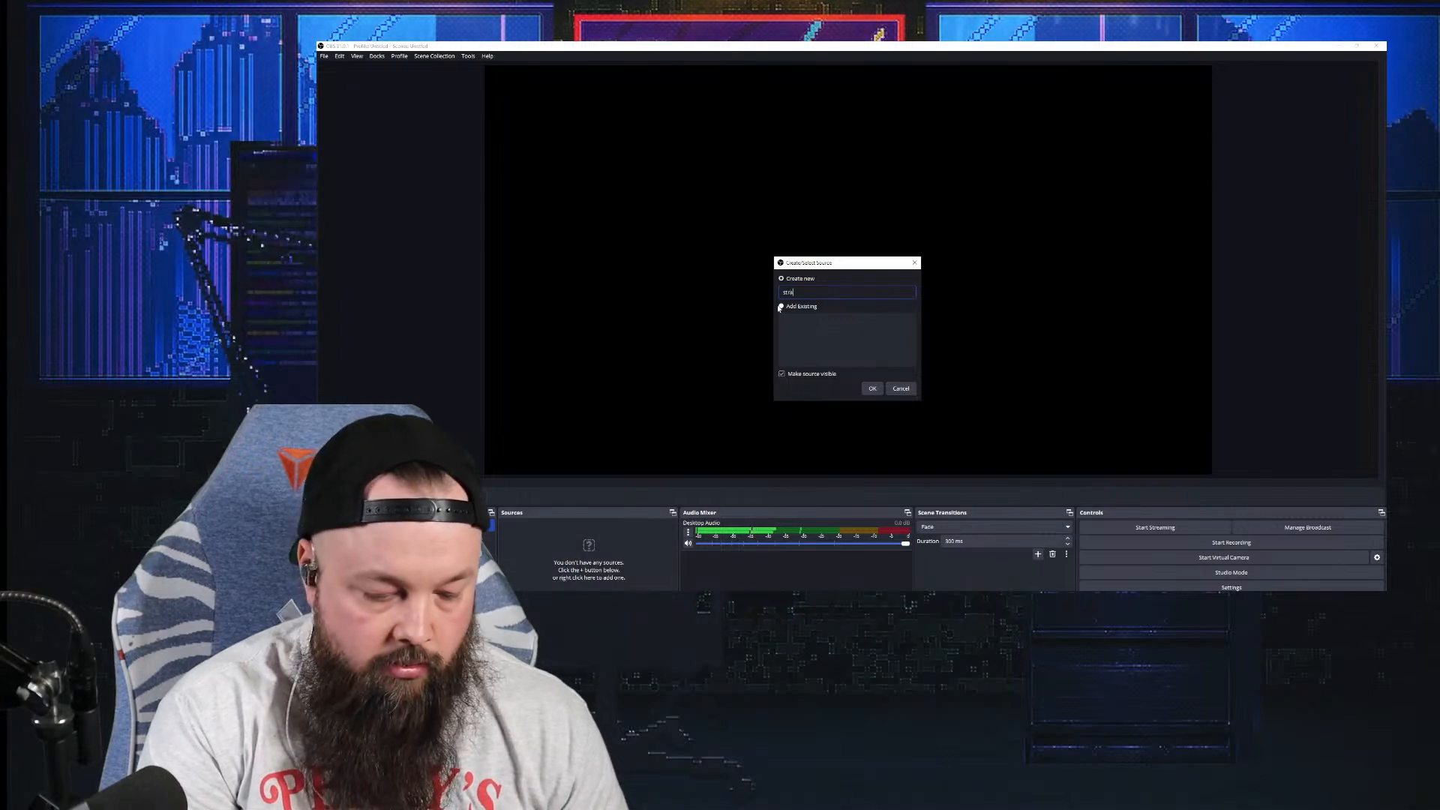
{"action": "type", "text": "ting"}
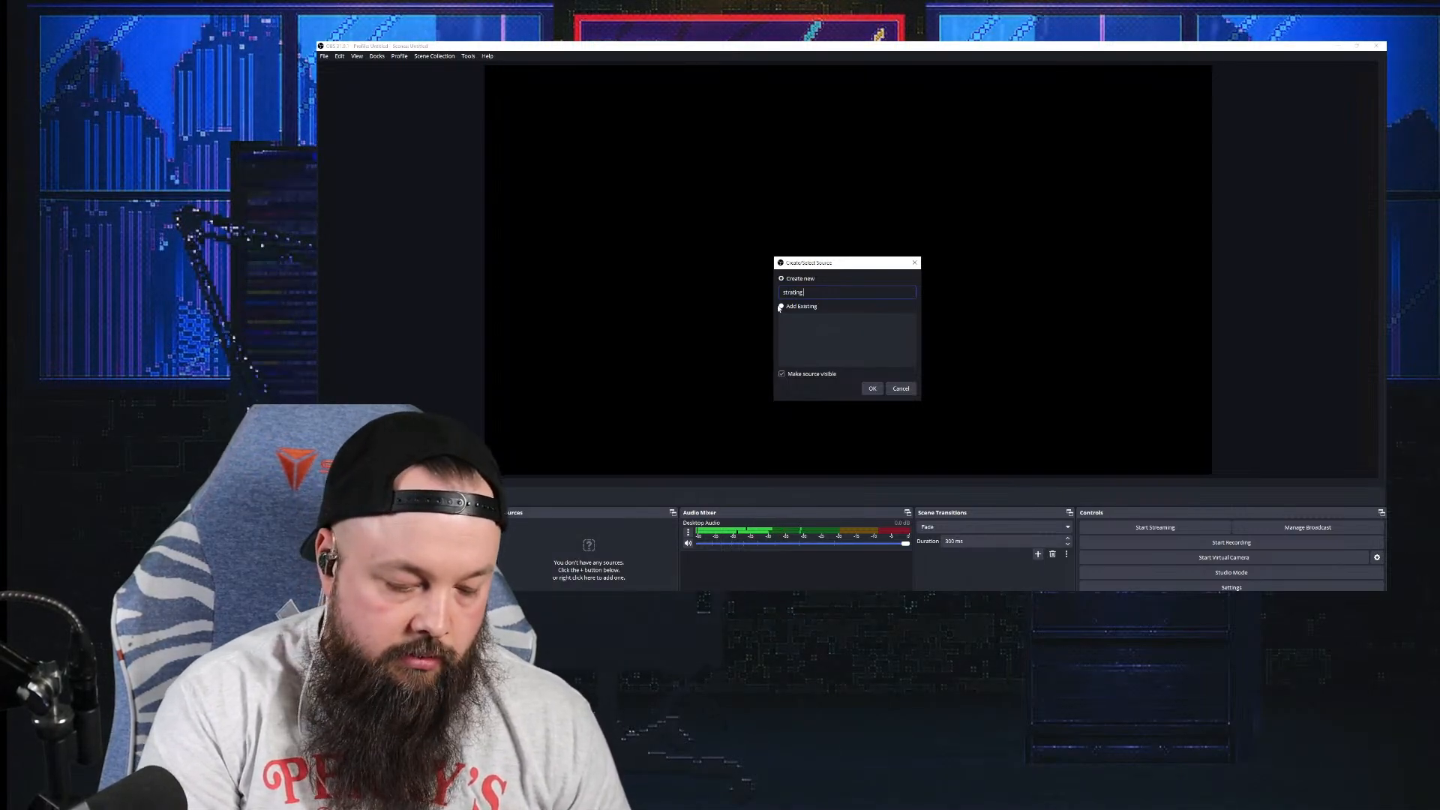
{"action": "type", "text": " soon"}
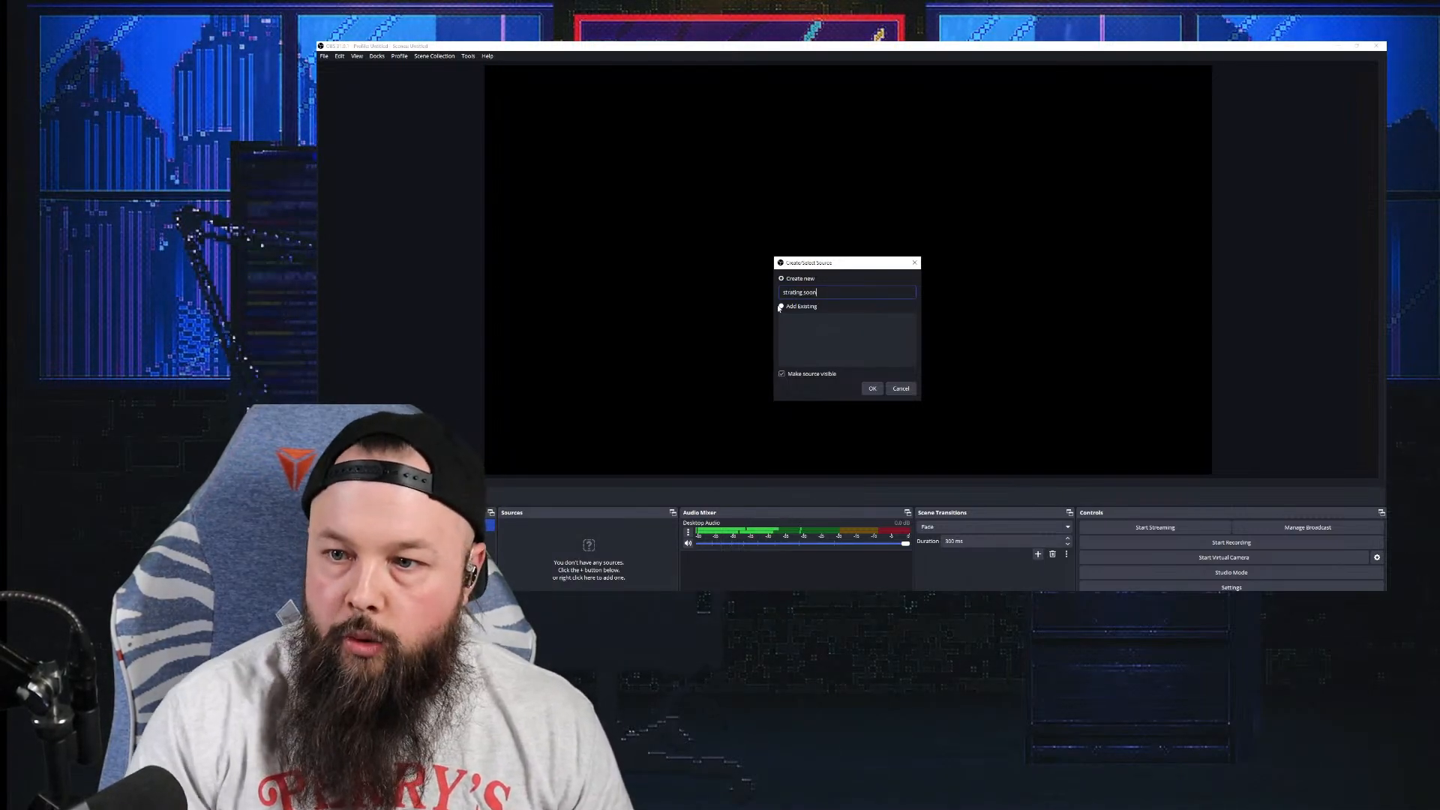
{"action": "left_click", "coordinate": [874, 389]}
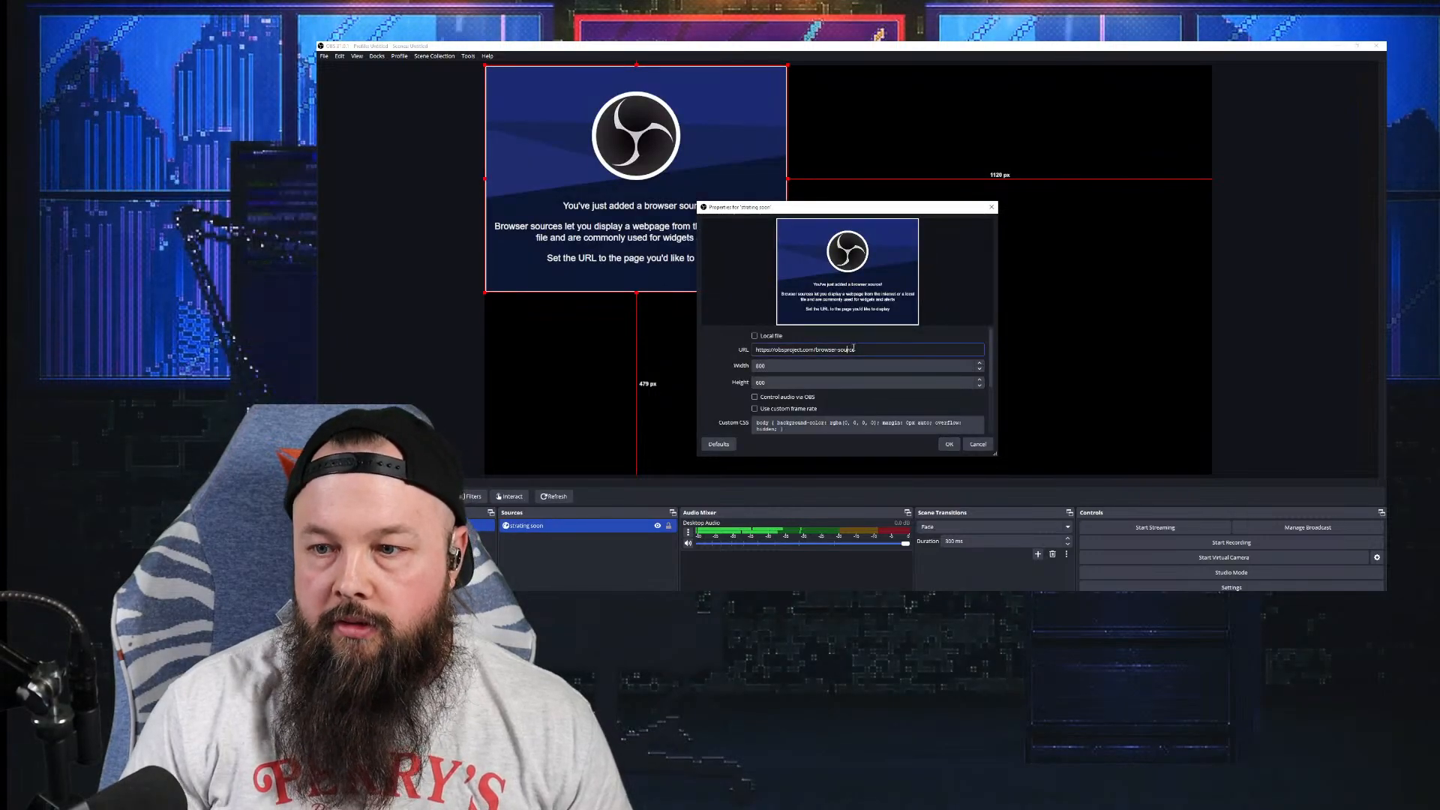
Step: Set the browser source to 1920×1080 and replace its URL with the copied StreamElements overlay link
{"action": "double_click", "coordinate": [854, 349]}
{"action": "key", "text": "BackSpace"}
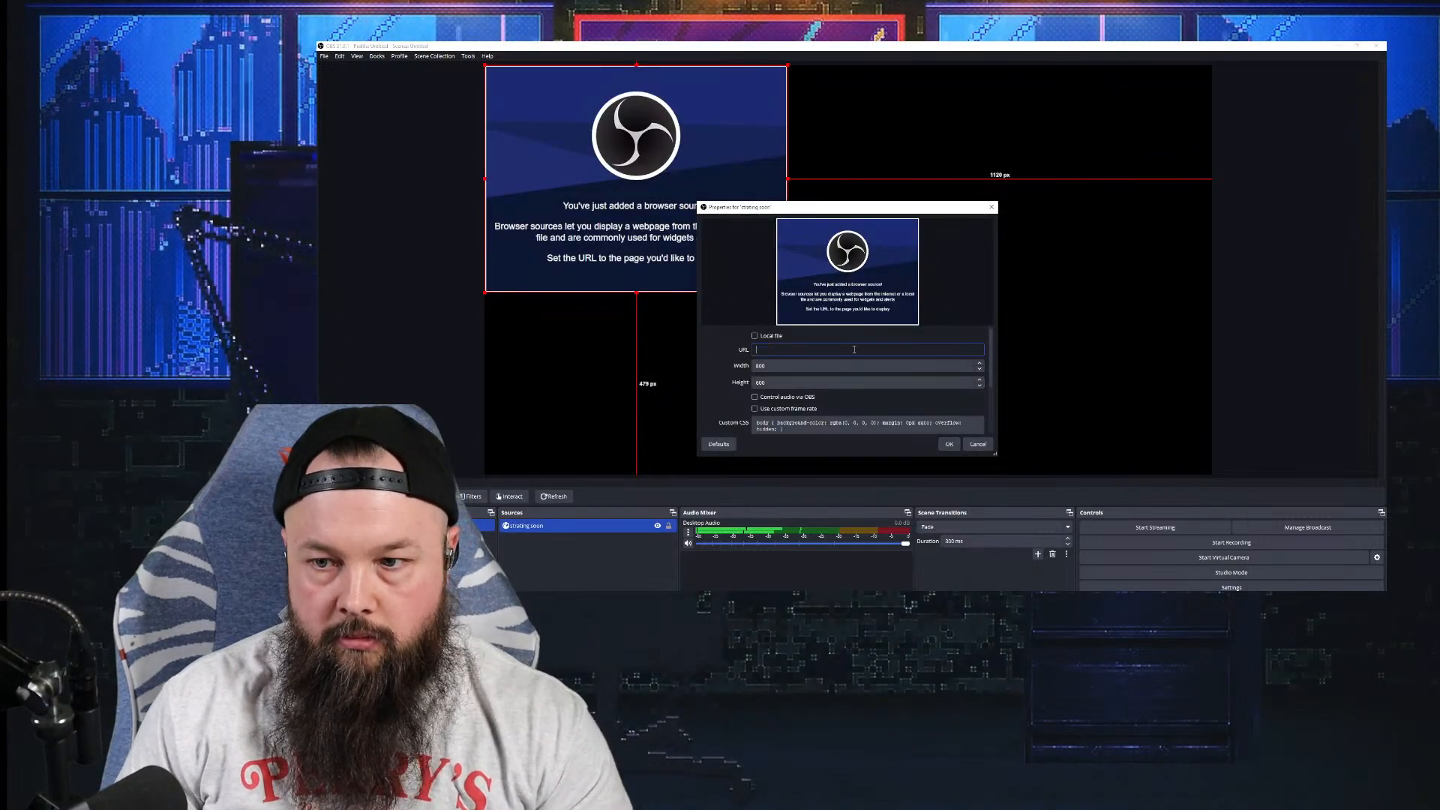
{"action": "left_click", "coordinate": [842, 365]}
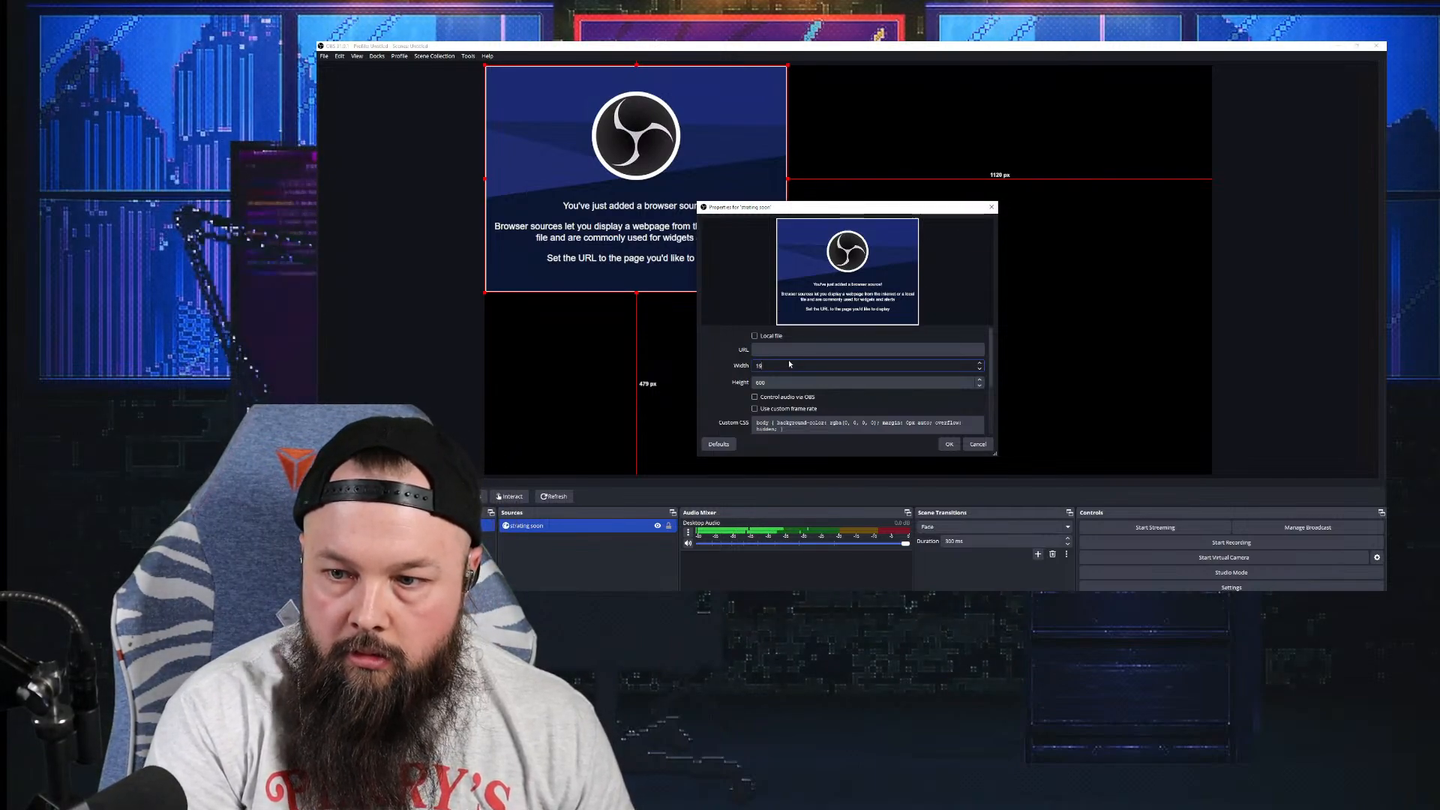
{"action": "left_click", "coordinate": [780, 382]}
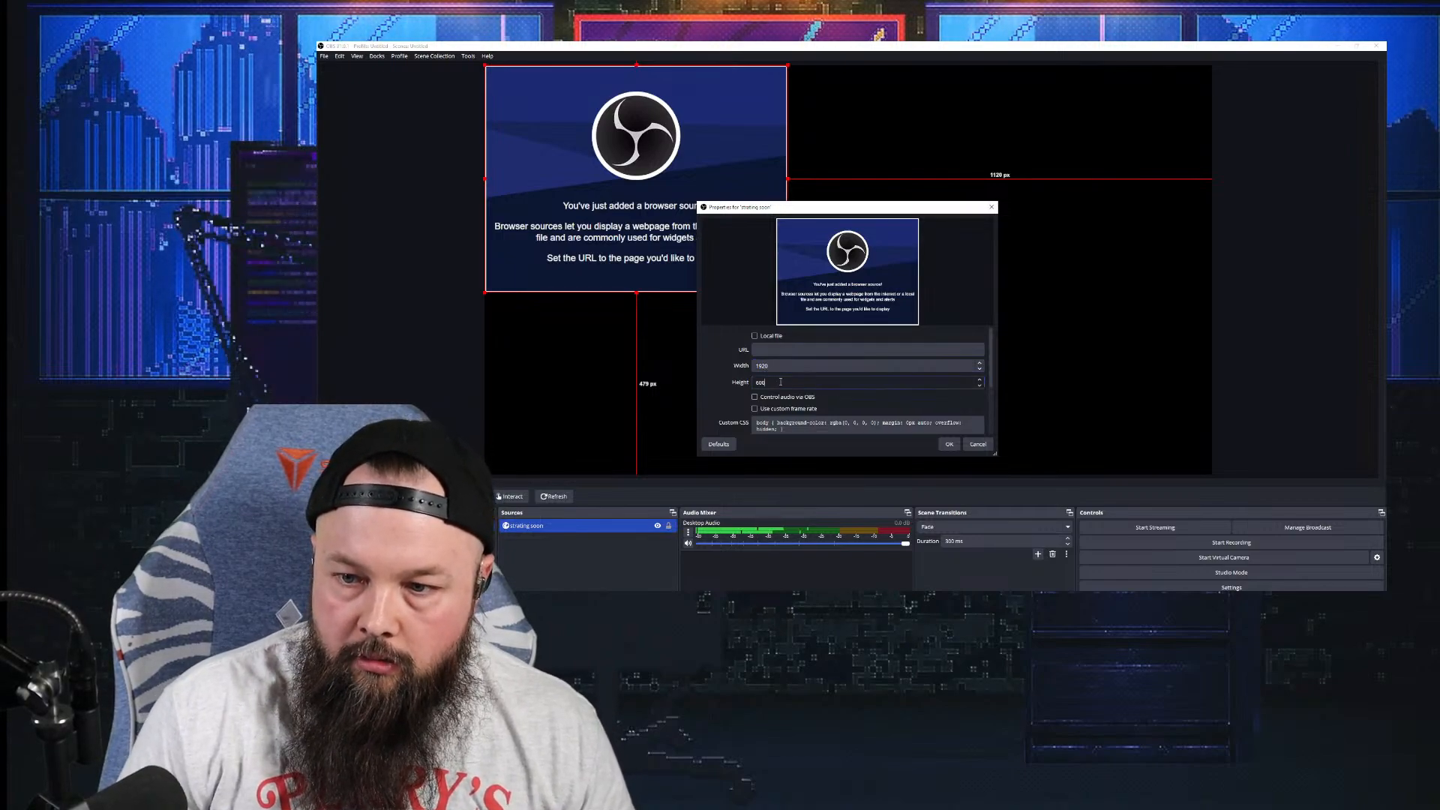
{"action": "type", "text": "1"}
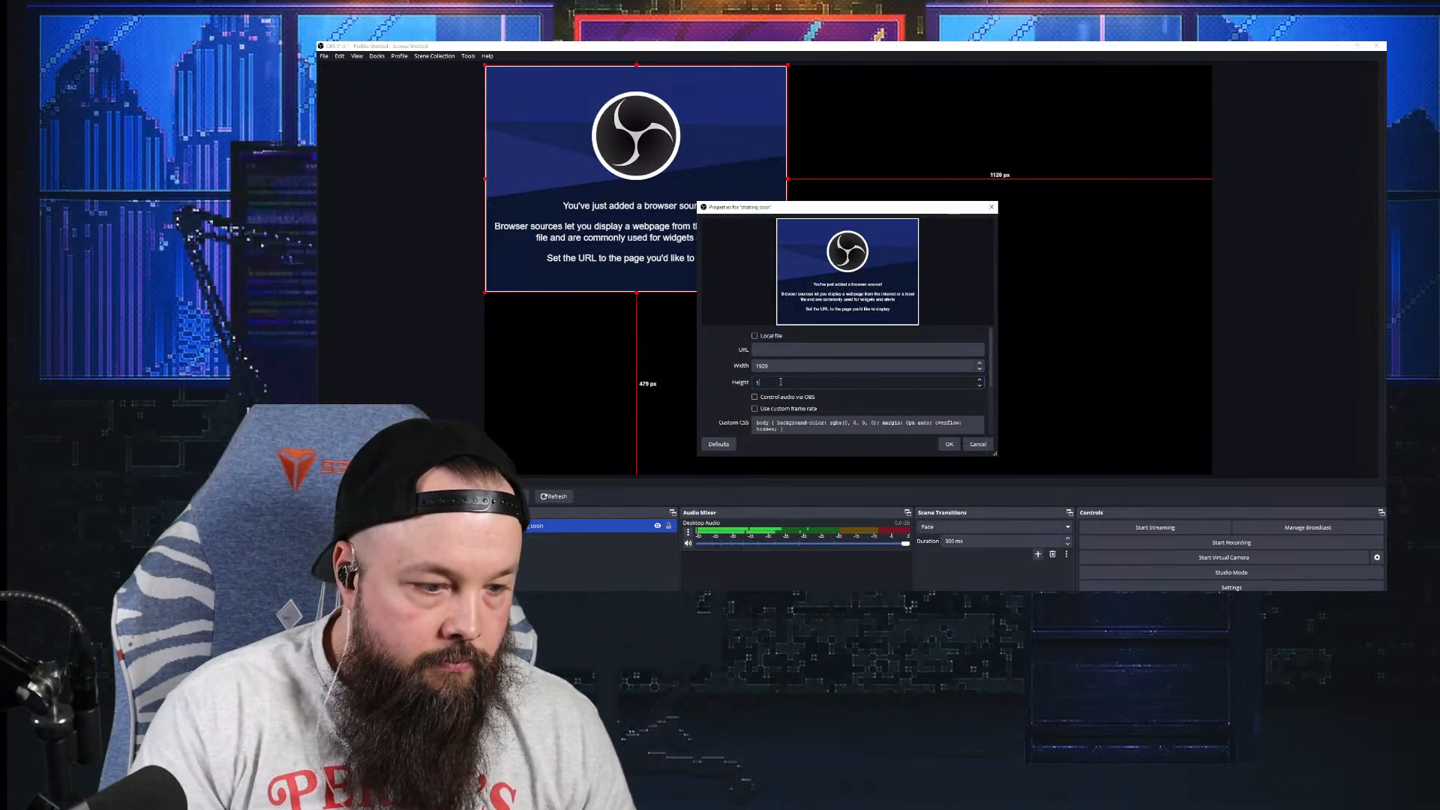
{"action": "type", "text": "080"}
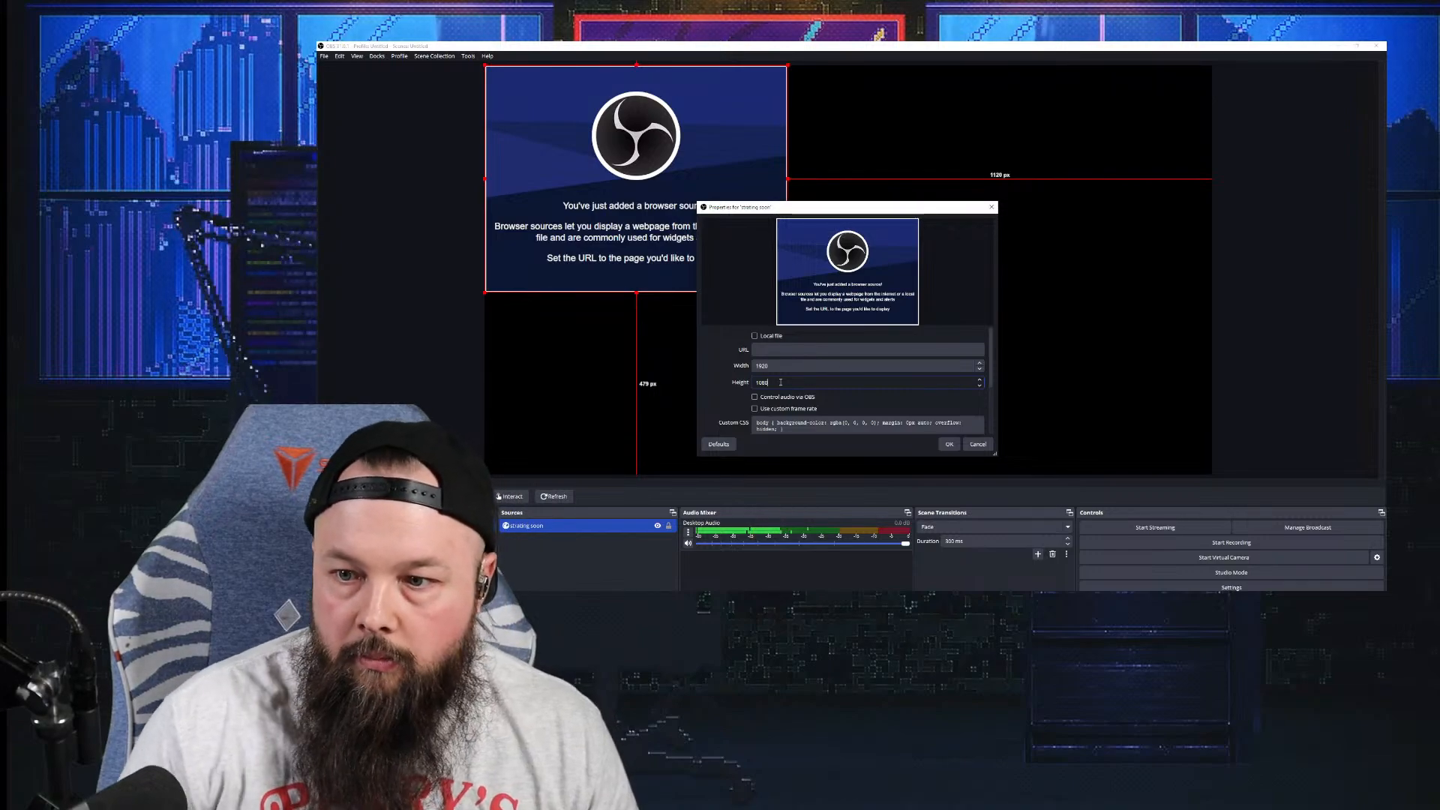
{"action": "left_click", "coordinate": [825, 350]}
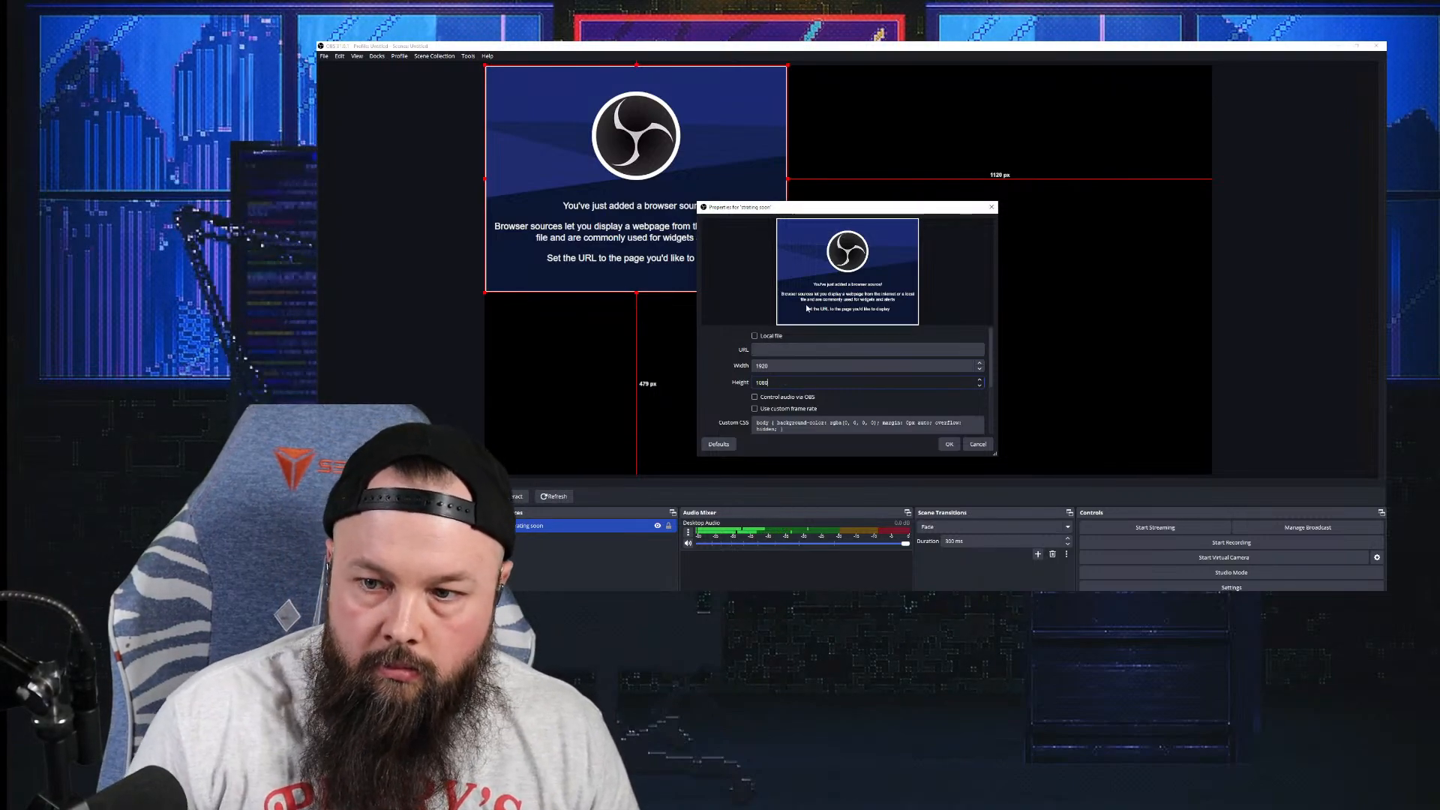
{"action": "right_click", "coordinate": [785, 352]}
{"action": "left_click", "coordinate": [797, 408]}
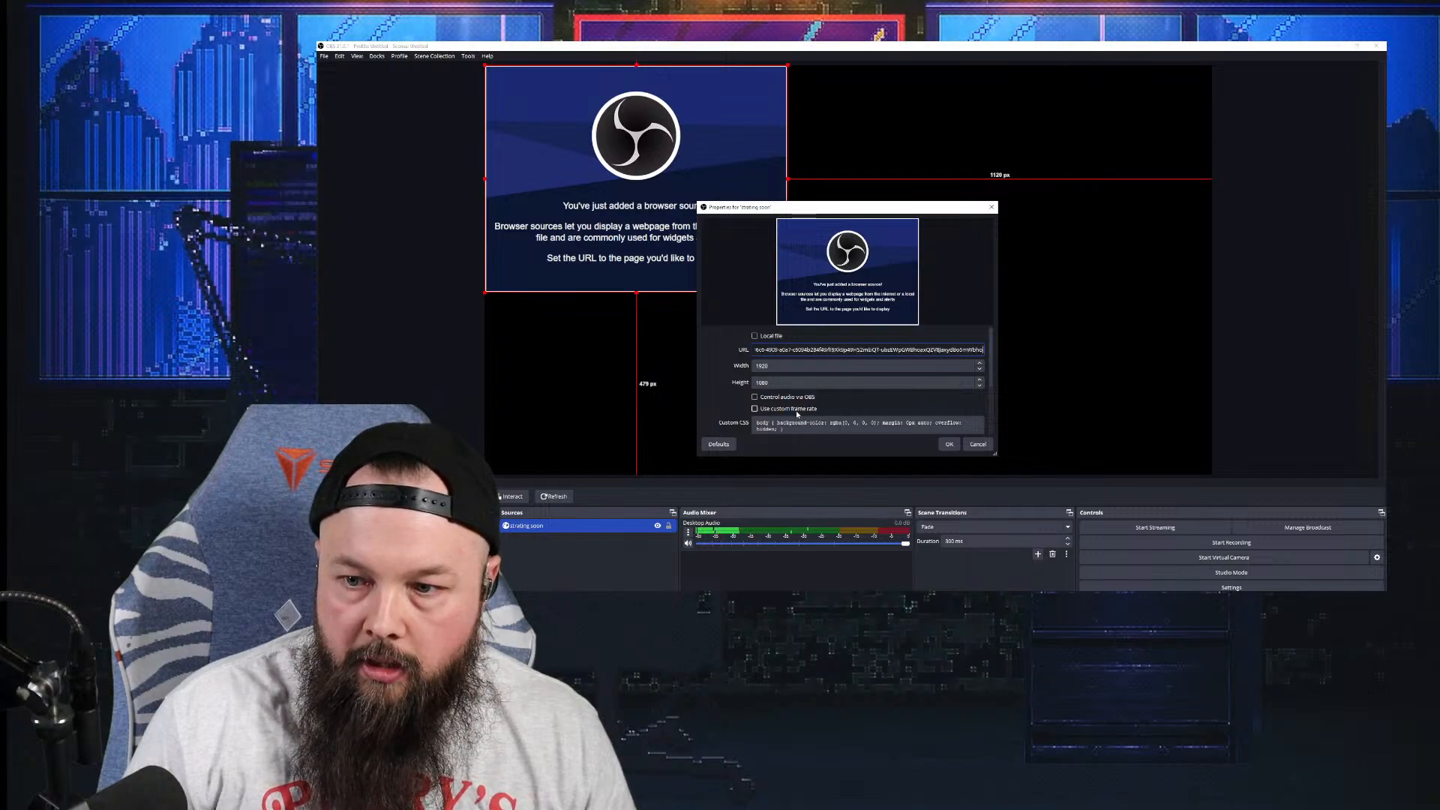
{"action": "left_click", "coordinate": [949, 444]}
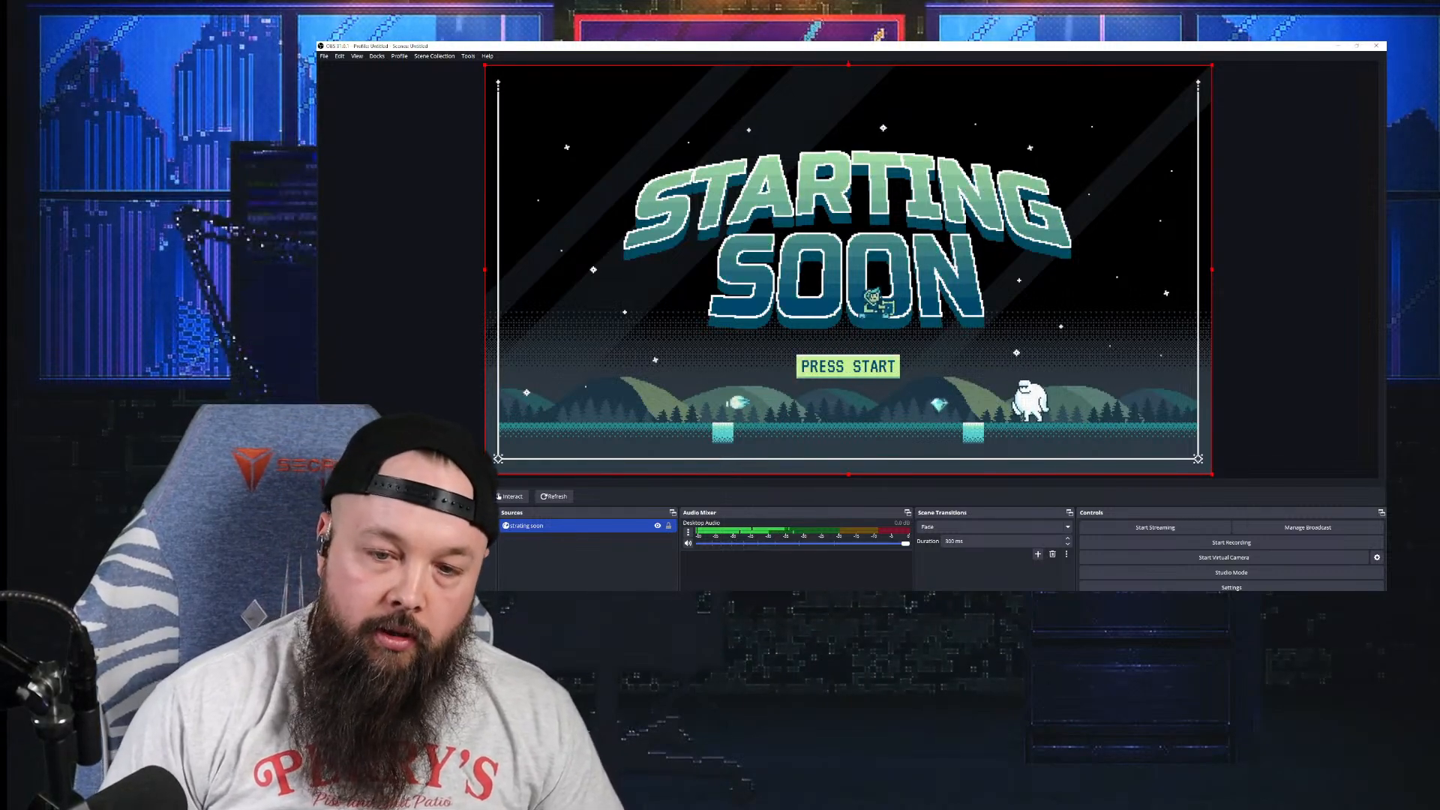
Step: Create a new scene named 'talking head'
{"action": "left_click", "coordinate": [326, 601]}
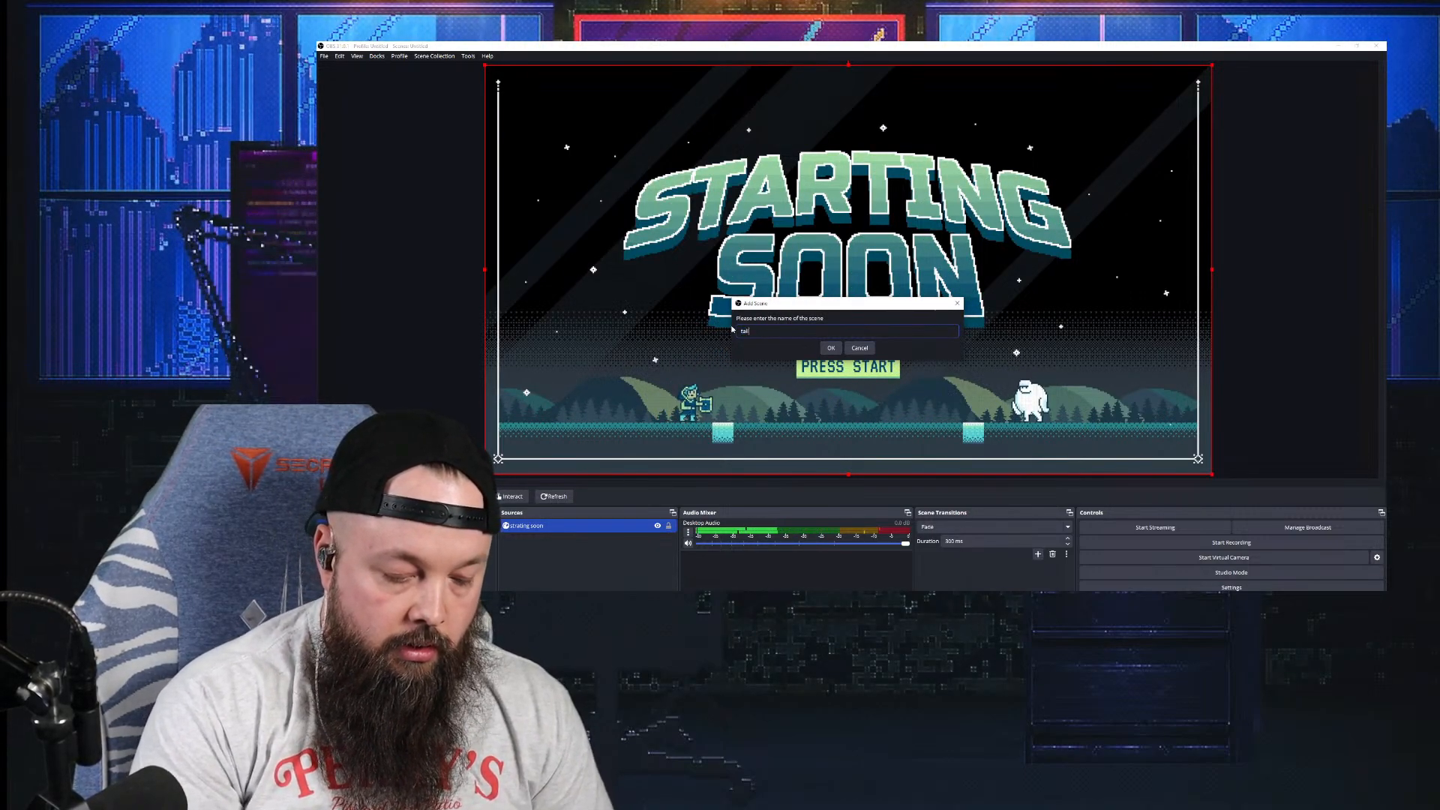
{"action": "key", "text": "BackSpace"}
{"action": "key", "text": "BackSpace"}
{"action": "key", "text": "BackSpace"}
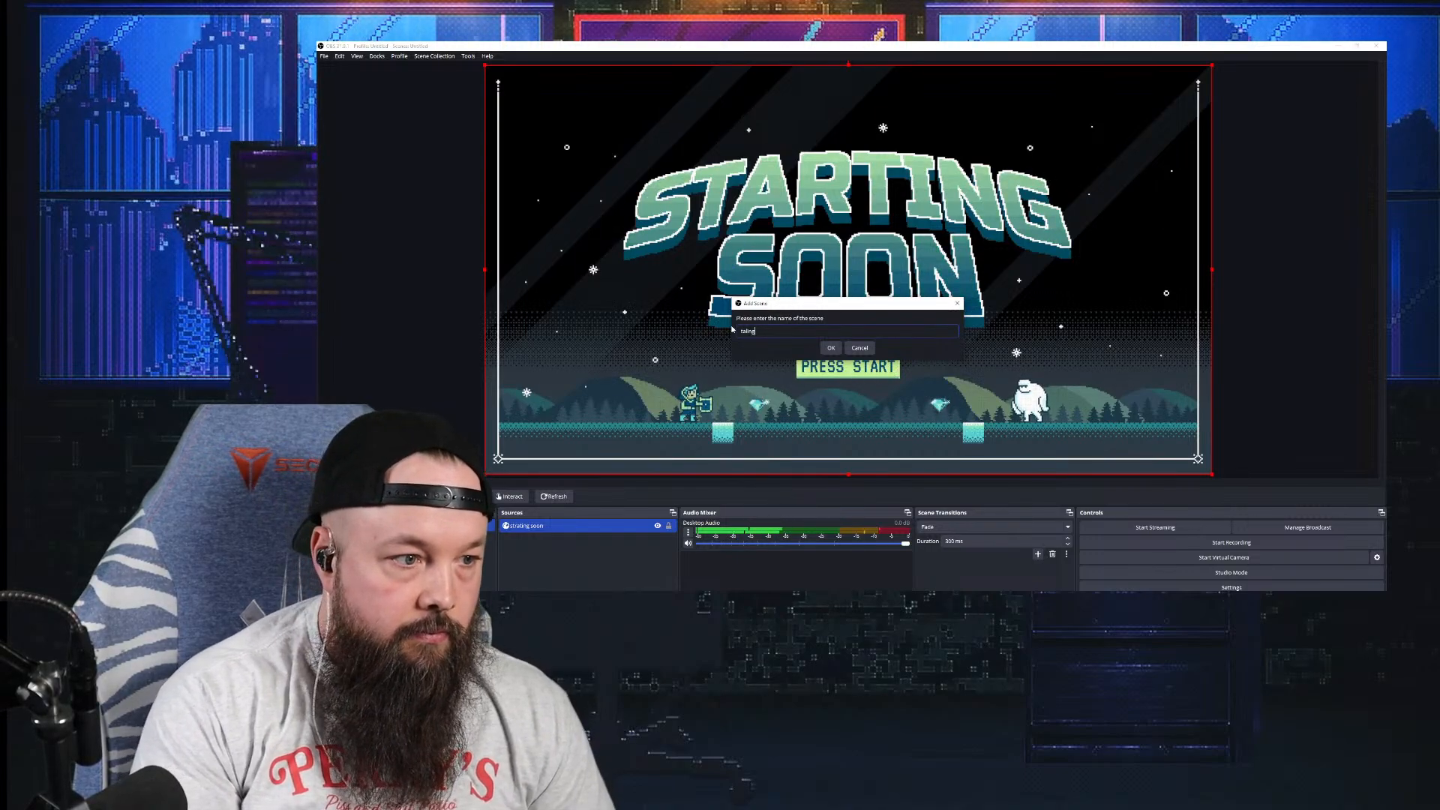
{"action": "type", "text": "a"}
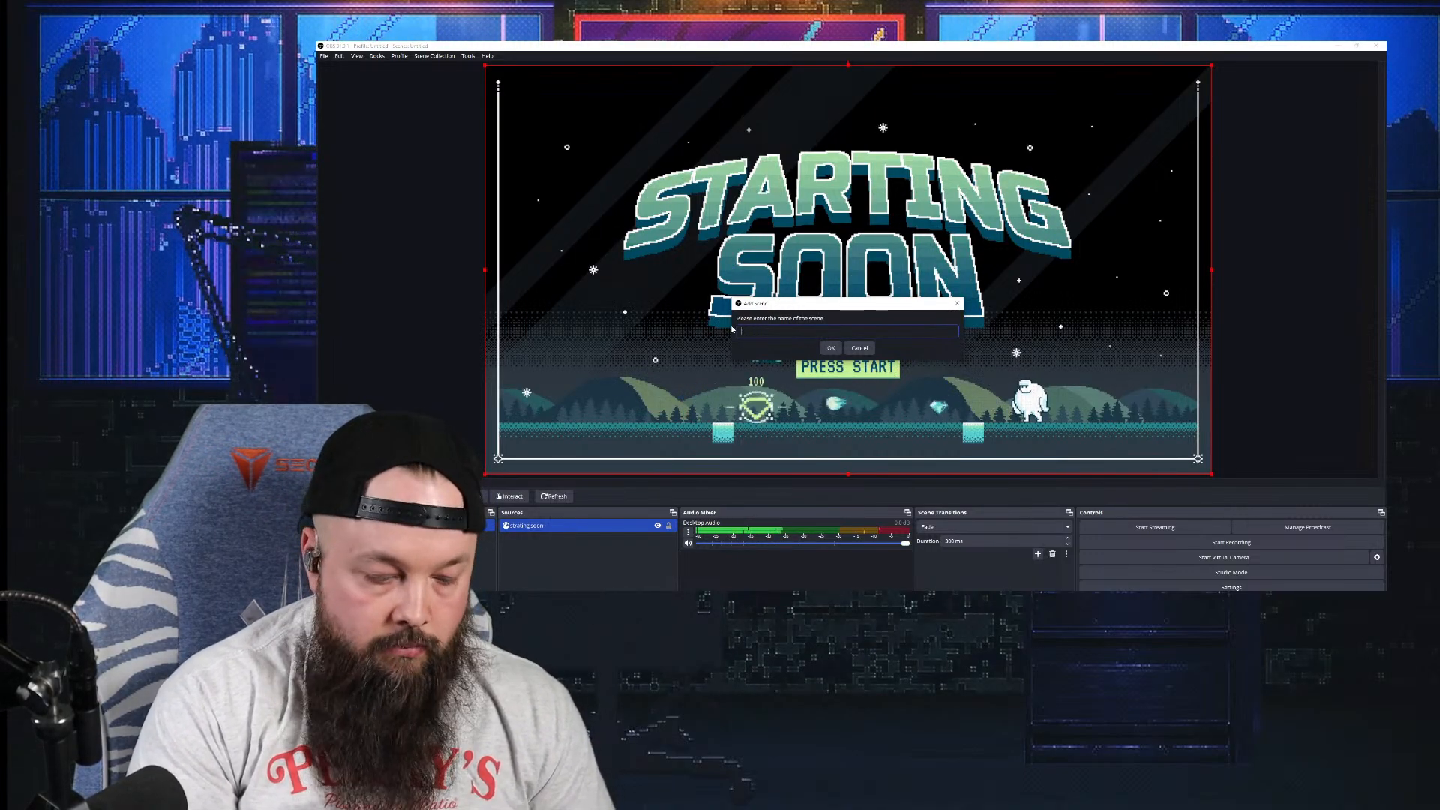
{"action": "type", "text": "lking head"}
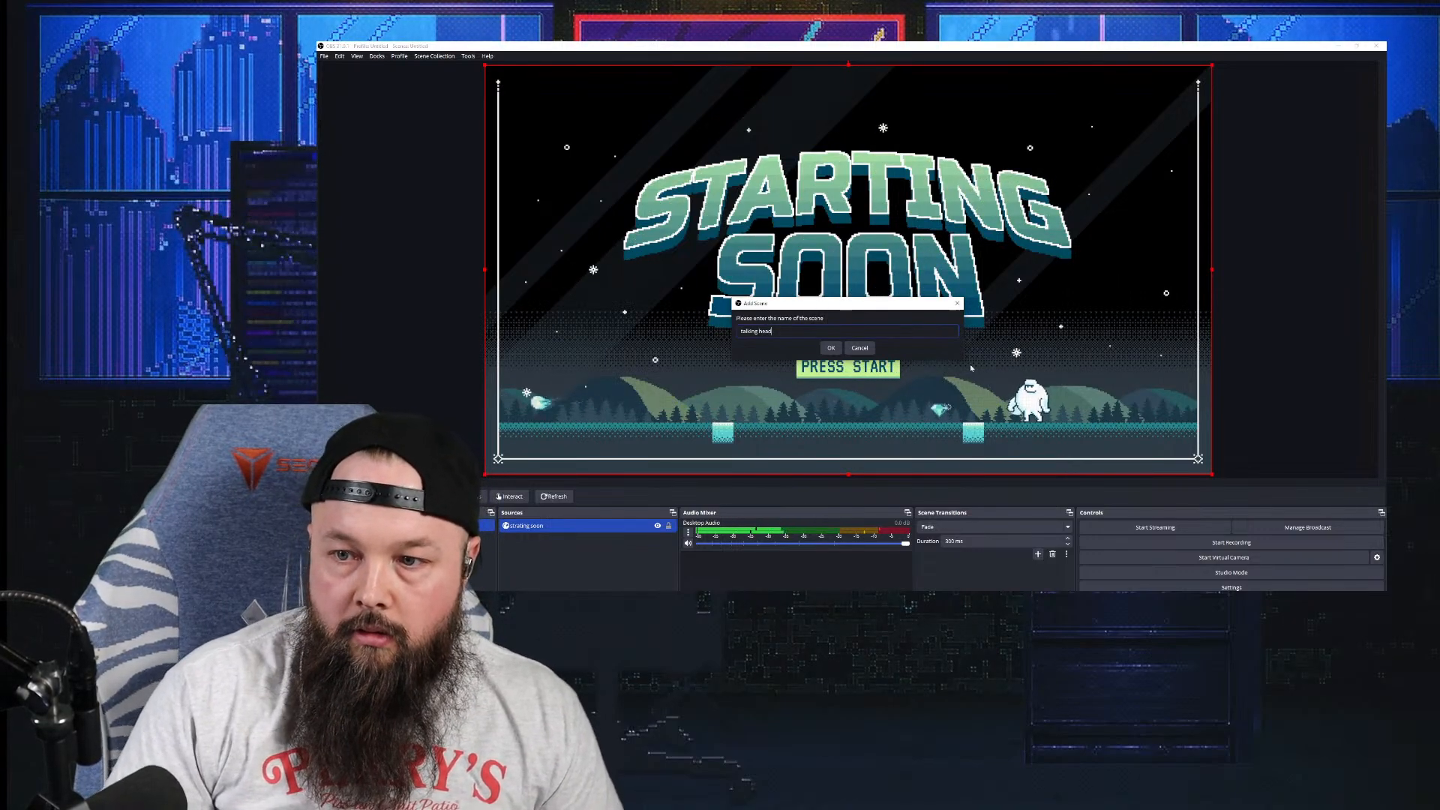
{"action": "left_click", "coordinate": [831, 348]}
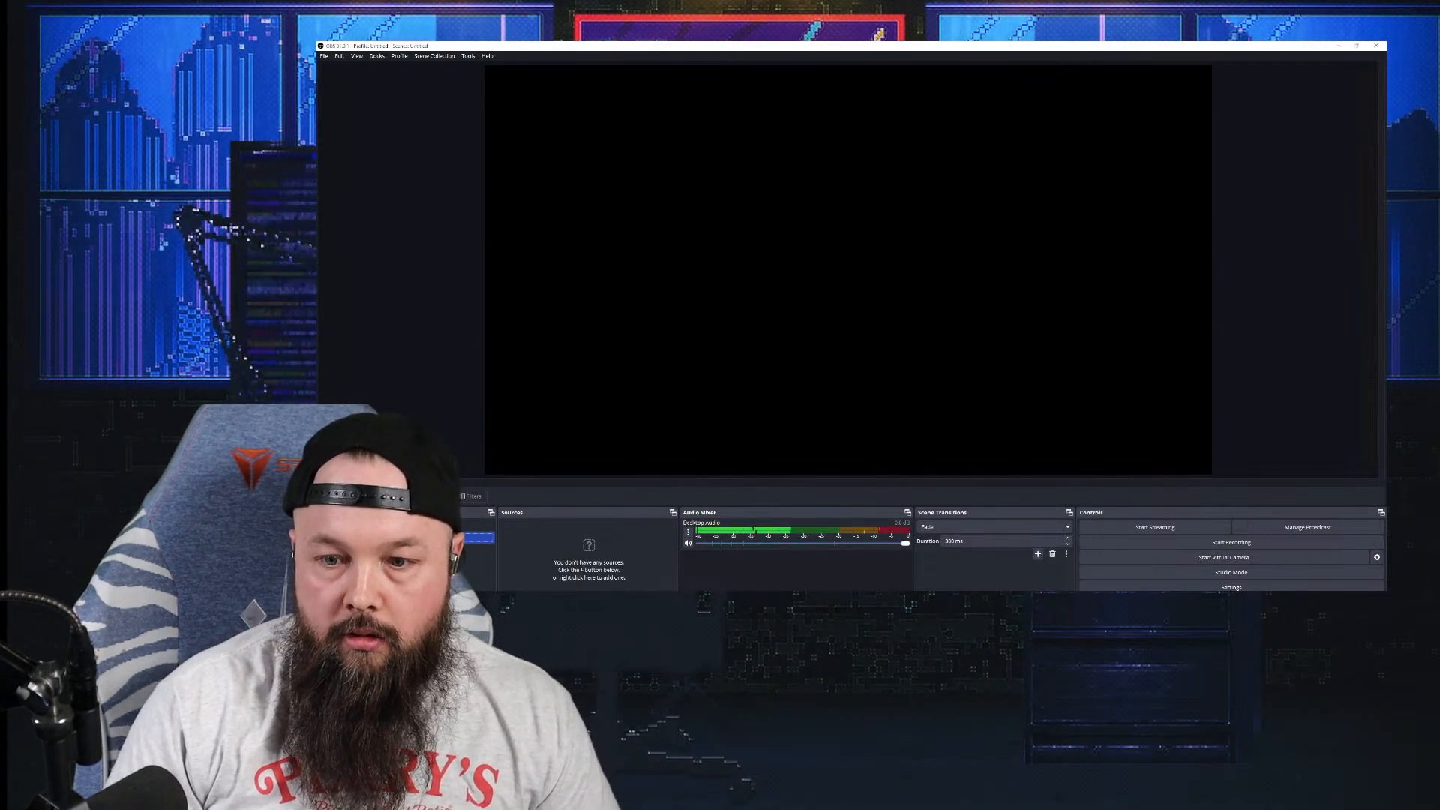
Step: Add an image source 'person' with the green-screen businessman photo, enlarged to fill the canvas
{"action": "left_click", "coordinate": [503, 595]}
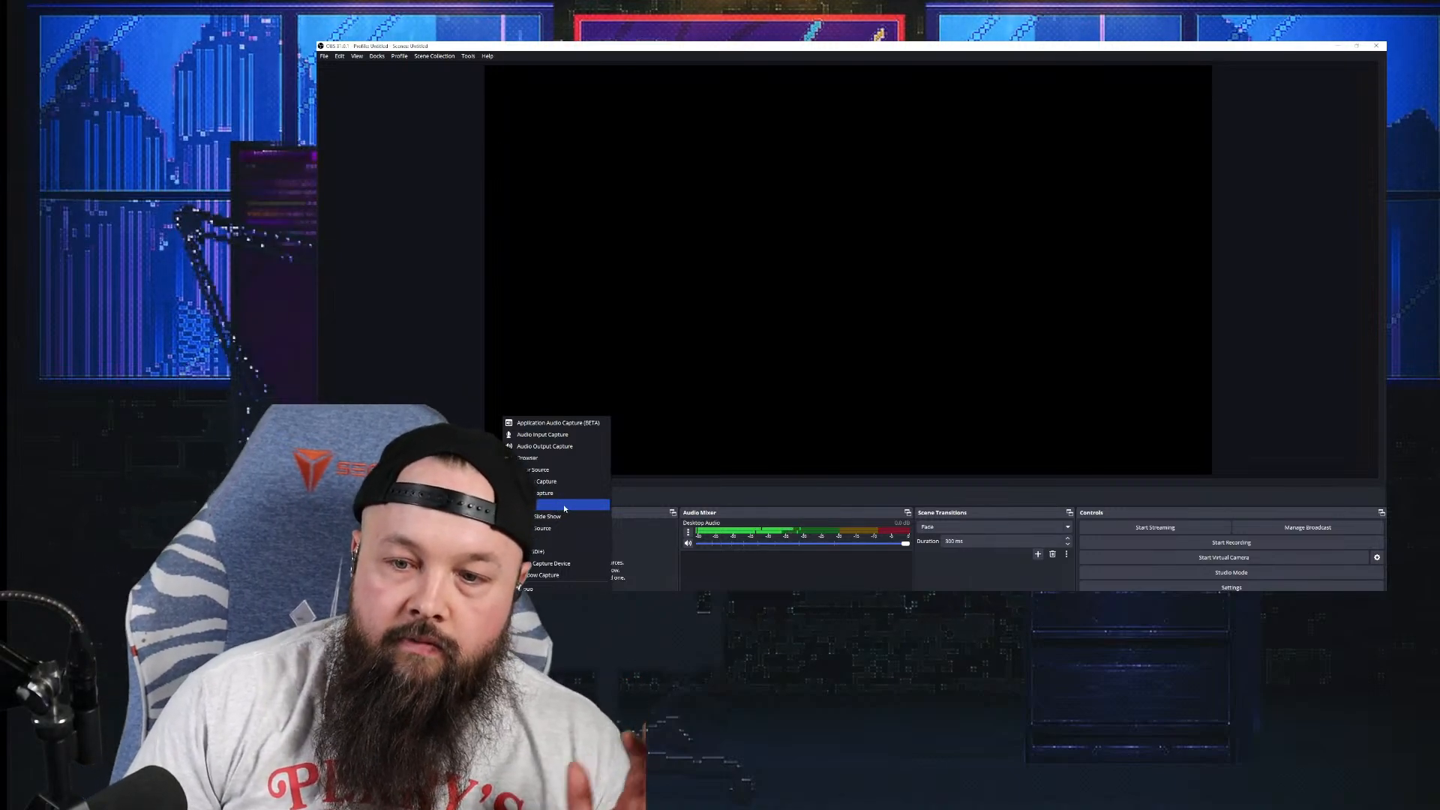
{"action": "left_click", "coordinate": [564, 504]}
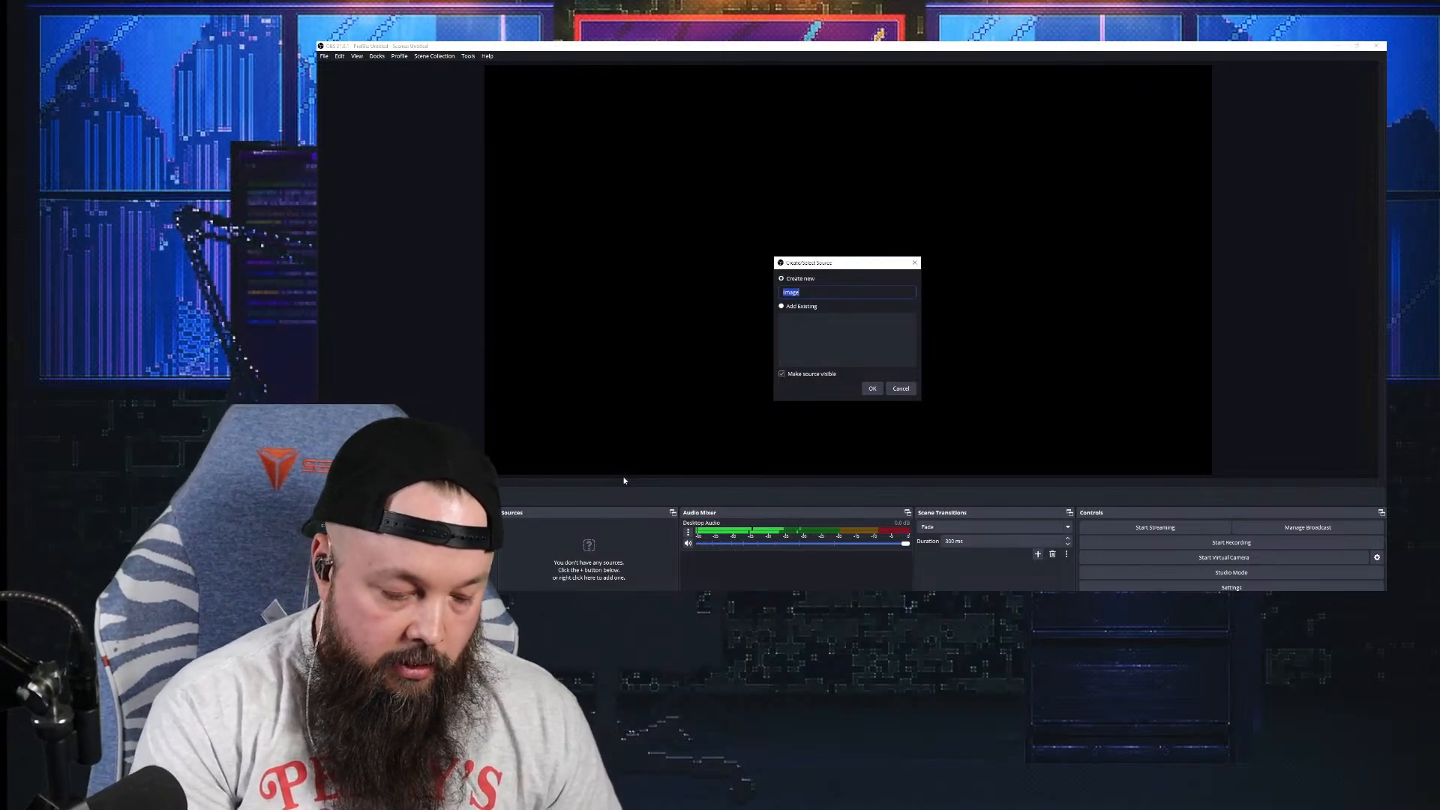
{"action": "type", "text": "pero"}
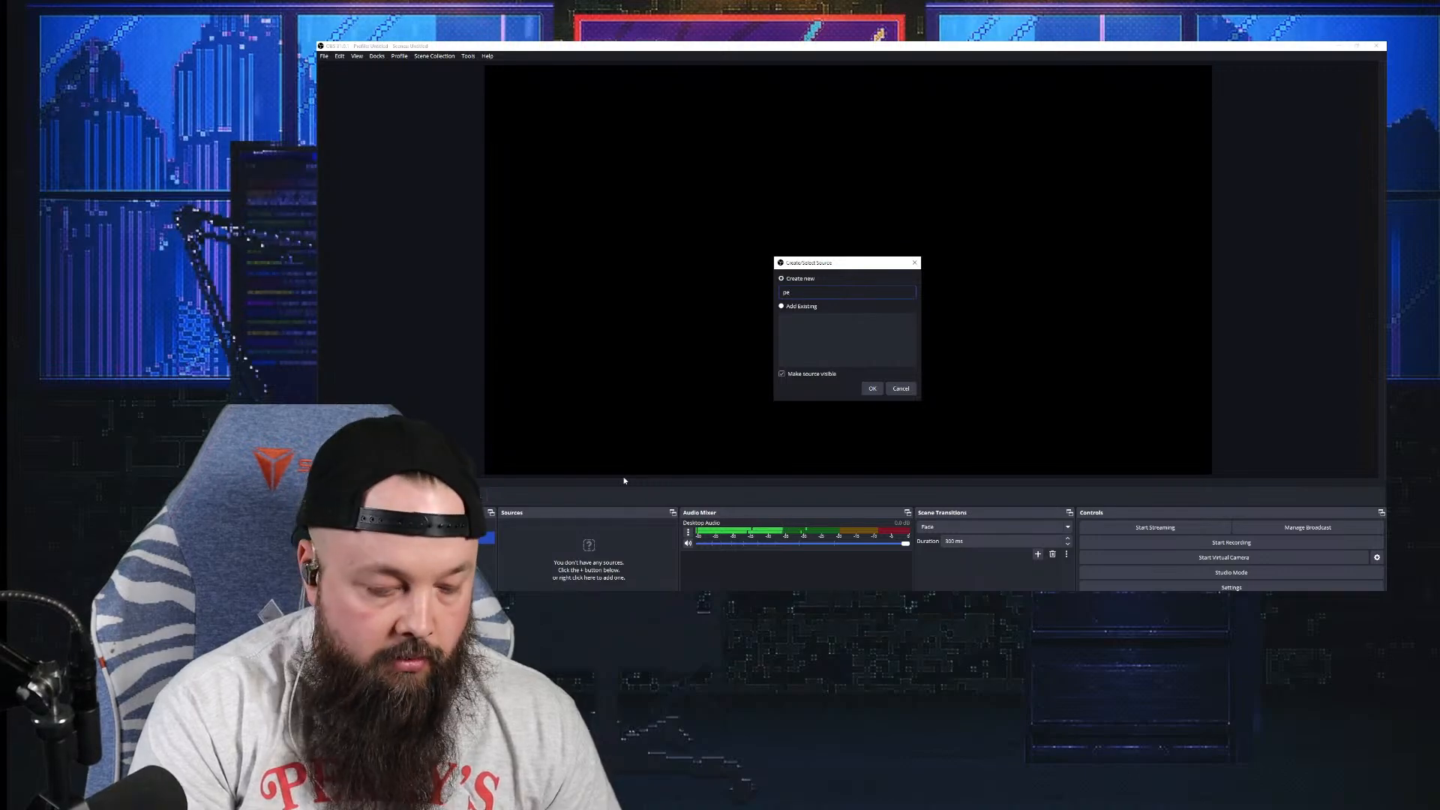
{"action": "type", "text": "son"}
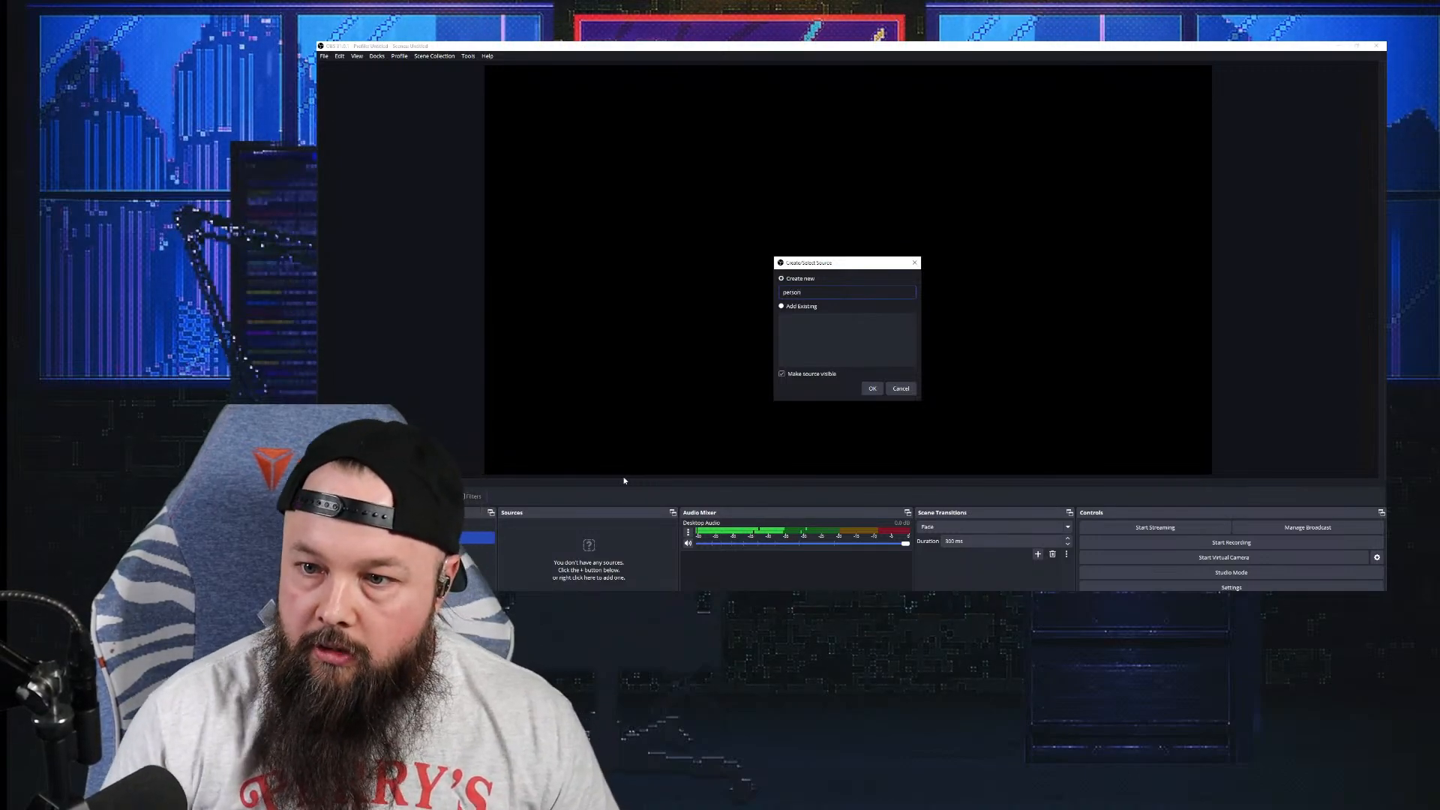
{"action": "left_click", "coordinate": [873, 388]}
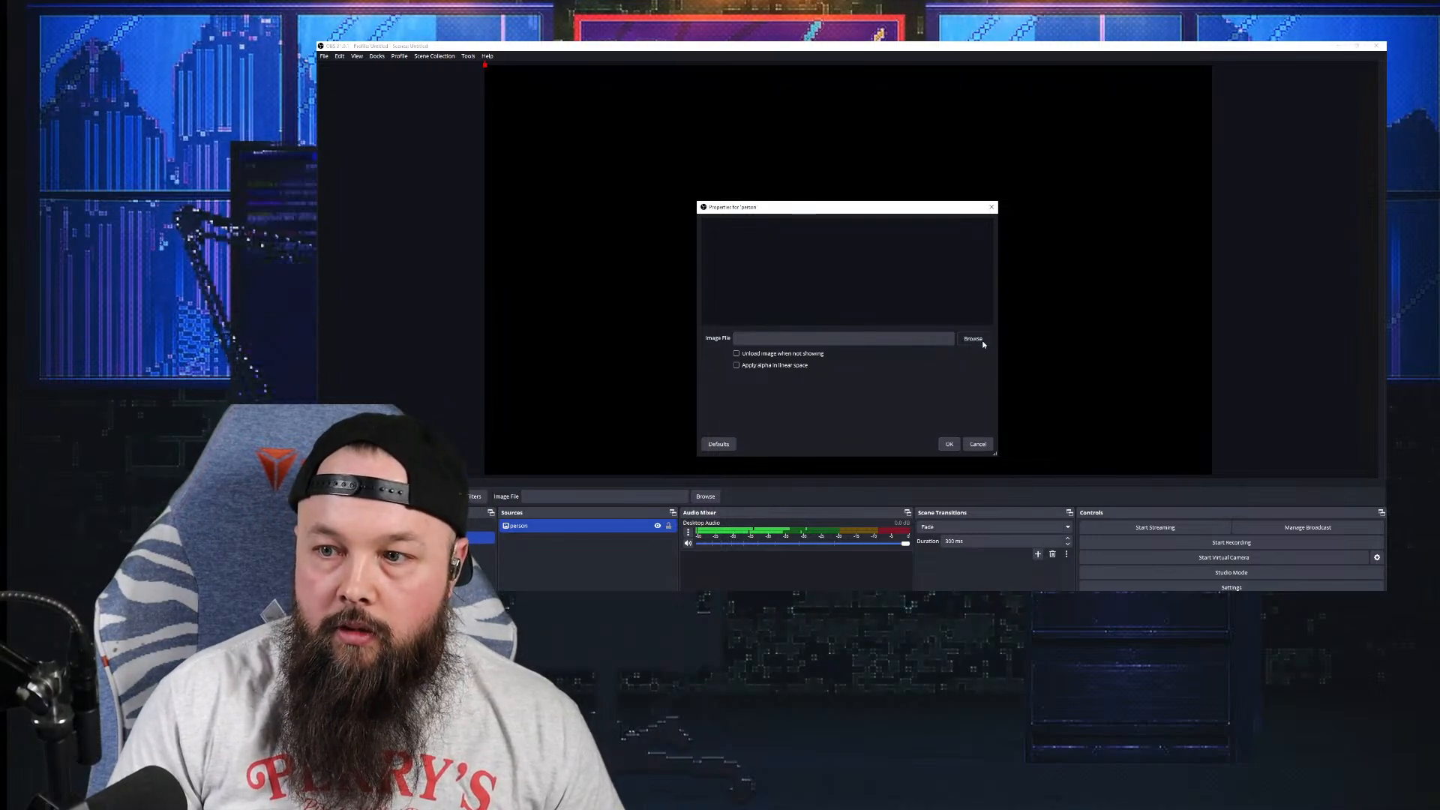
{"action": "left_click", "coordinate": [972, 338]}
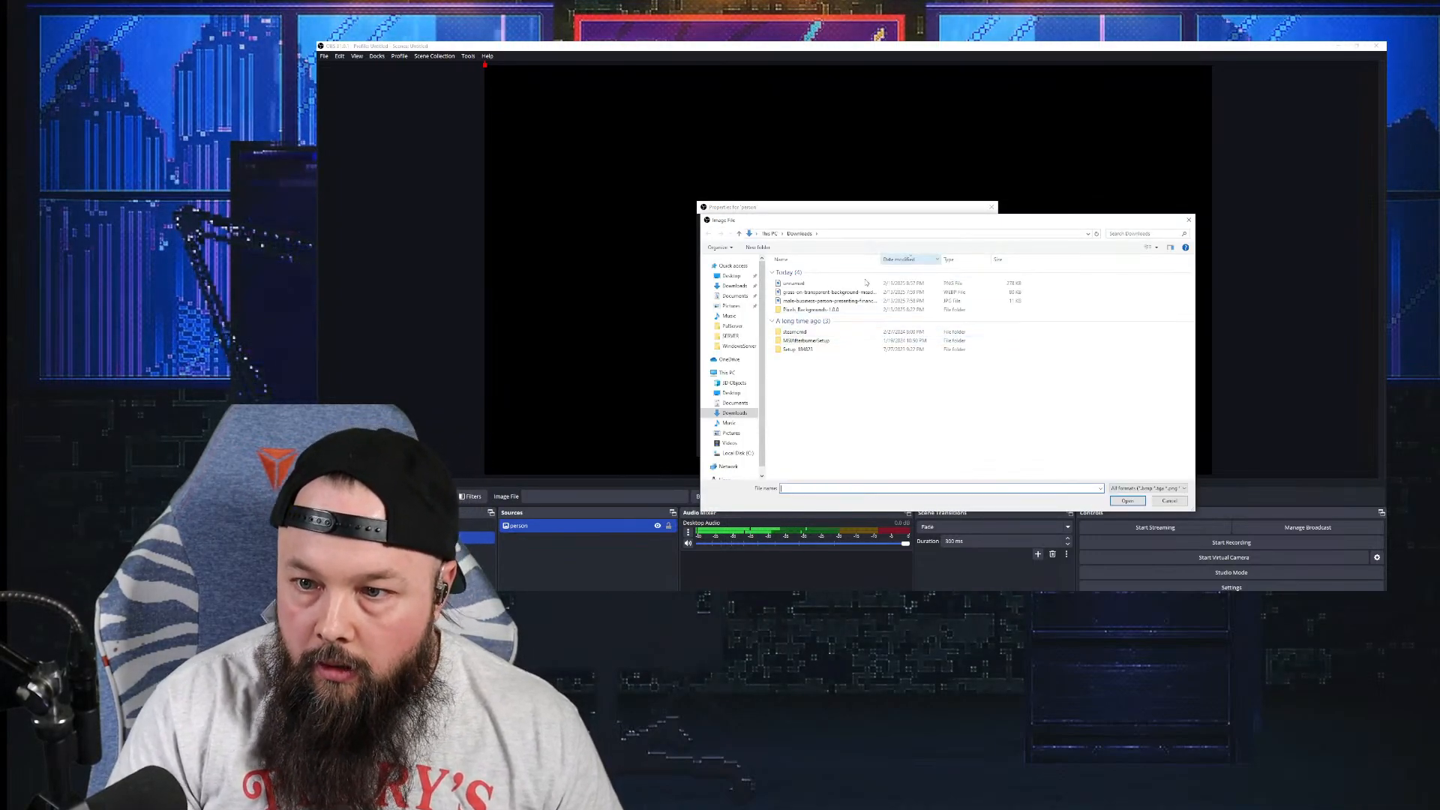
{"action": "left_click", "coordinate": [828, 301]}
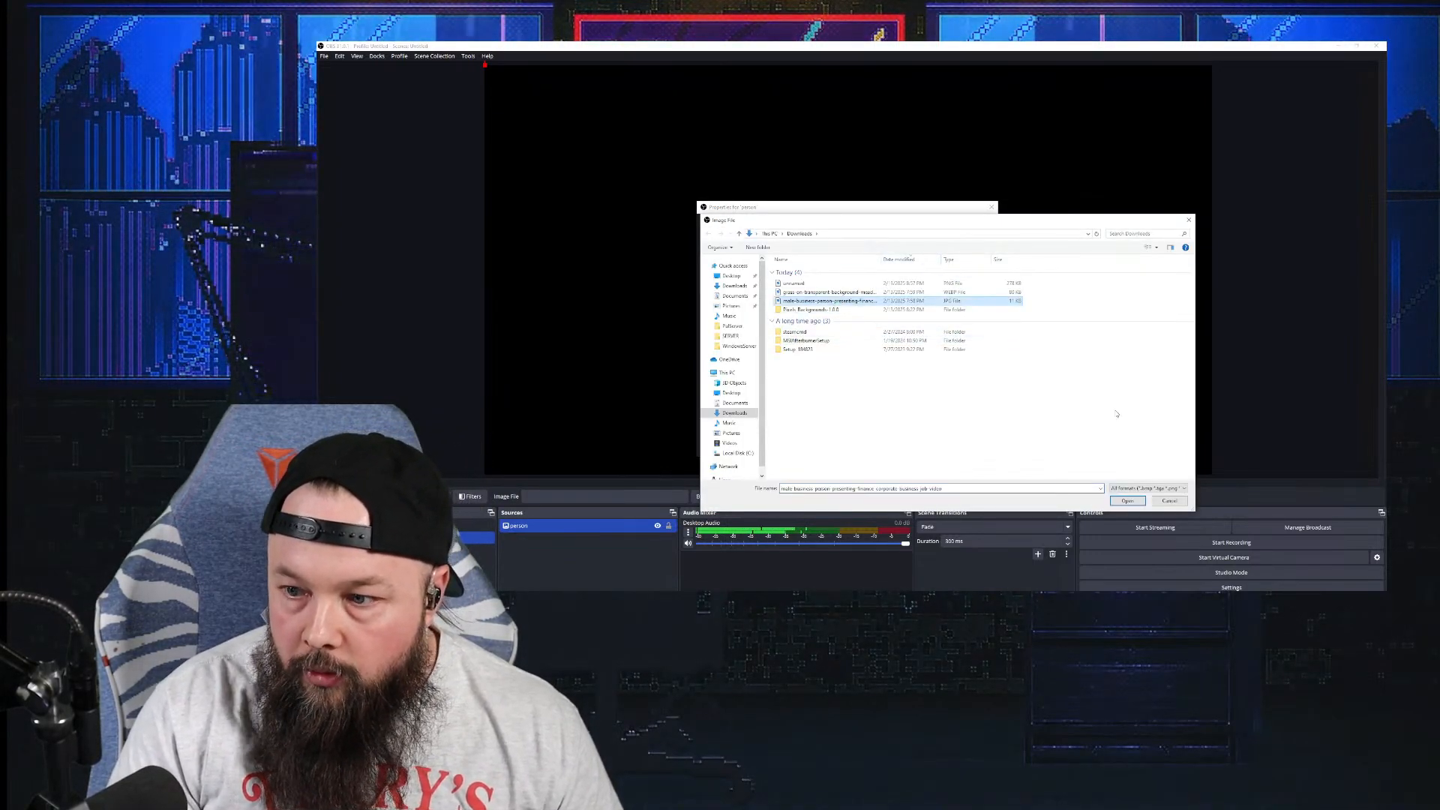
{"action": "left_click", "coordinate": [1125, 501]}
{"action": "left_click", "coordinate": [960, 441]}
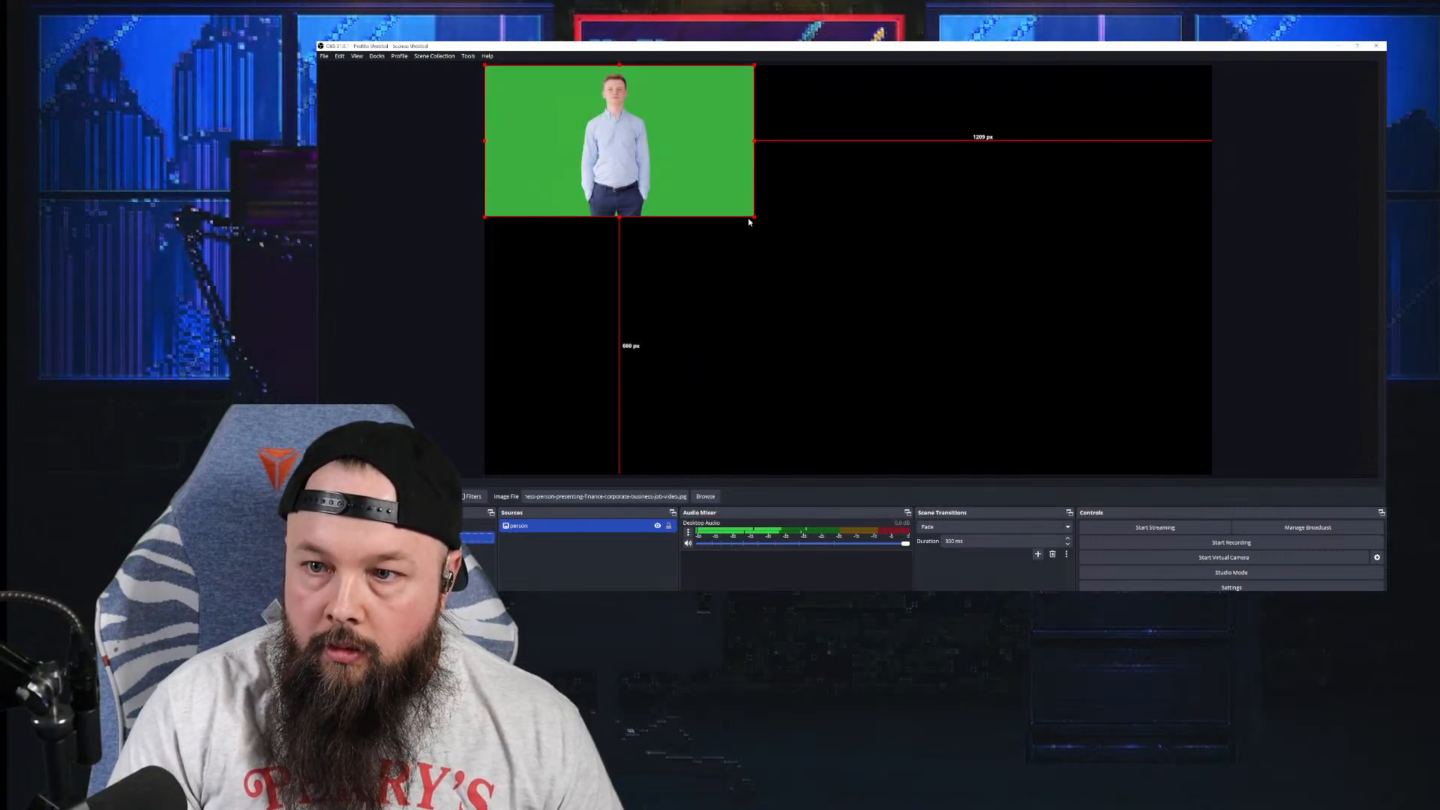
{"action": "left_click_drag", "start_coordinate": [756, 217], "coordinate": [1213, 473]}
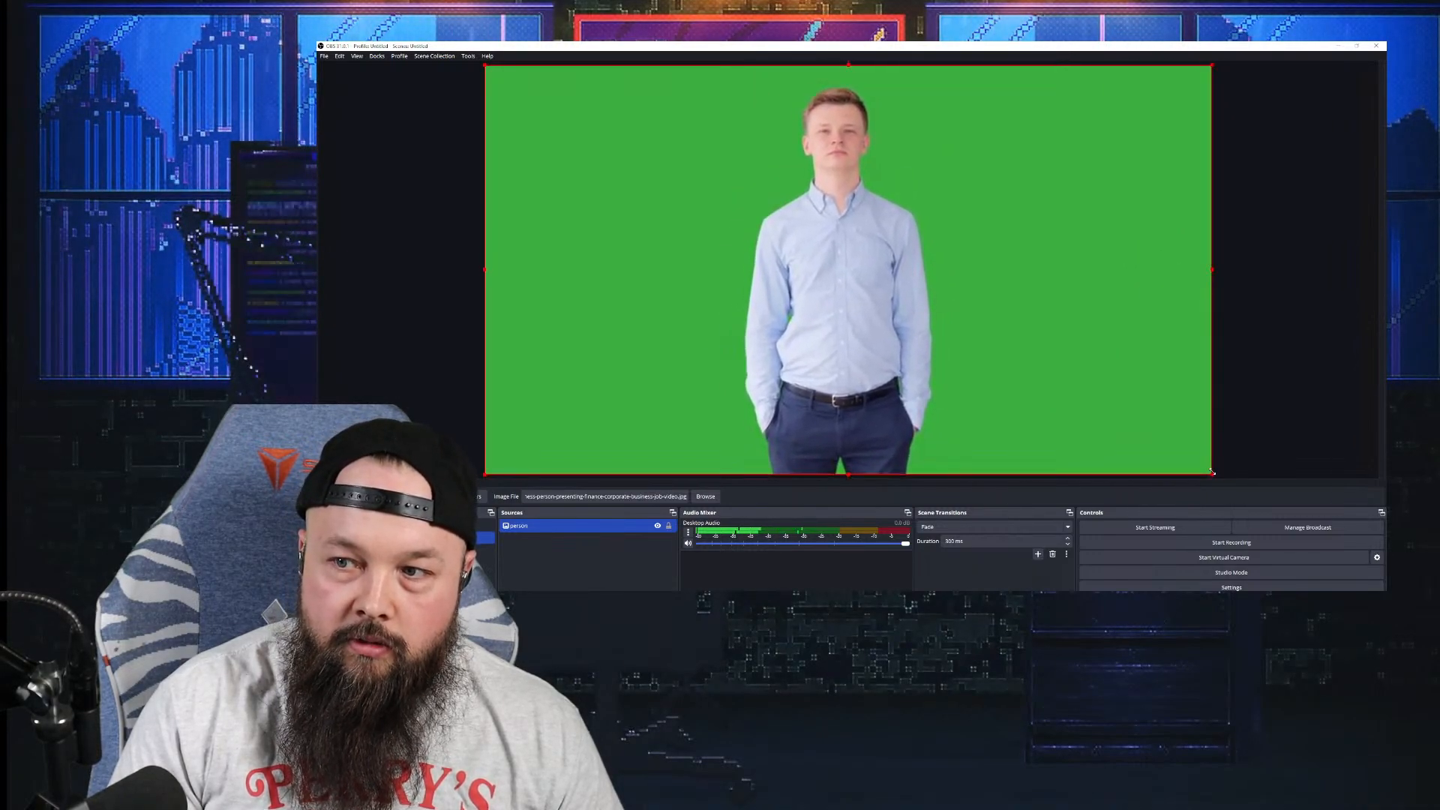
{"action": "left_click", "coordinate": [1294, 397]}
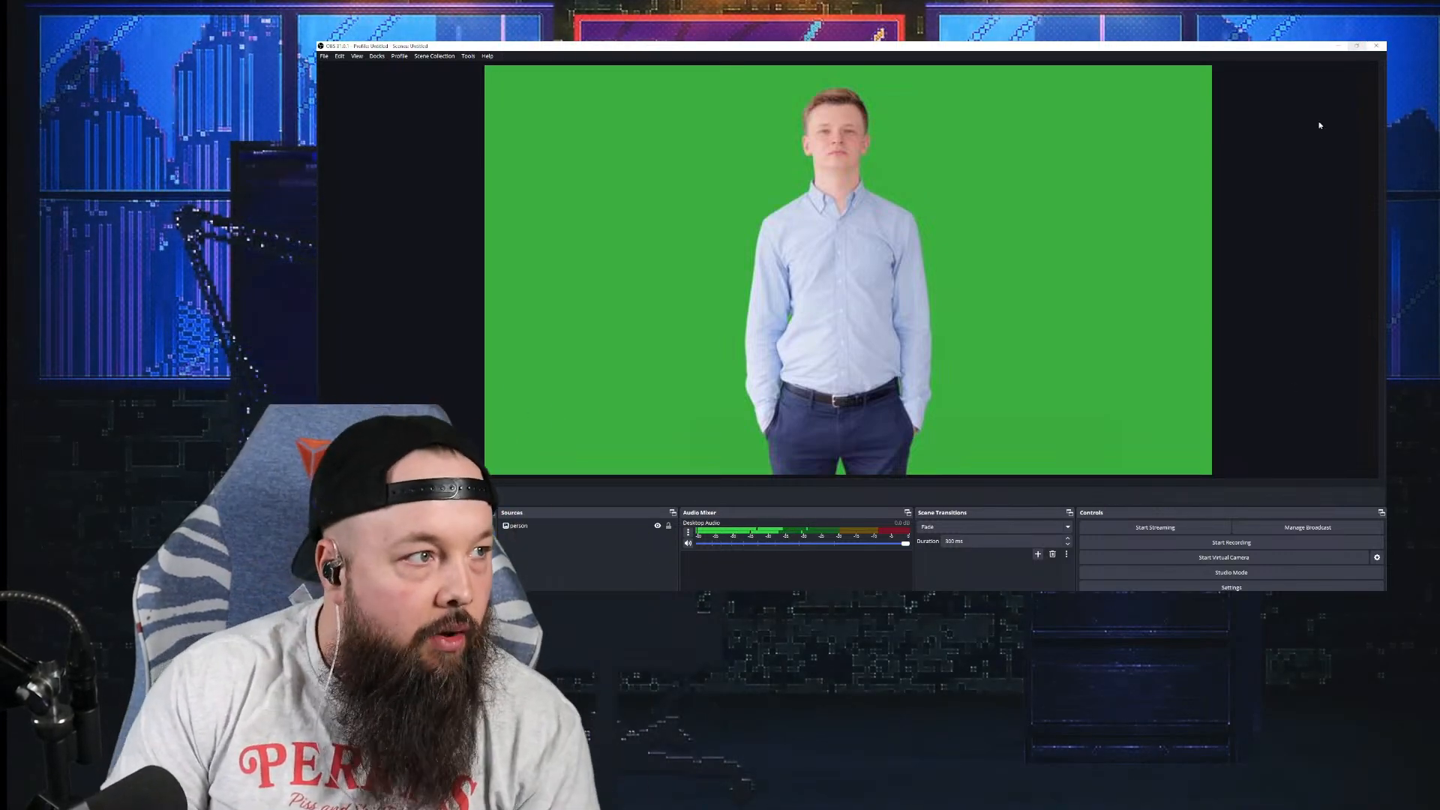
Step: Add a Chroma Key filter to the person image to remove its green backdrop
{"action": "left_click", "coordinate": [602, 528]}
{"action": "right_click", "coordinate": [605, 527]}
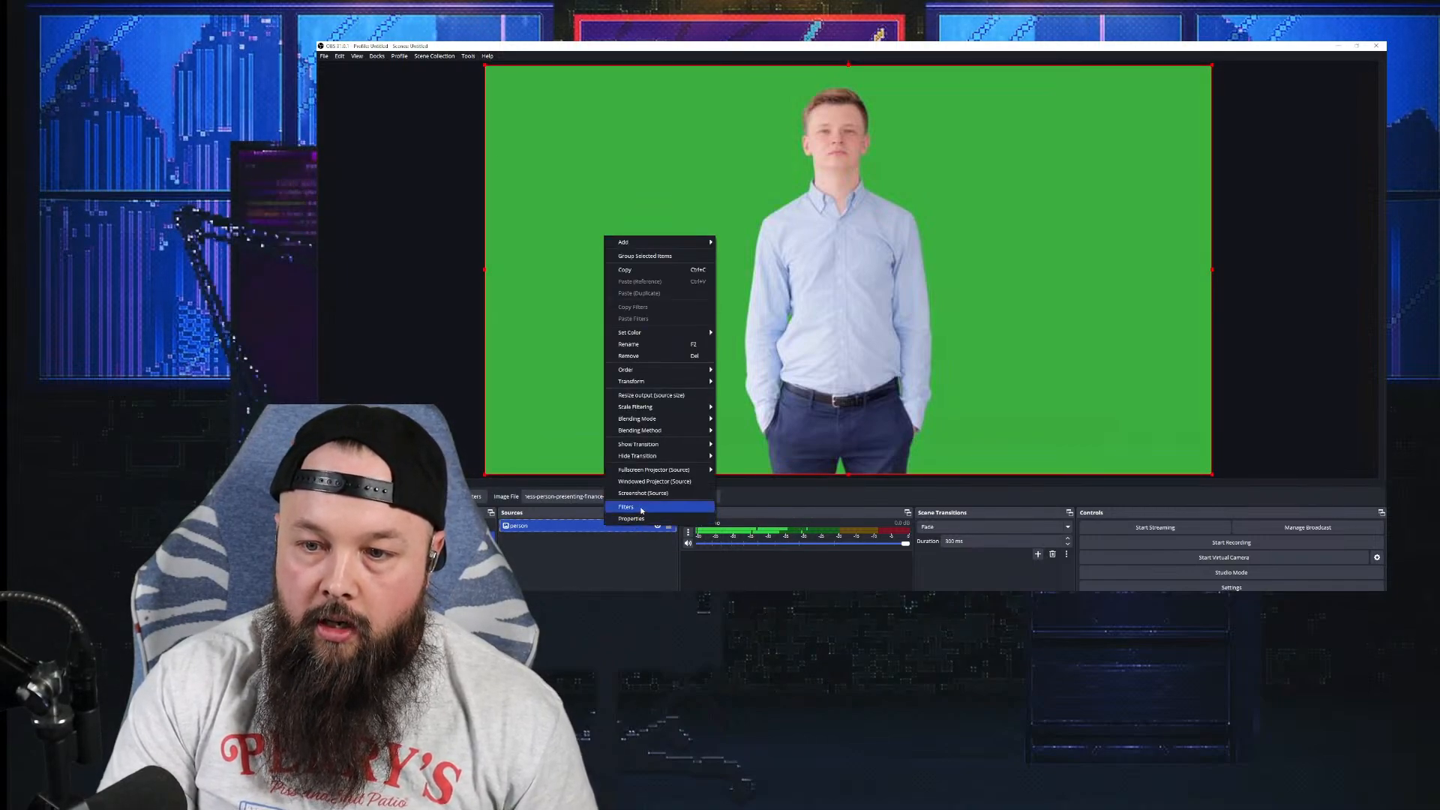
{"action": "left_click", "coordinate": [627, 507]}
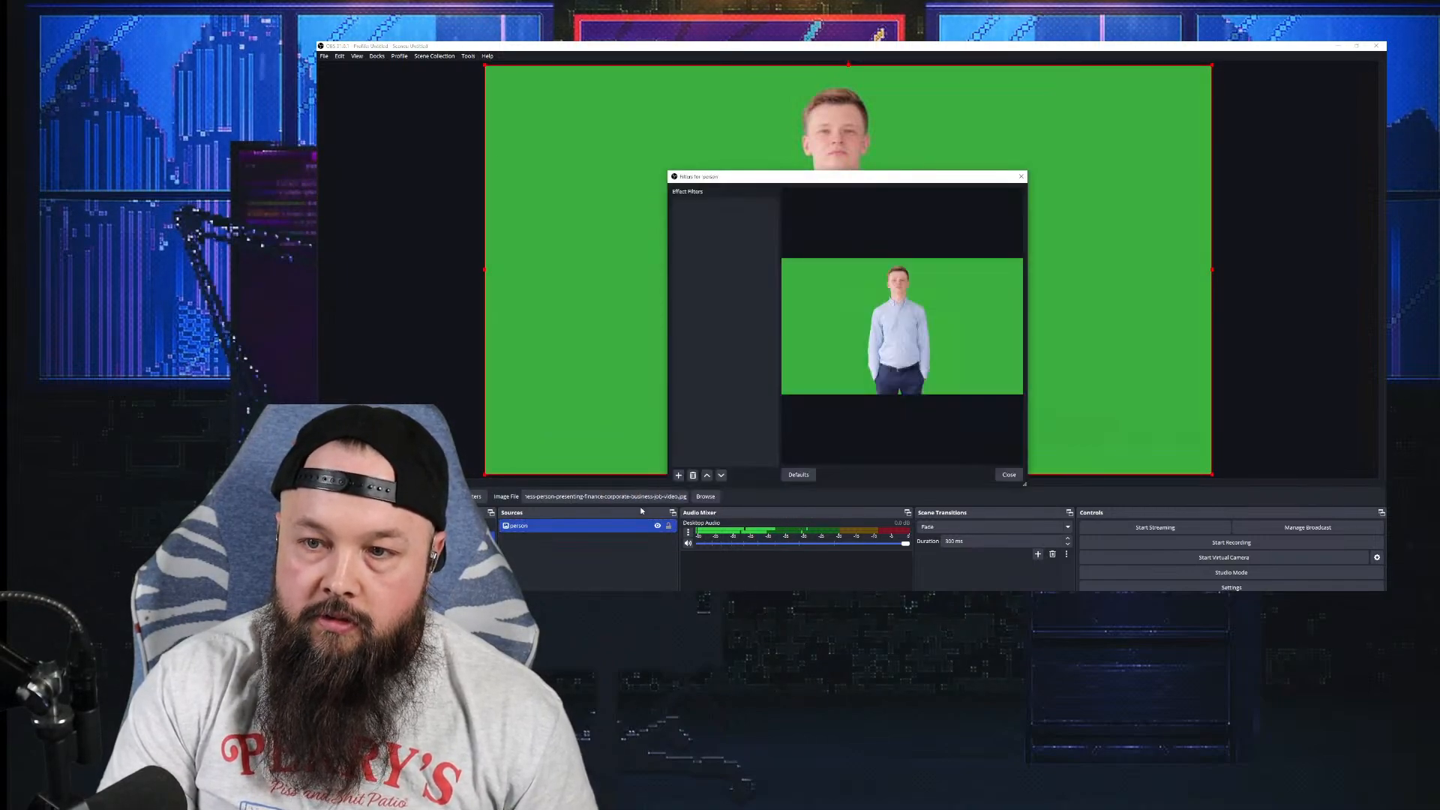
{"action": "left_click", "coordinate": [678, 476]}
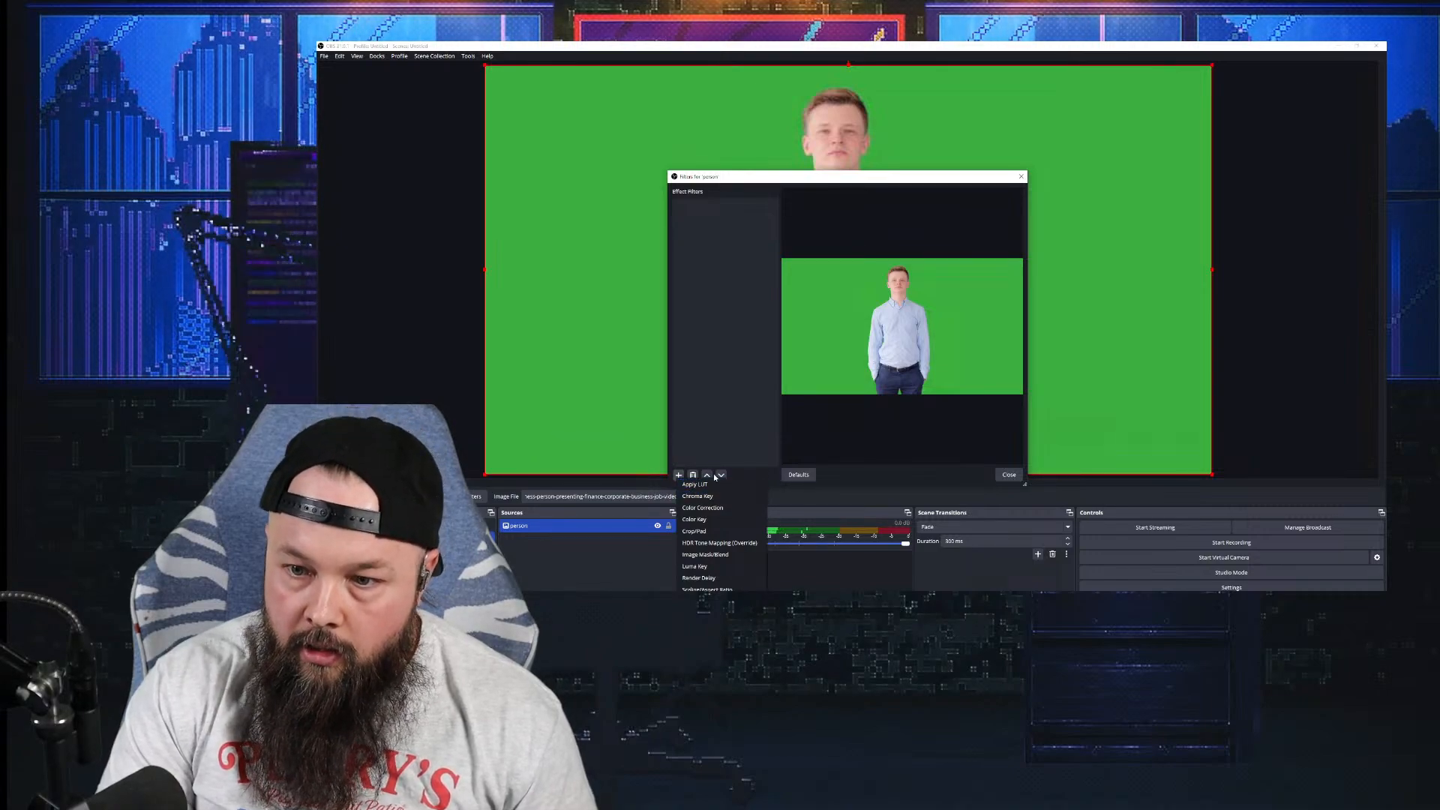
{"action": "left_click", "coordinate": [710, 498]}
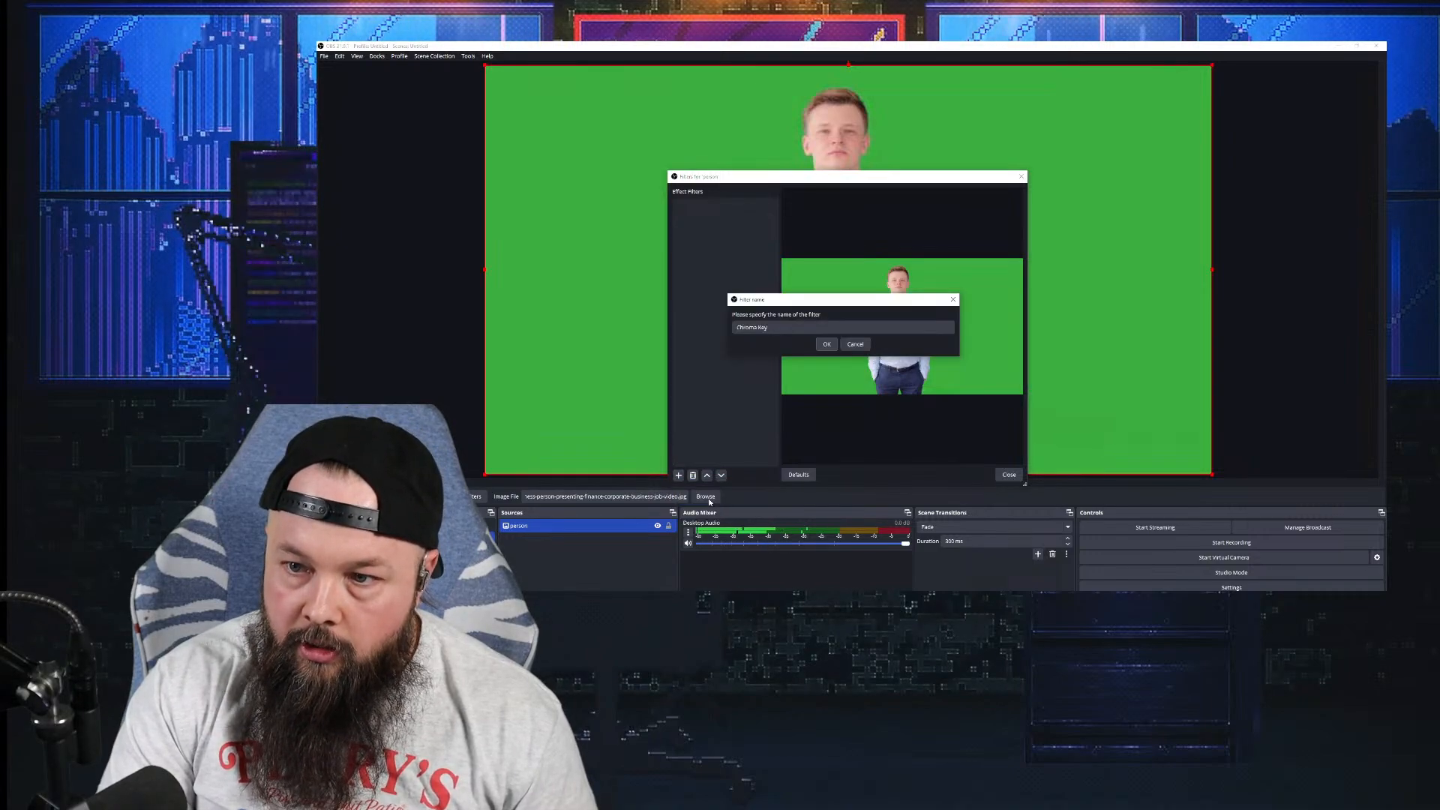
{"action": "left_click", "coordinate": [828, 345]}
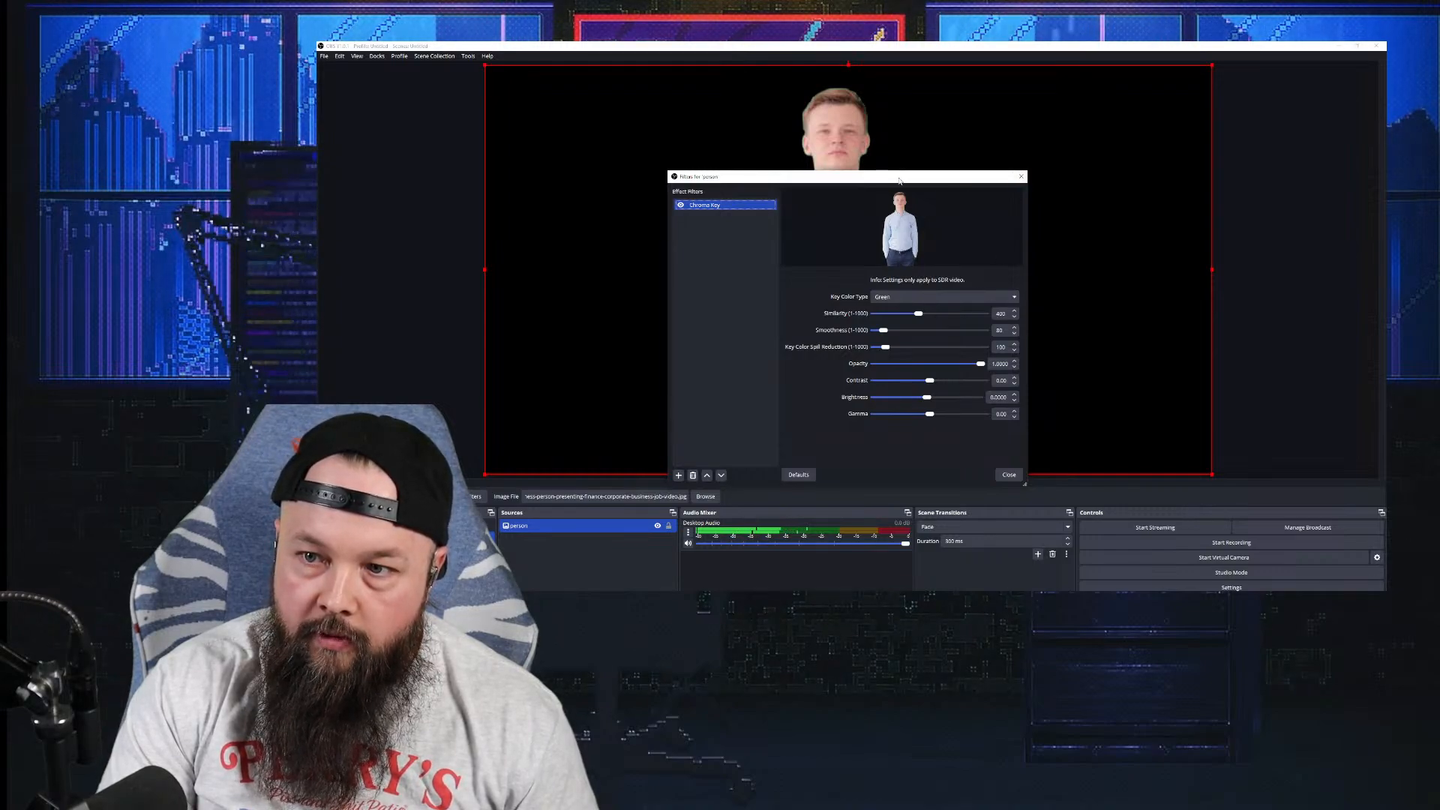
{"action": "left_click_drag", "start_coordinate": [903, 174], "coordinate": [611, 187]}
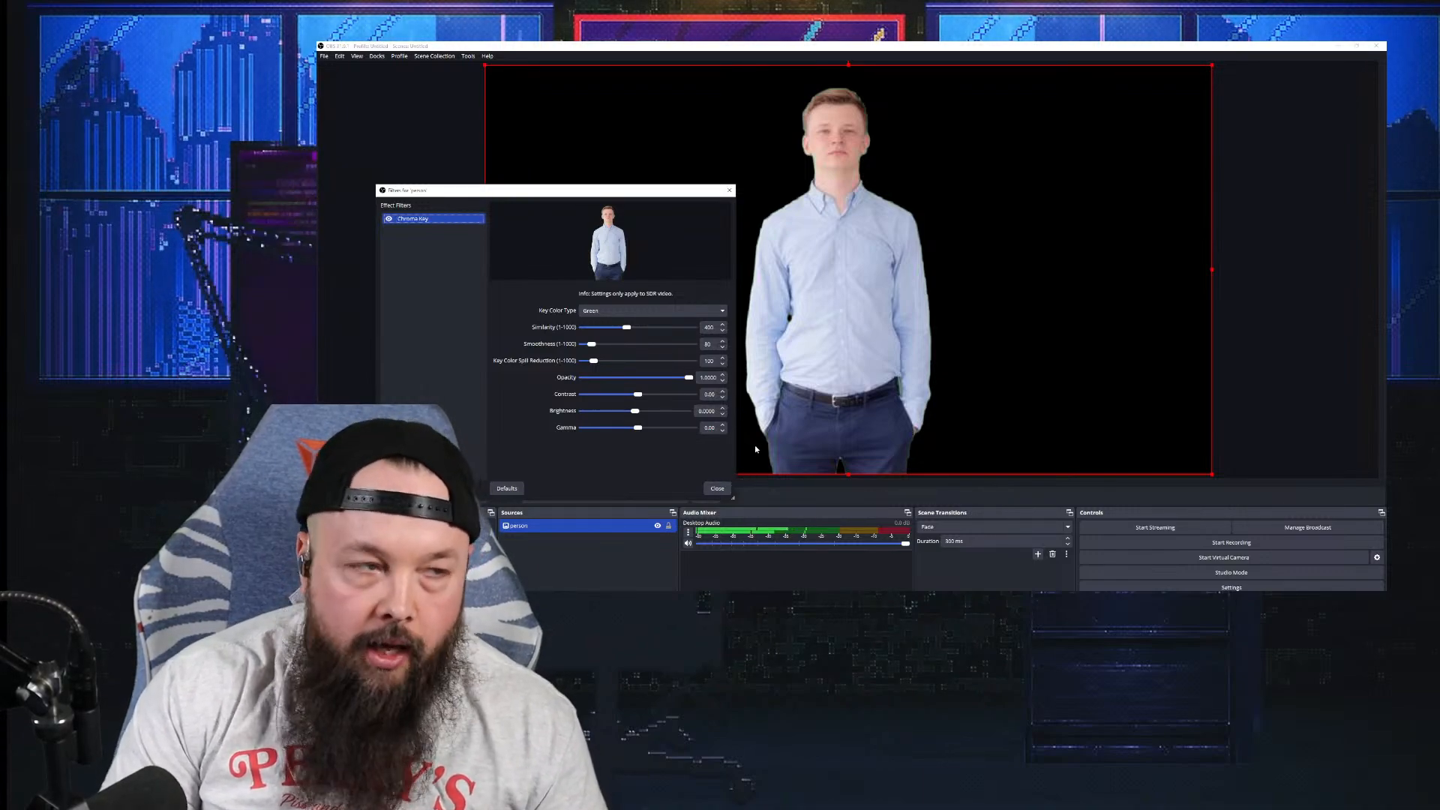
{"action": "left_click", "coordinate": [722, 488]}
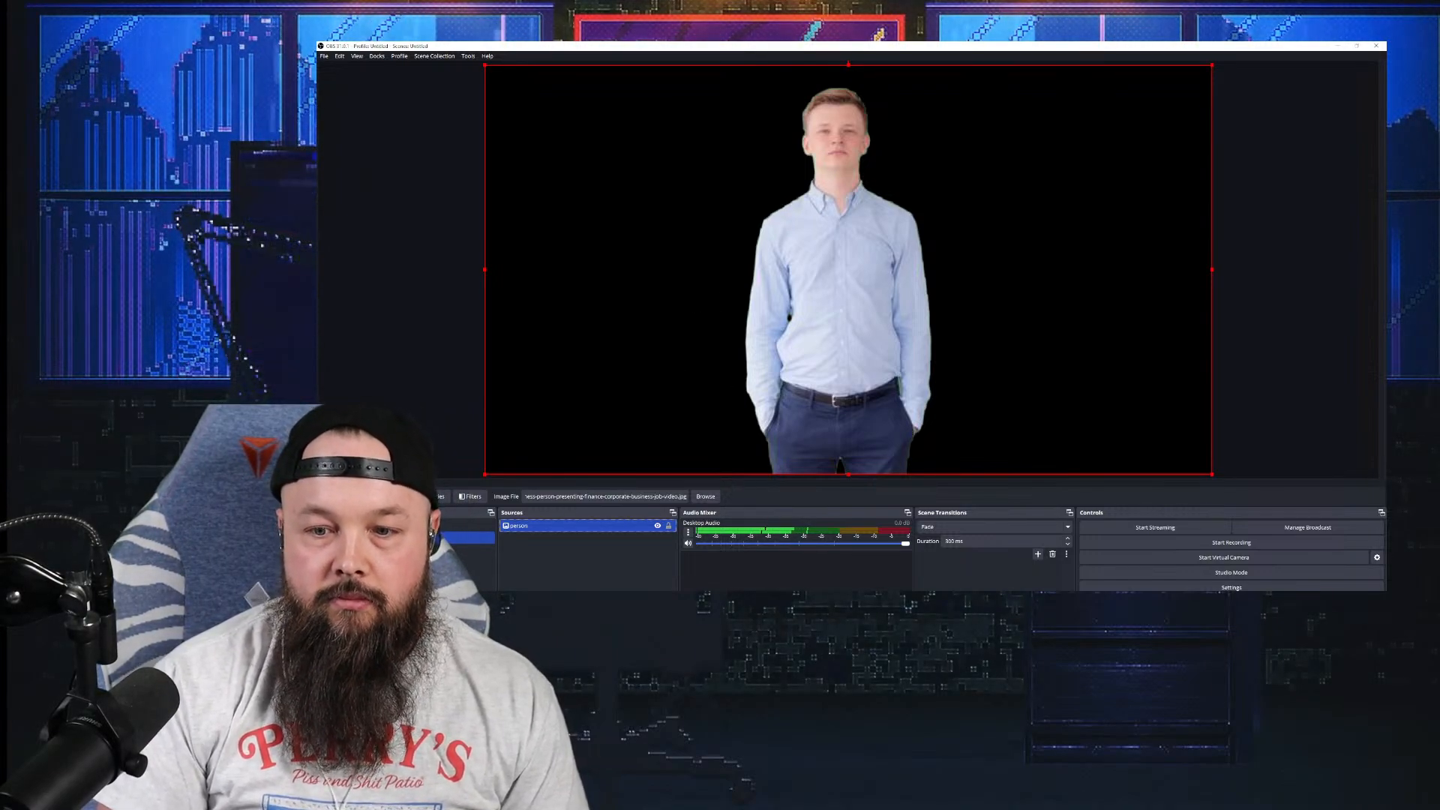
Step: Add a media source 'background' playing Background 4 from Pexels_Backgrounds > Files > Animated
{"action": "left_click", "coordinate": [504, 604]}
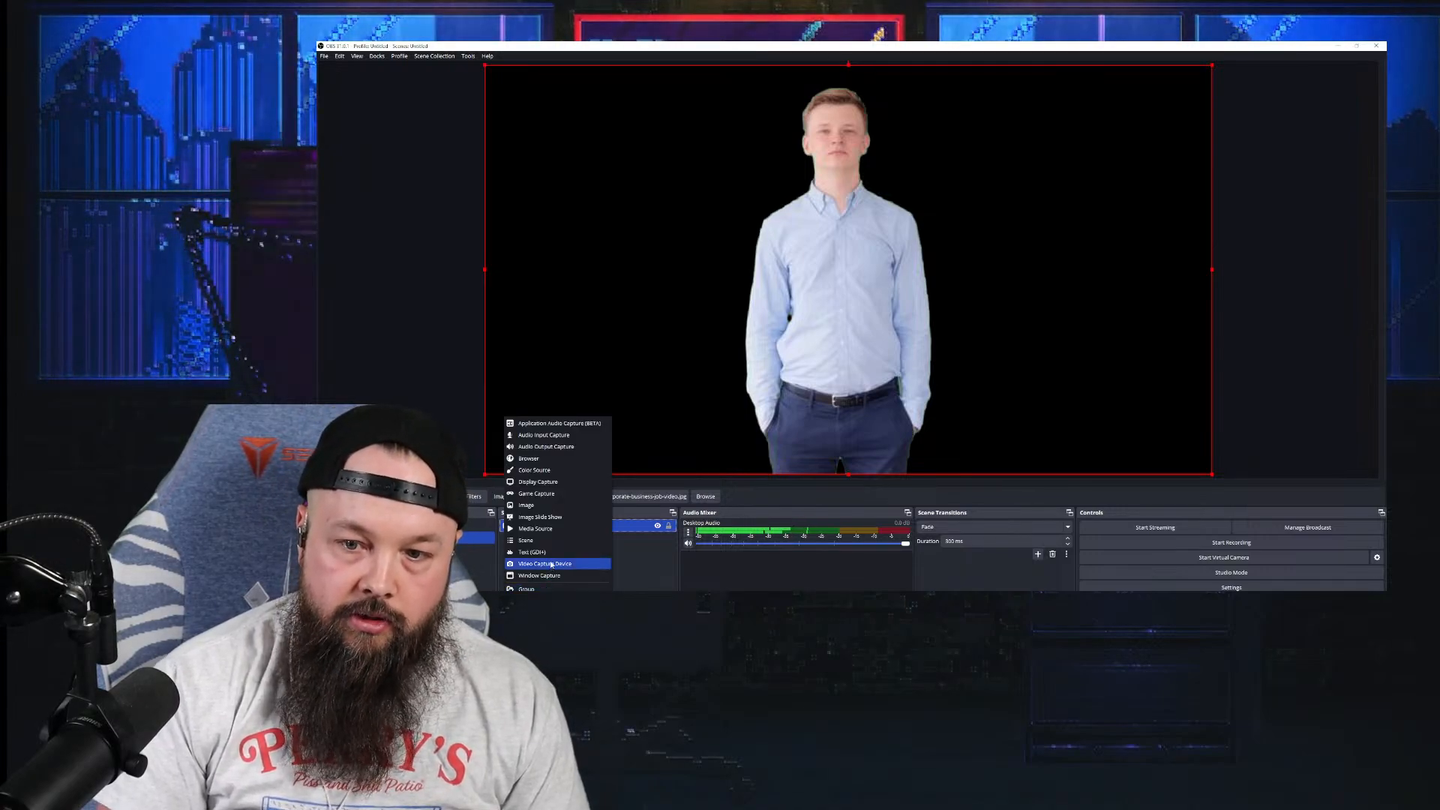
{"action": "left_click", "coordinate": [551, 532]}
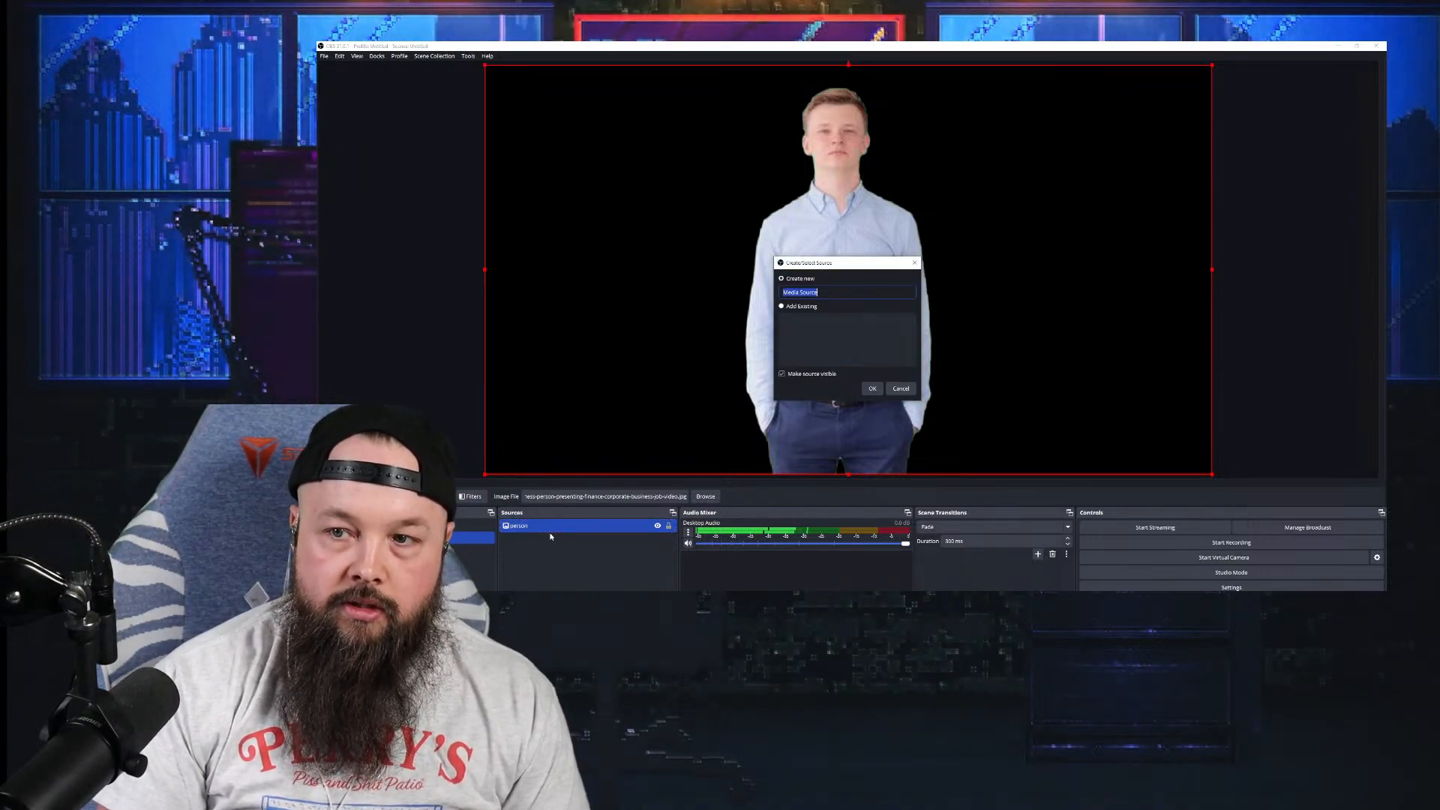
{"action": "type", "text": "ba"}
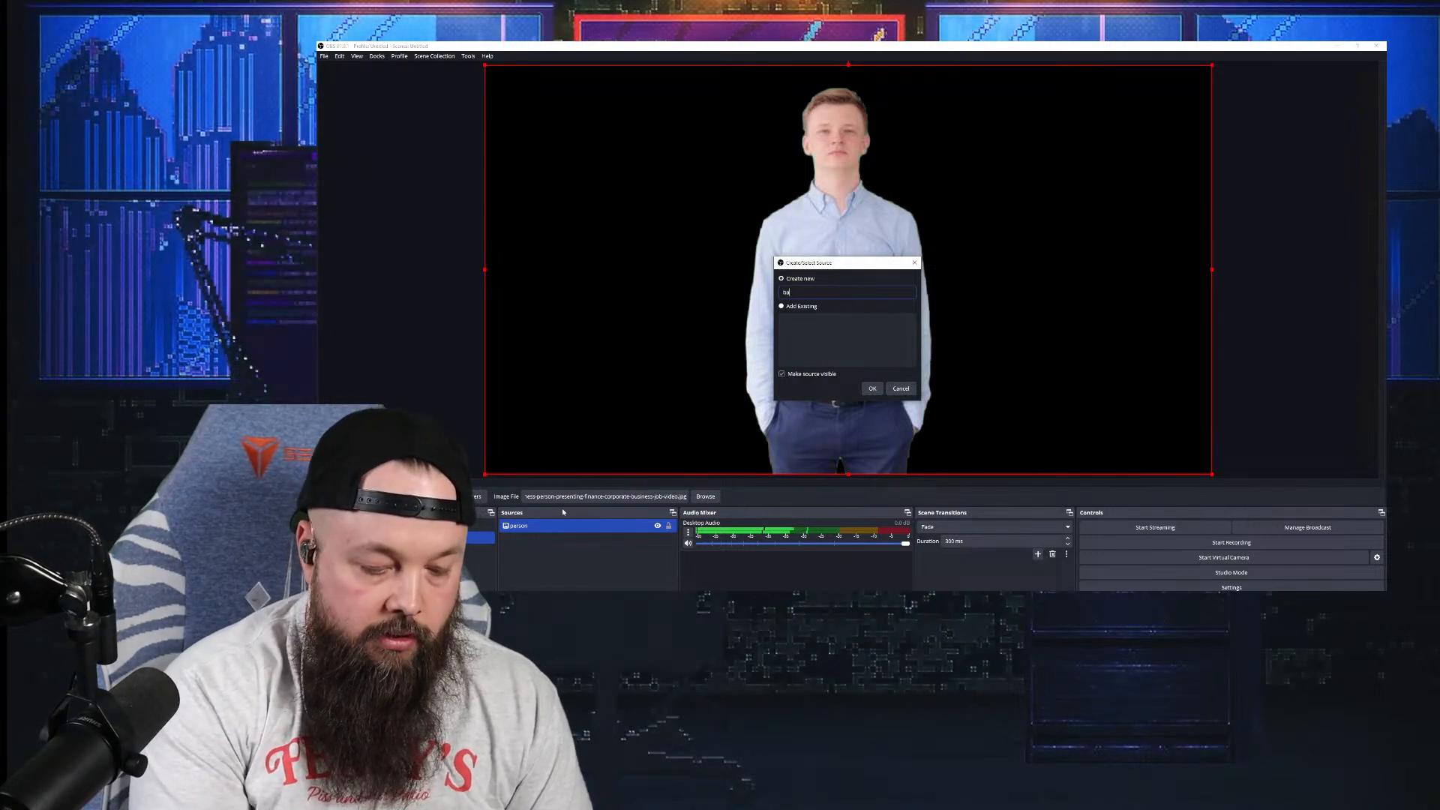
{"action": "type", "text": "ckground"}
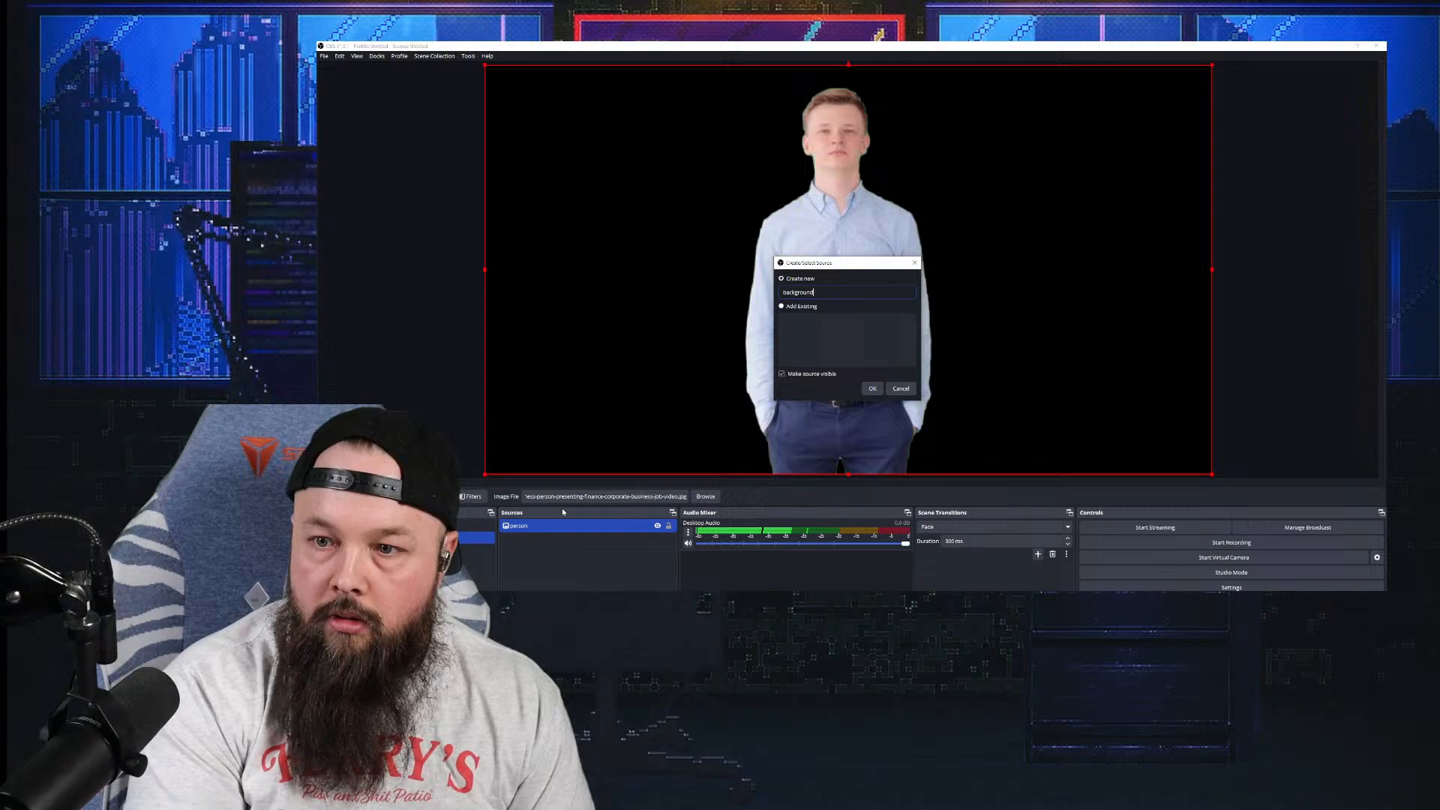
{"action": "key", "text": "Return"}
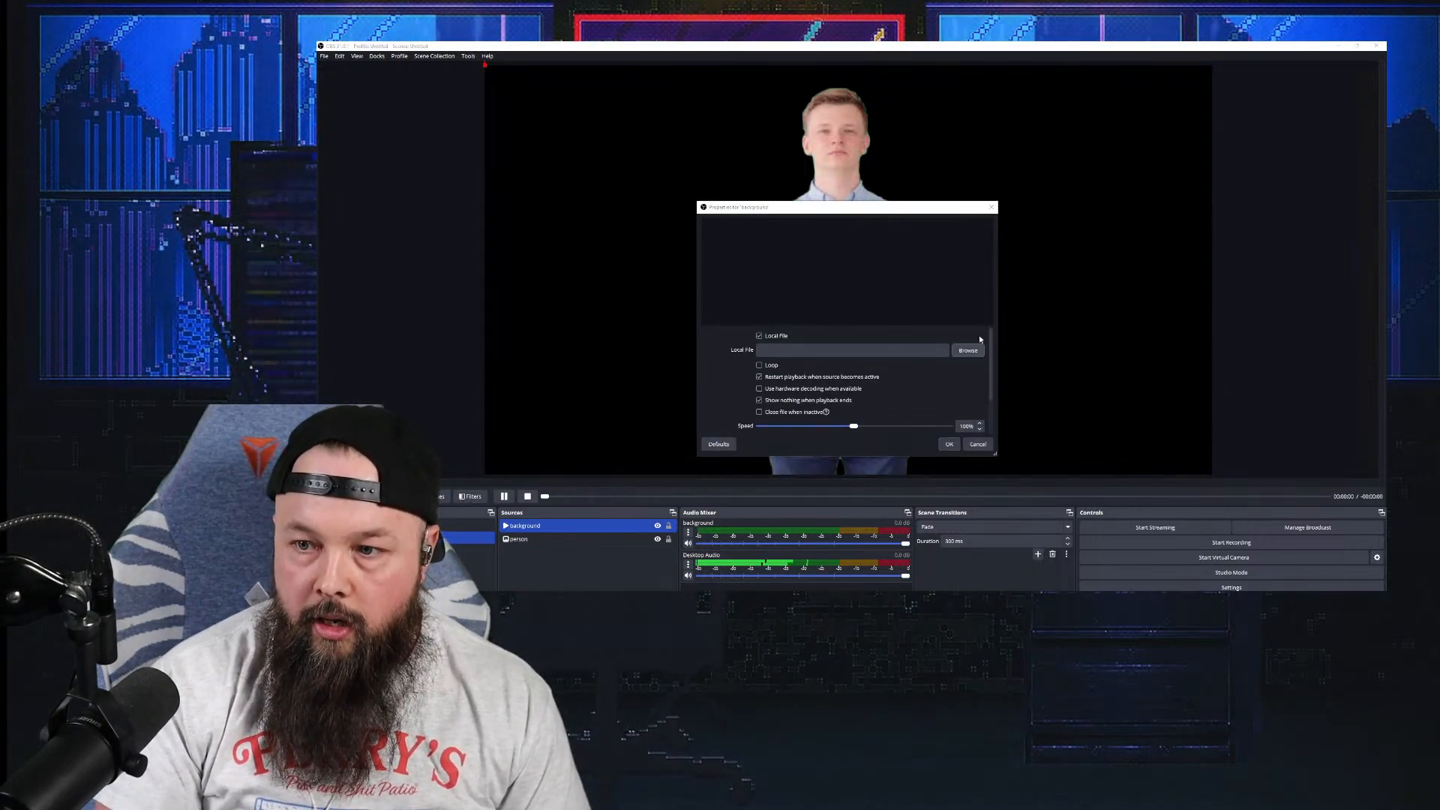
{"action": "left_click", "coordinate": [969, 350]}
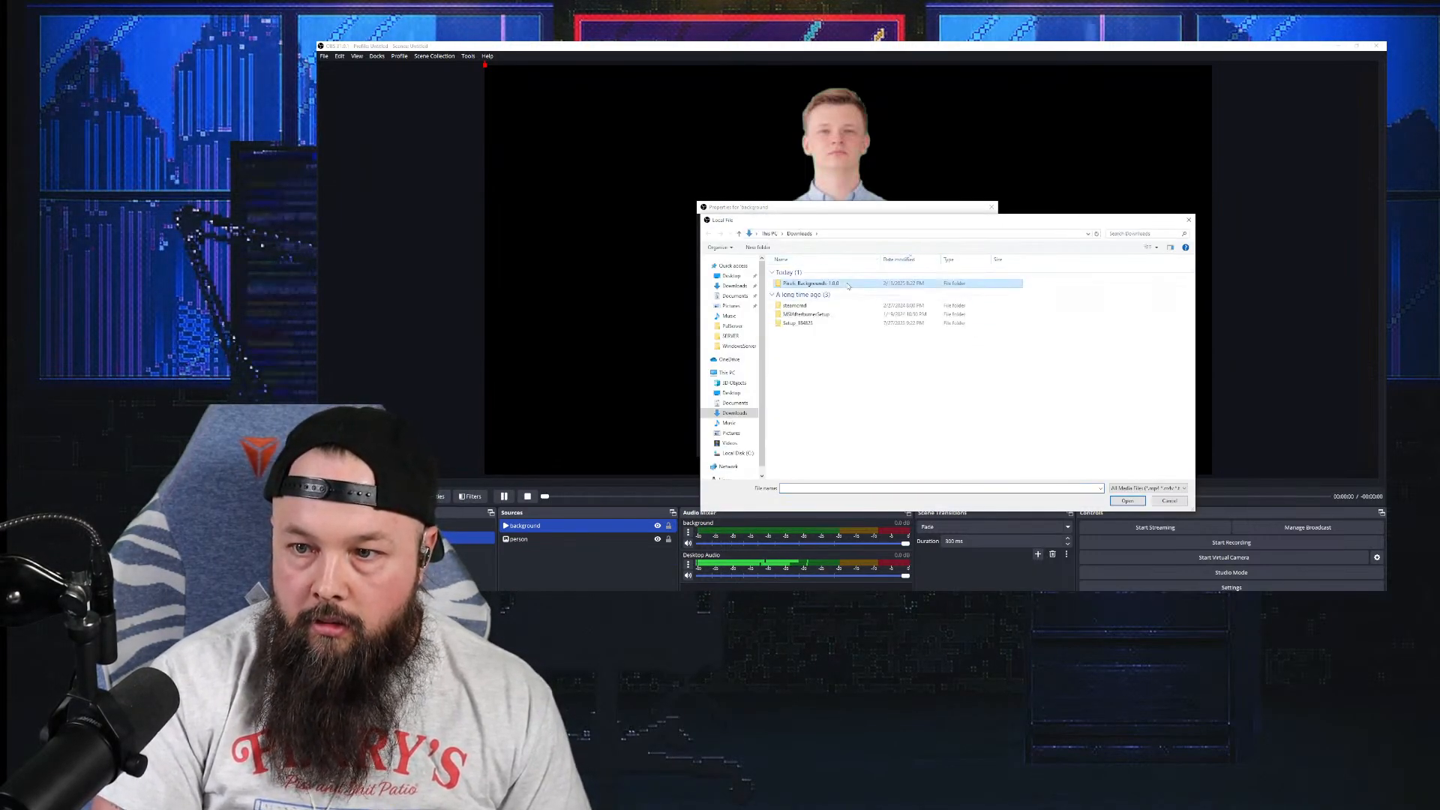
{"action": "double_click", "coordinate": [825, 284]}
{"action": "double_click", "coordinate": [829, 272]}
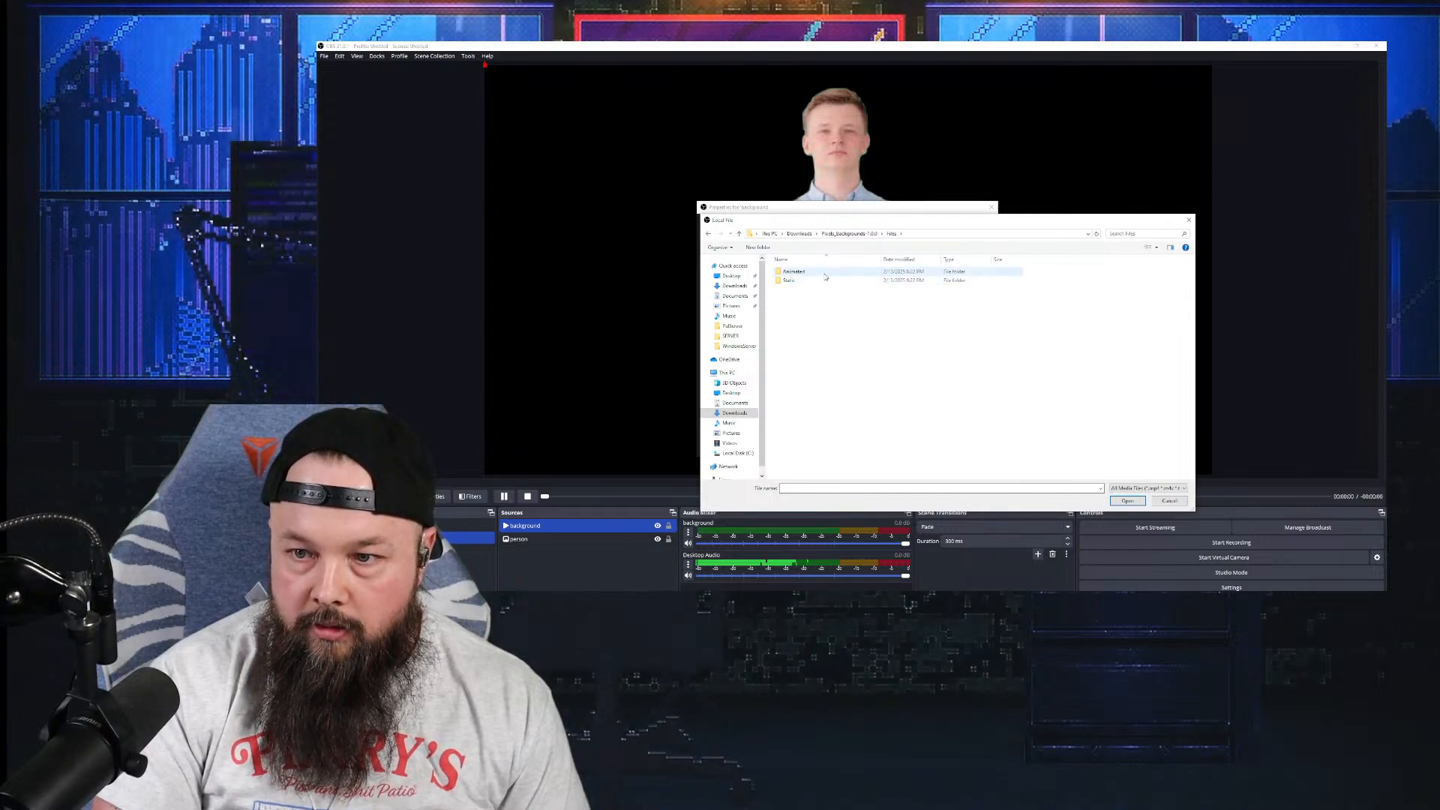
{"action": "double_click", "coordinate": [825, 272]}
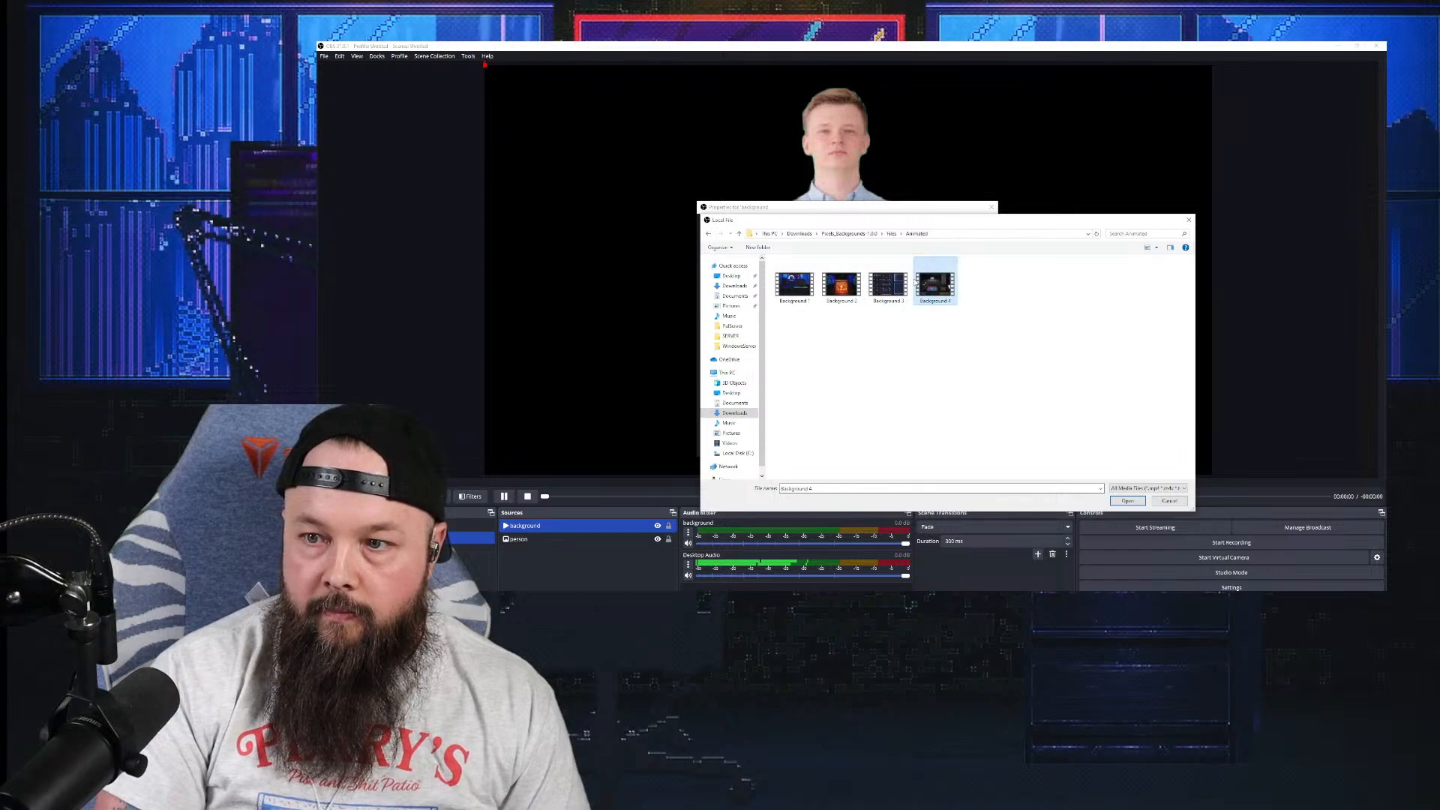
{"action": "double_click", "coordinate": [922, 282]}
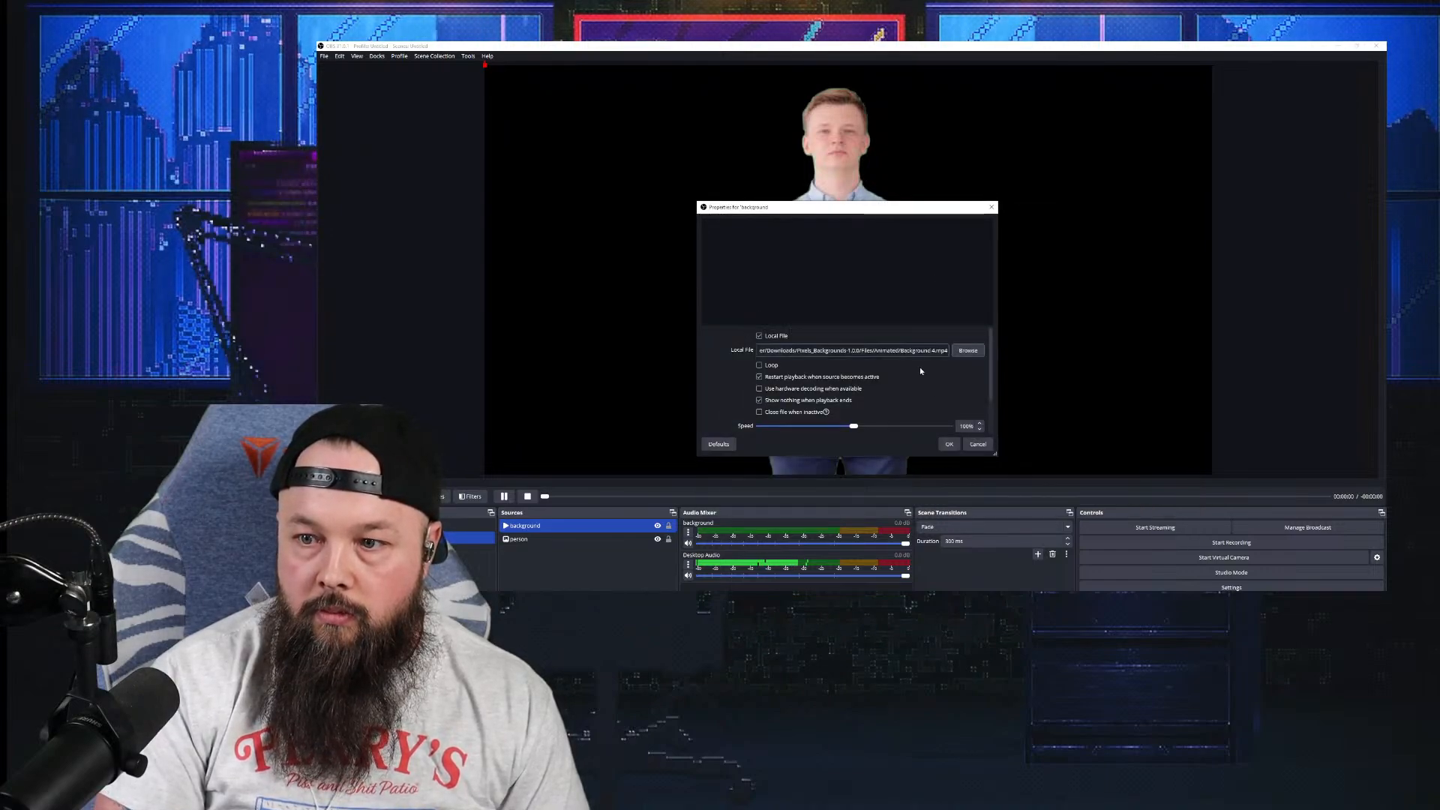
{"action": "left_click", "coordinate": [969, 435]}
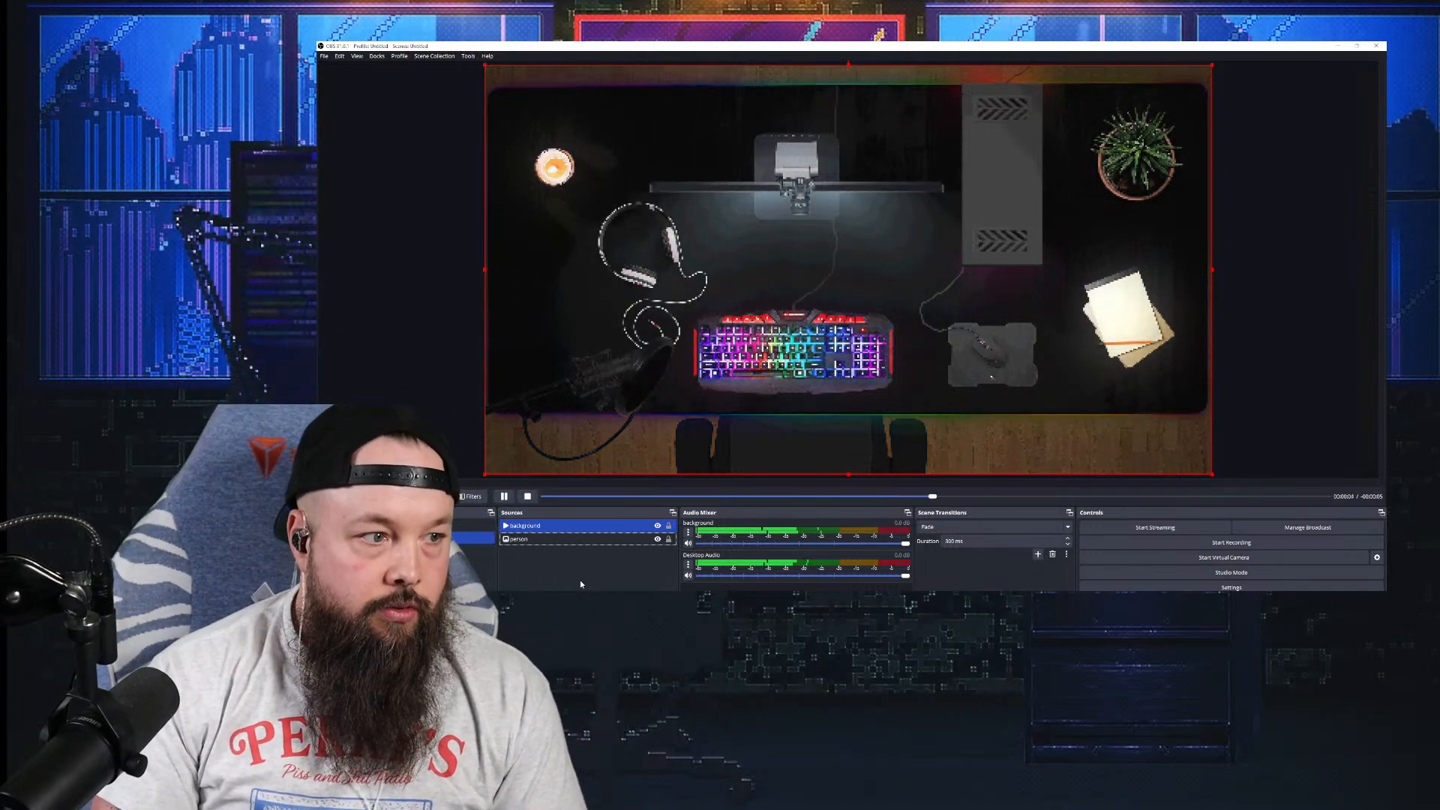
Step: Move the background source beneath person and reconfirm its properties to restart the video
{"action": "left_click_drag", "start_coordinate": [564, 532], "coordinate": [565, 559]}
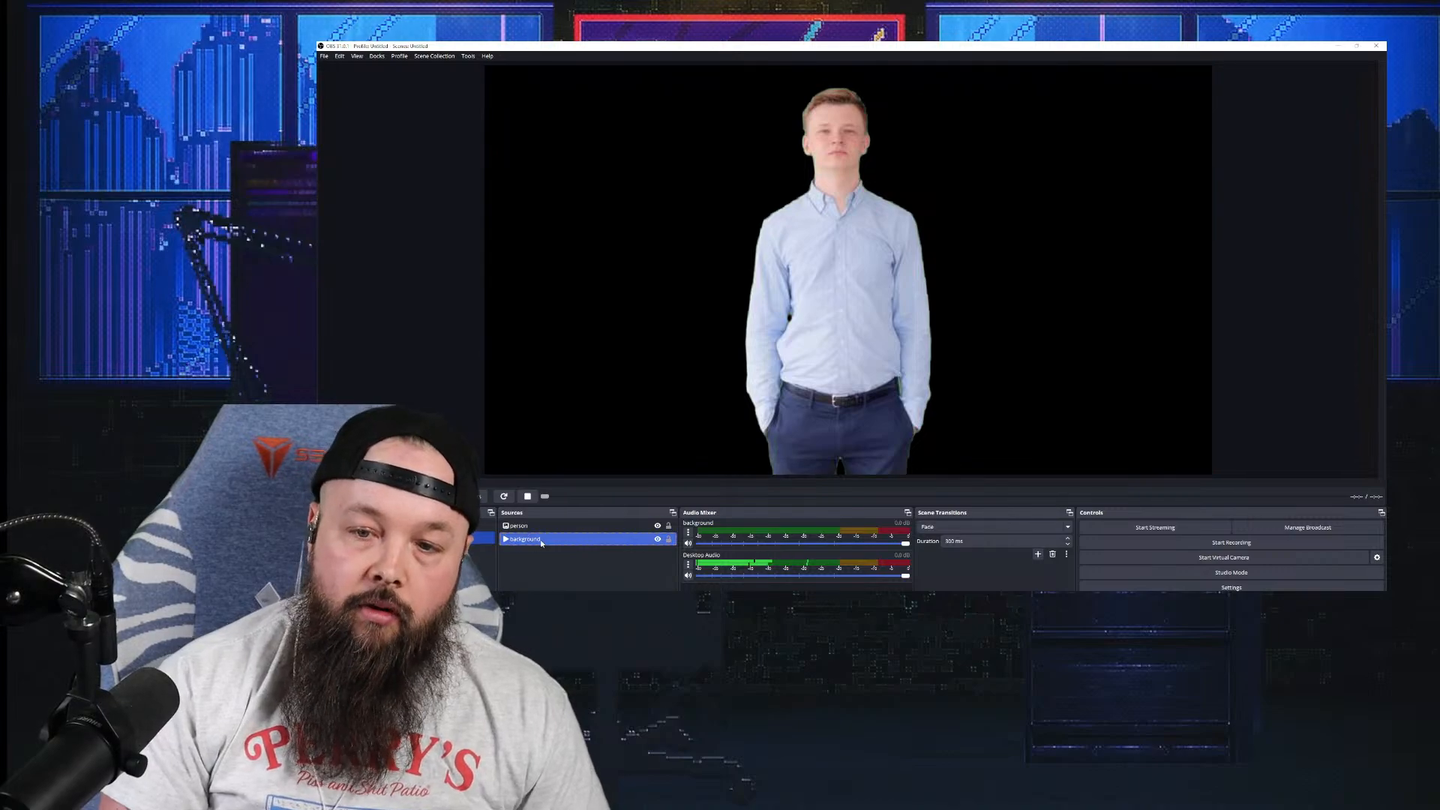
{"action": "right_click", "coordinate": [542, 541]}
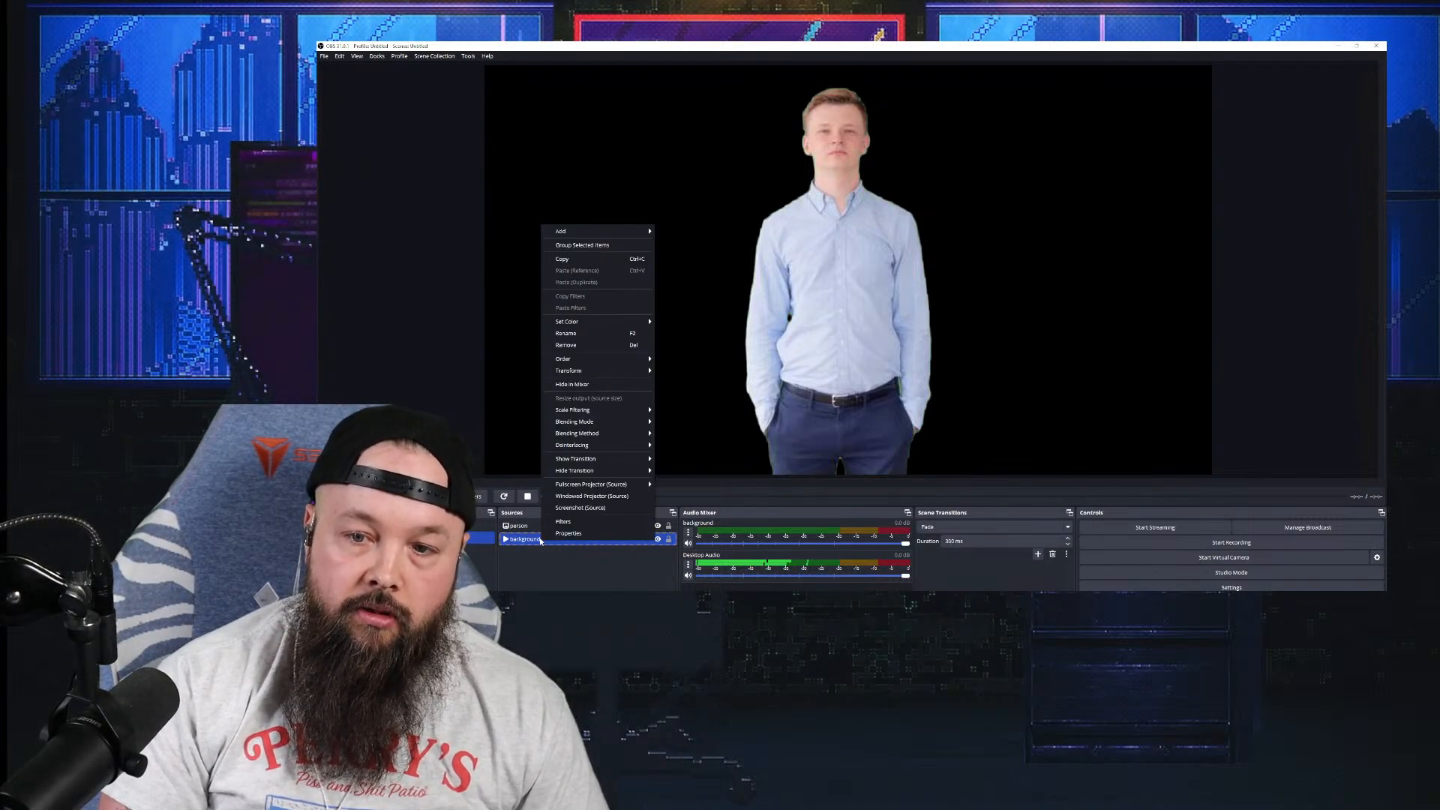
{"action": "left_click", "coordinate": [562, 533]}
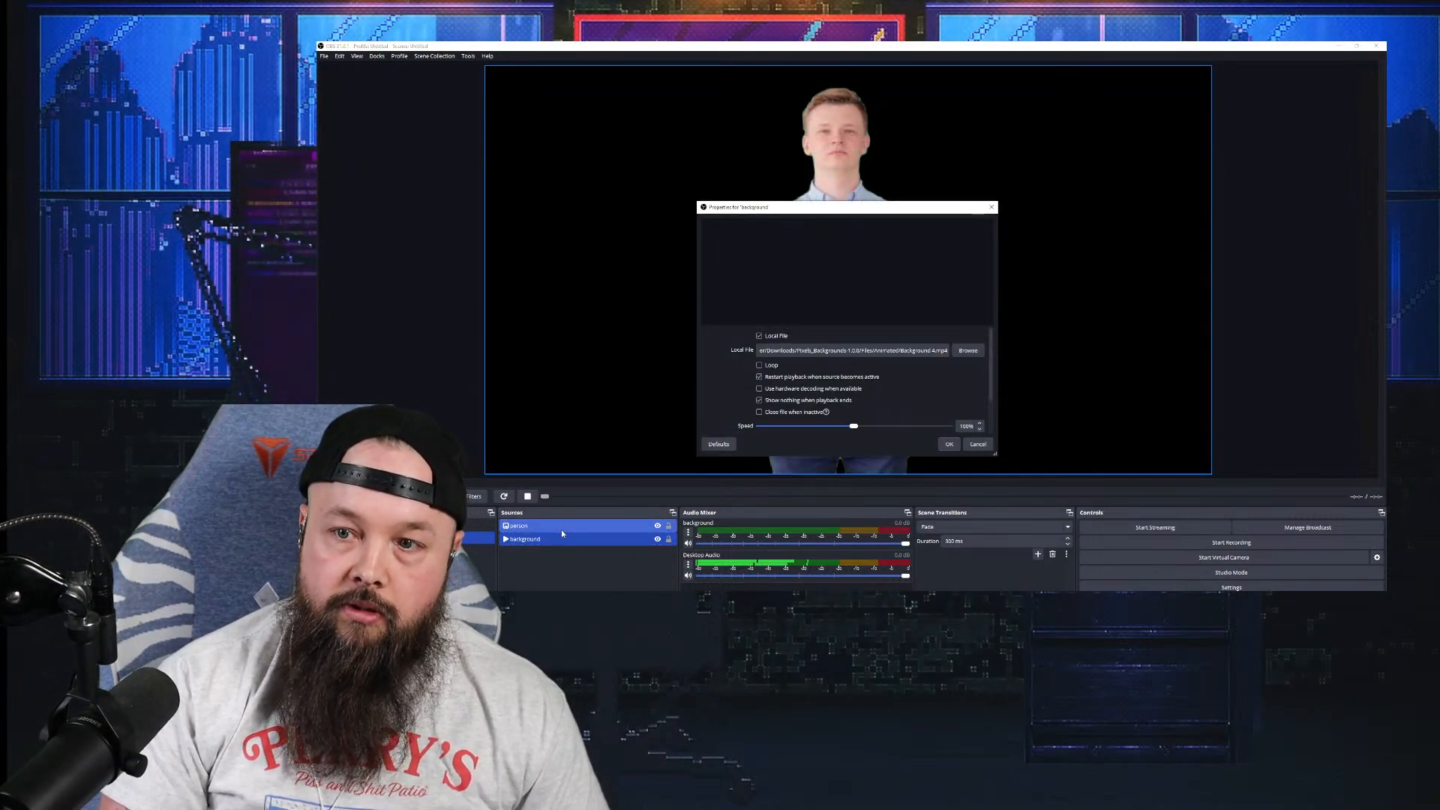
{"action": "left_click", "coordinate": [948, 444]}
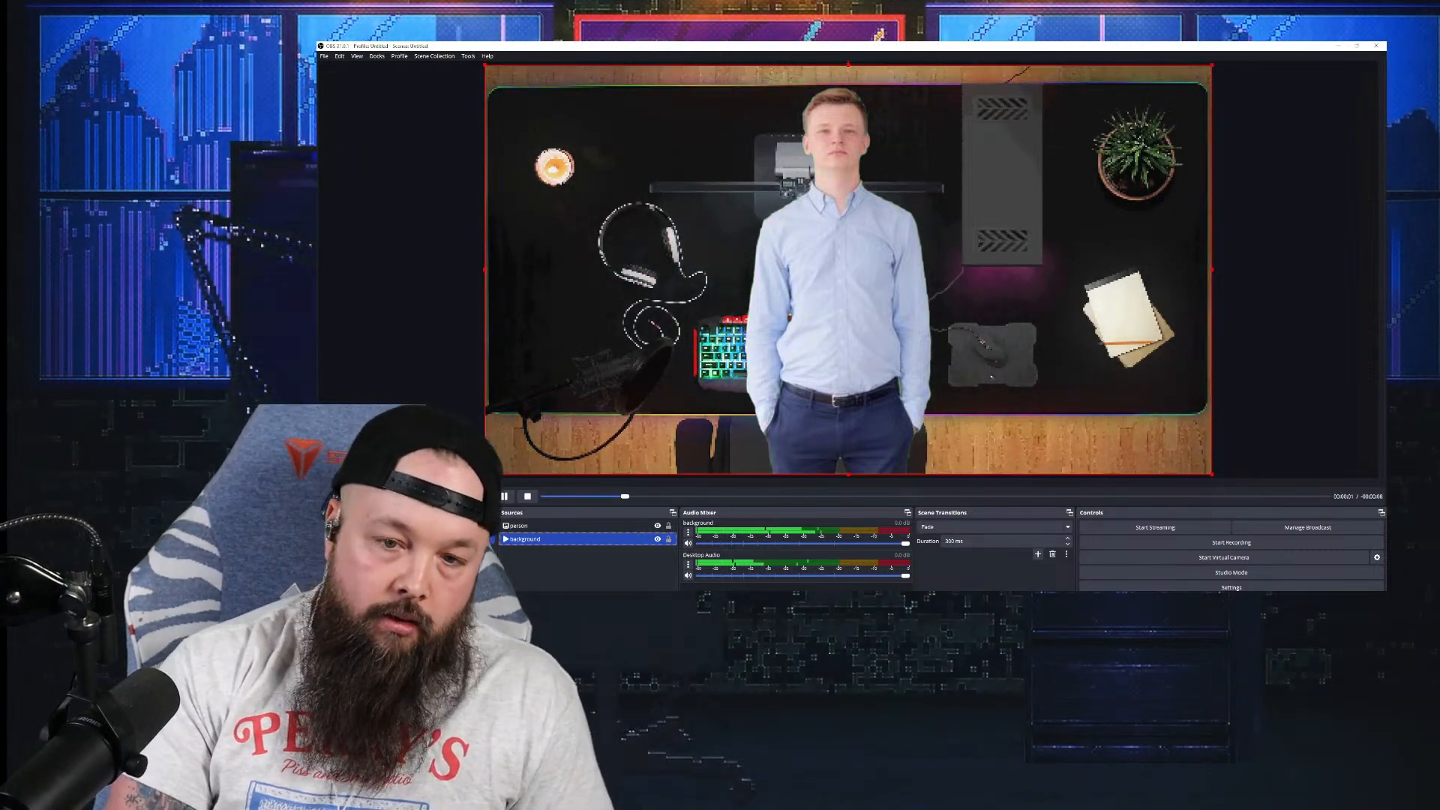
Step: Create a new scene named 'gaming'
{"action": "left_click", "coordinate": [325, 603]}
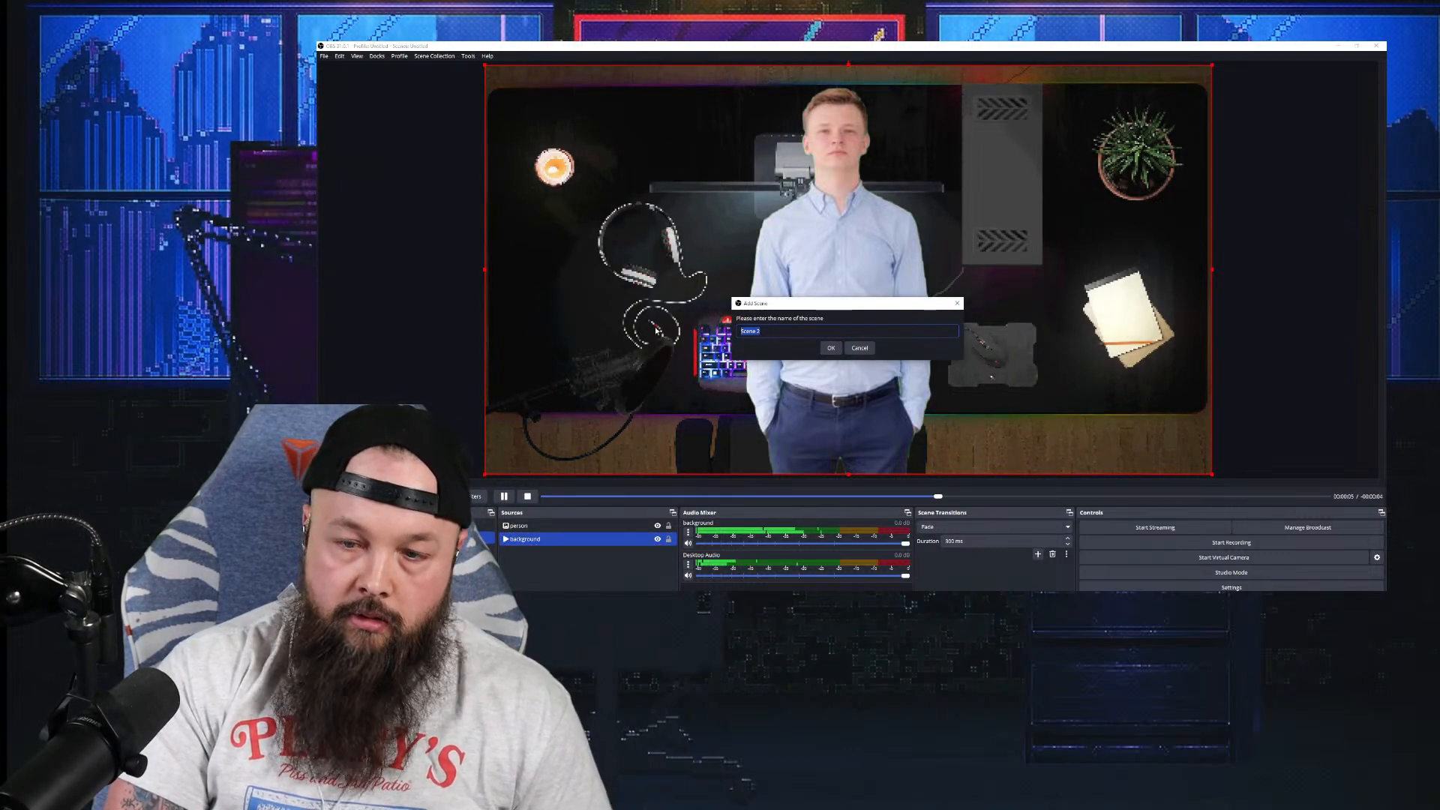
{"action": "type", "text": "gma"}
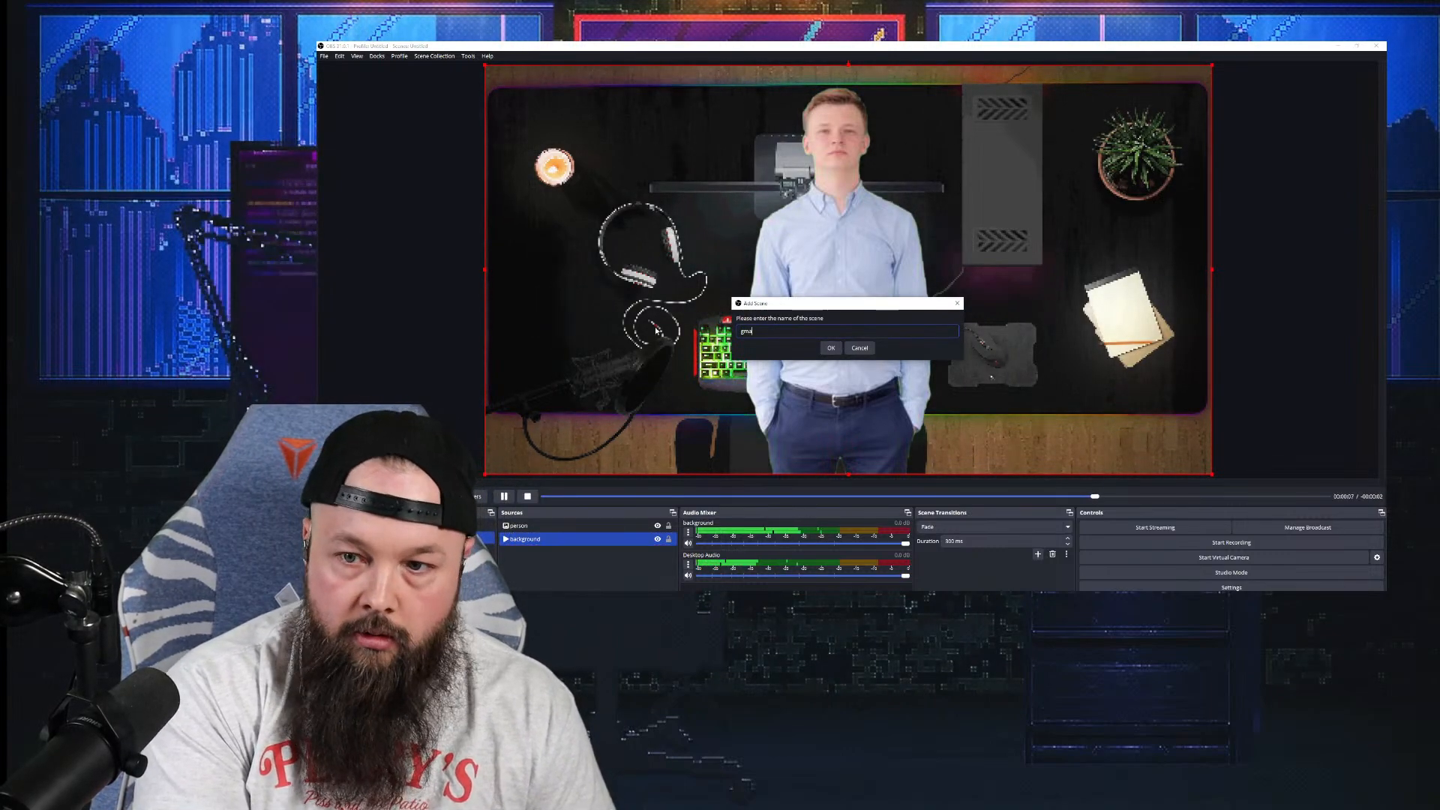
{"action": "key", "text": "BackSpace"}
{"action": "key", "text": "BackSpace"}
{"action": "type", "text": "a"}
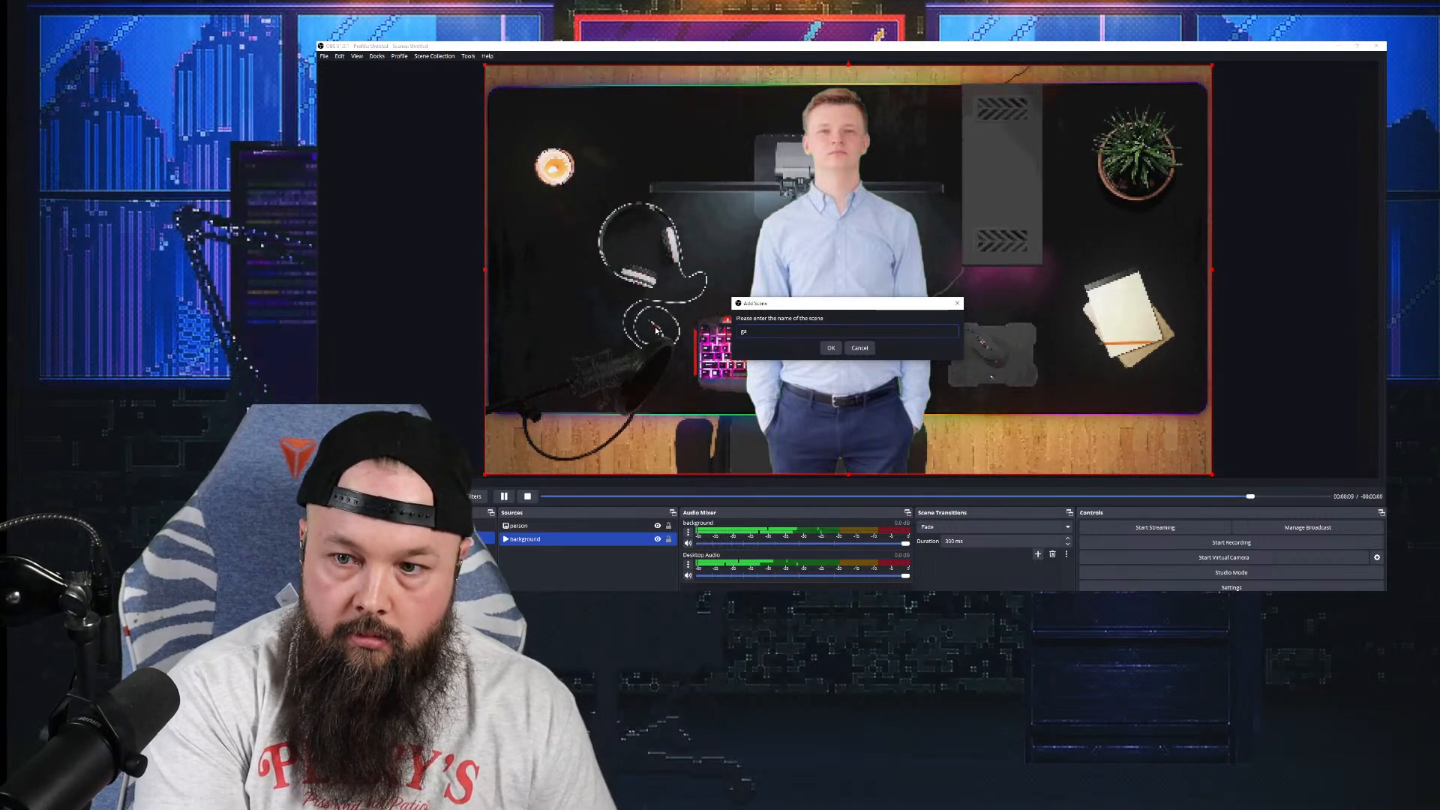
{"action": "type", "text": "ming"}
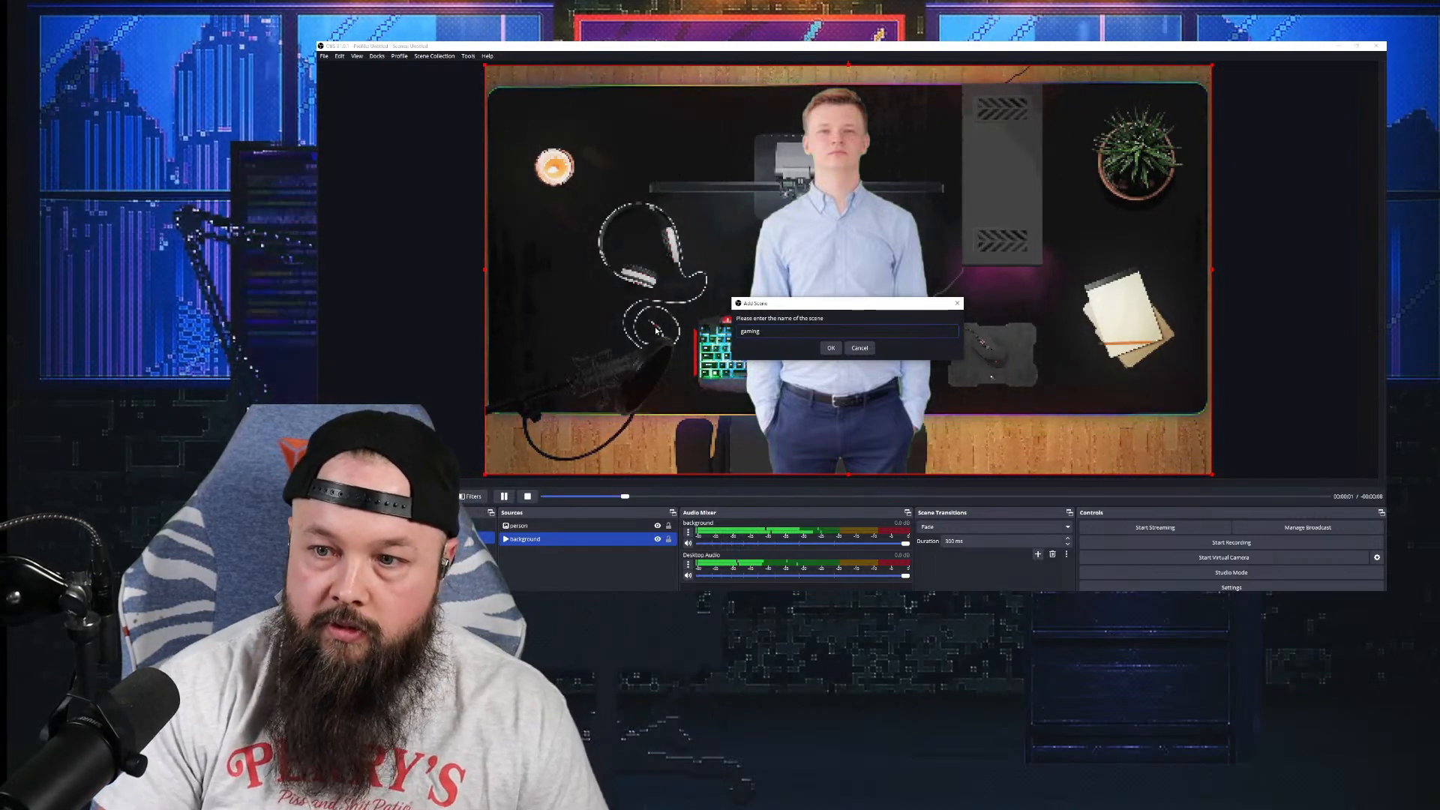
{"action": "left_click", "coordinate": [830, 348]}
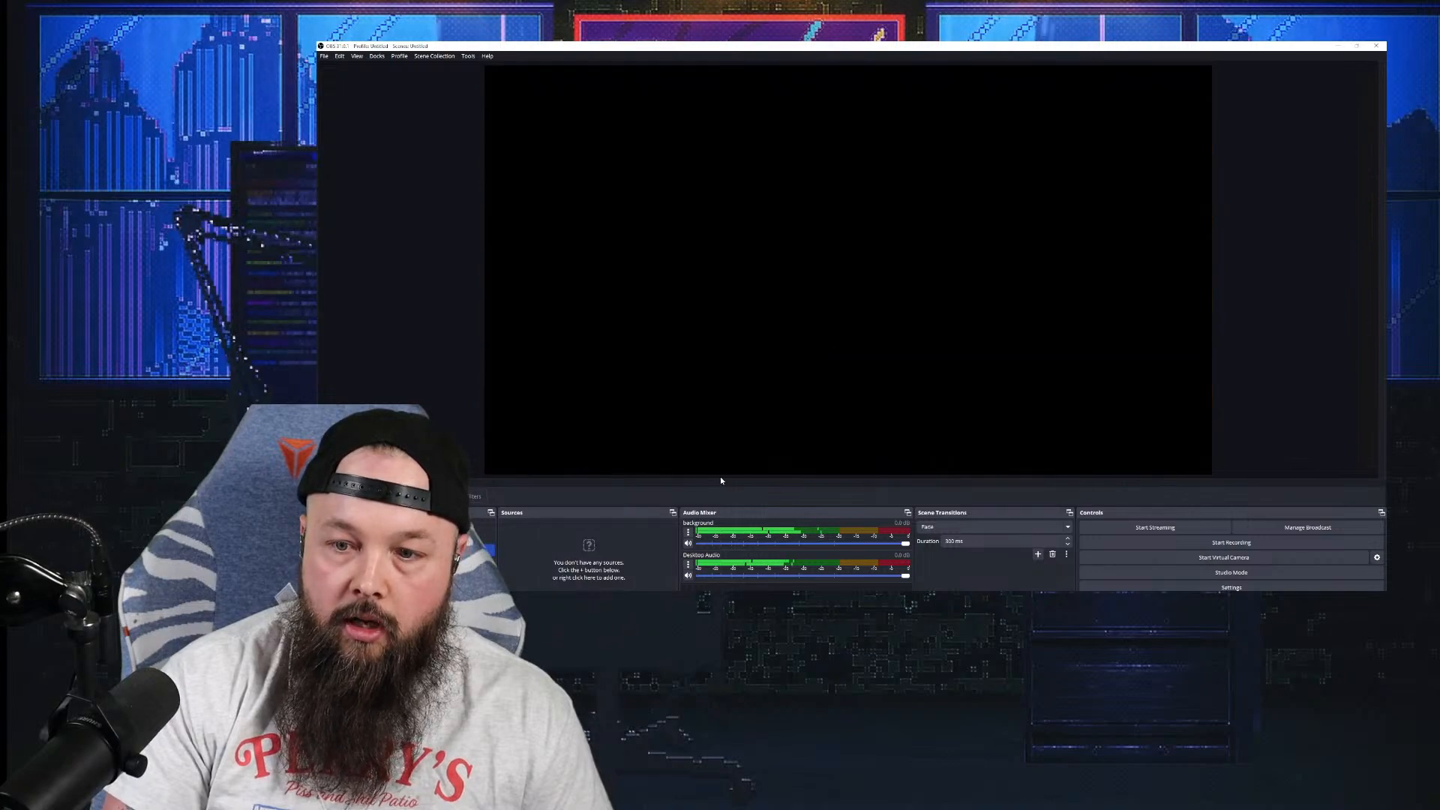
Step: Add the existing 'person' image source to the gaming scene
{"action": "left_click", "coordinate": [506, 592]}
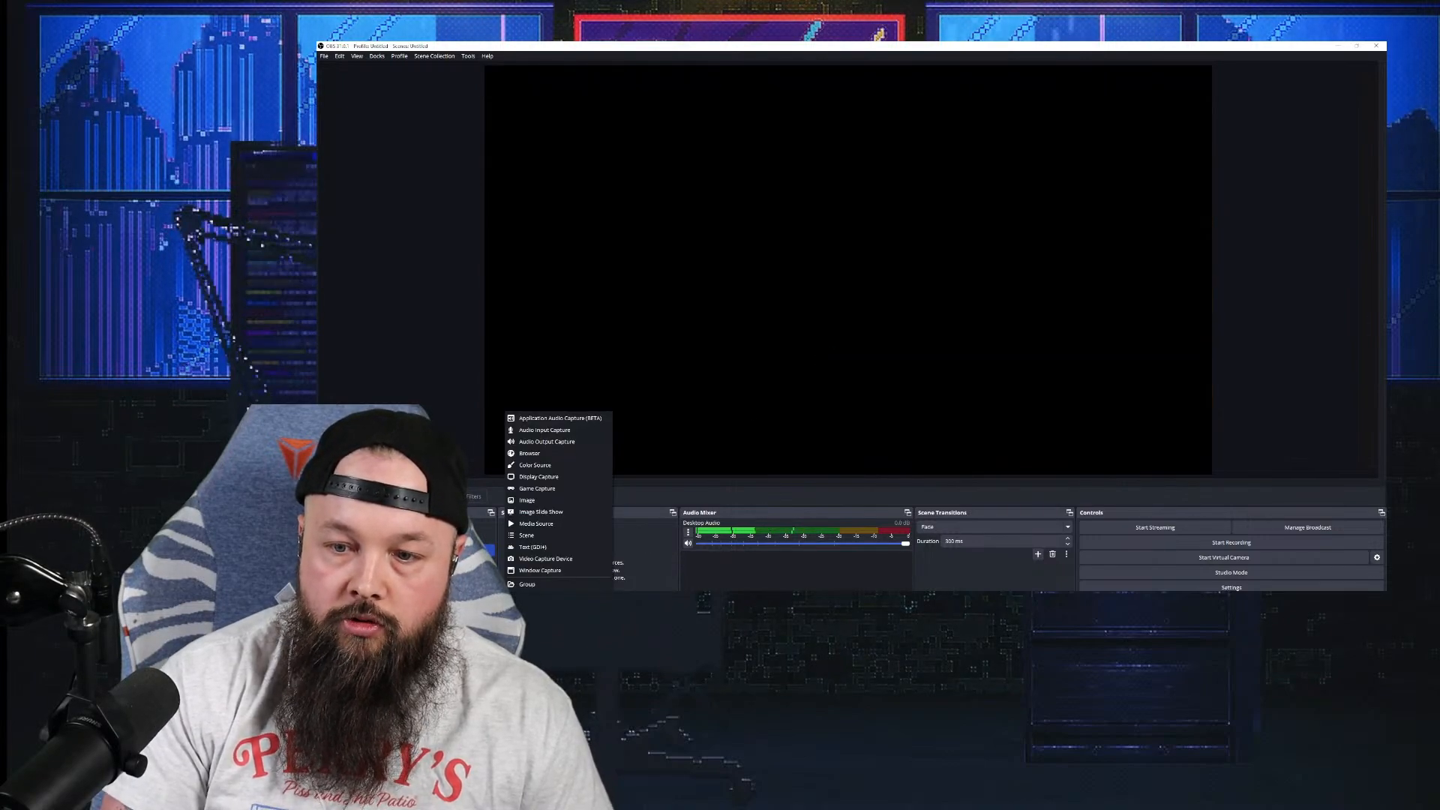
{"action": "left_click", "coordinate": [558, 503]}
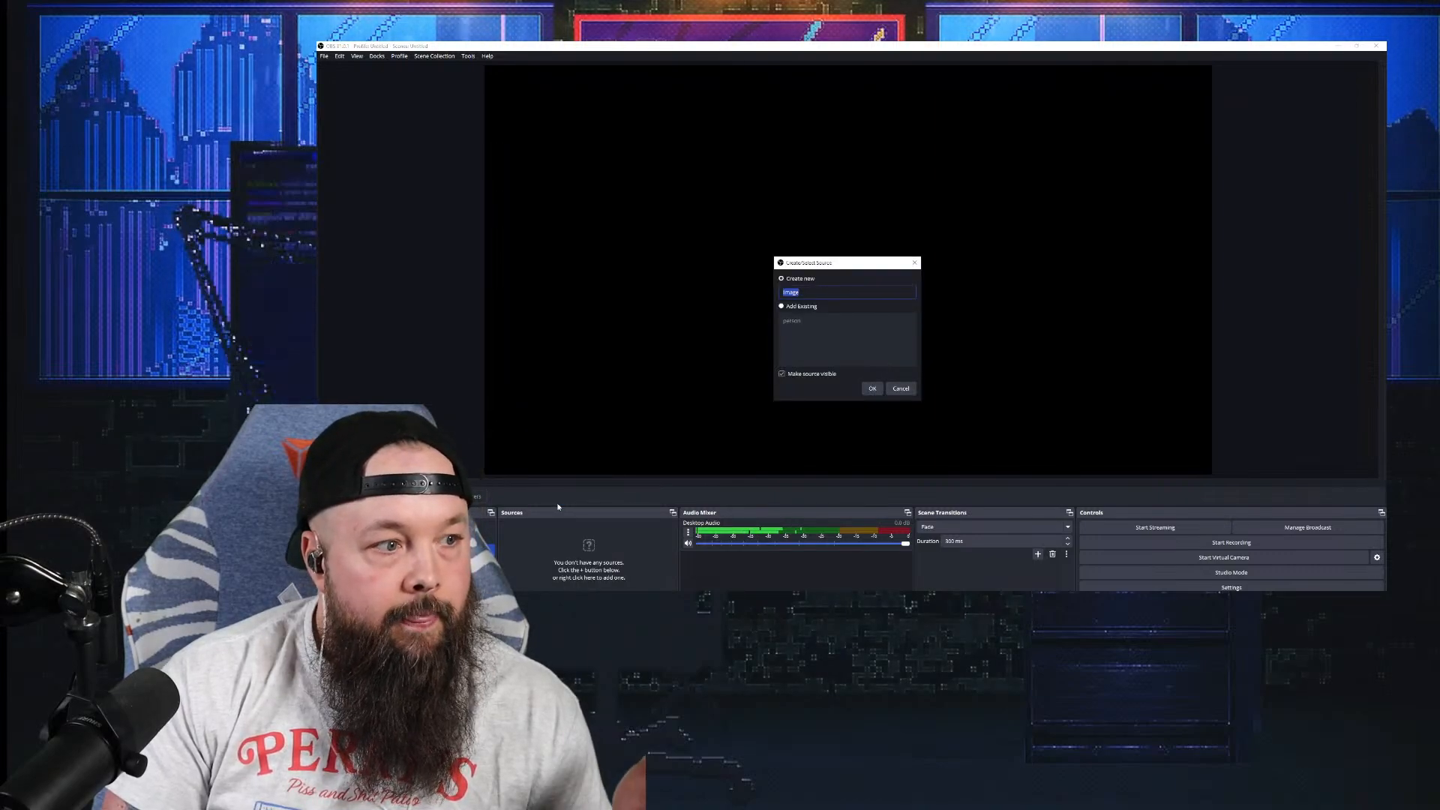
{"action": "left_click", "coordinate": [801, 307]}
{"action": "left_click", "coordinate": [784, 322]}
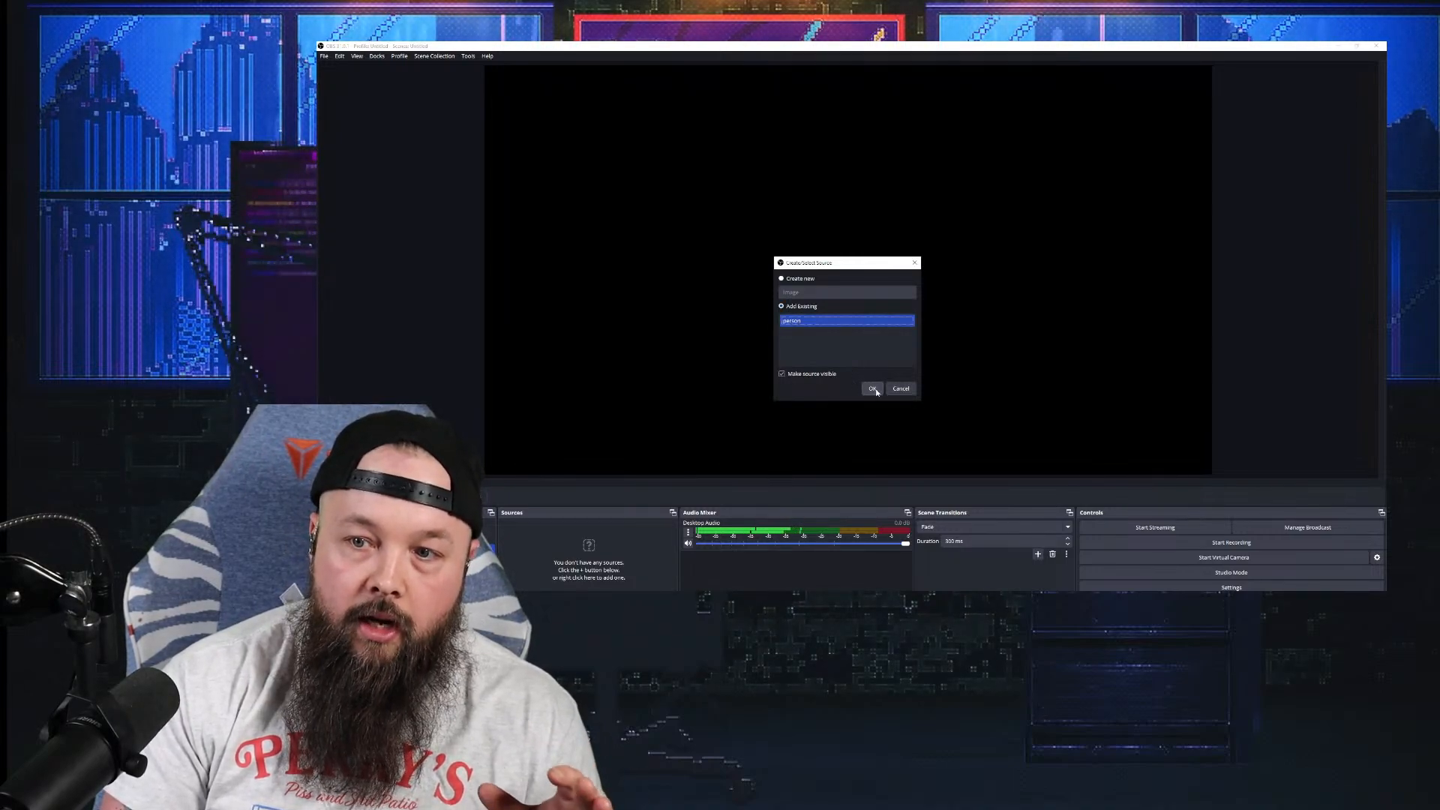
{"action": "left_click", "coordinate": [876, 389]}
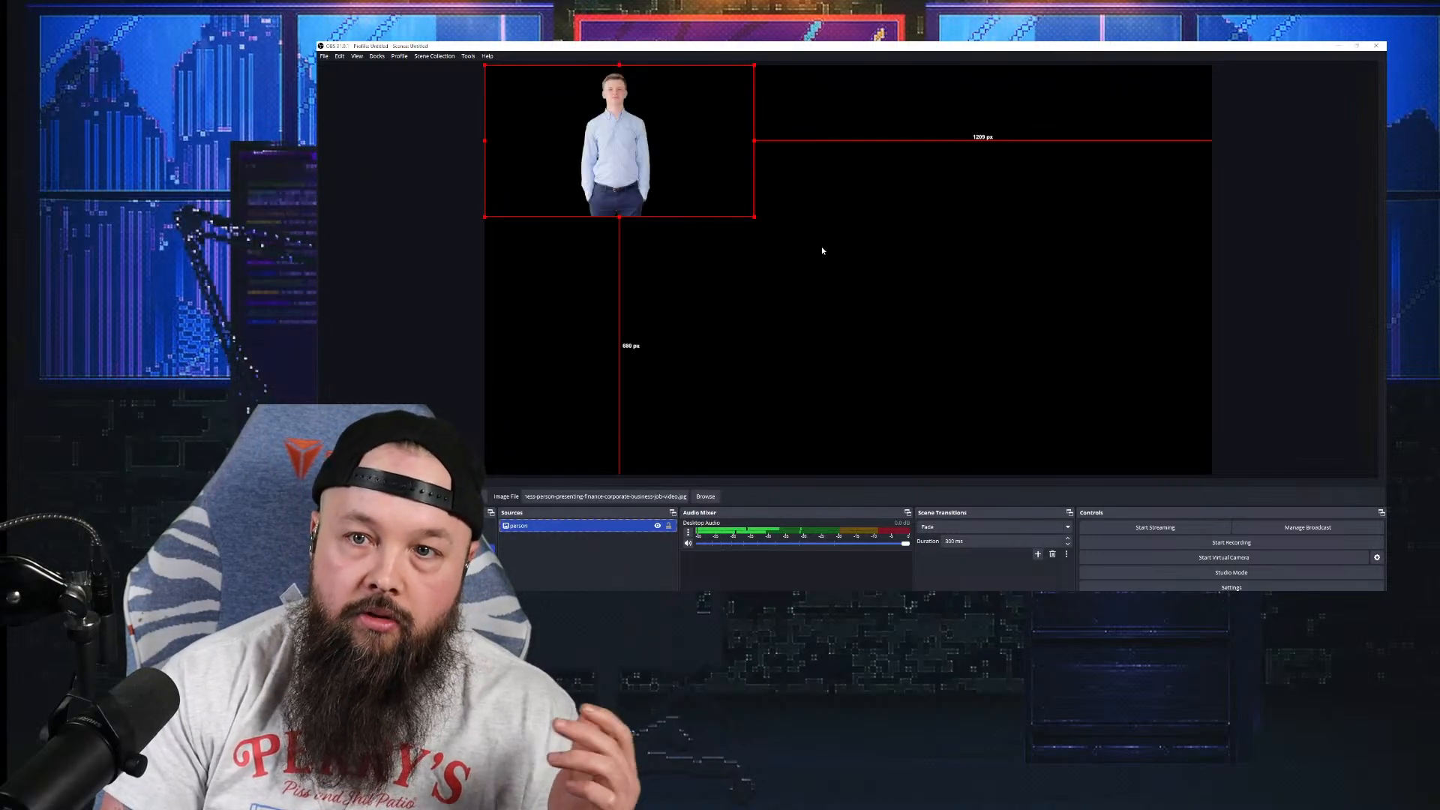
Step: Shrink the person image and move it into the lower-left corner of the canvas
{"action": "left_click_drag", "start_coordinate": [753, 217], "coordinate": [619, 435]}
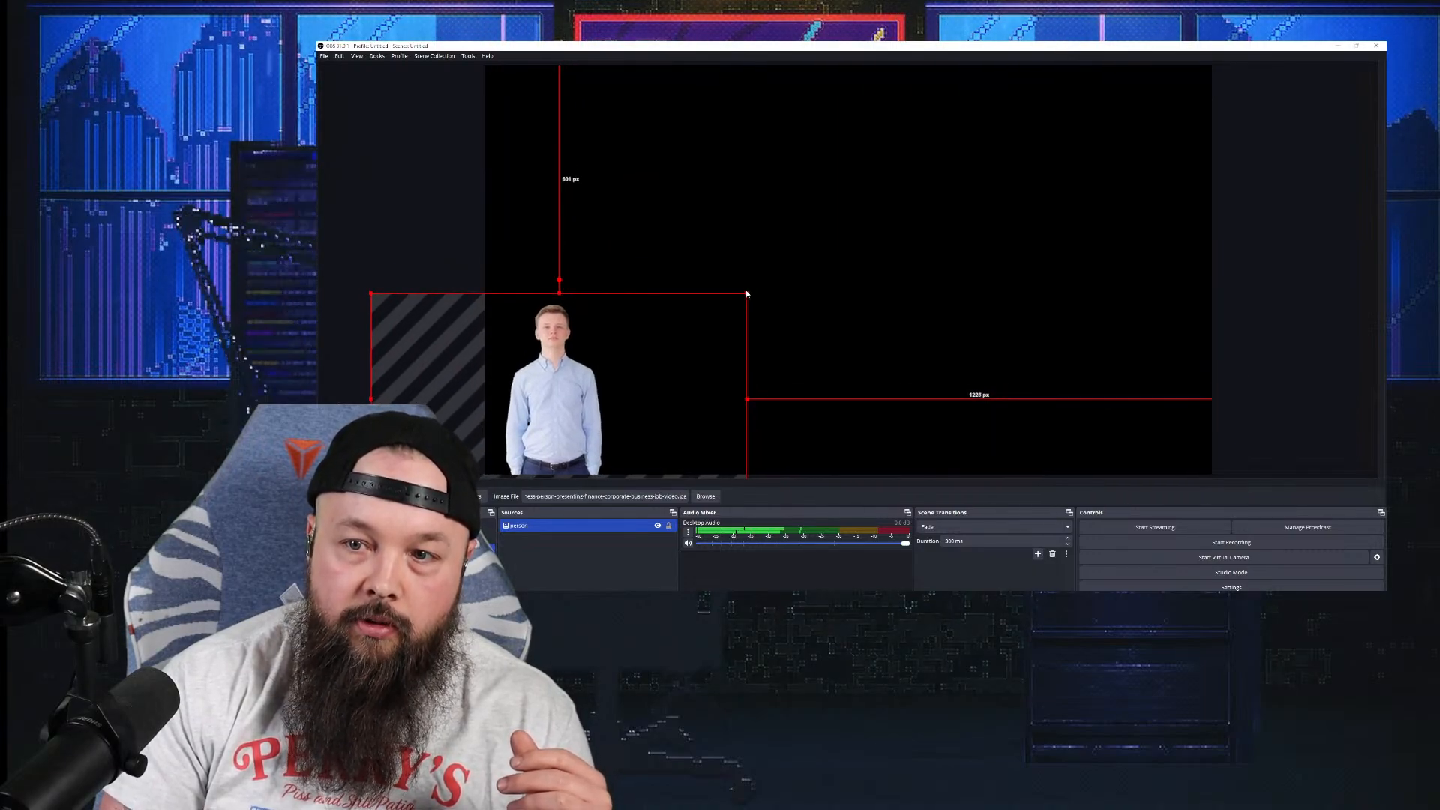
{"action": "left_click_drag", "start_coordinate": [746, 294], "coordinate": [680, 350]}
{"action": "left_click_drag", "start_coordinate": [583, 418], "coordinate": [614, 421]}
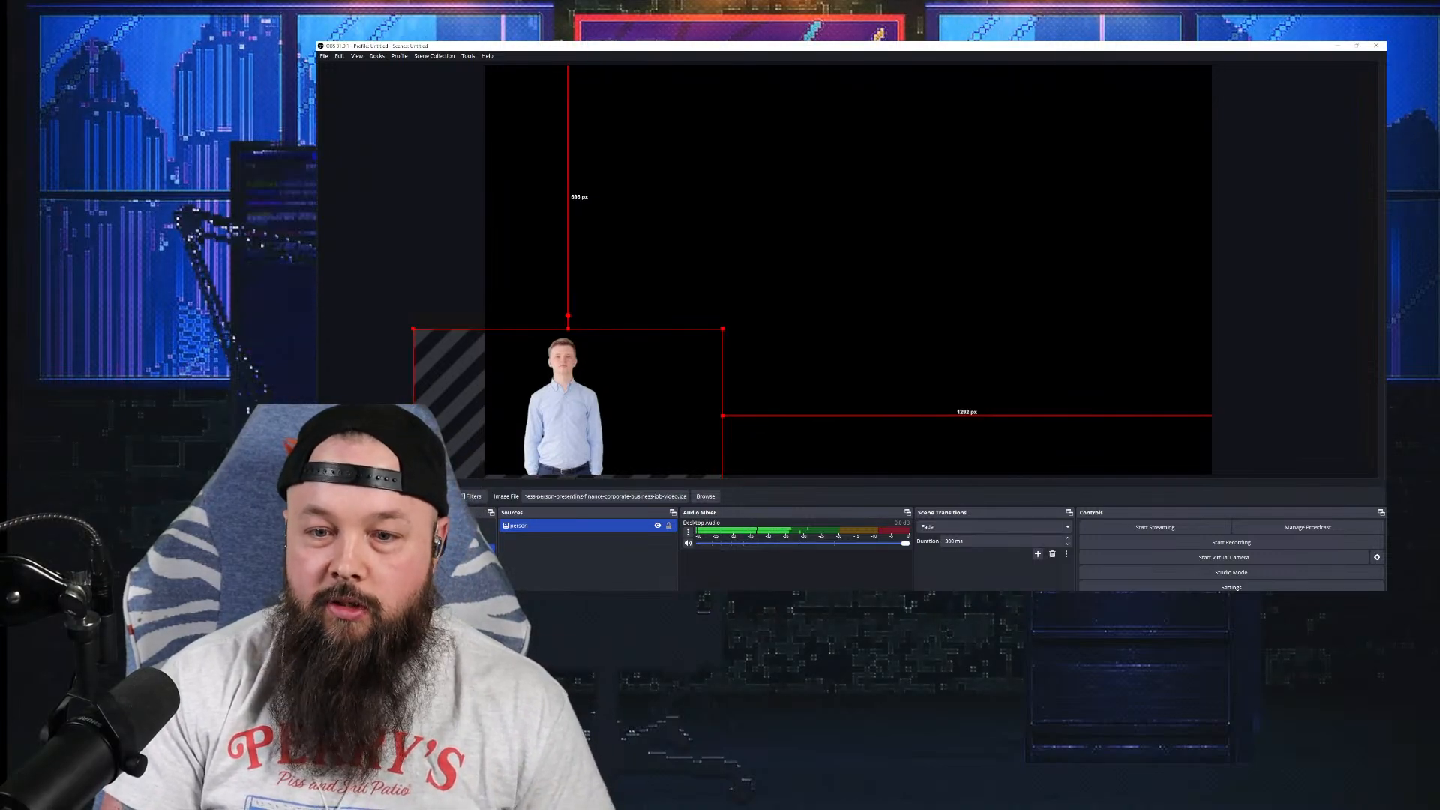
{"action": "left_click", "coordinate": [570, 577]}
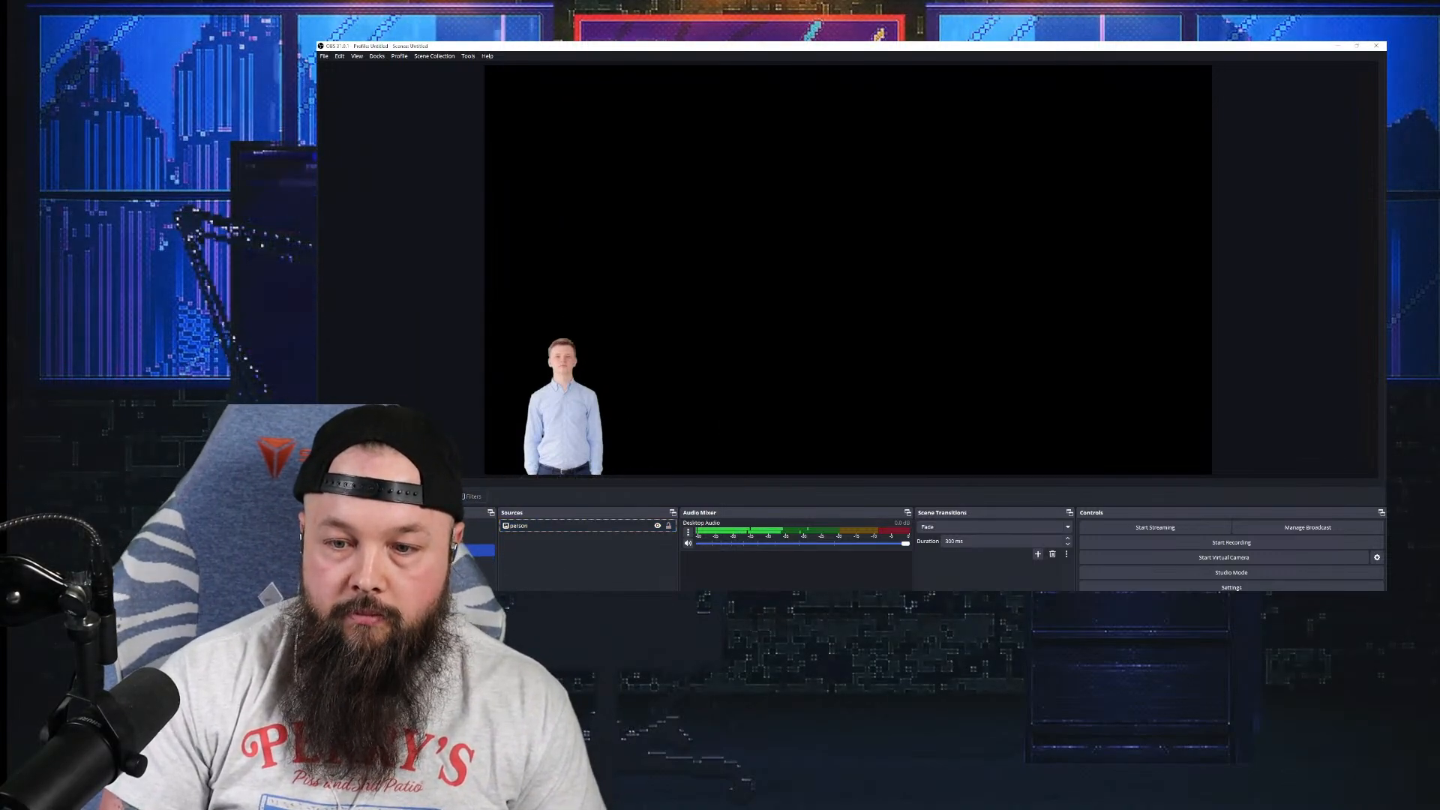
Step: Add the existing 'background' media source and layer it beneath the person
{"action": "left_click", "coordinate": [507, 601]}
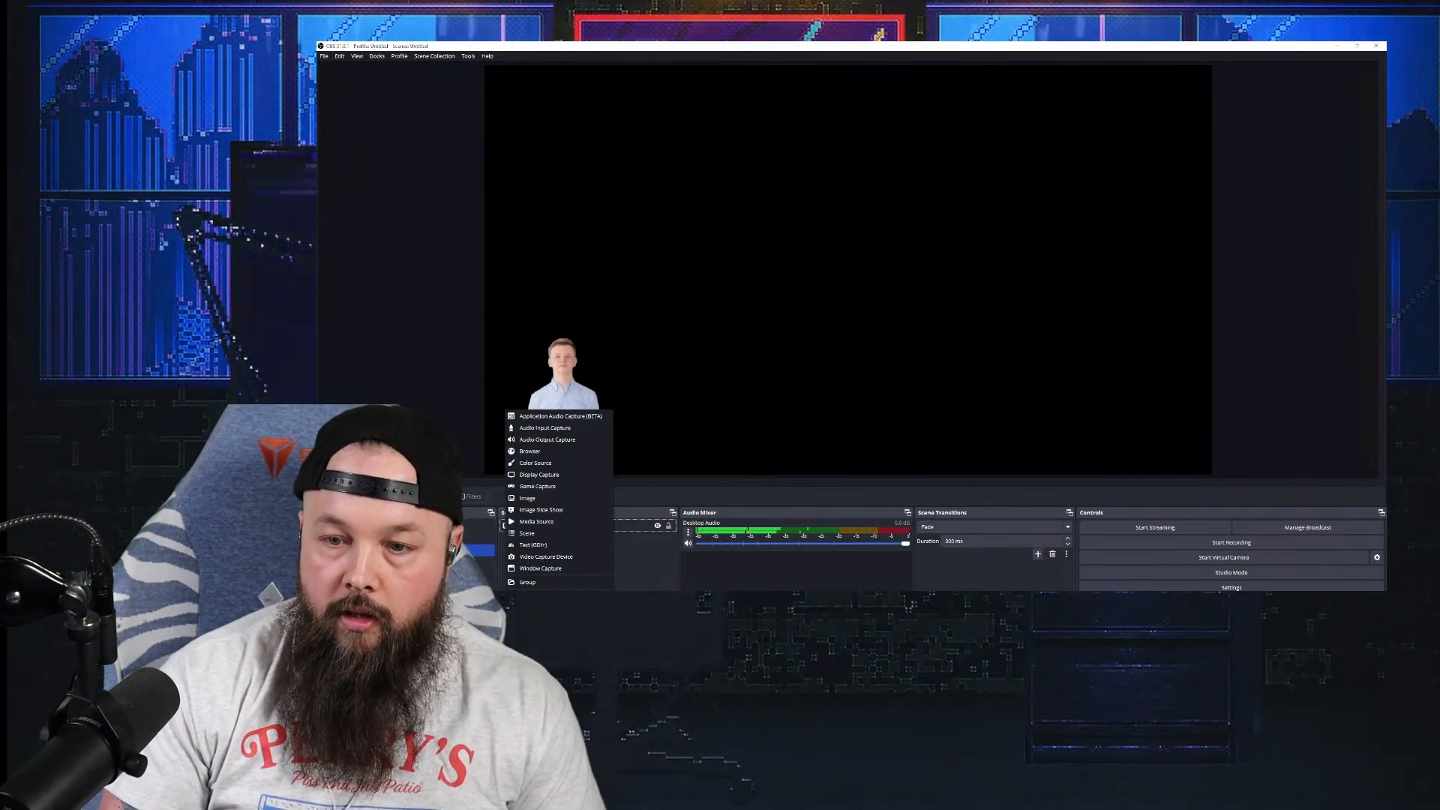
{"action": "left_click", "coordinate": [560, 524]}
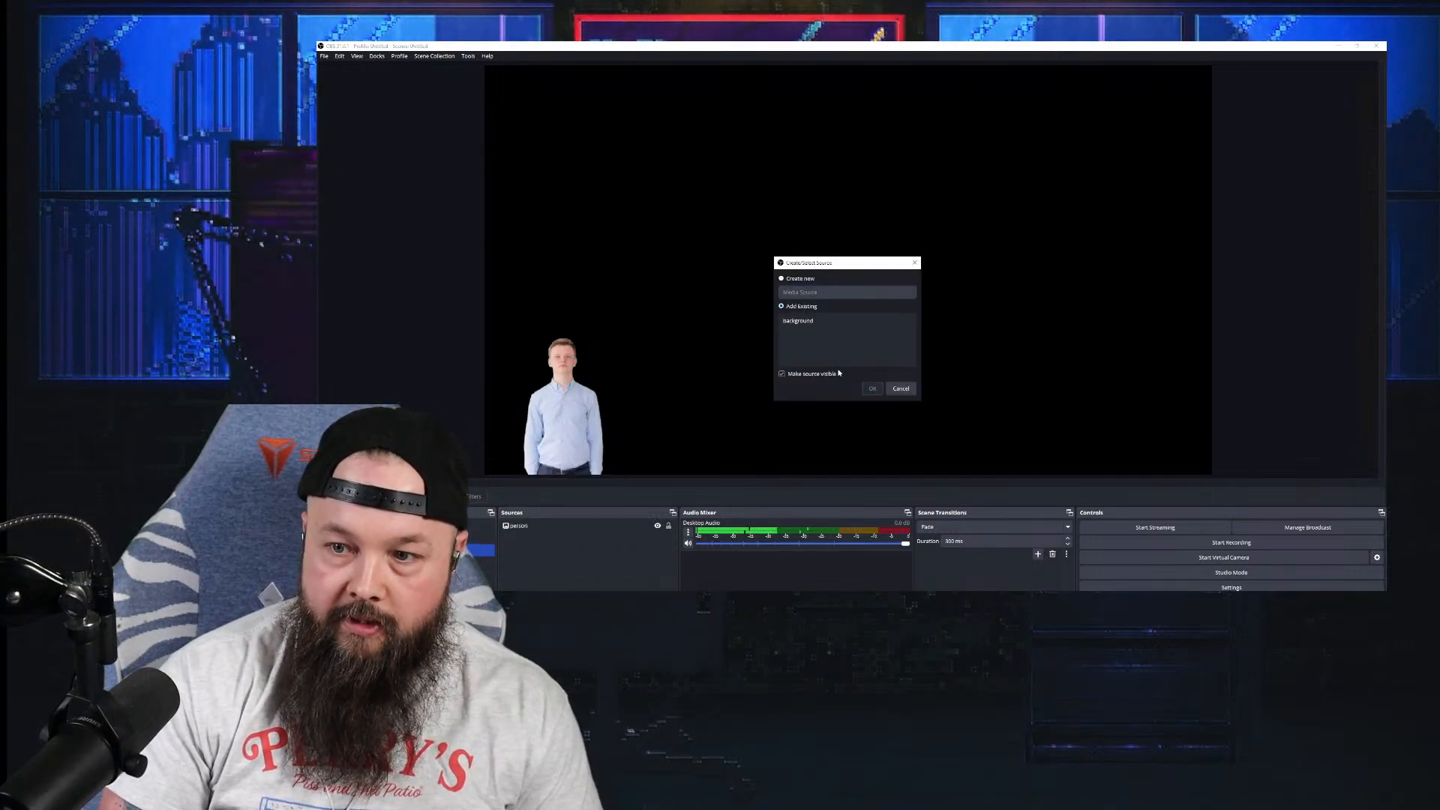
{"action": "left_click", "coordinate": [836, 323]}
{"action": "left_click", "coordinate": [873, 389]}
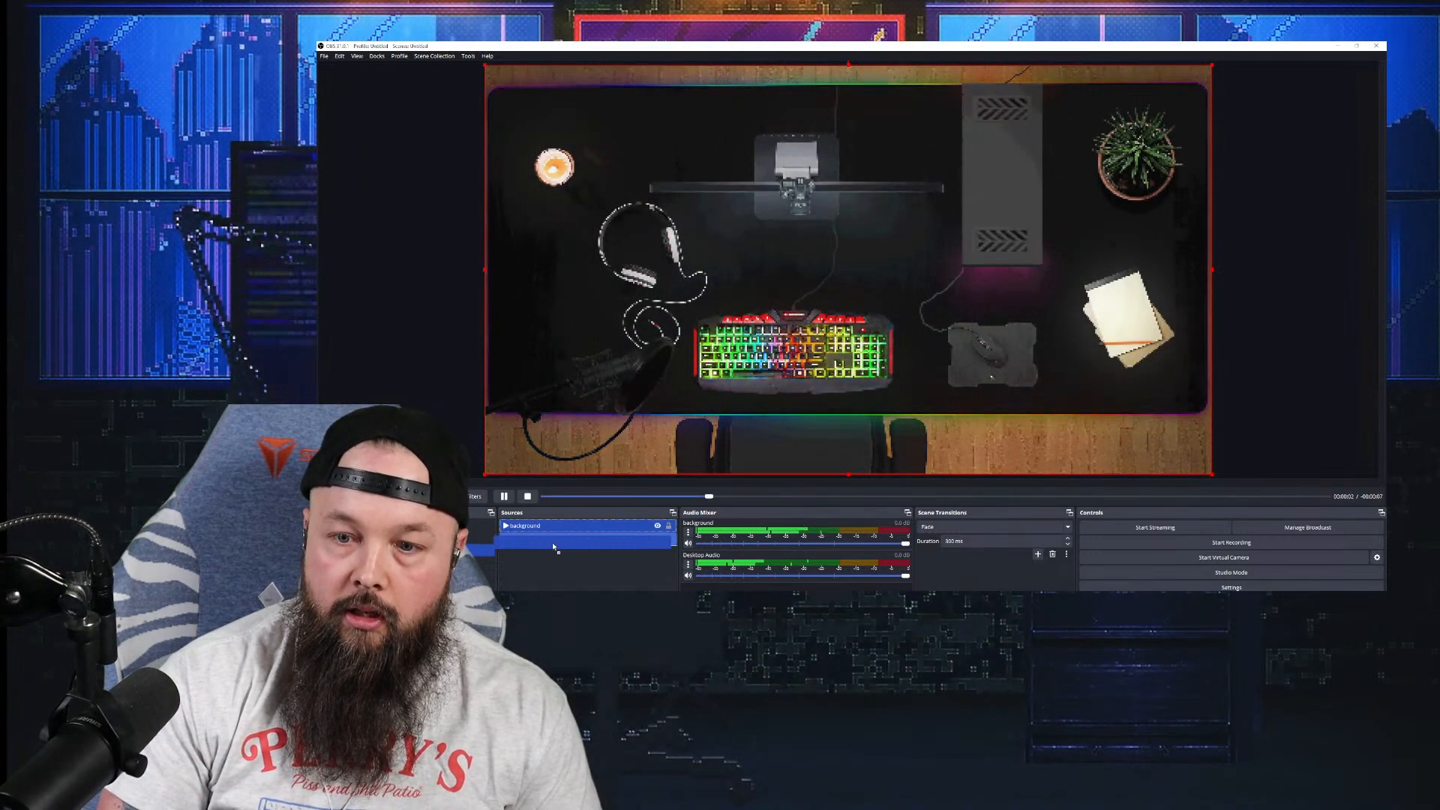
{"action": "left_click_drag", "start_coordinate": [558, 527], "coordinate": [591, 542]}
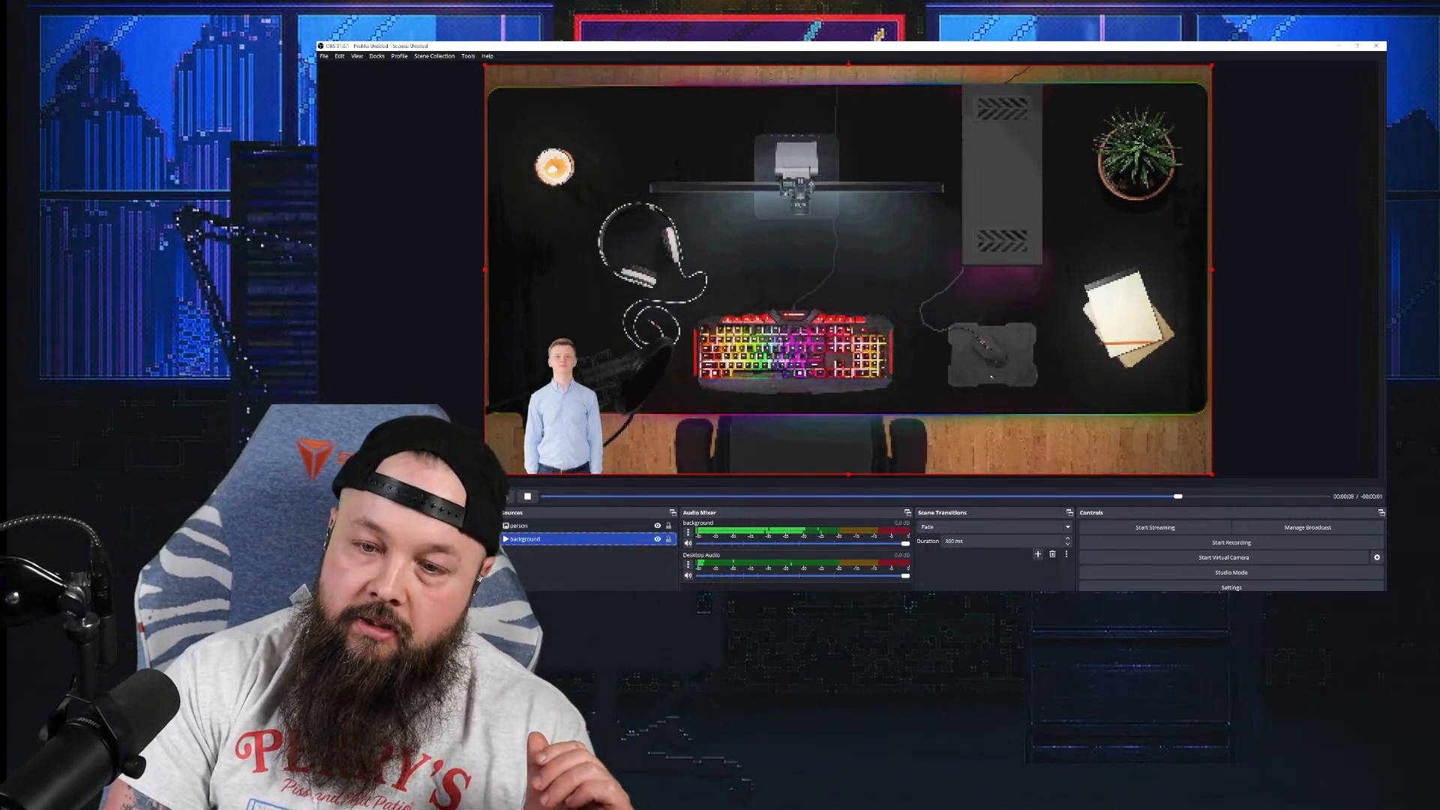
Step: Create a new game capture source named 'pal'
{"action": "left_click", "coordinate": [508, 602]}
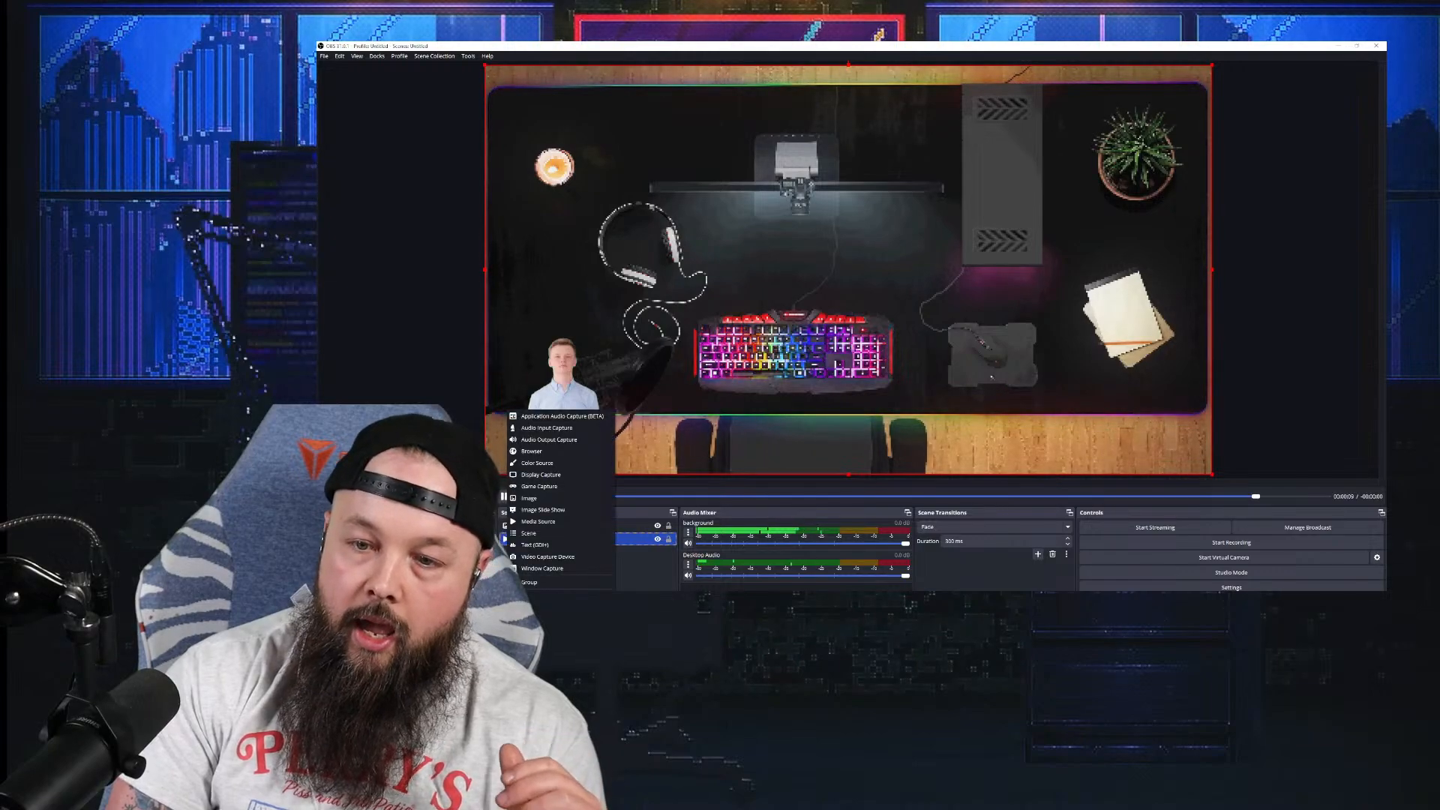
{"action": "left_click", "coordinate": [567, 486]}
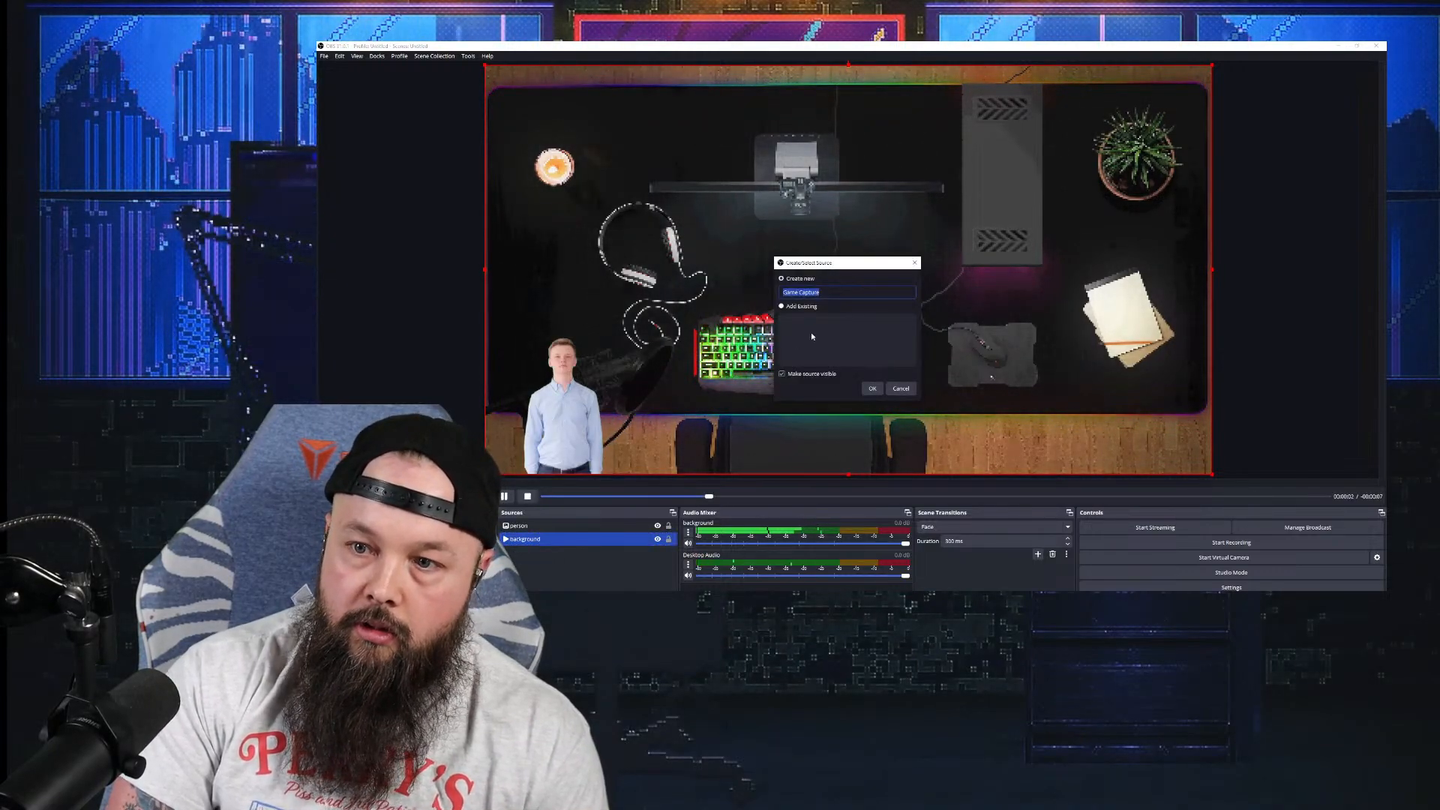
{"action": "type", "text": "p"}
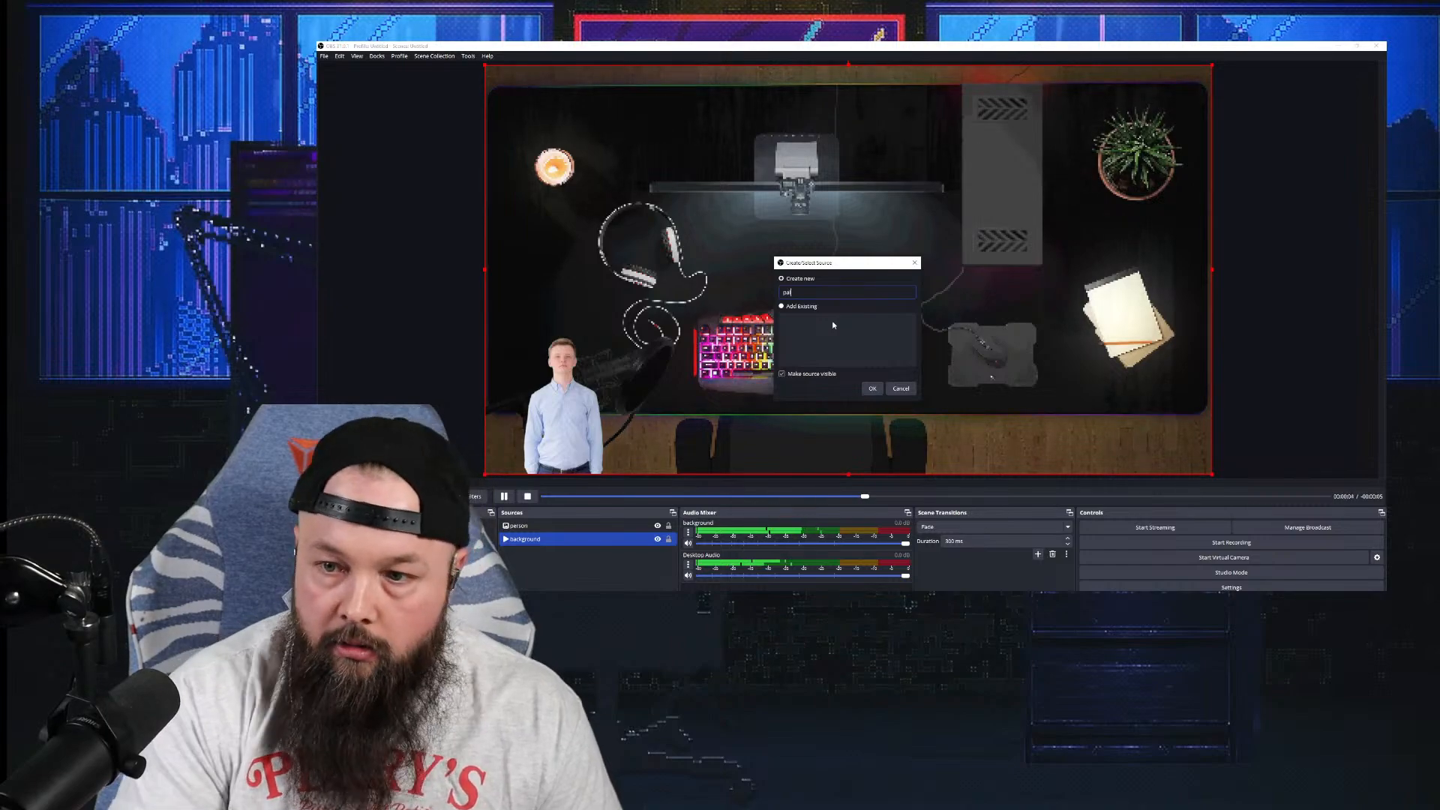
{"action": "type", "text": "al"}
{"action": "left_click", "coordinate": [871, 387]}
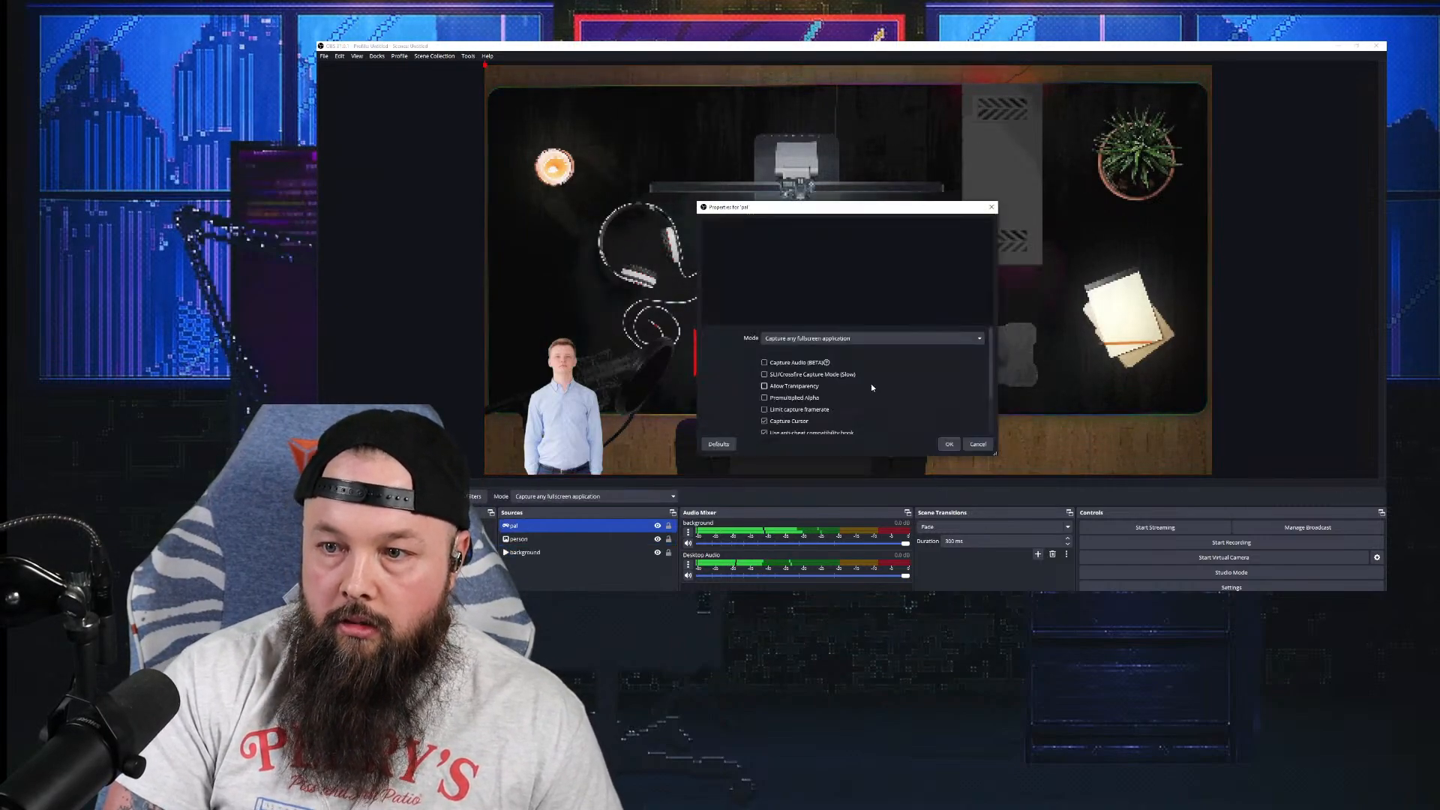
Step: Set the pal capture to 'Capture specific window' targeting the Palworld window
{"action": "left_click", "coordinate": [841, 338]}
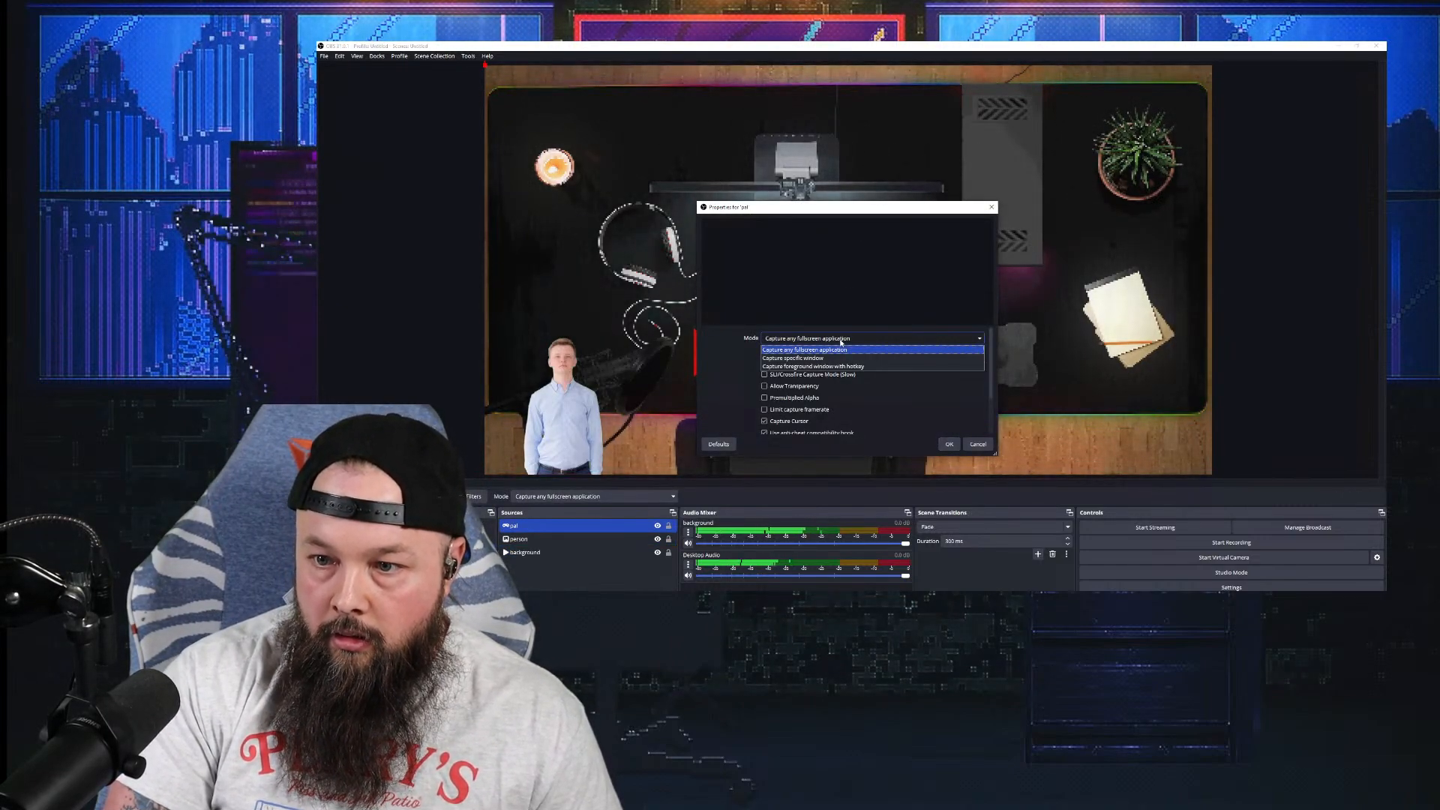
{"action": "left_click", "coordinate": [838, 358]}
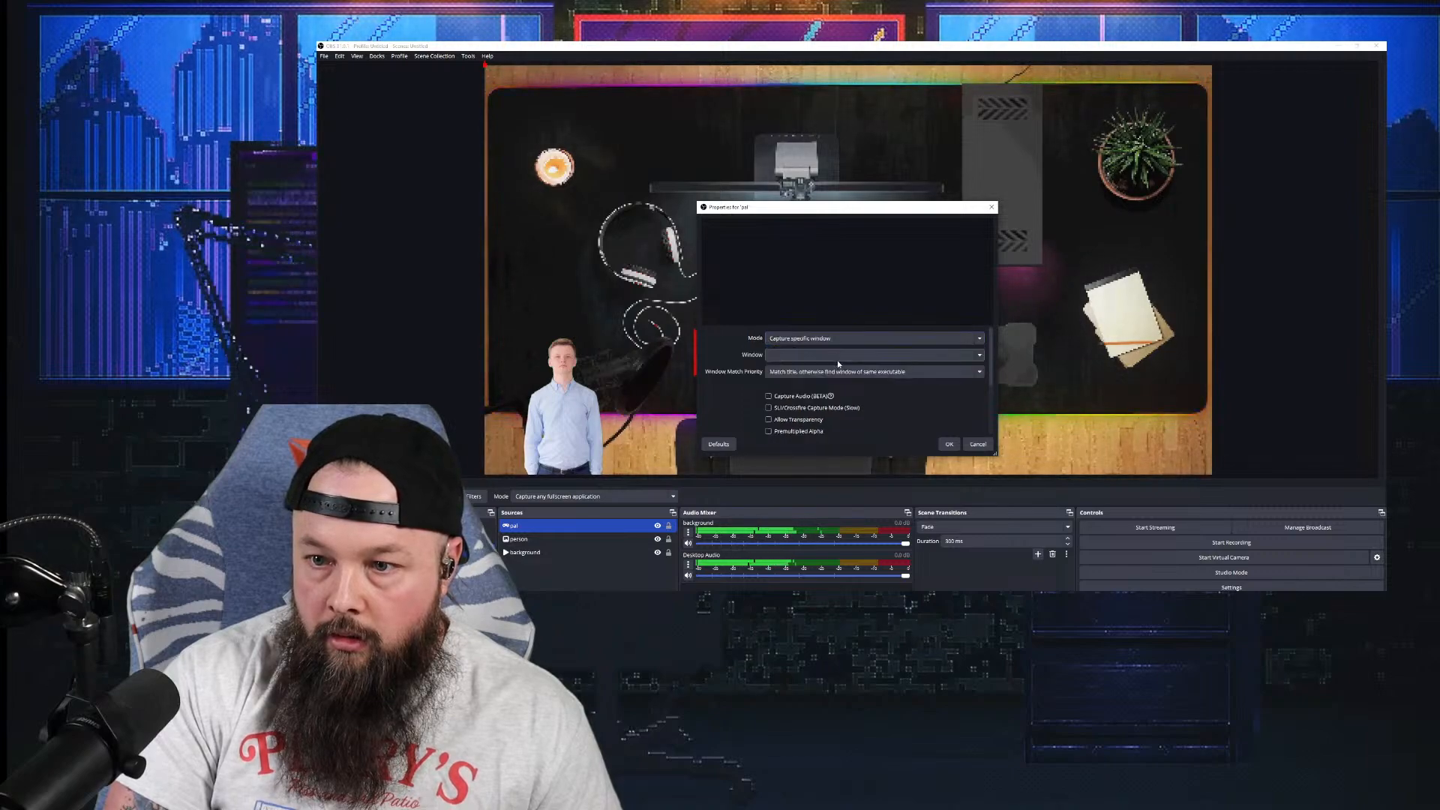
{"action": "left_click", "coordinate": [840, 354]}
{"action": "left_click", "coordinate": [836, 367]}
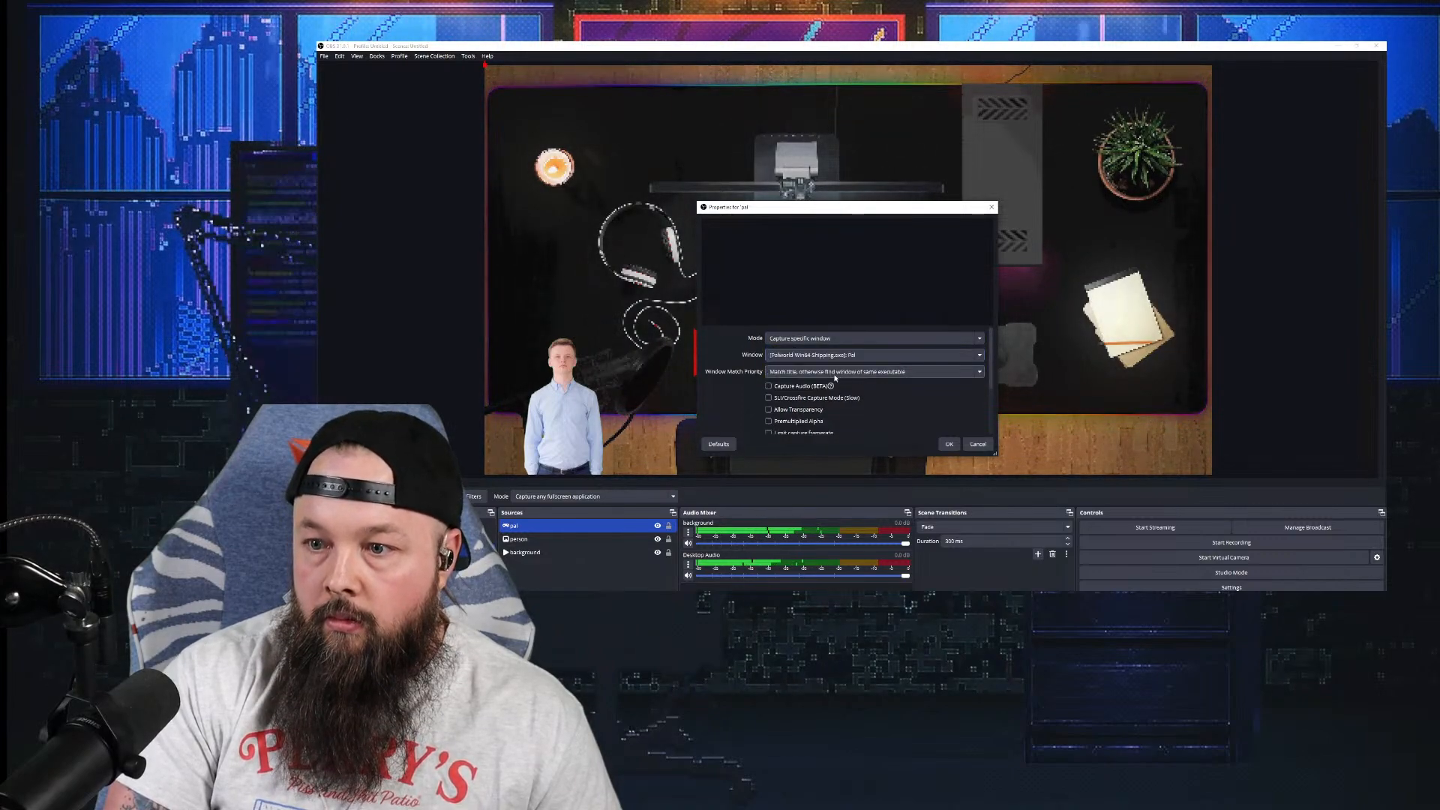
{"action": "left_click", "coordinate": [951, 445]}
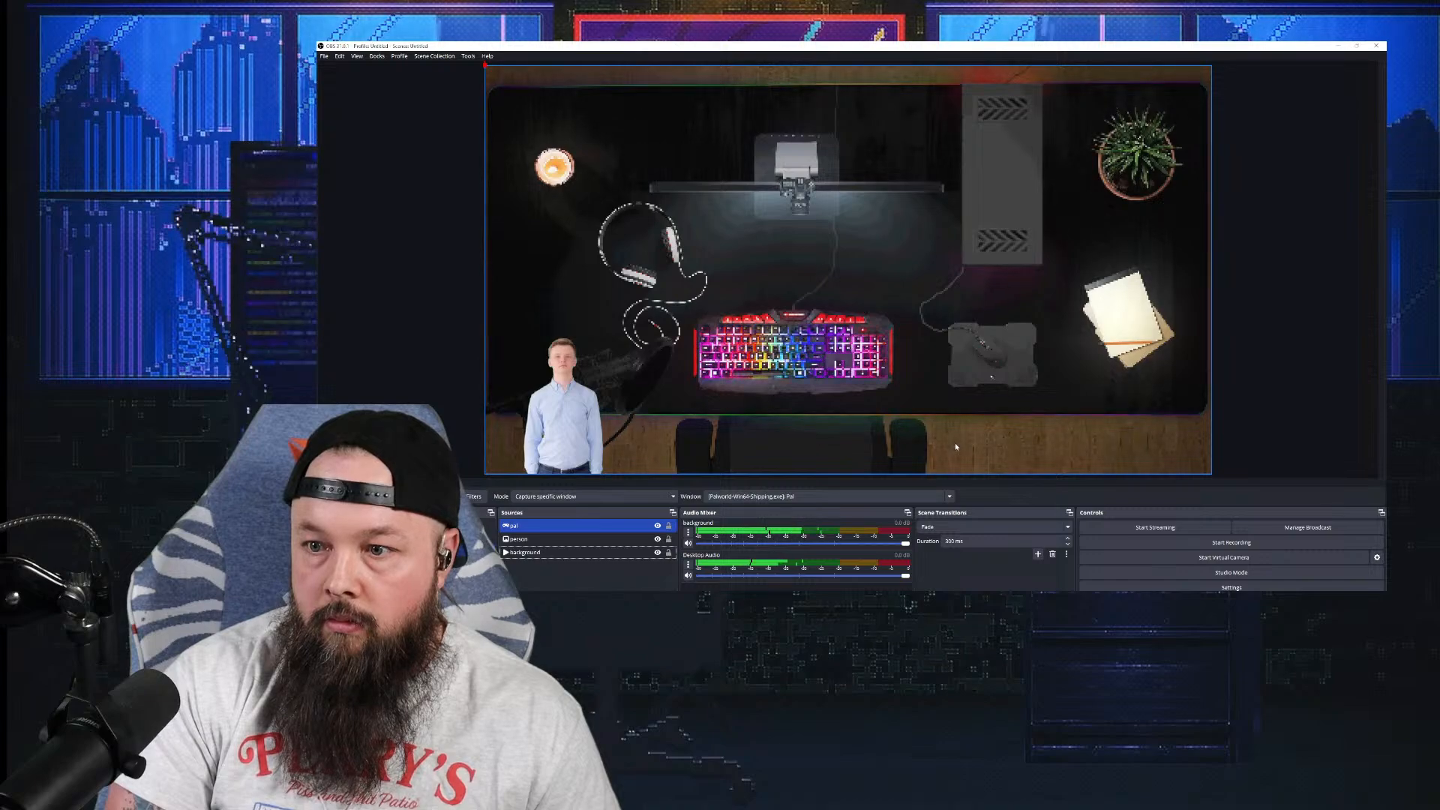
{"action": "right_click", "coordinate": [588, 528]}
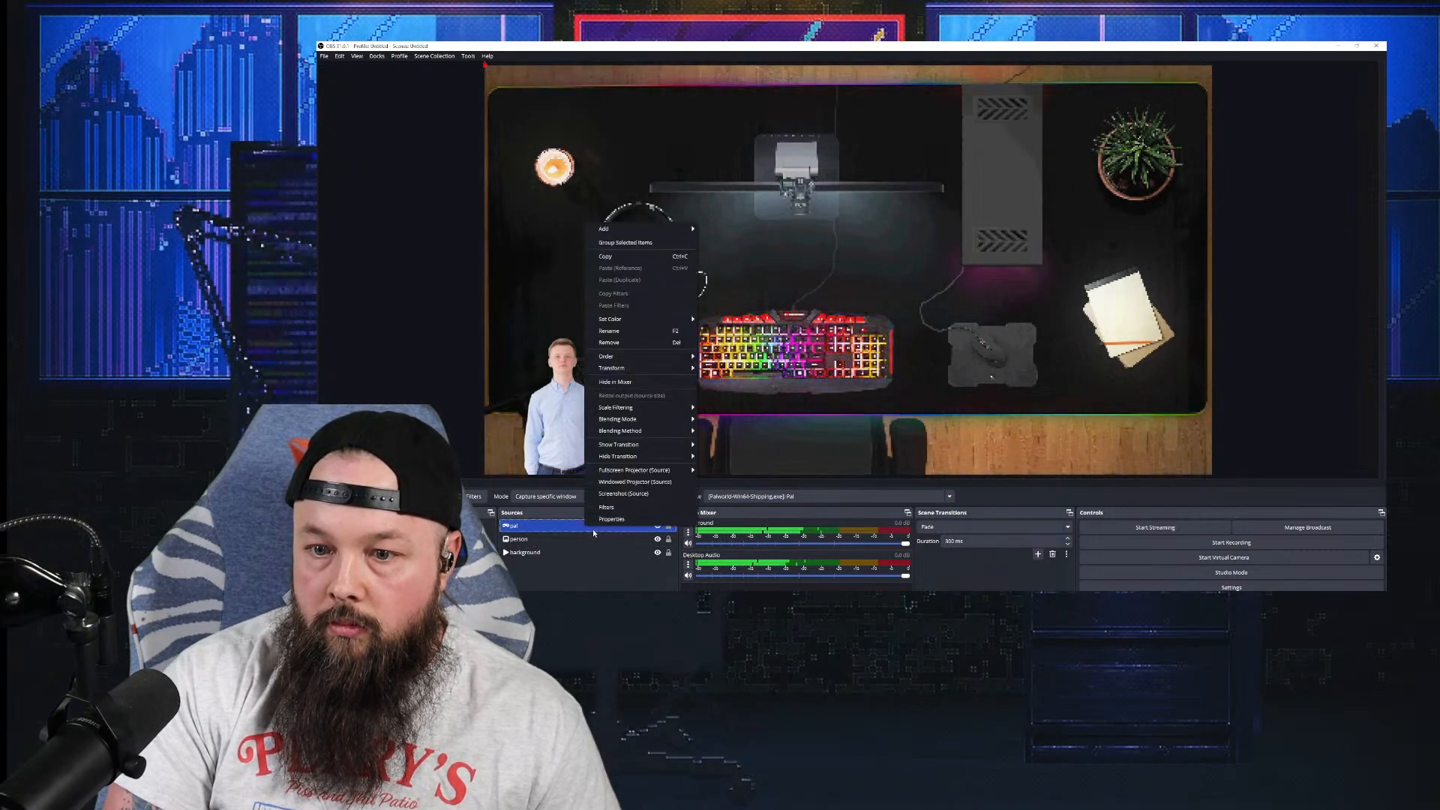
{"action": "left_click", "coordinate": [511, 516]}
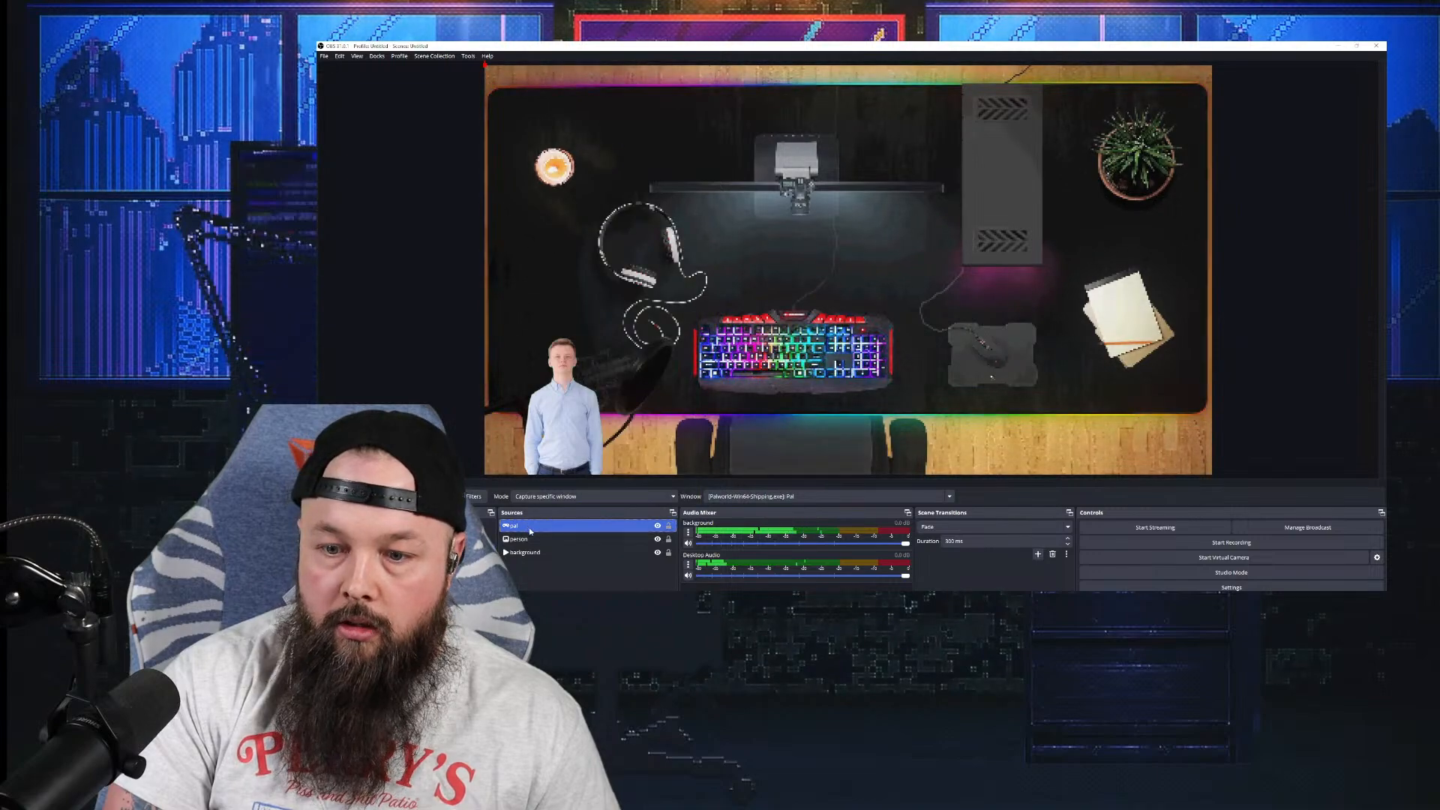
{"action": "left_click", "coordinate": [507, 595]}
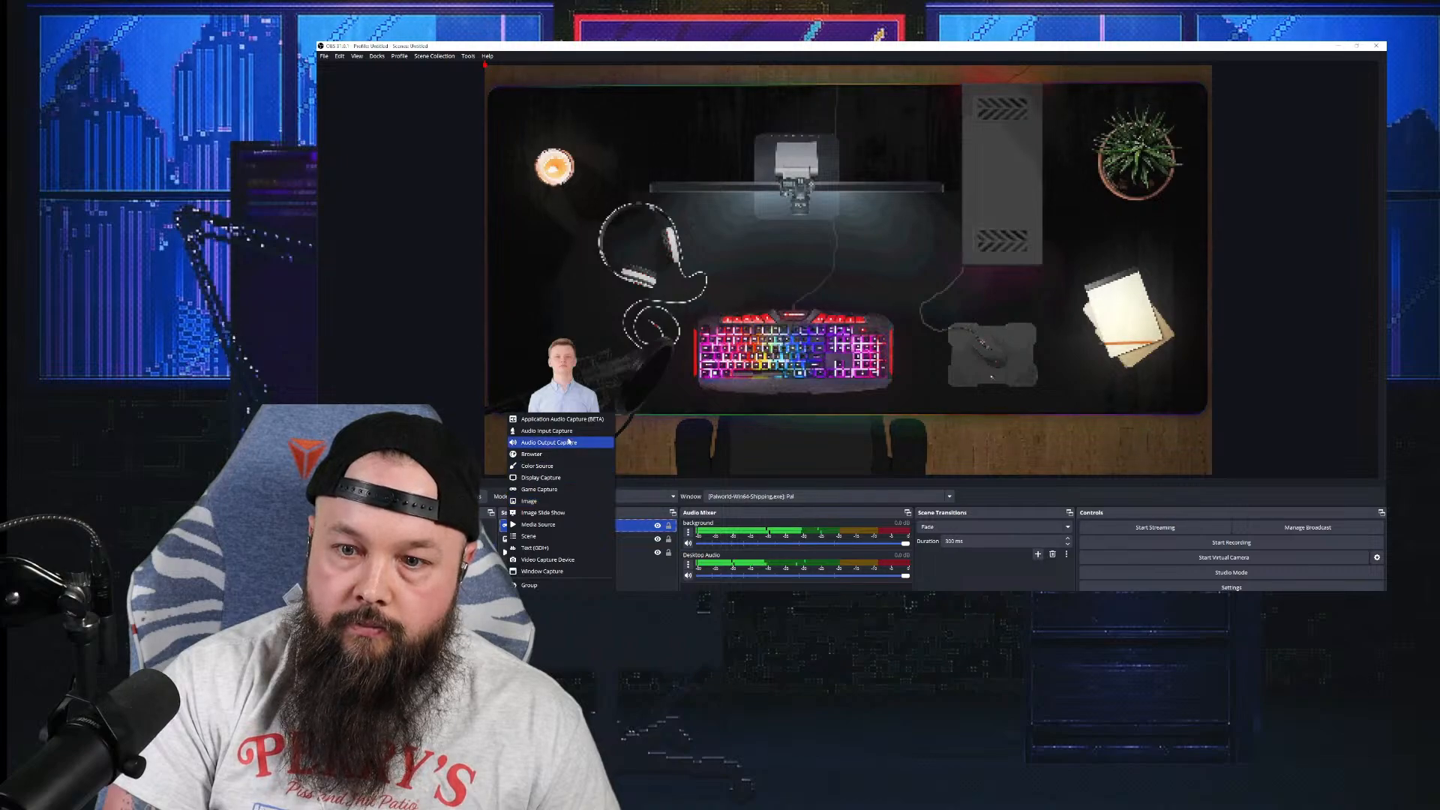
{"action": "left_click", "coordinate": [555, 572]}
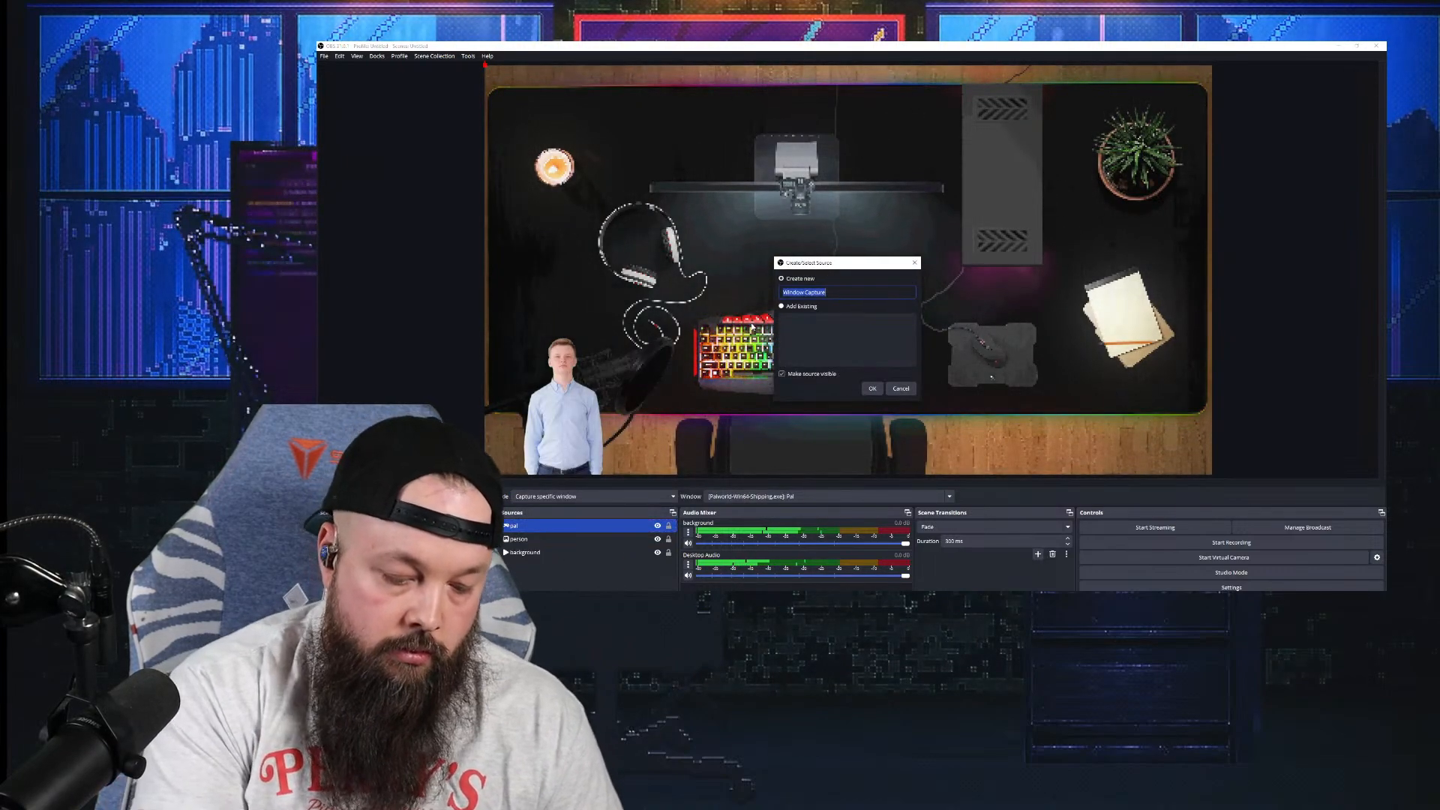
{"action": "type", "text": "pal"}
{"action": "key", "text": "Return"}
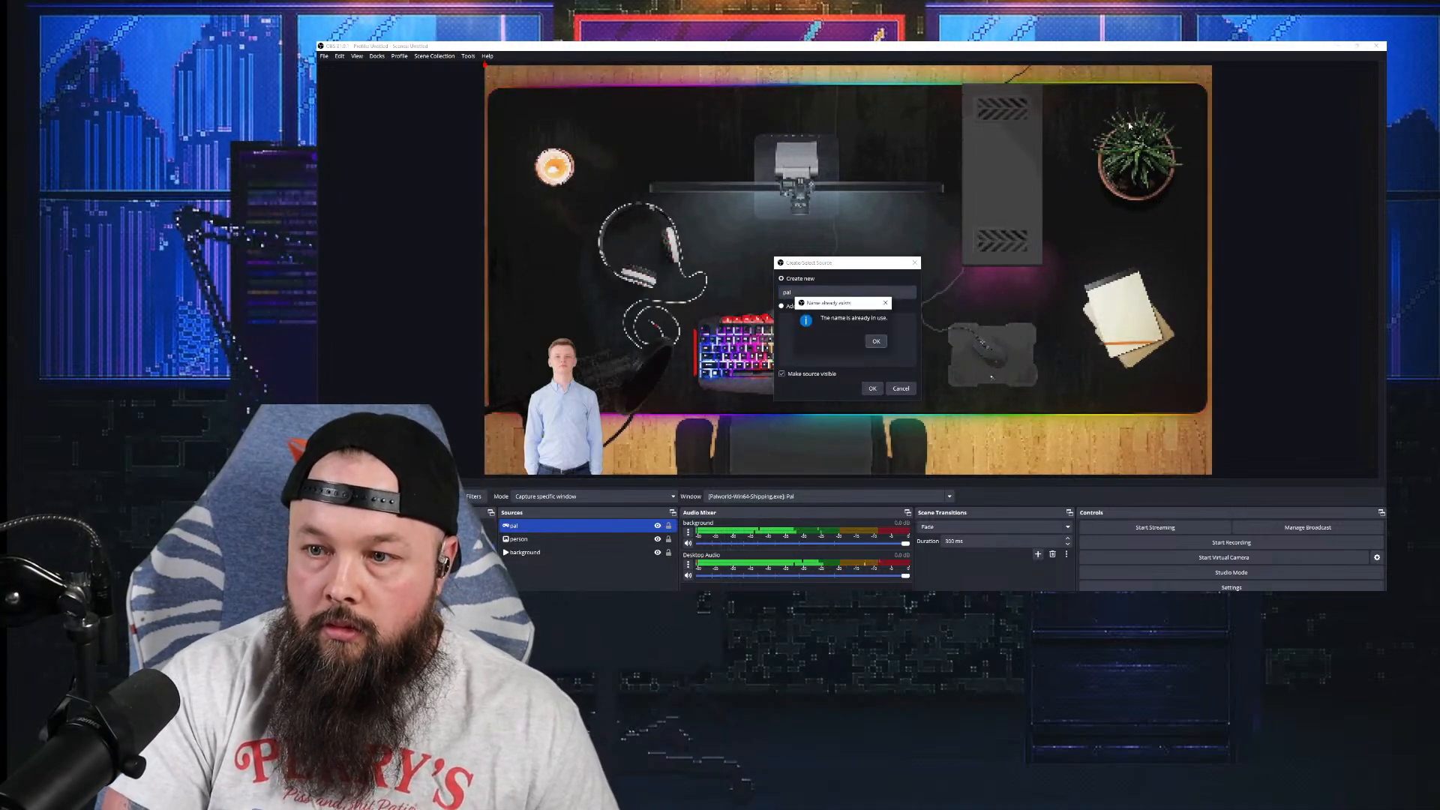
{"action": "left_click", "coordinate": [876, 341]}
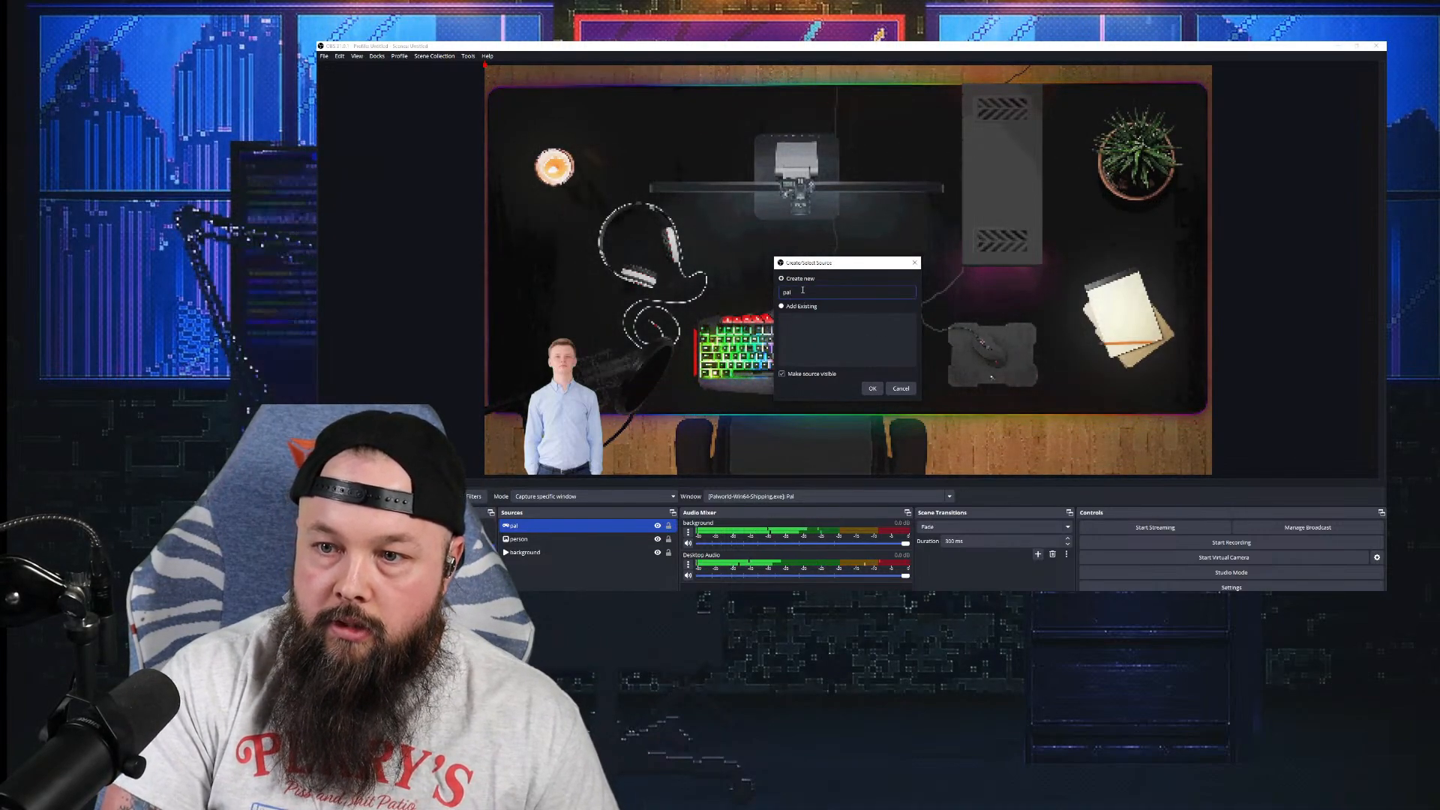
{"action": "type", "text": "2"}
{"action": "left_click", "coordinate": [872, 387]}
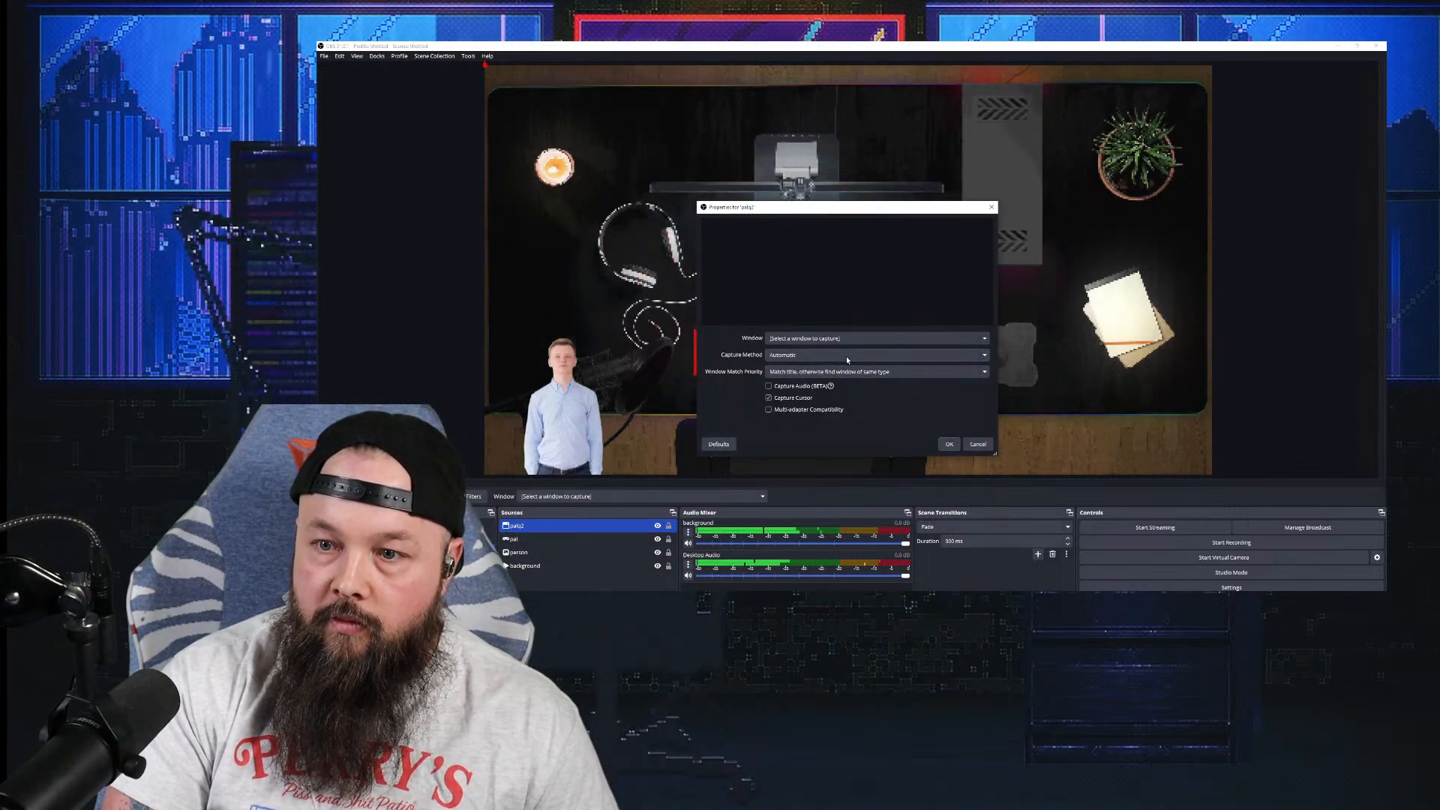
{"action": "left_click", "coordinate": [846, 356]}
{"action": "left_click", "coordinate": [847, 357]}
{"action": "left_click", "coordinate": [847, 357]}
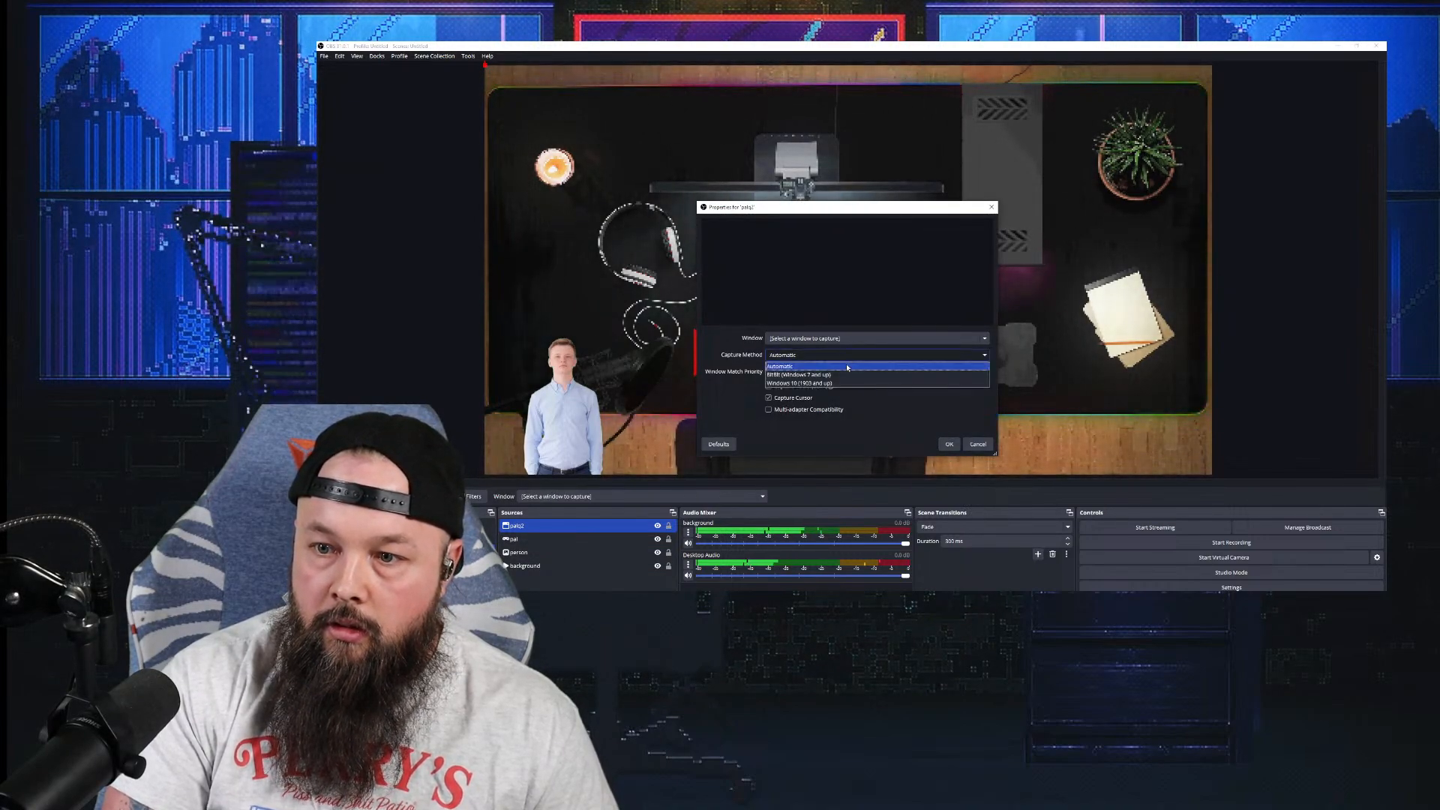
{"action": "left_click", "coordinate": [848, 358]}
{"action": "left_click", "coordinate": [857, 343]}
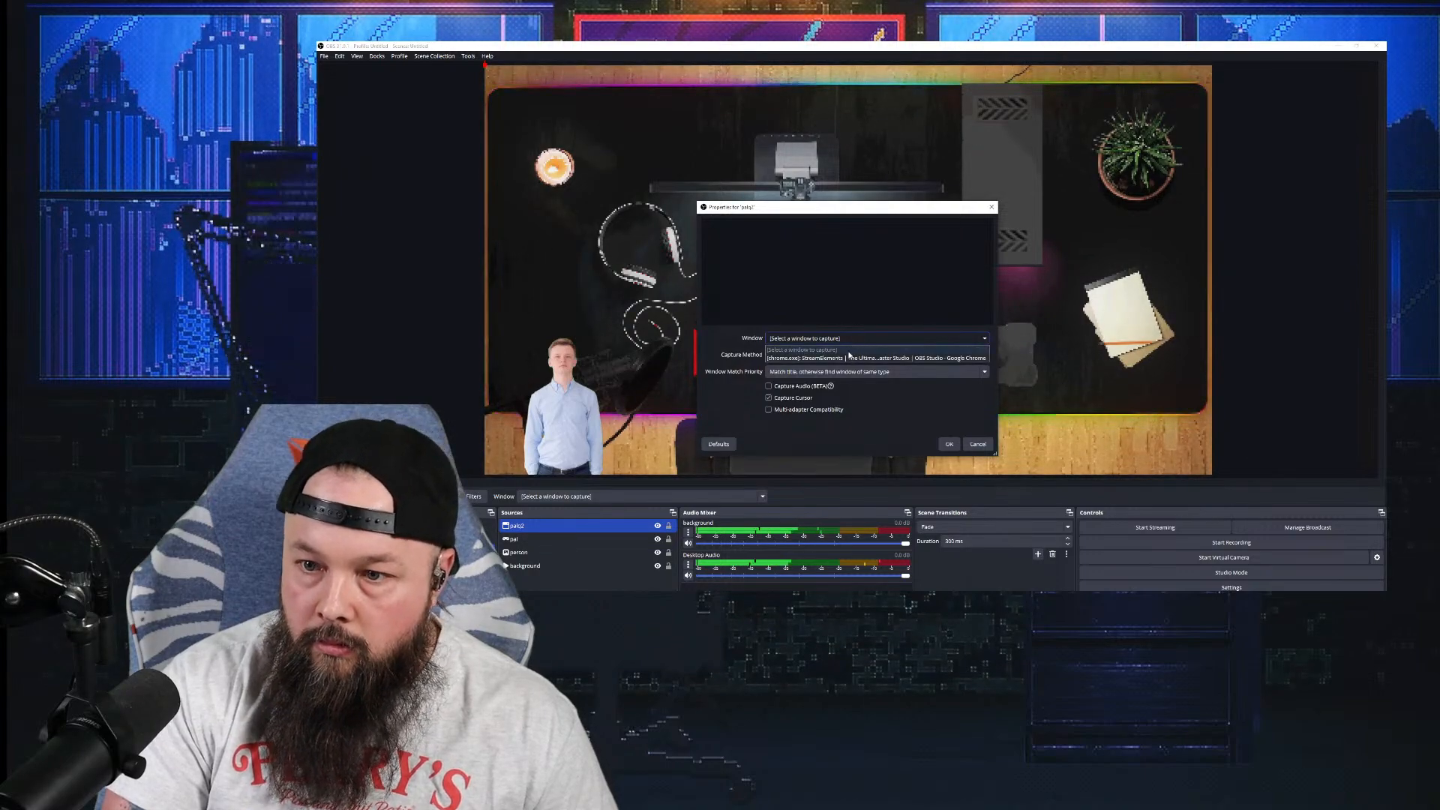
{"action": "left_click", "coordinate": [861, 338]}
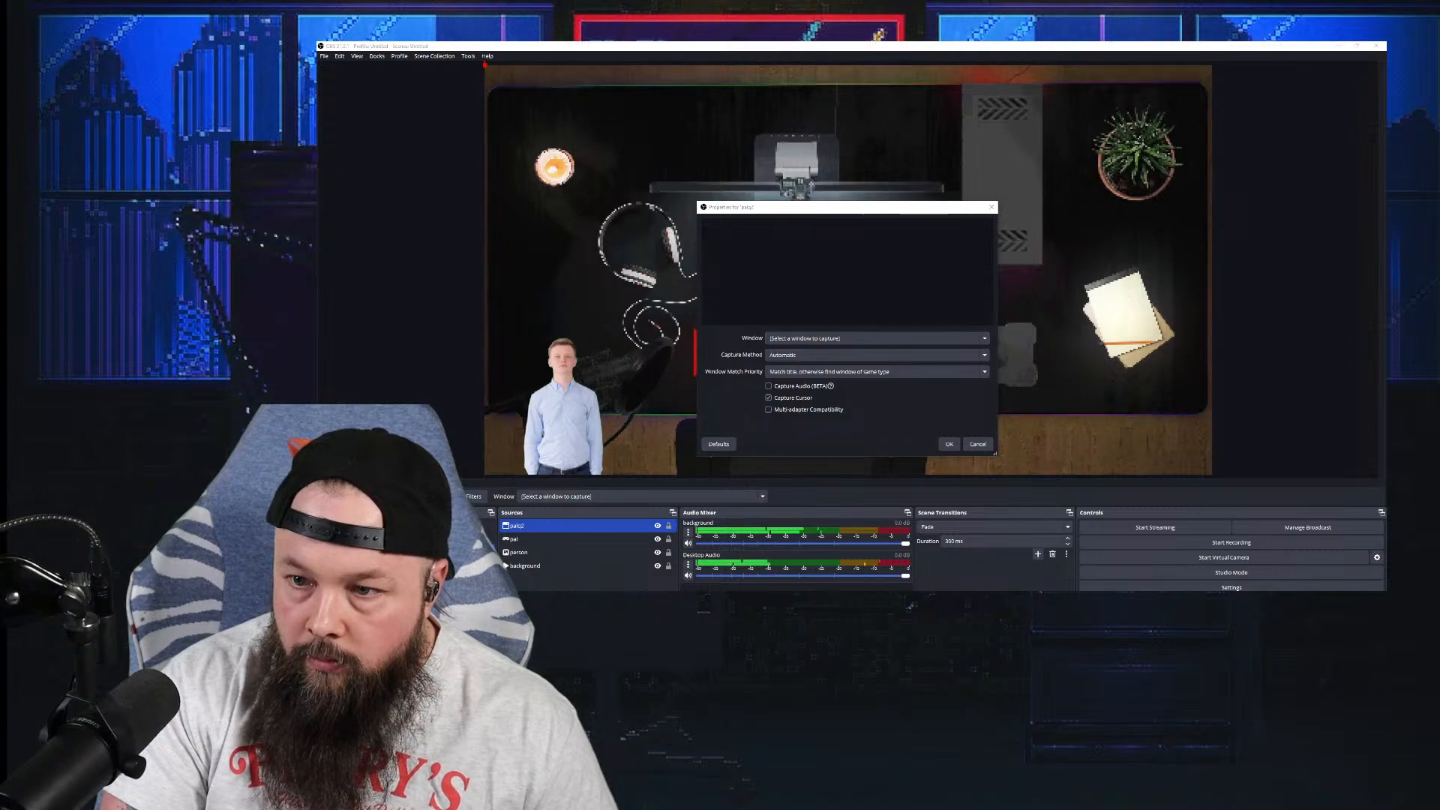
{"action": "left_click_drag", "start_coordinate": [824, 209], "coordinate": [528, 187]}
{"action": "left_click", "coordinate": [618, 331]}
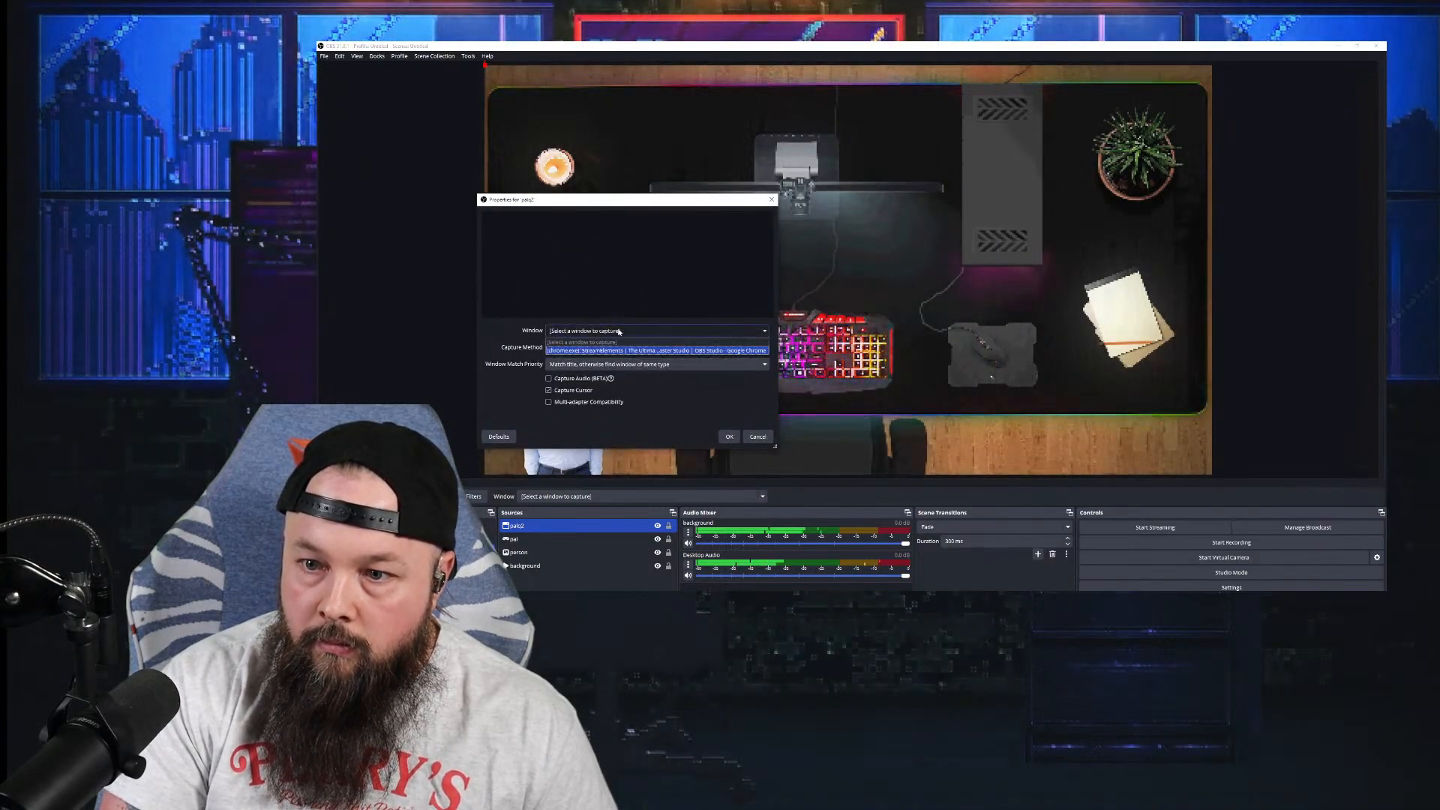
{"action": "left_click", "coordinate": [623, 346]}
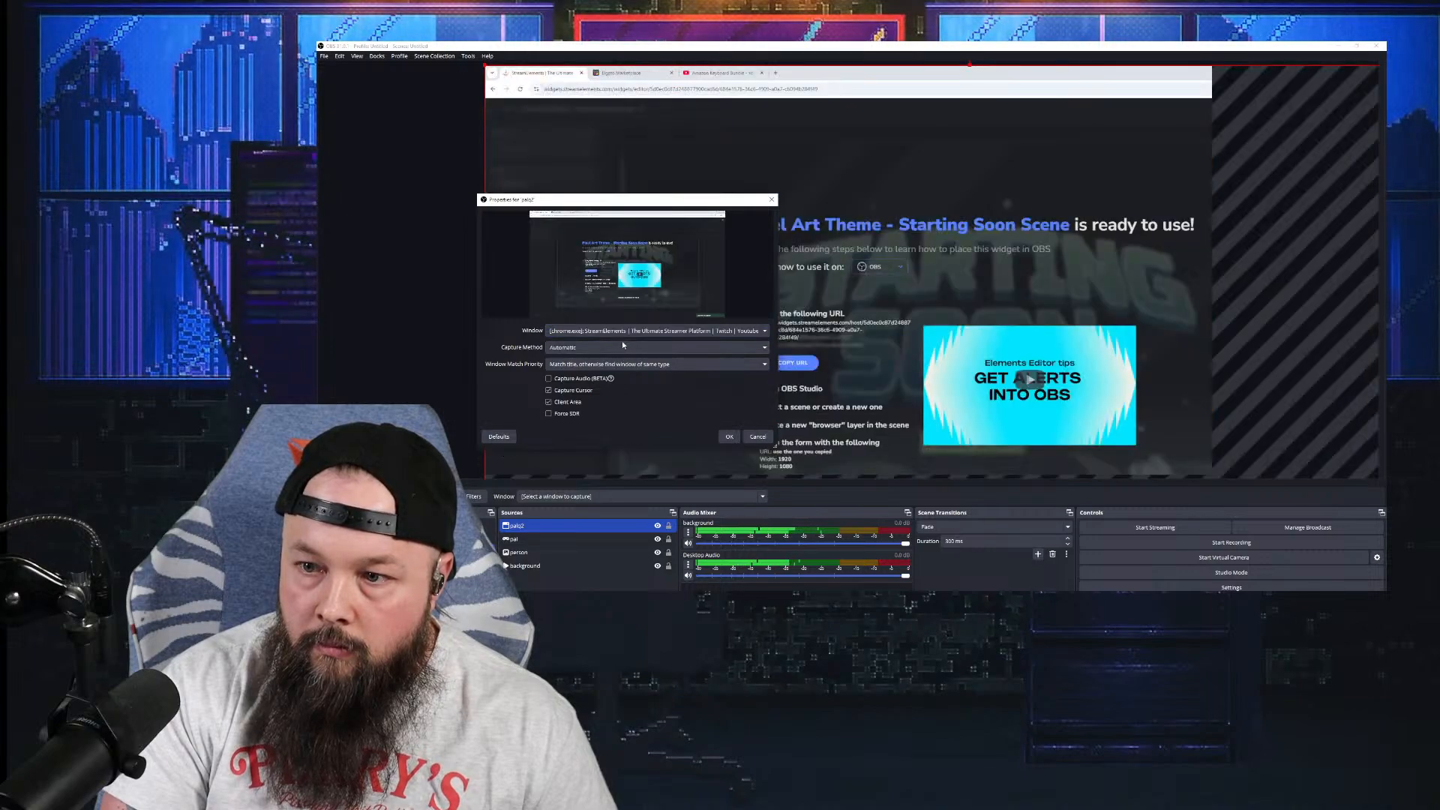
{"action": "left_click", "coordinate": [631, 332]}
{"action": "left_click", "coordinate": [621, 348]}
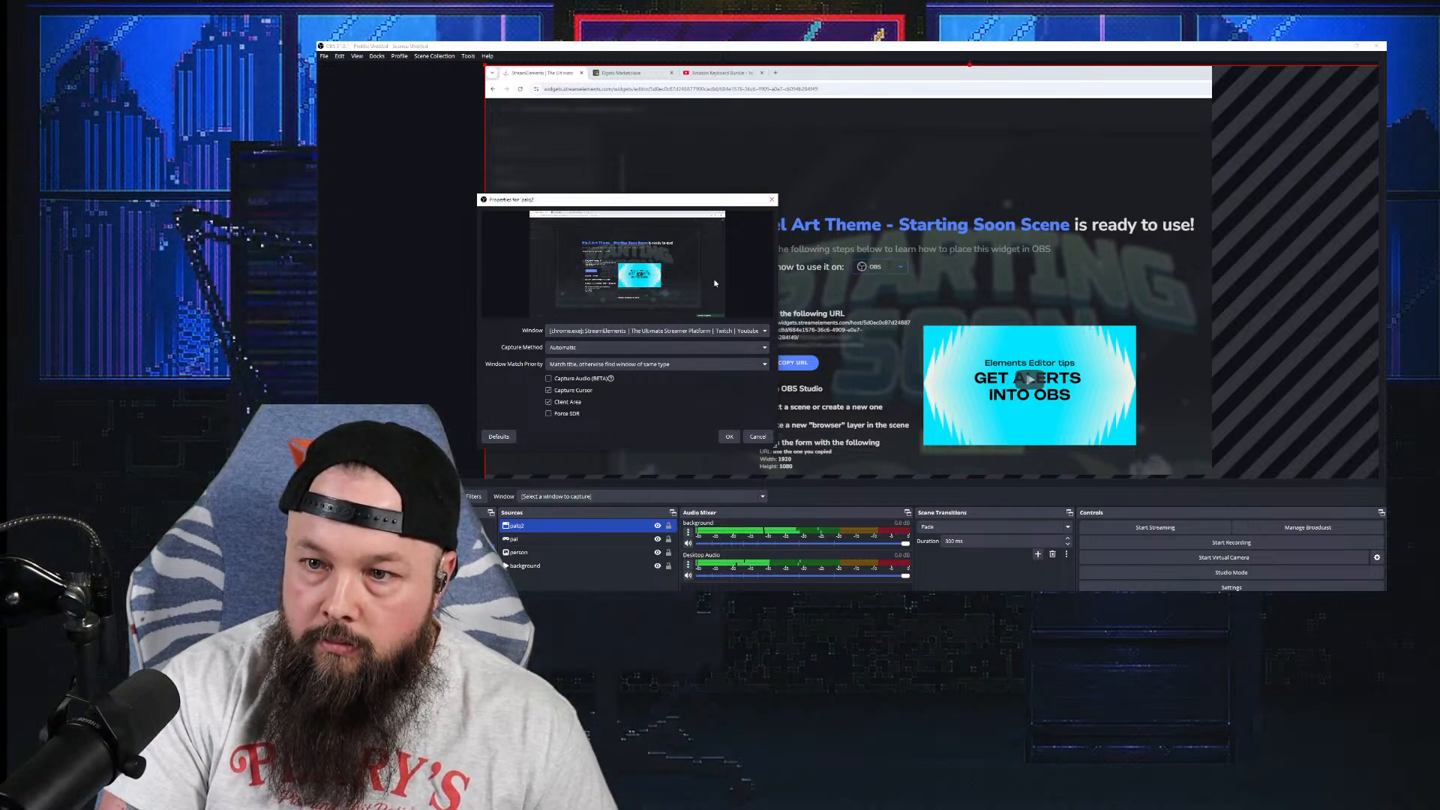
{"action": "left_click", "coordinate": [770, 200]}
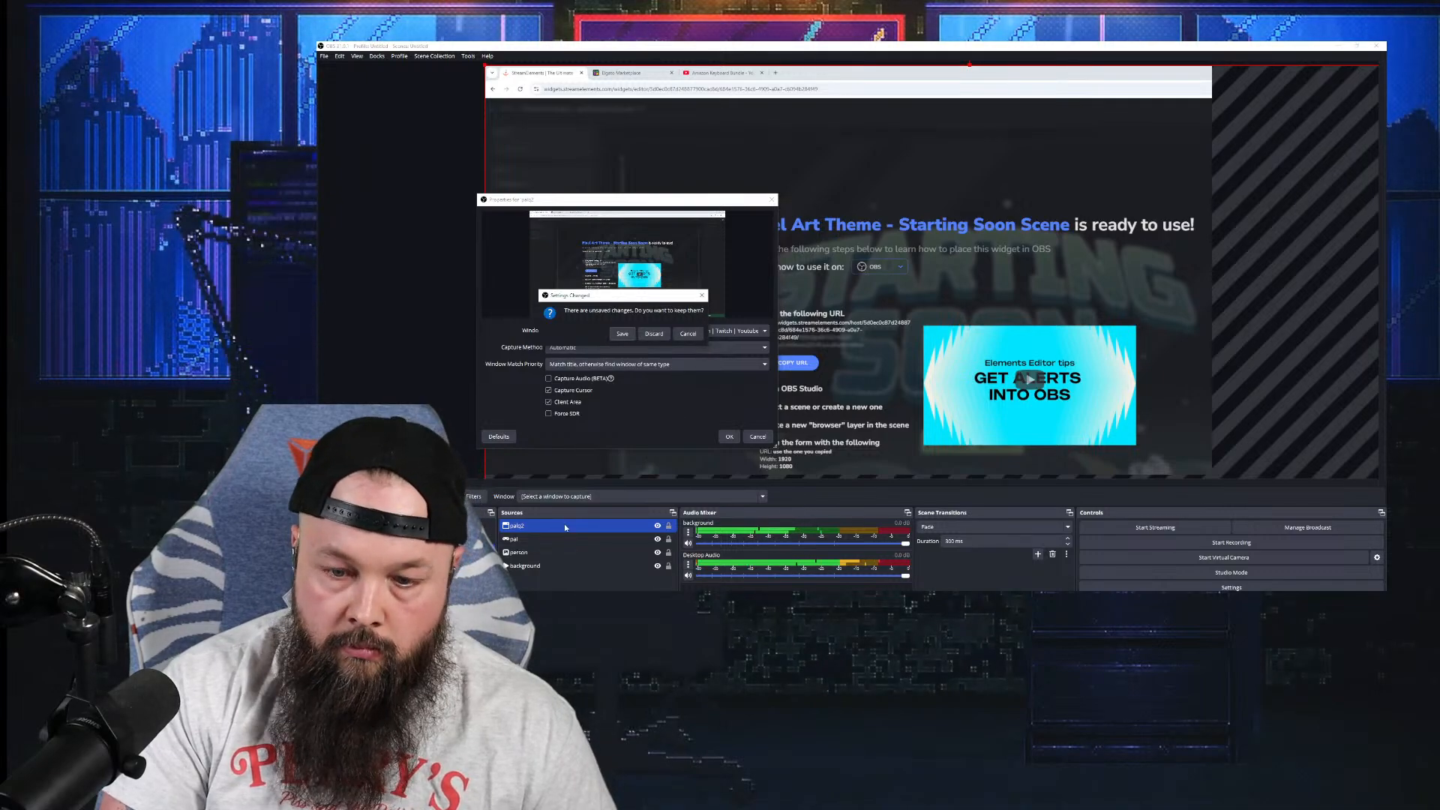
{"action": "left_click", "coordinate": [654, 335]}
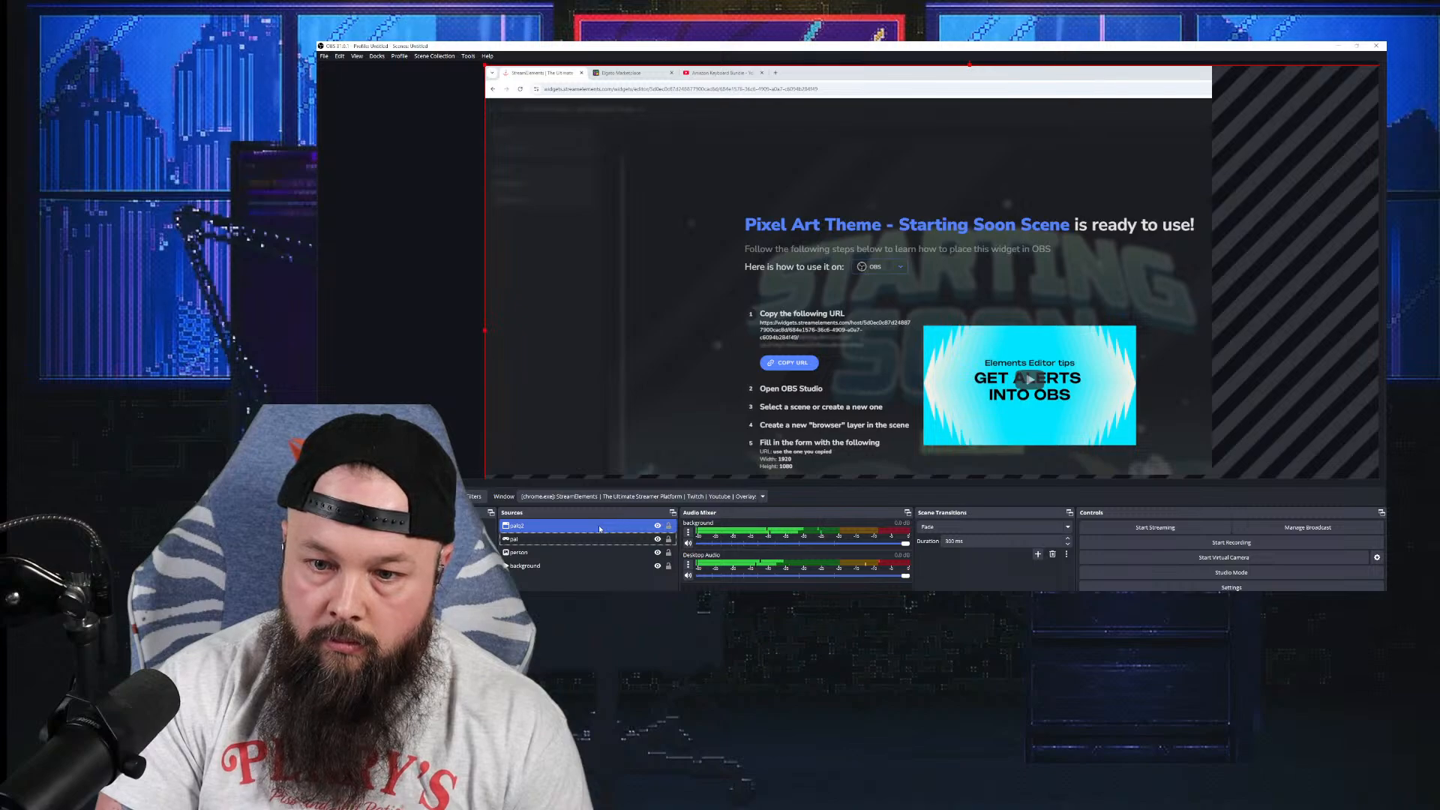
{"action": "key", "text": "Delete"}
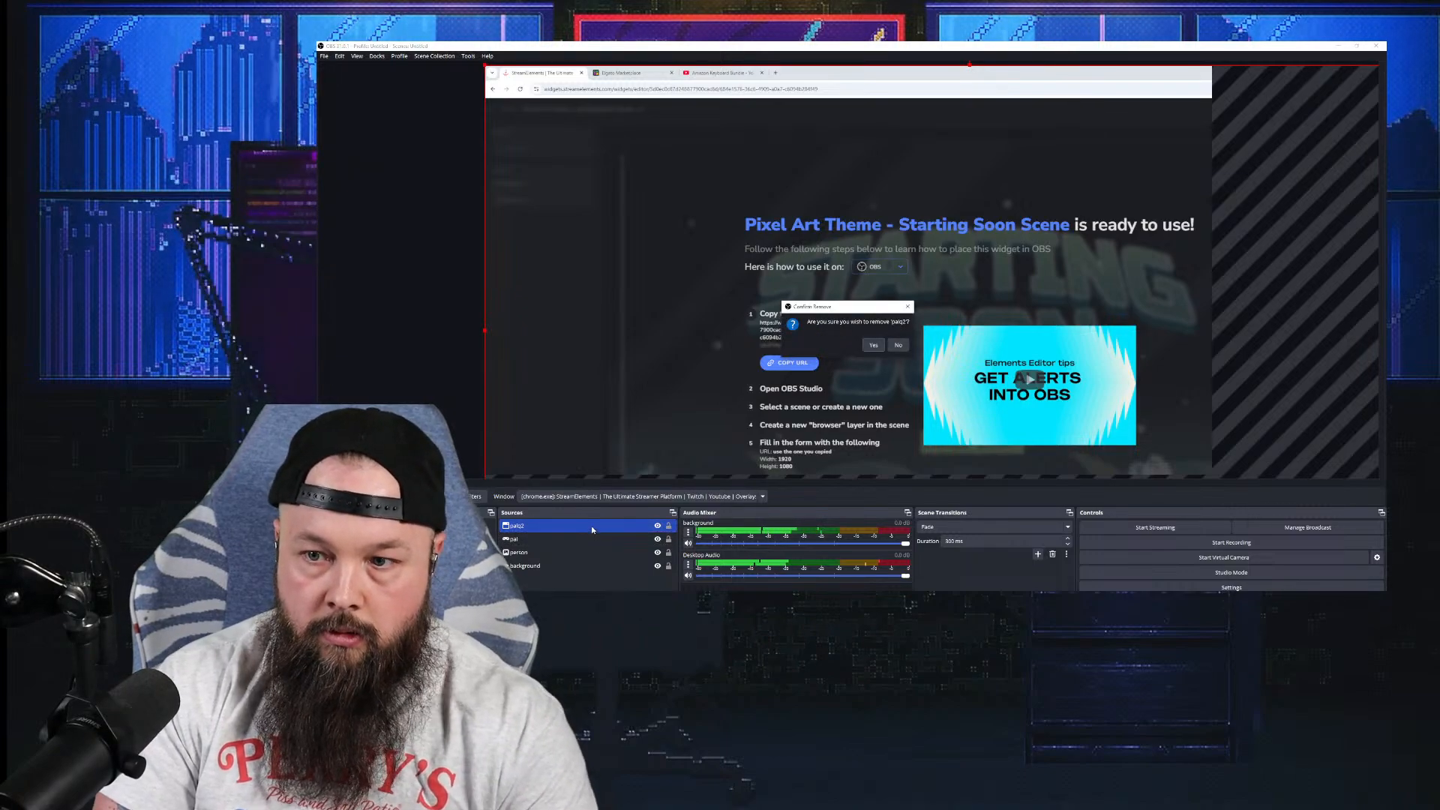
{"action": "left_click", "coordinate": [873, 345]}
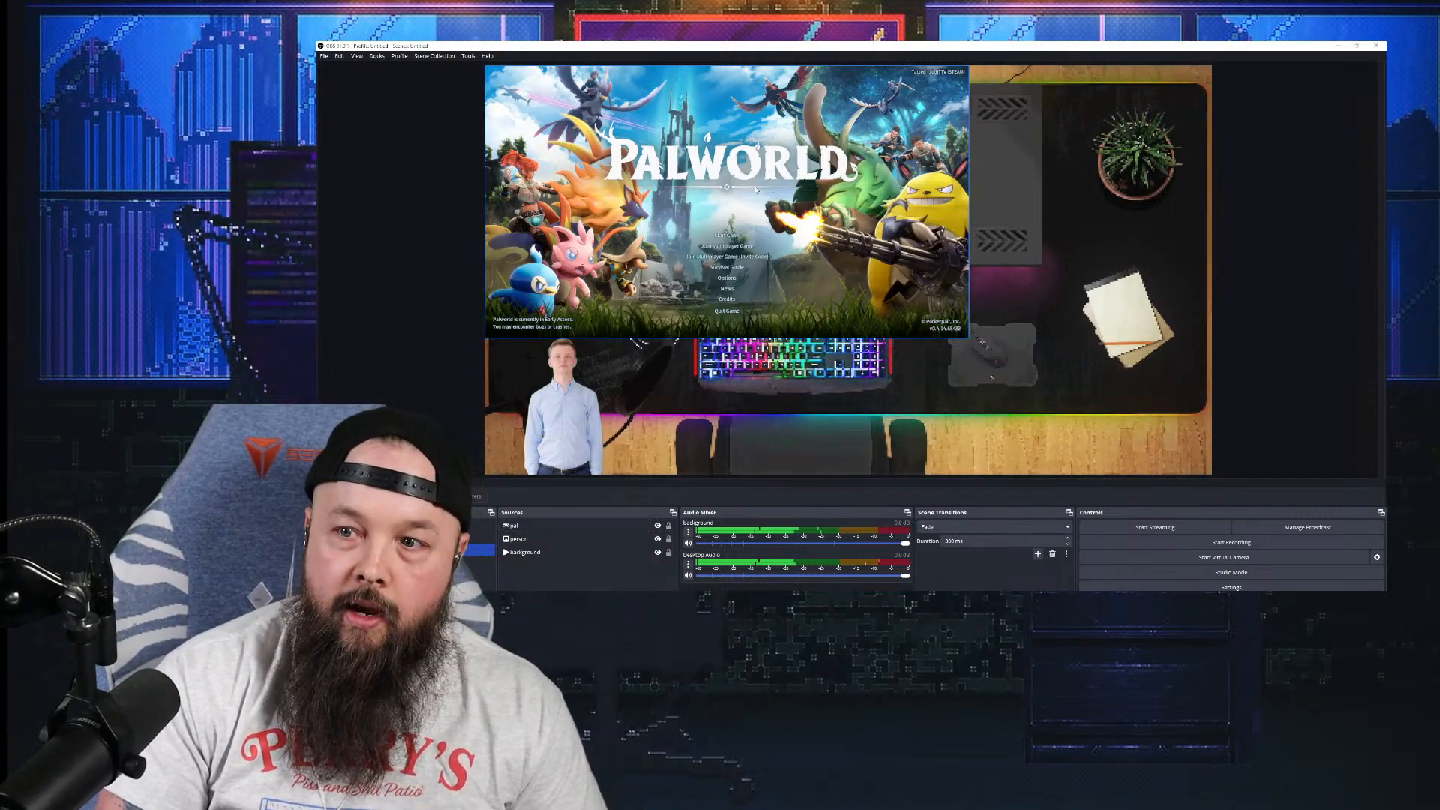
Step: Centre the pal capture over the desk, enlarge it up and right, and enable Studio Mode
{"action": "left_click_drag", "start_coordinate": [756, 189], "coordinate": [904, 254]}
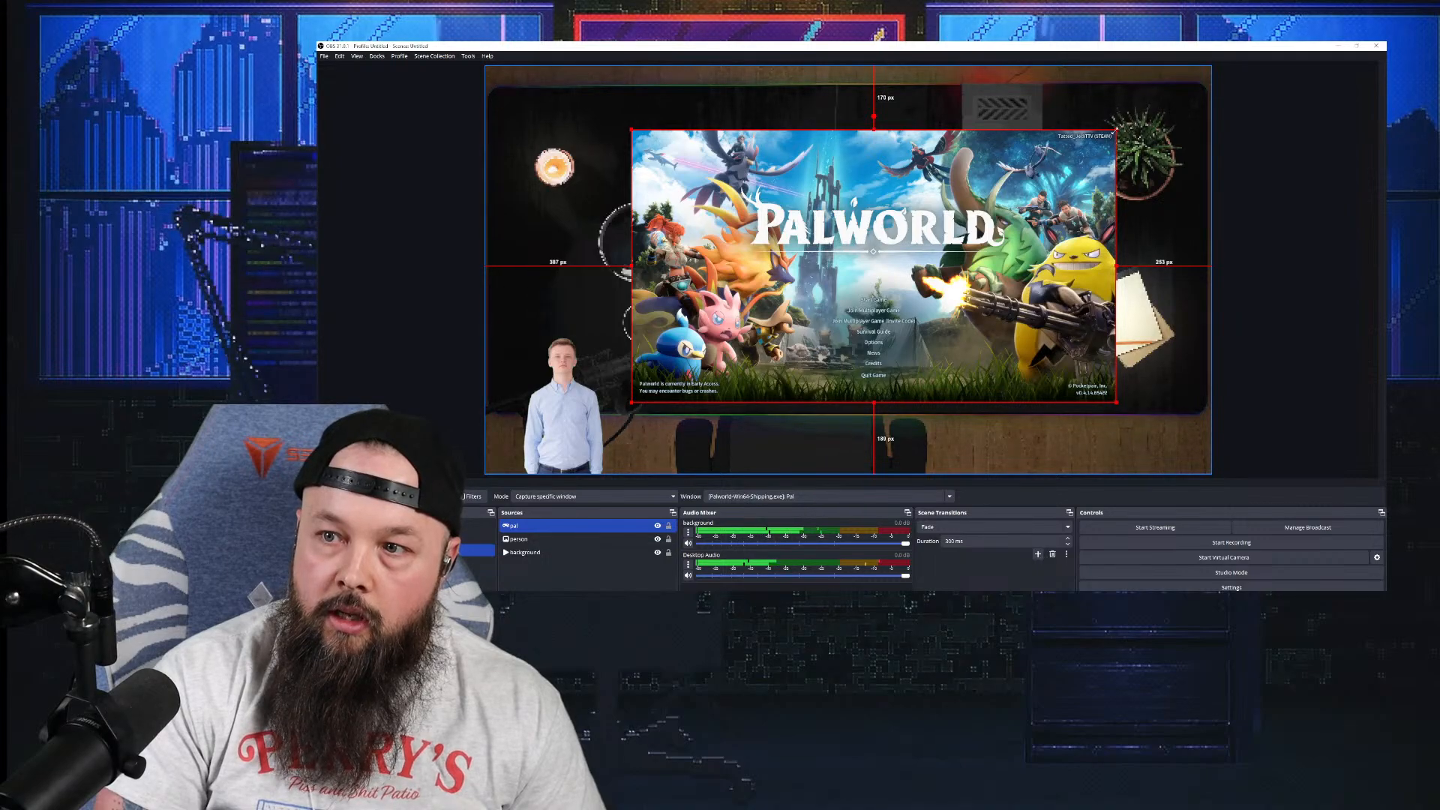
{"action": "left_click_drag", "start_coordinate": [1117, 130], "coordinate": [1180, 100]}
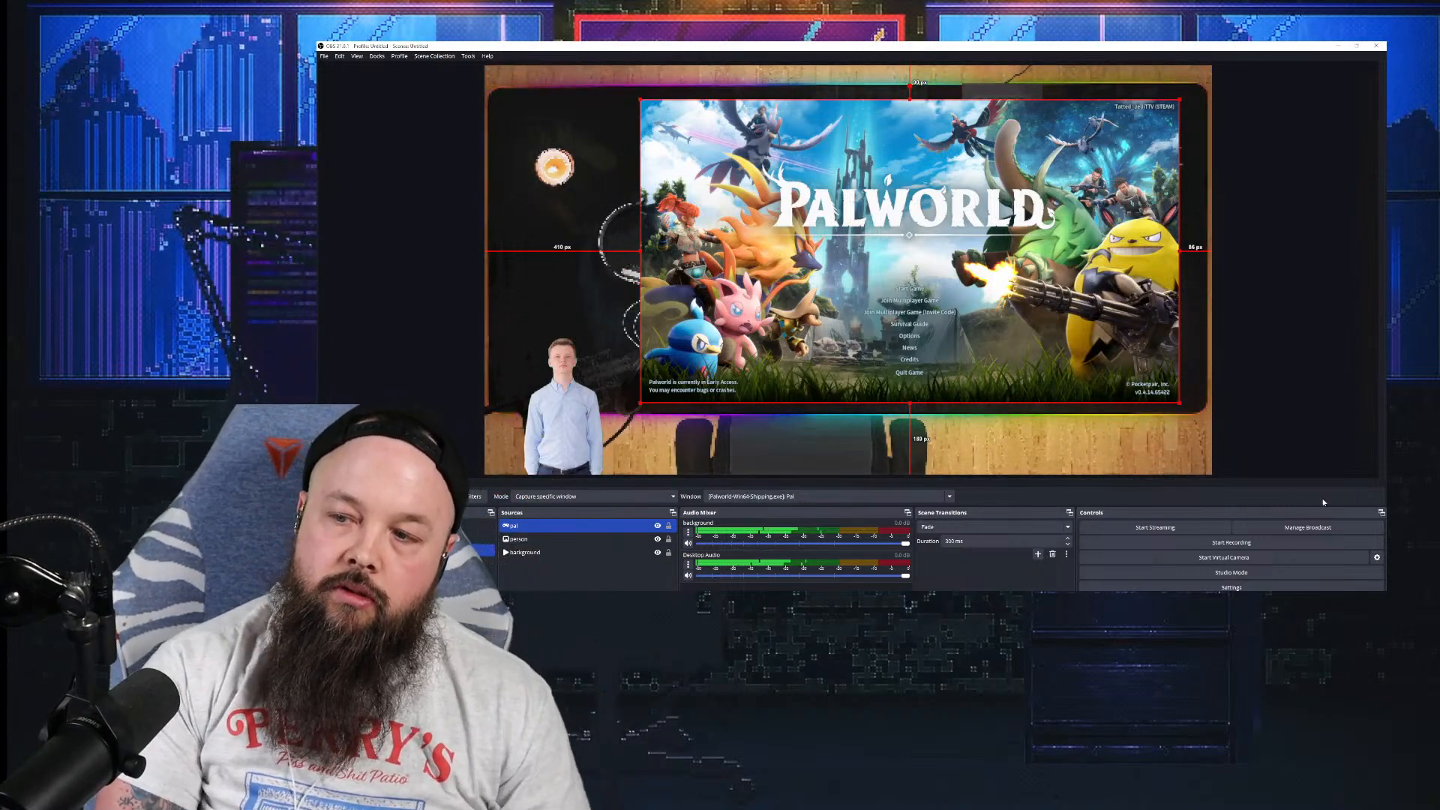
{"action": "left_click", "coordinate": [1245, 573]}
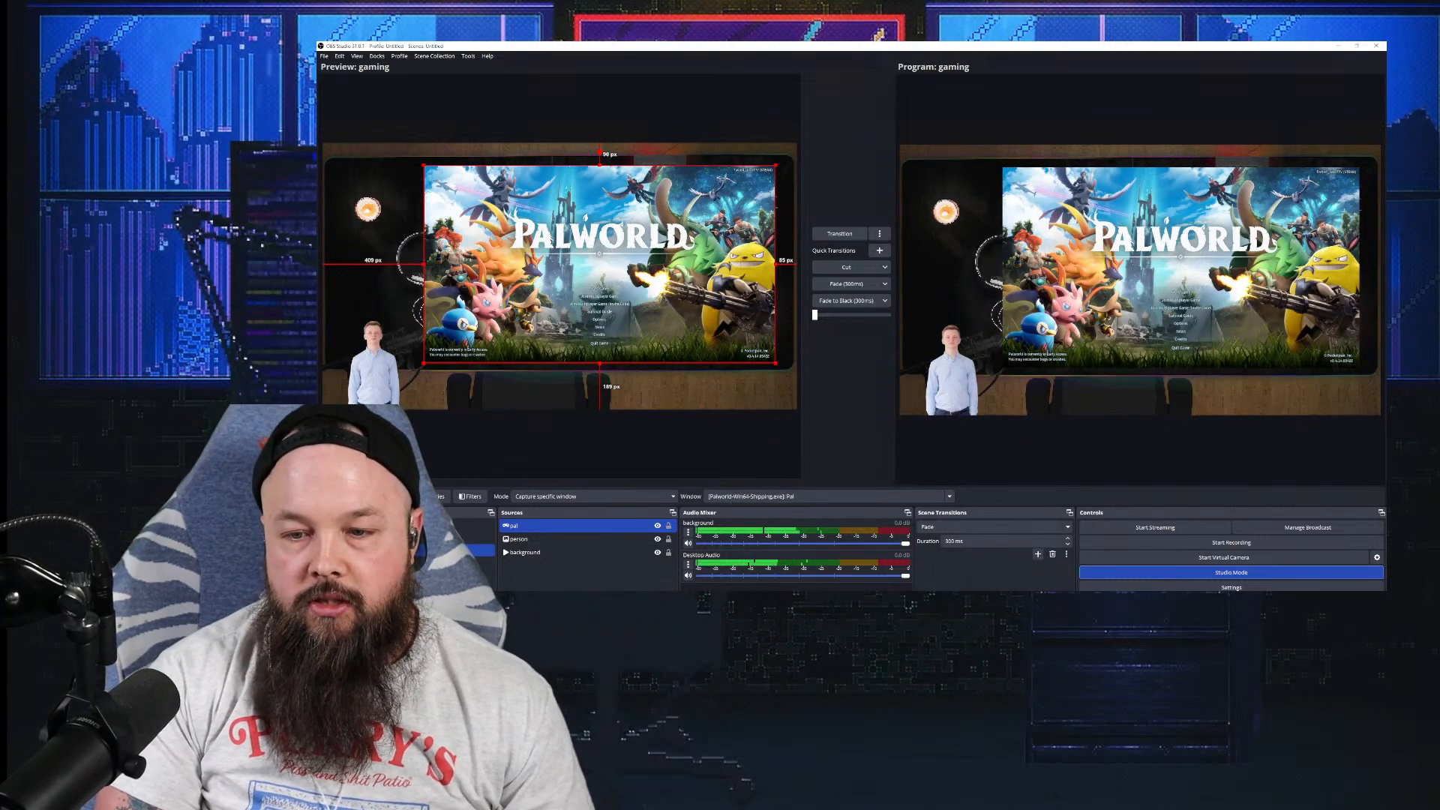
Step: Create an image source 'grass' loaded with the grass-on-transparent-background file from Downloads
{"action": "left_click", "coordinate": [508, 588]}
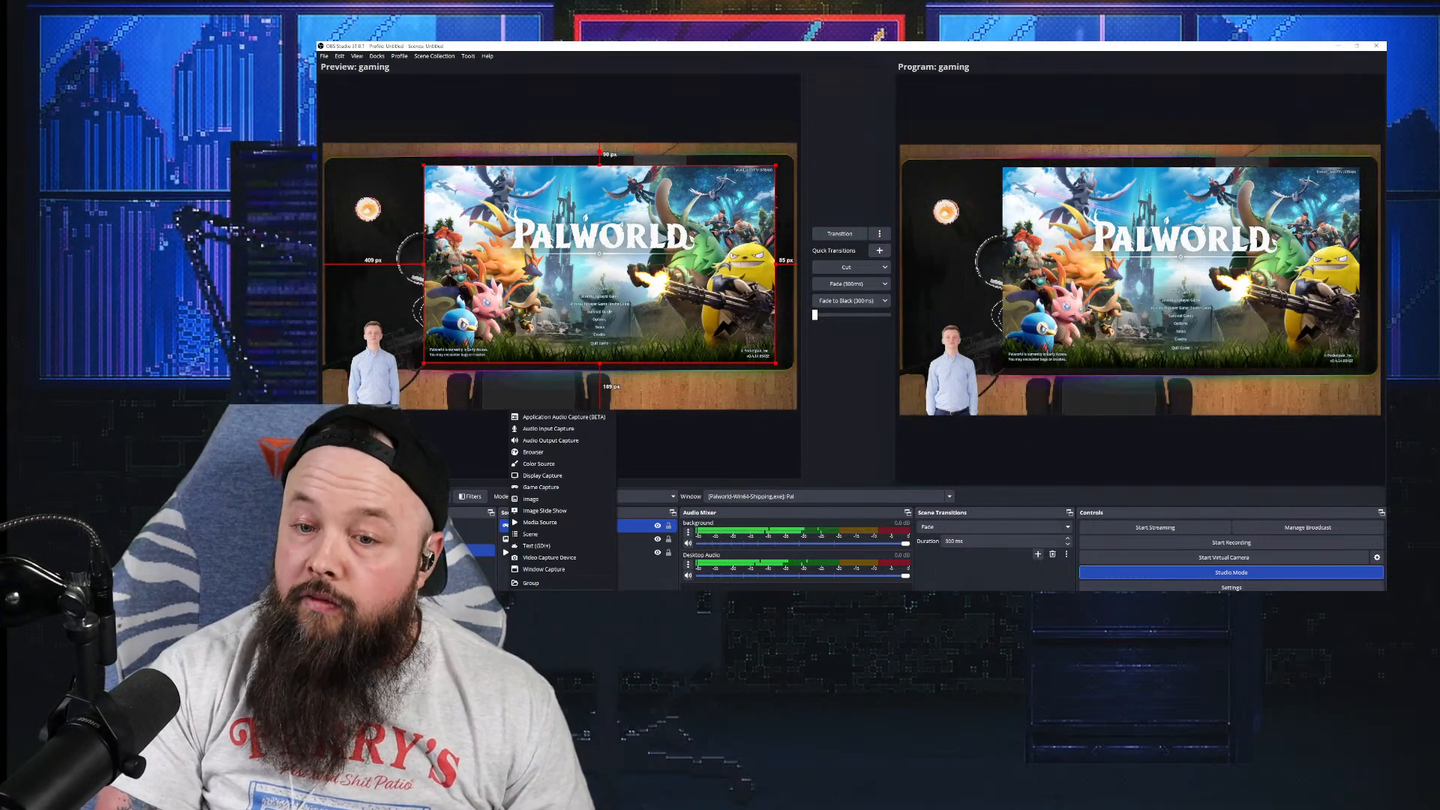
{"action": "left_click", "coordinate": [551, 499]}
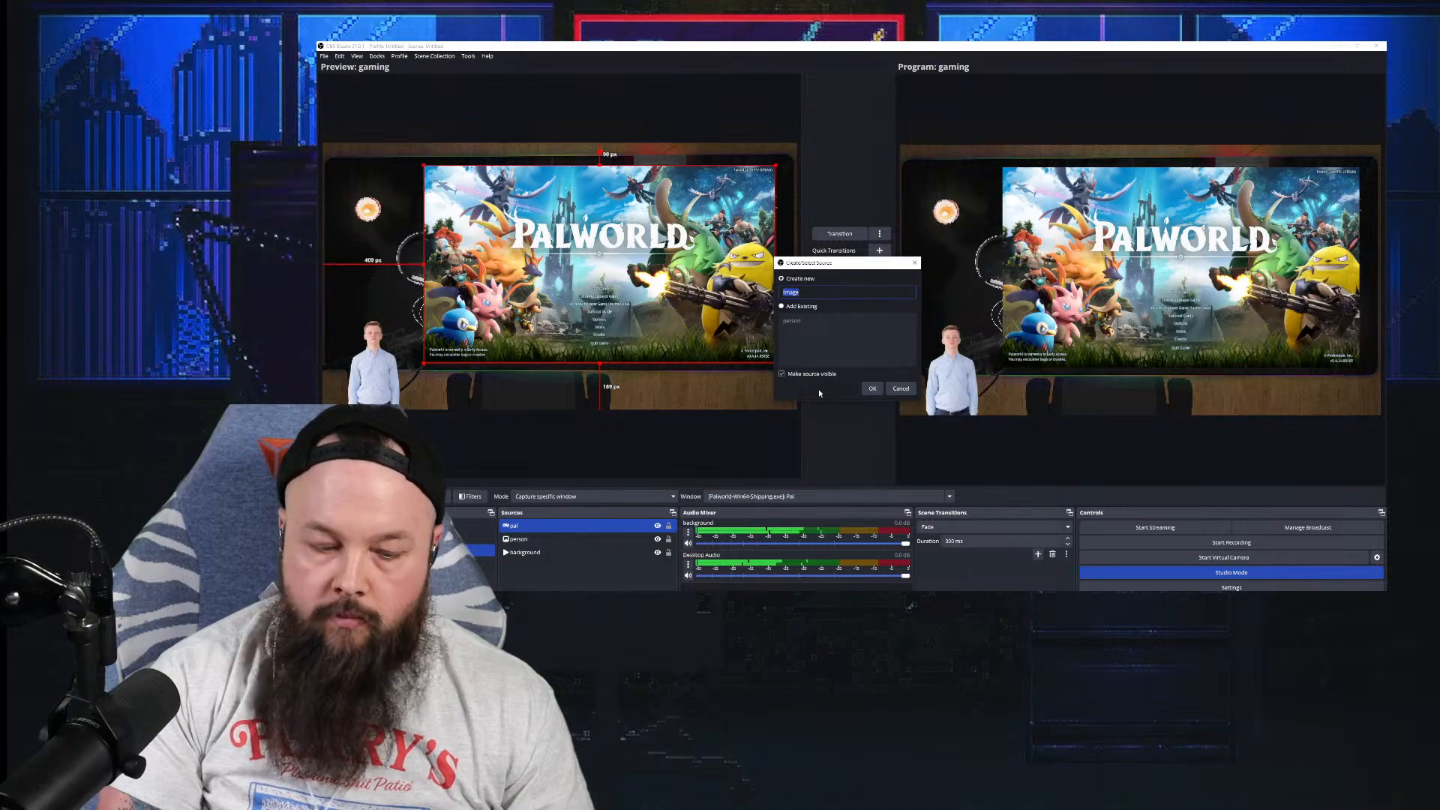
{"action": "type", "text": "gr"}
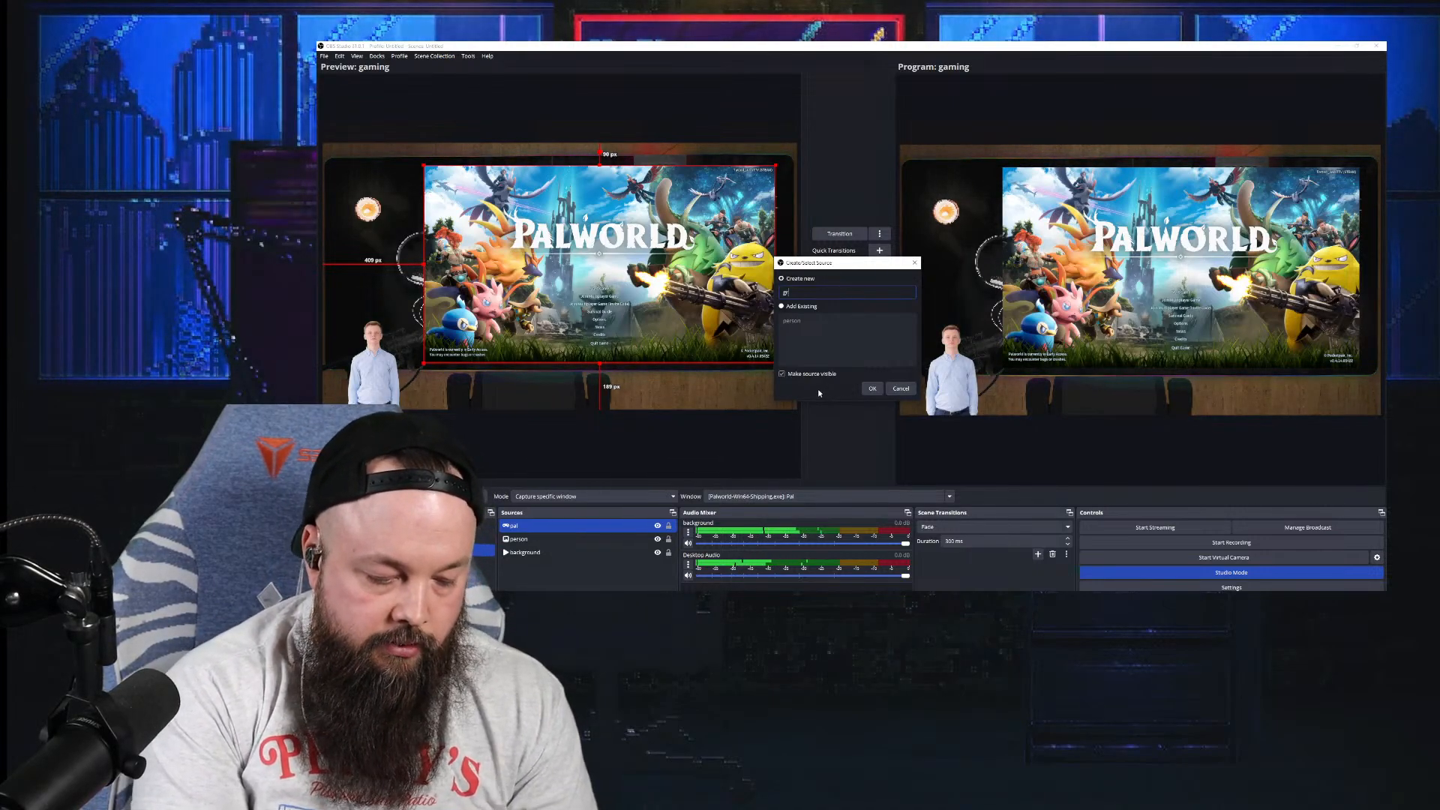
{"action": "type", "text": "ass"}
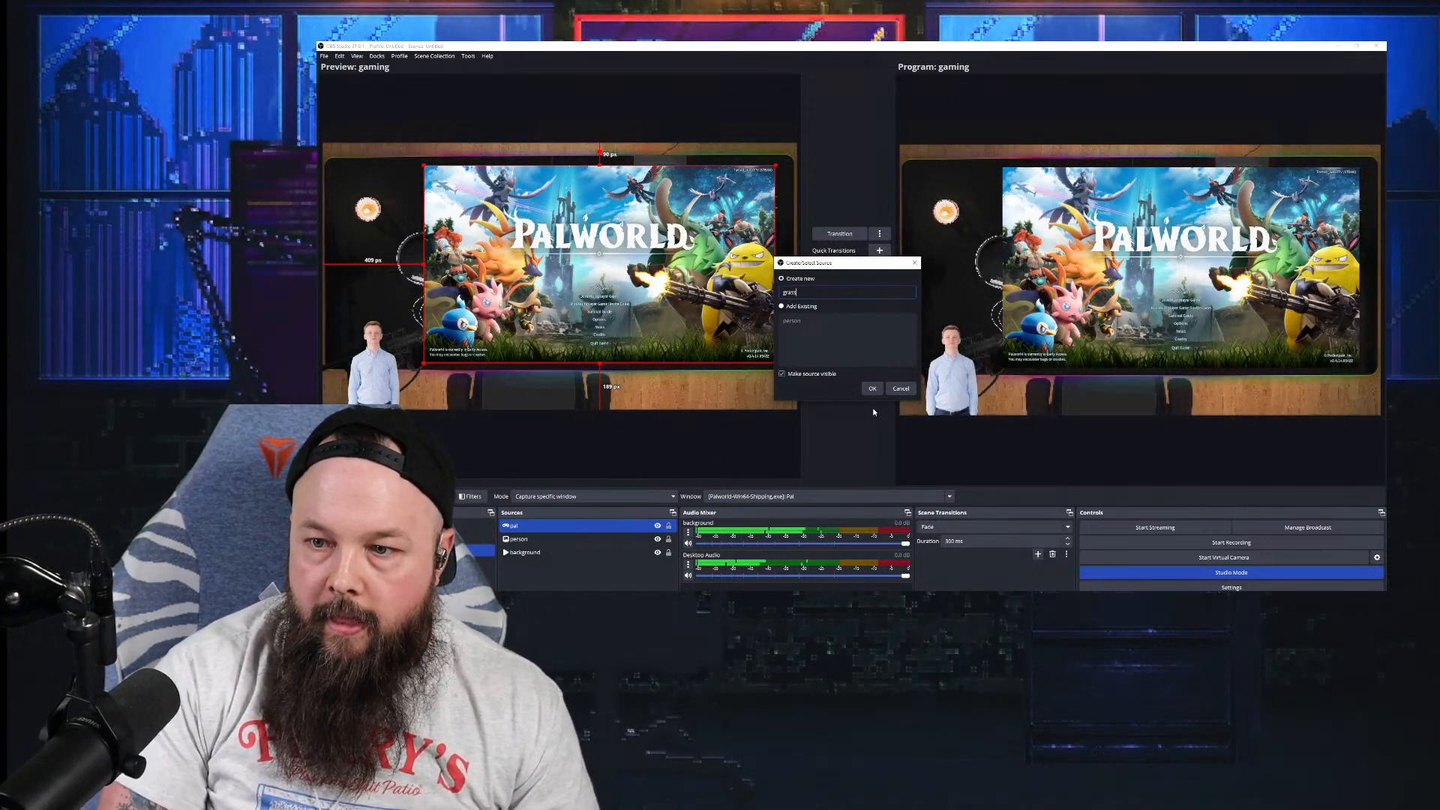
{"action": "left_click", "coordinate": [873, 388]}
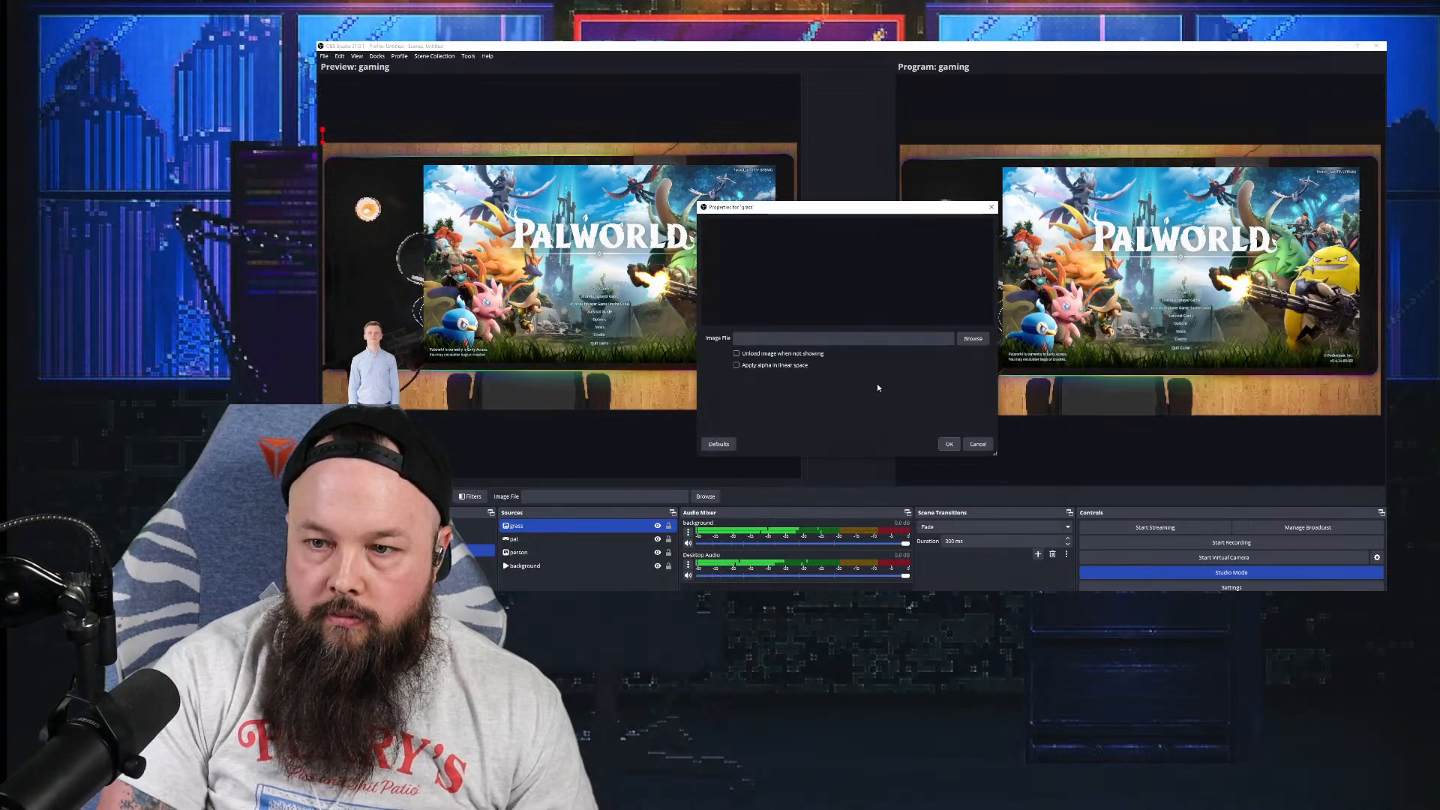
{"action": "left_click", "coordinate": [967, 340]}
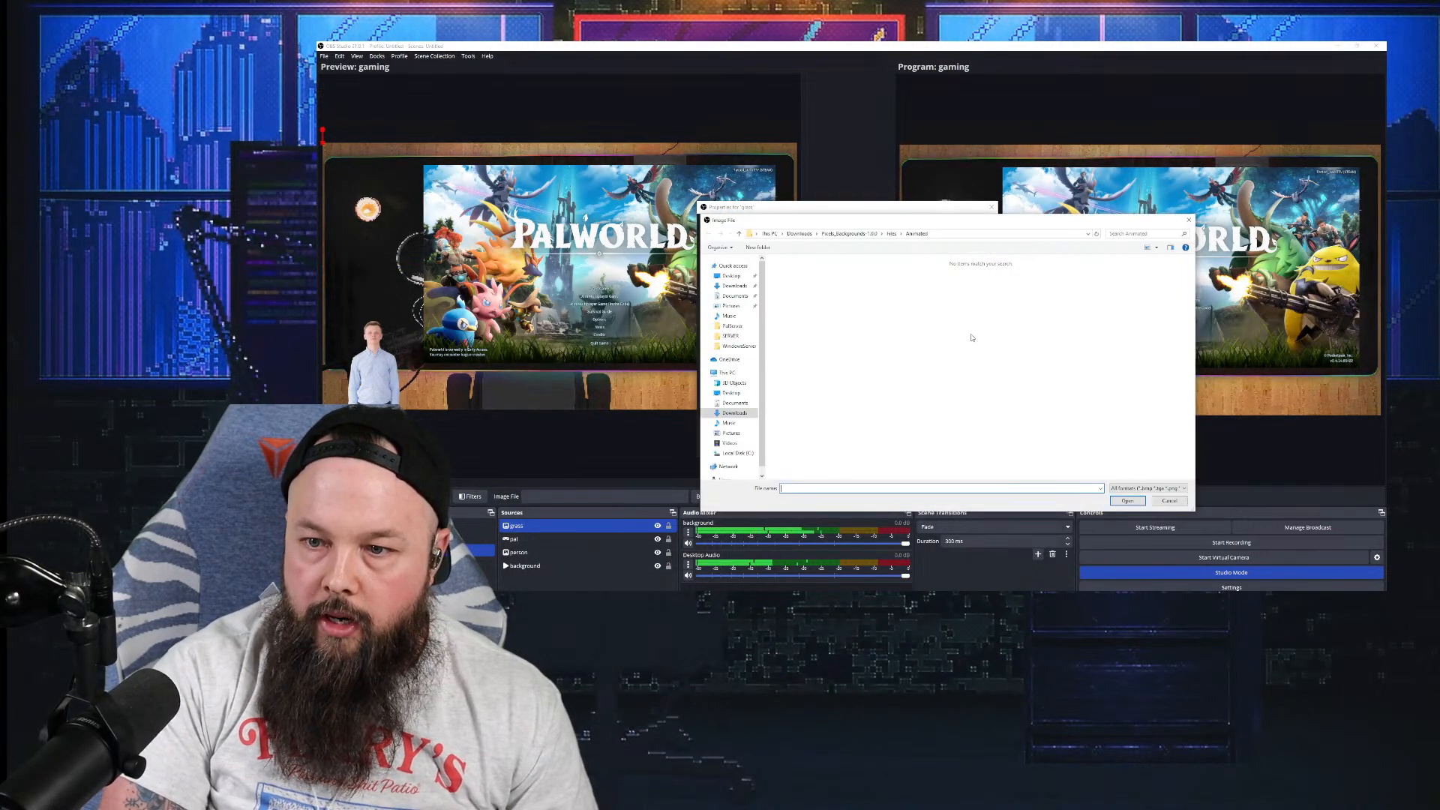
{"action": "left_click", "coordinate": [727, 286]}
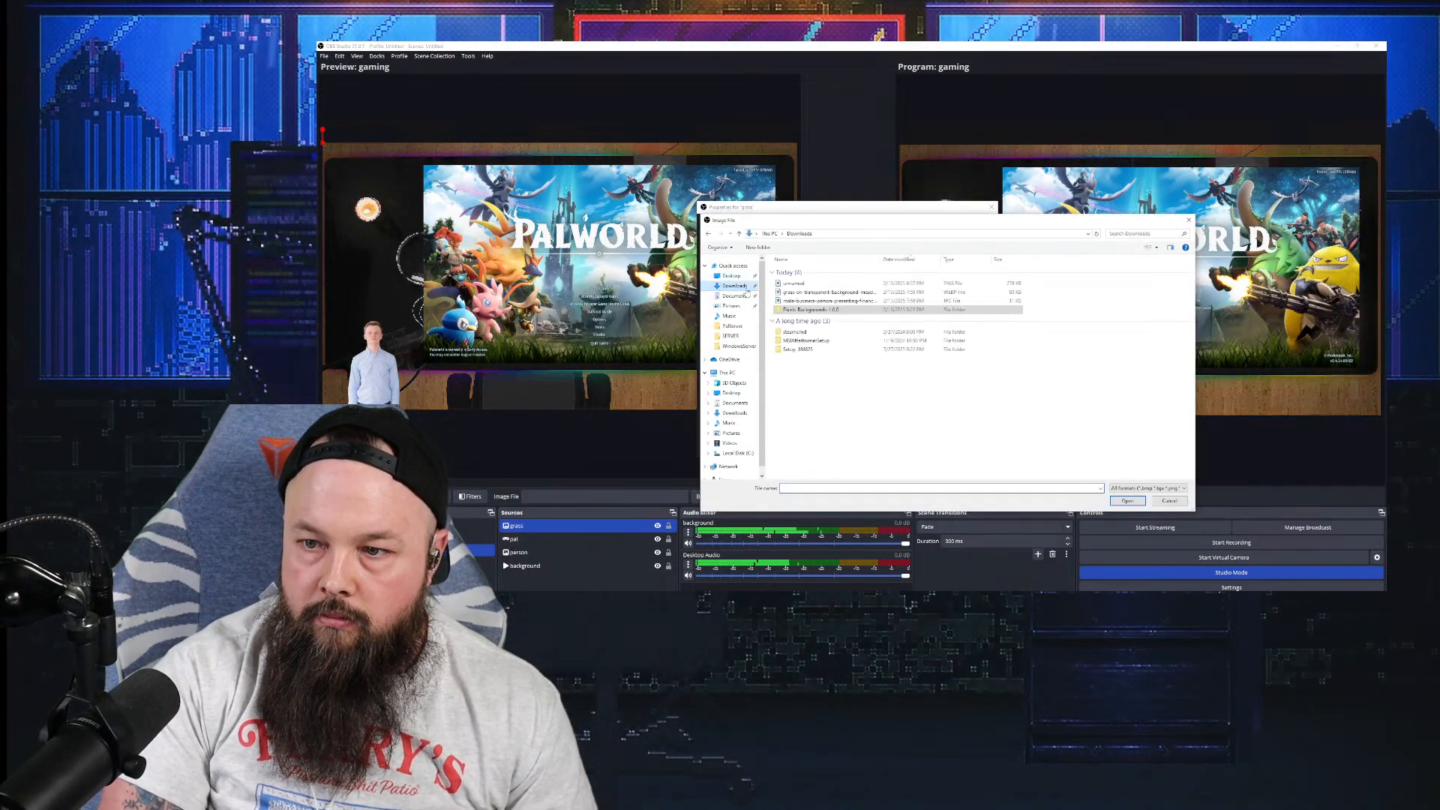
{"action": "left_click", "coordinate": [827, 292]}
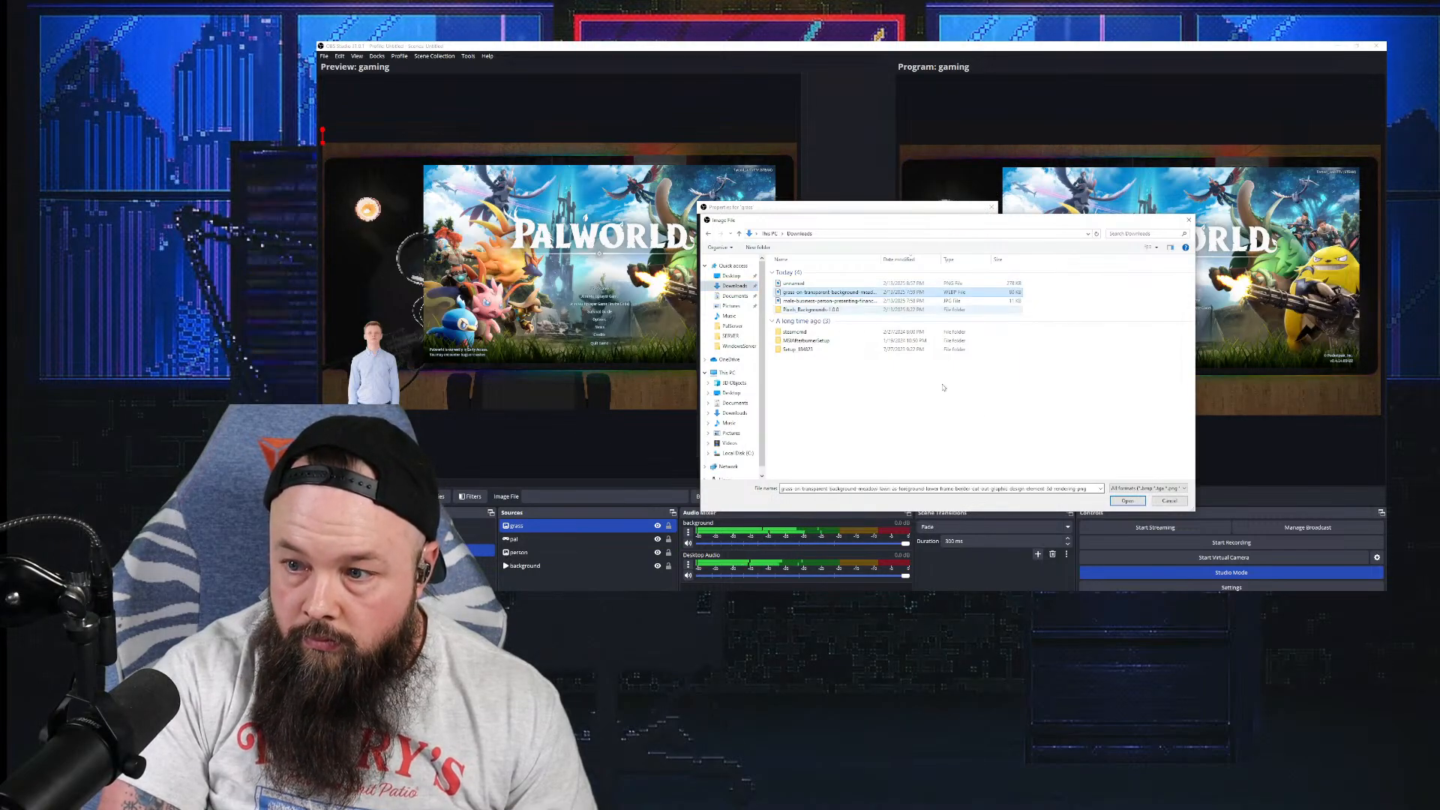
{"action": "left_click", "coordinate": [1120, 502]}
Step: Confirm the grass source and place the strip along the canvas bottom
{"action": "left_click", "coordinate": [949, 445]}
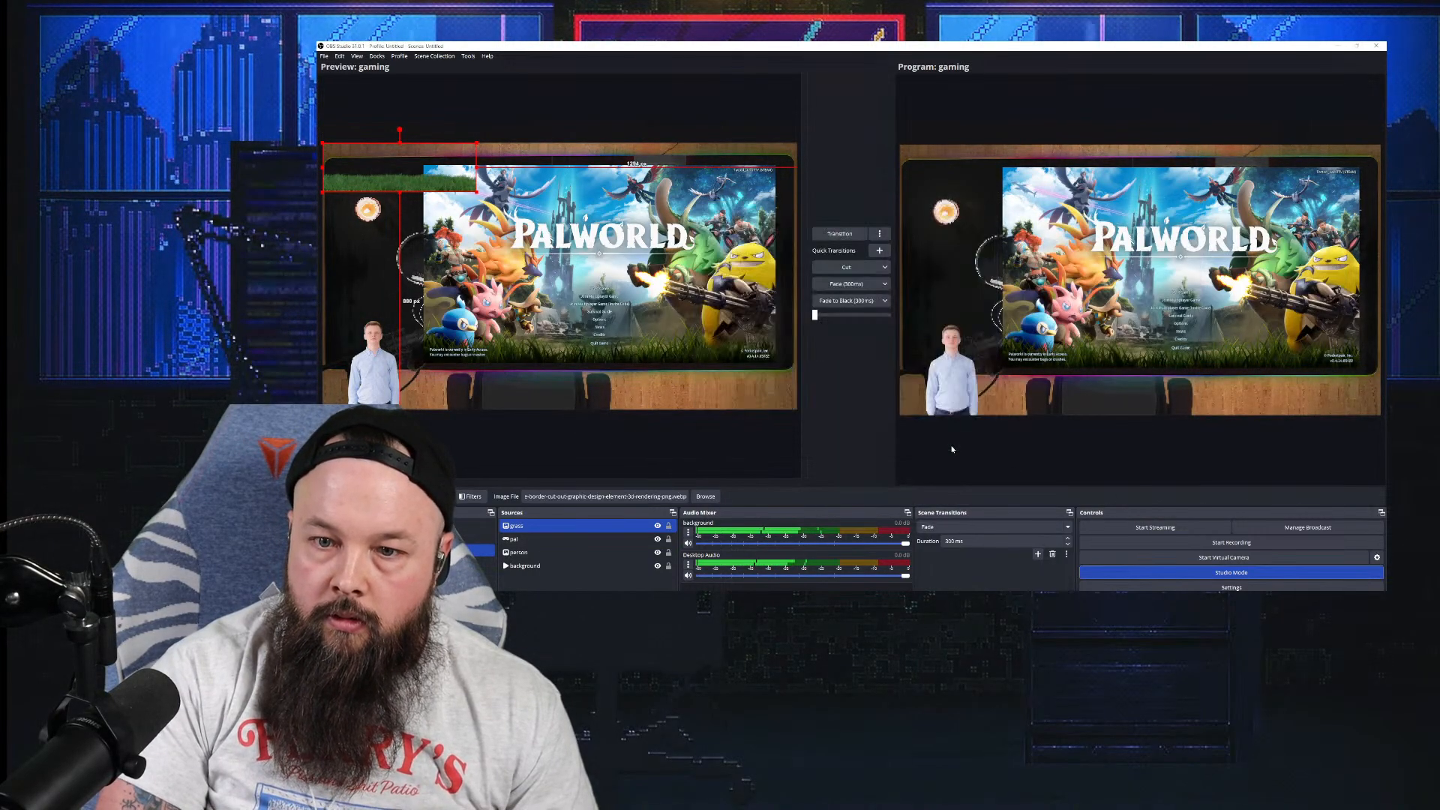
{"action": "left_click_drag", "start_coordinate": [483, 405], "coordinate": [516, 365]}
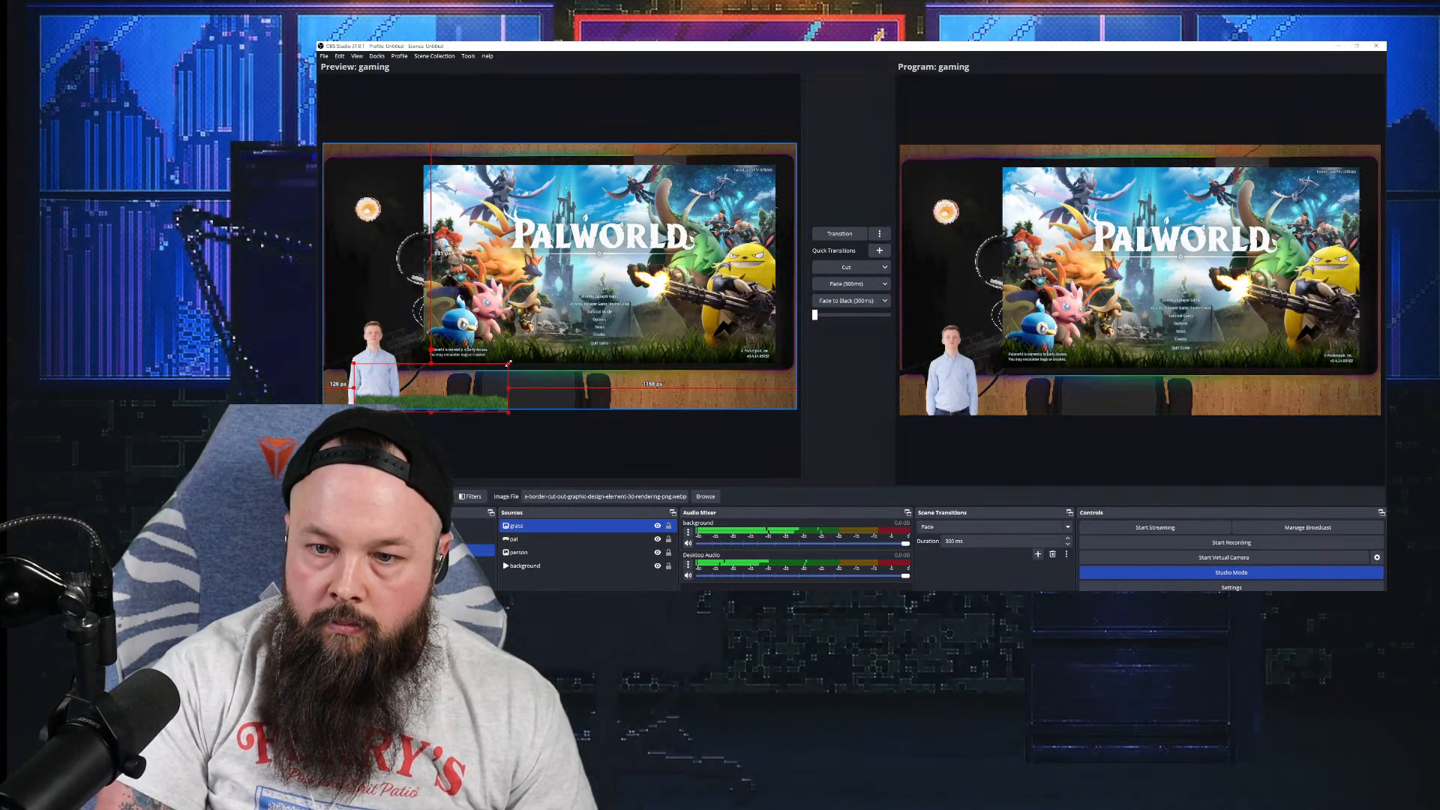
{"action": "left_click_drag", "start_coordinate": [597, 327], "coordinate": [562, 339]}
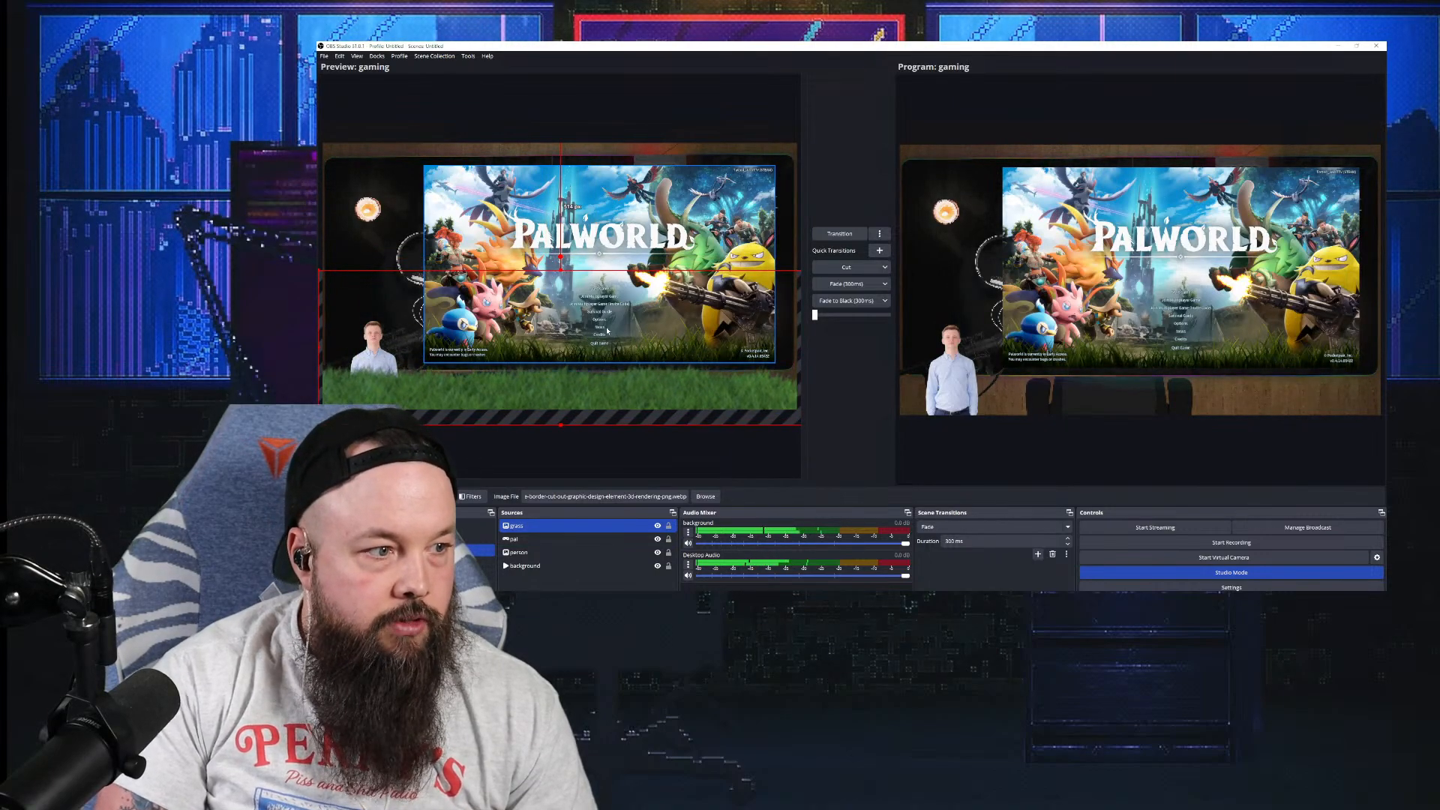
Step: Transition the previewed scene to Program and turn off Studio Mode
{"action": "left_click", "coordinate": [861, 234]}
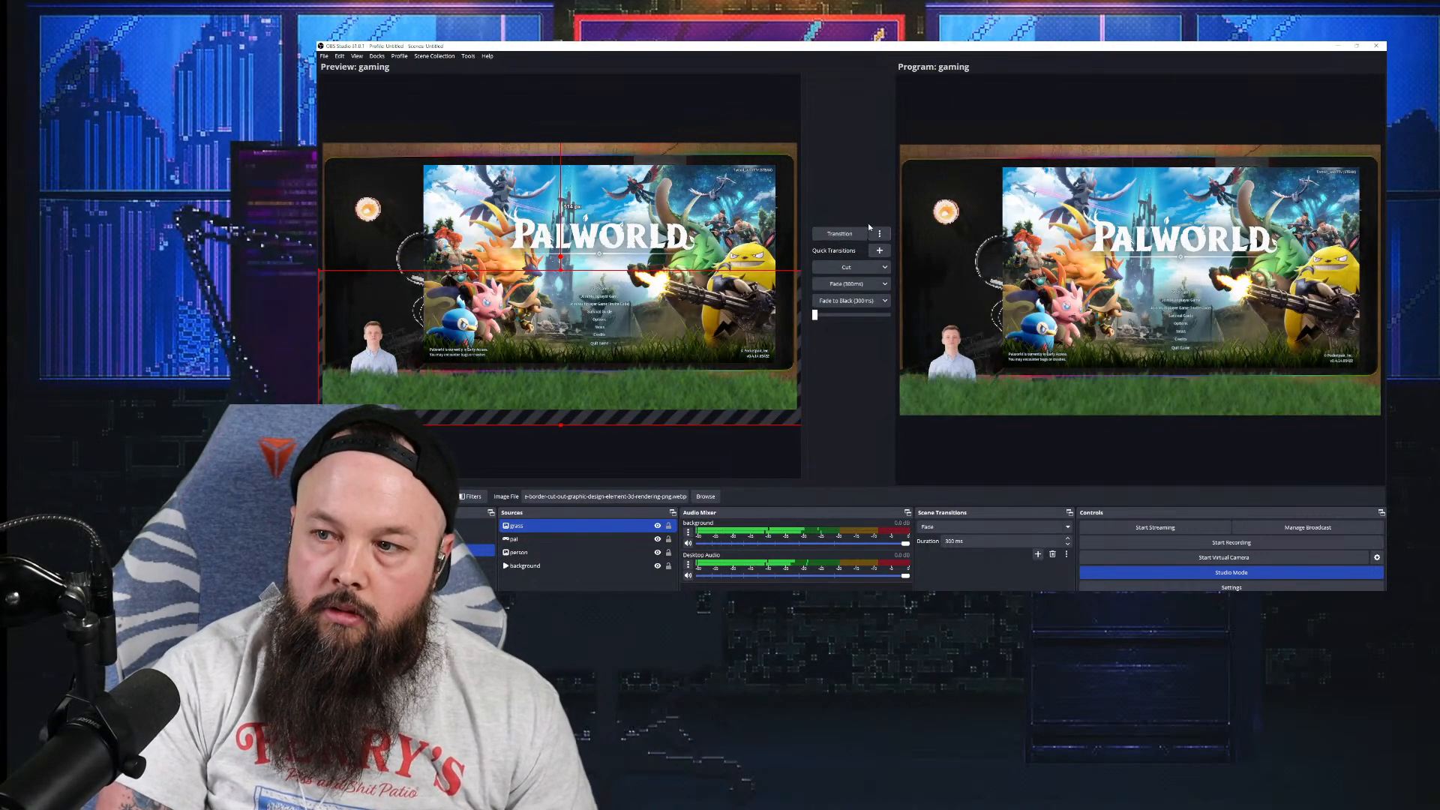
{"action": "left_click", "coordinate": [1236, 571]}
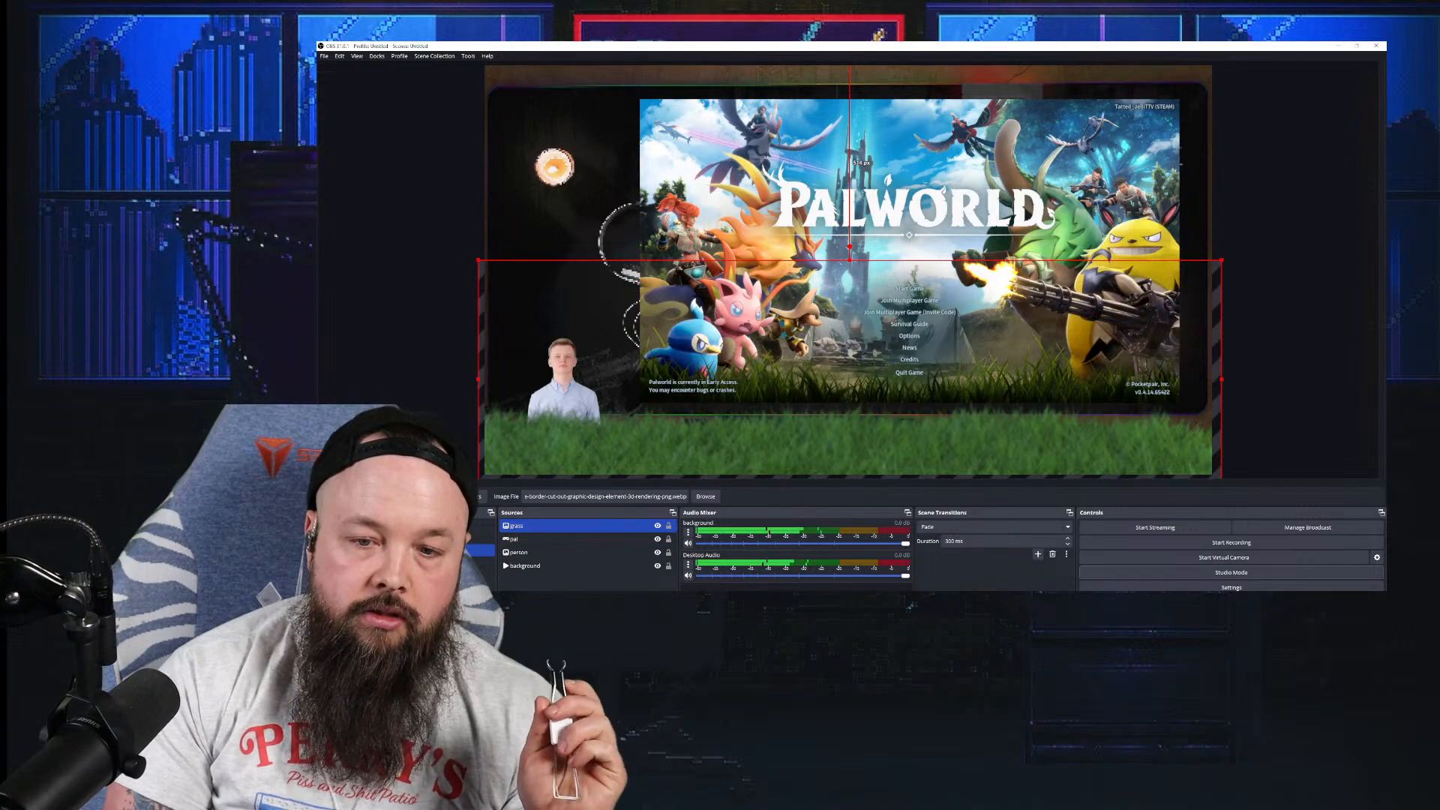
{"action": "left_click", "coordinate": [325, 596]}
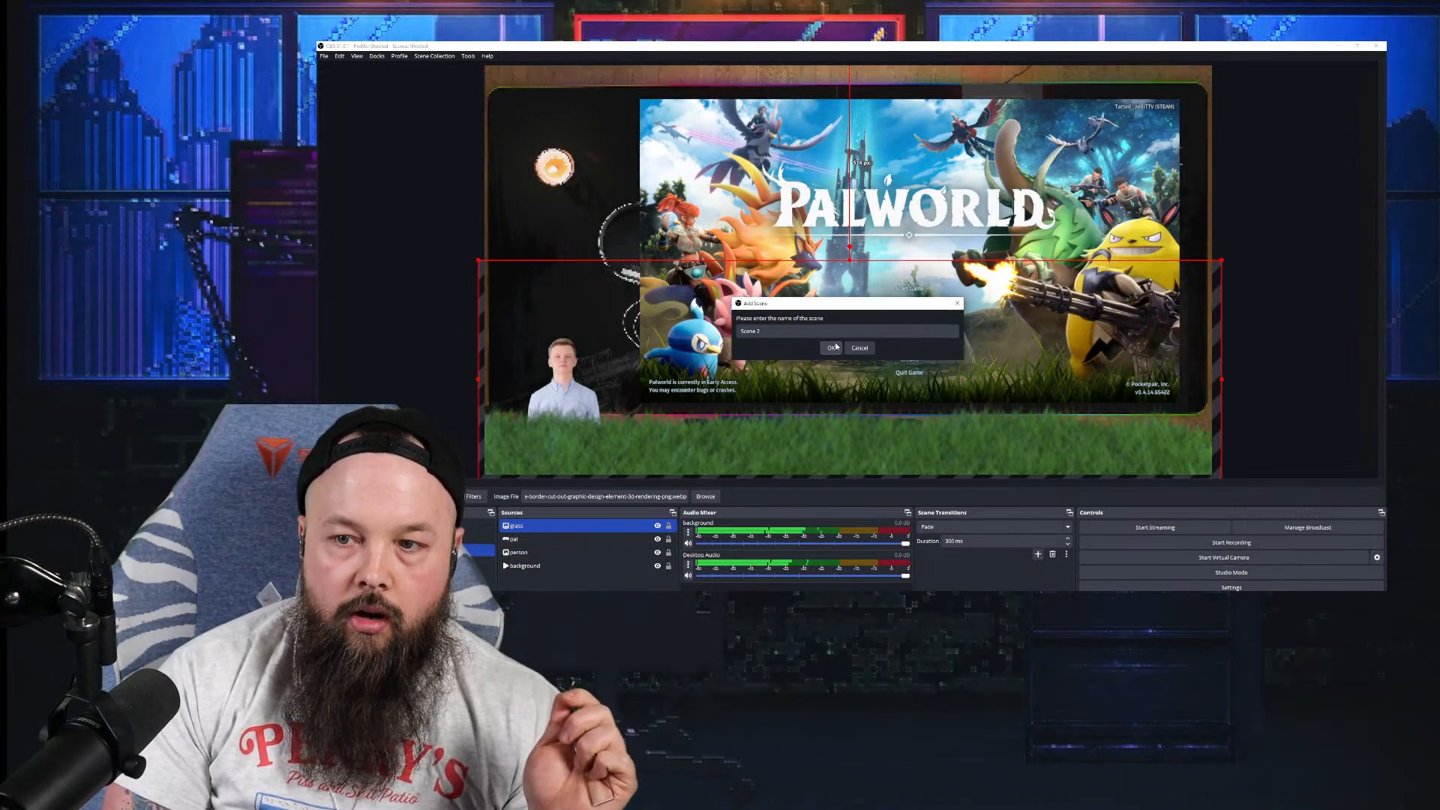
Step: Accept the default name for the new scene and start an image source named 'call'
{"action": "left_click_drag", "start_coordinate": [774, 331], "coordinate": [733, 336]}
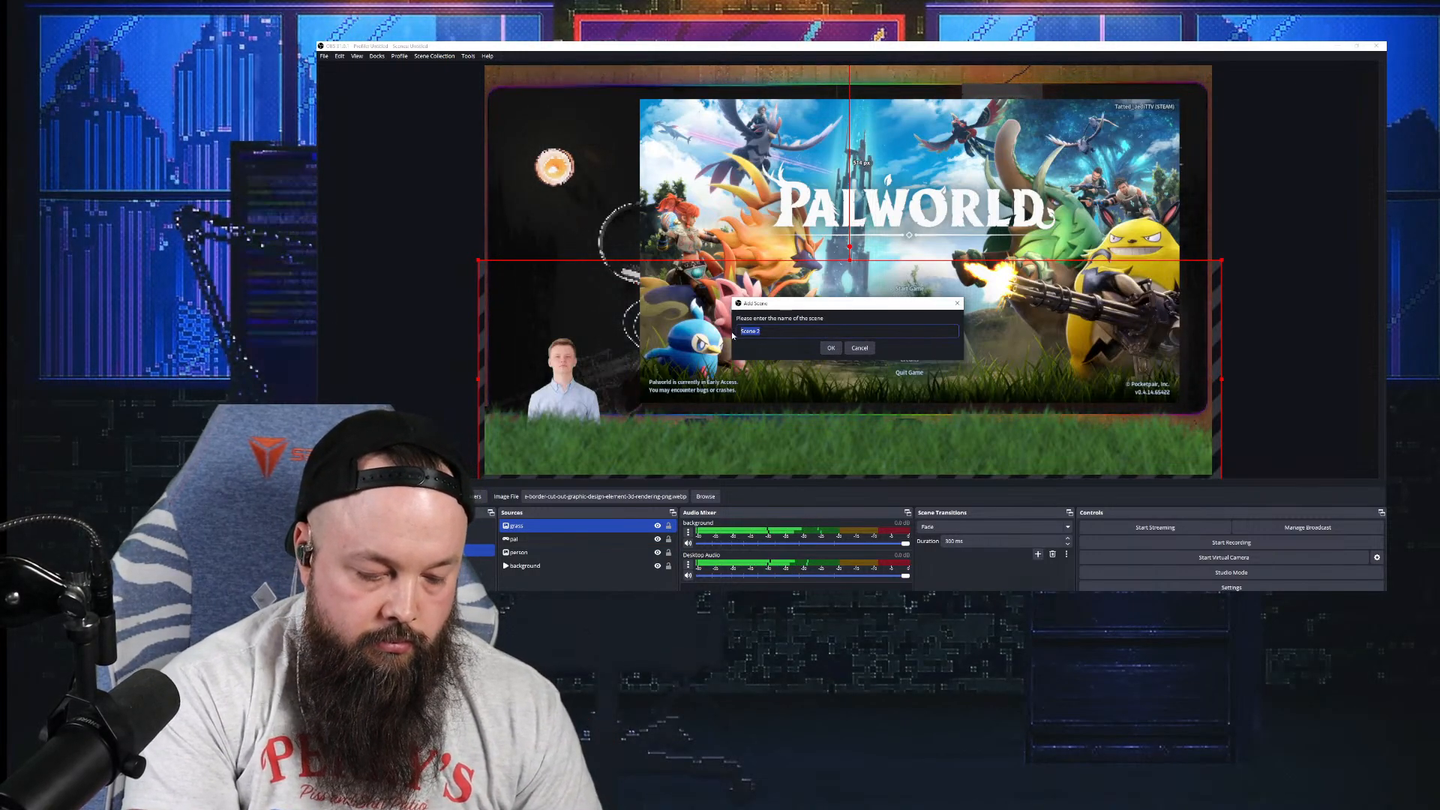
{"action": "key", "text": "Return"}
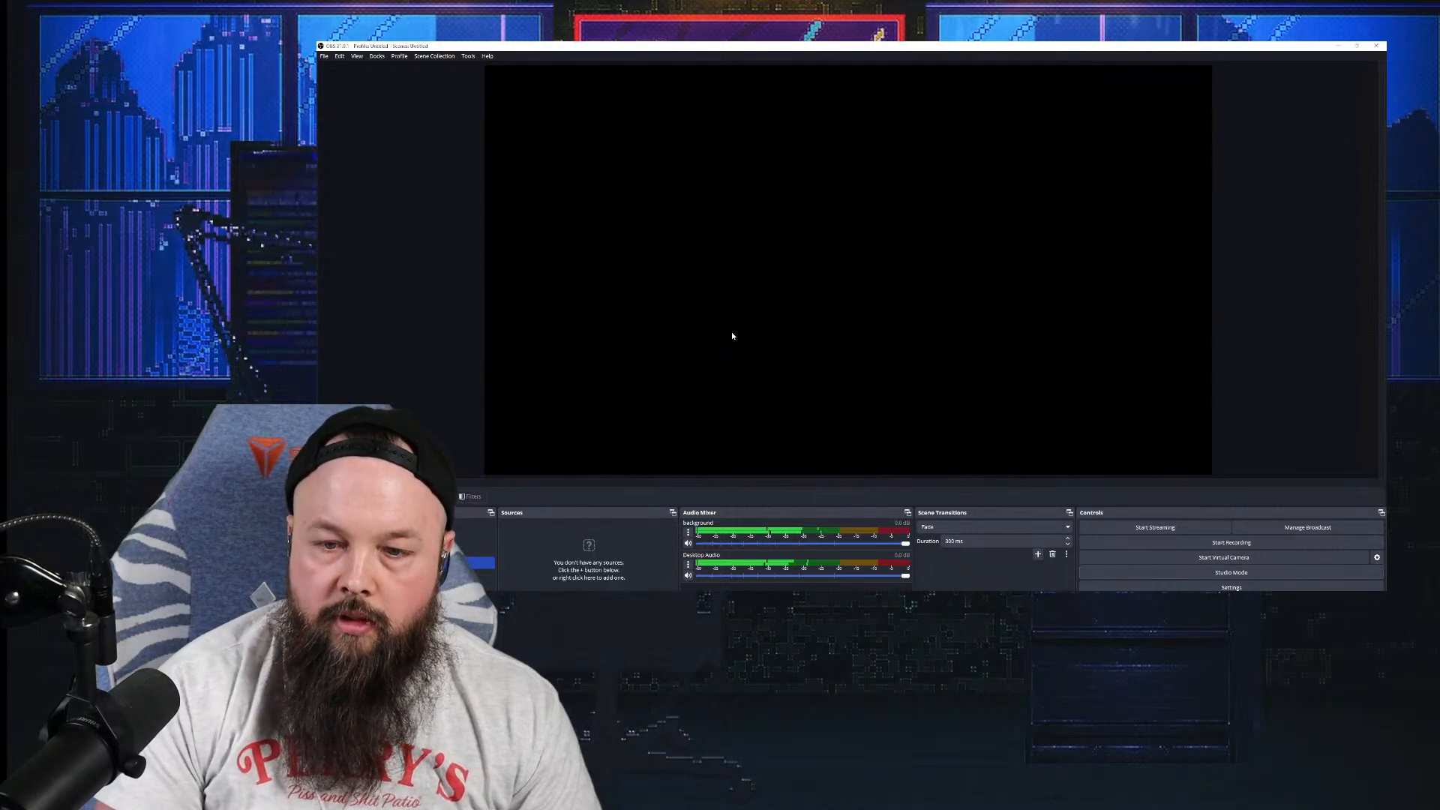
{"action": "left_click", "coordinate": [504, 600]}
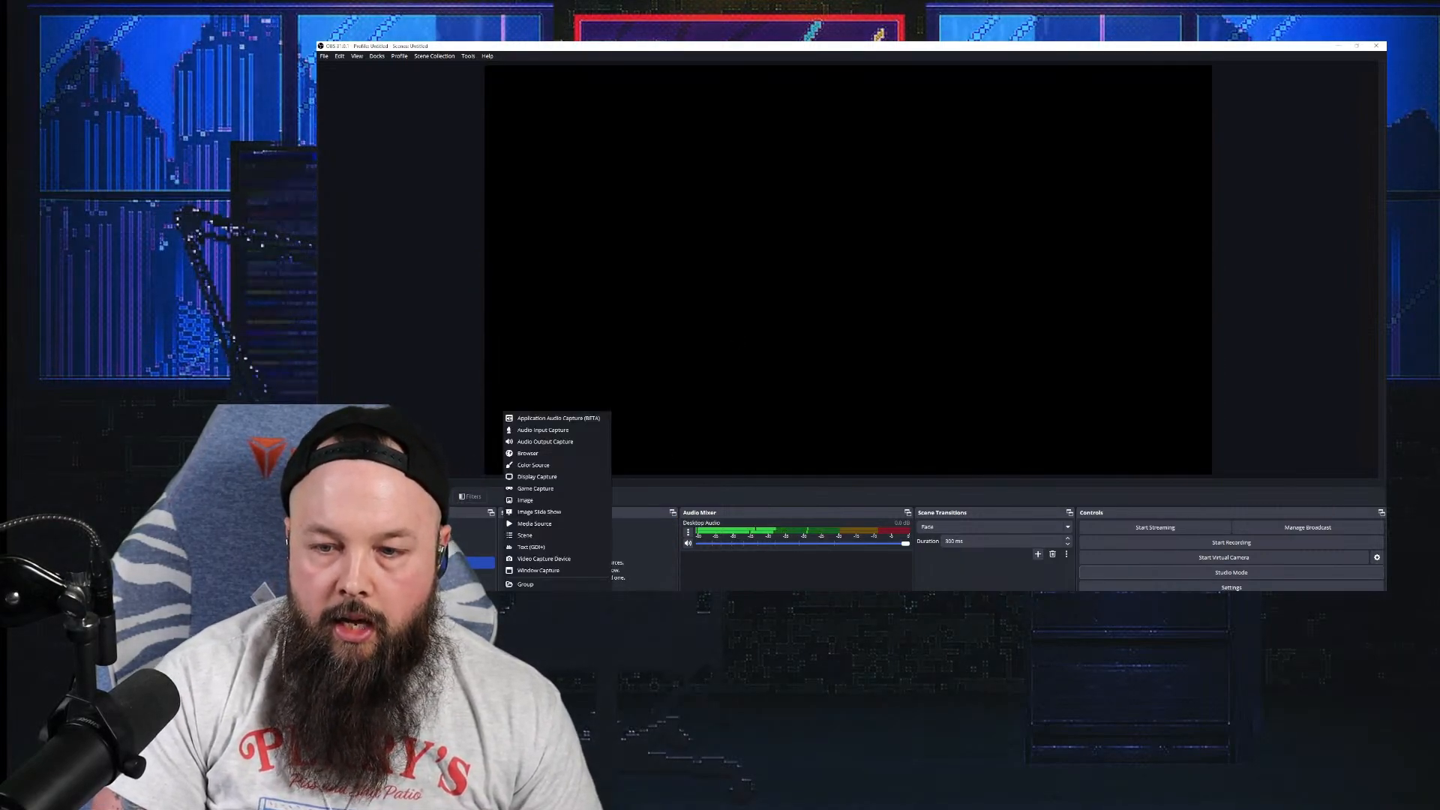
{"action": "left_click", "coordinate": [564, 501]}
{"action": "type", "text": "ca"}
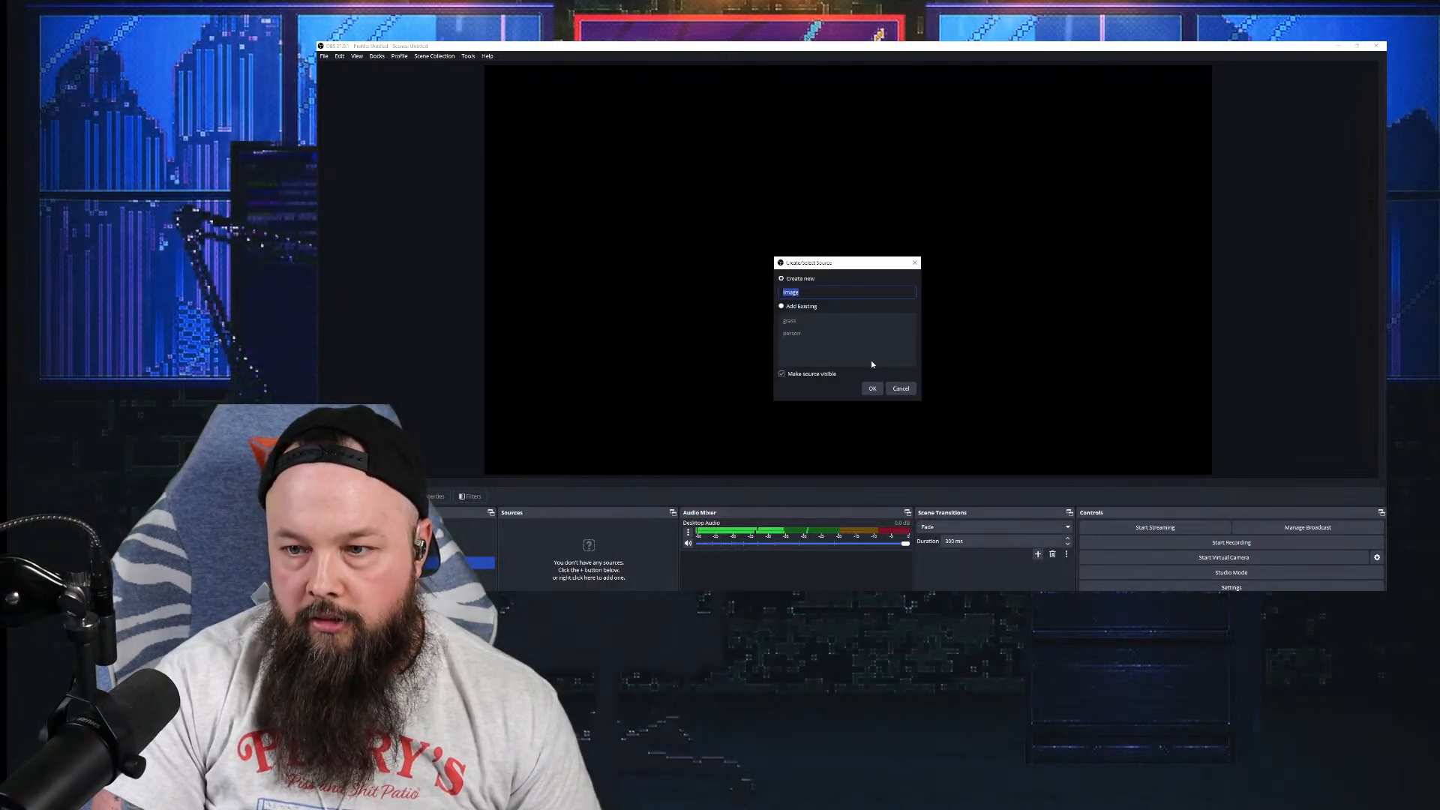
{"action": "type", "text": "ll"}
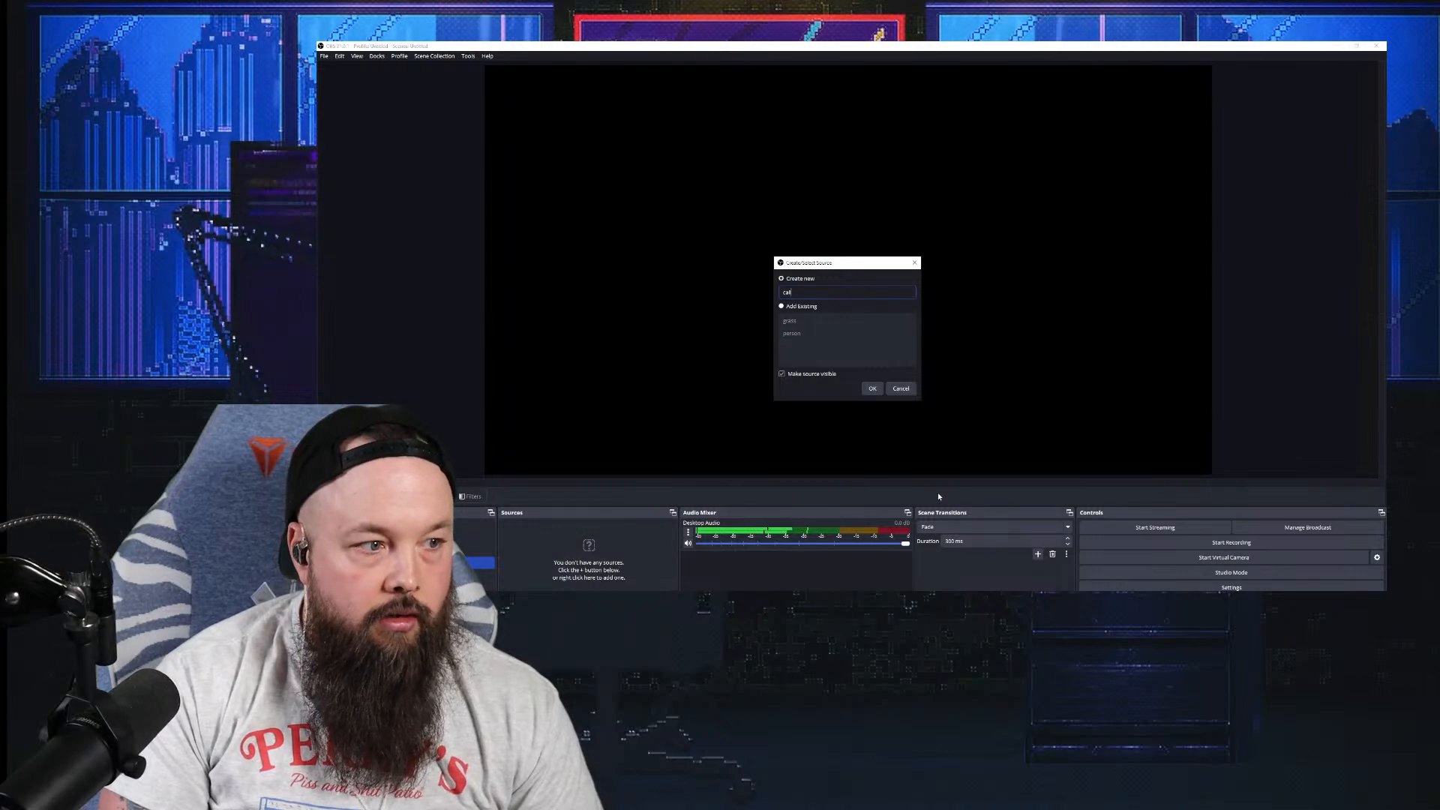
Step: Create the 'call' image source loaded with unnamed.png from Downloads
{"action": "left_click", "coordinate": [873, 389]}
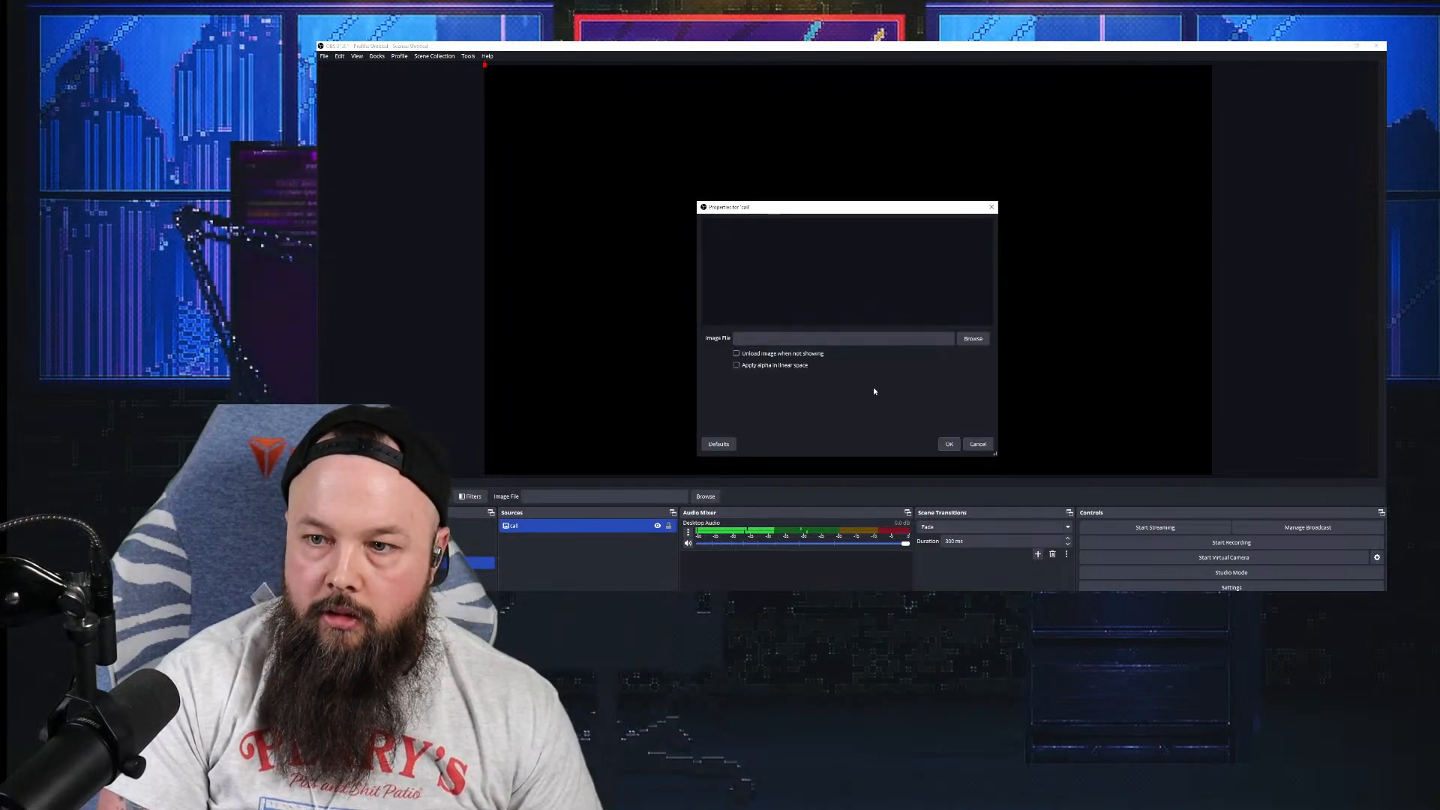
{"action": "left_click", "coordinate": [973, 339]}
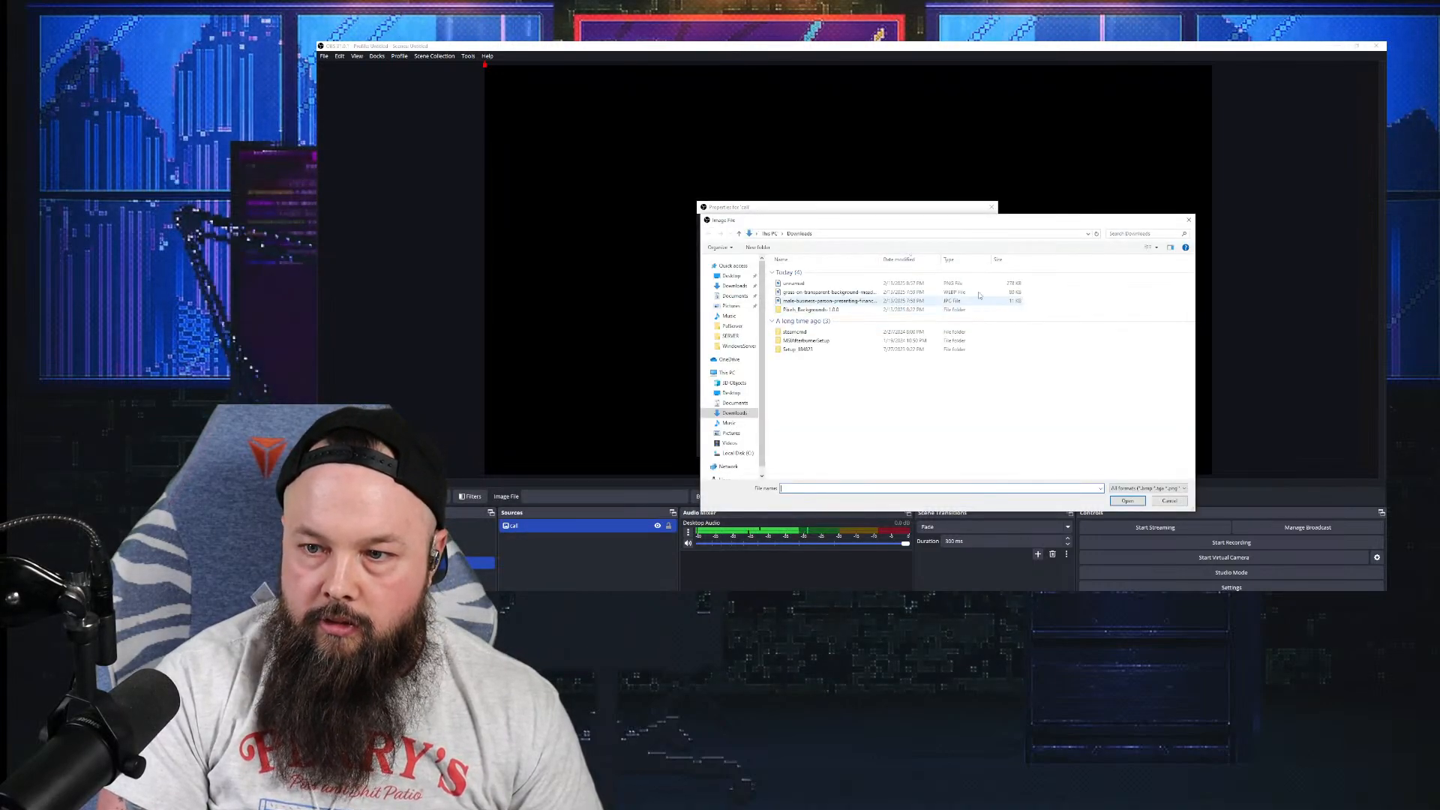
{"action": "left_click", "coordinate": [839, 284]}
{"action": "left_click", "coordinate": [1128, 500]}
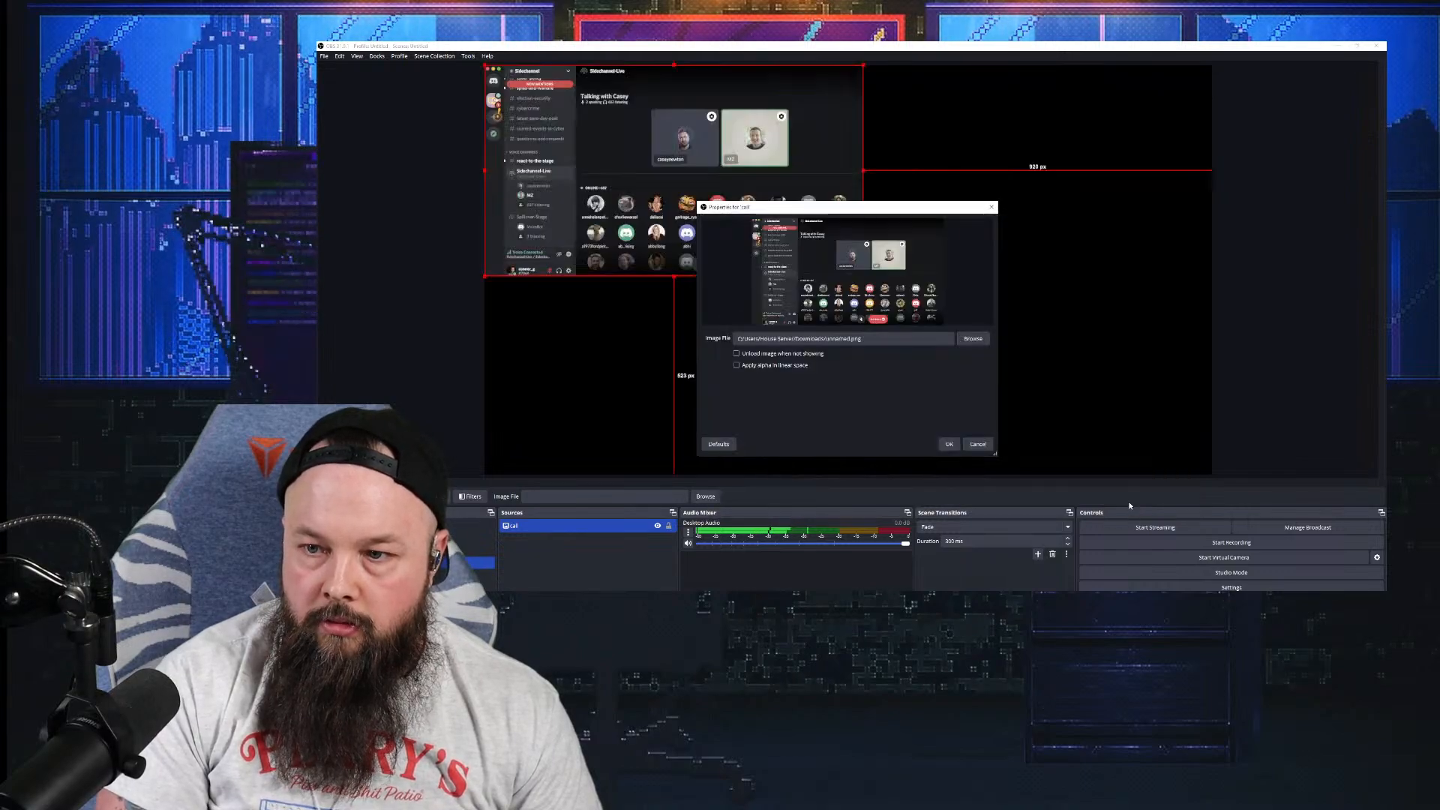
{"action": "left_click", "coordinate": [948, 444]}
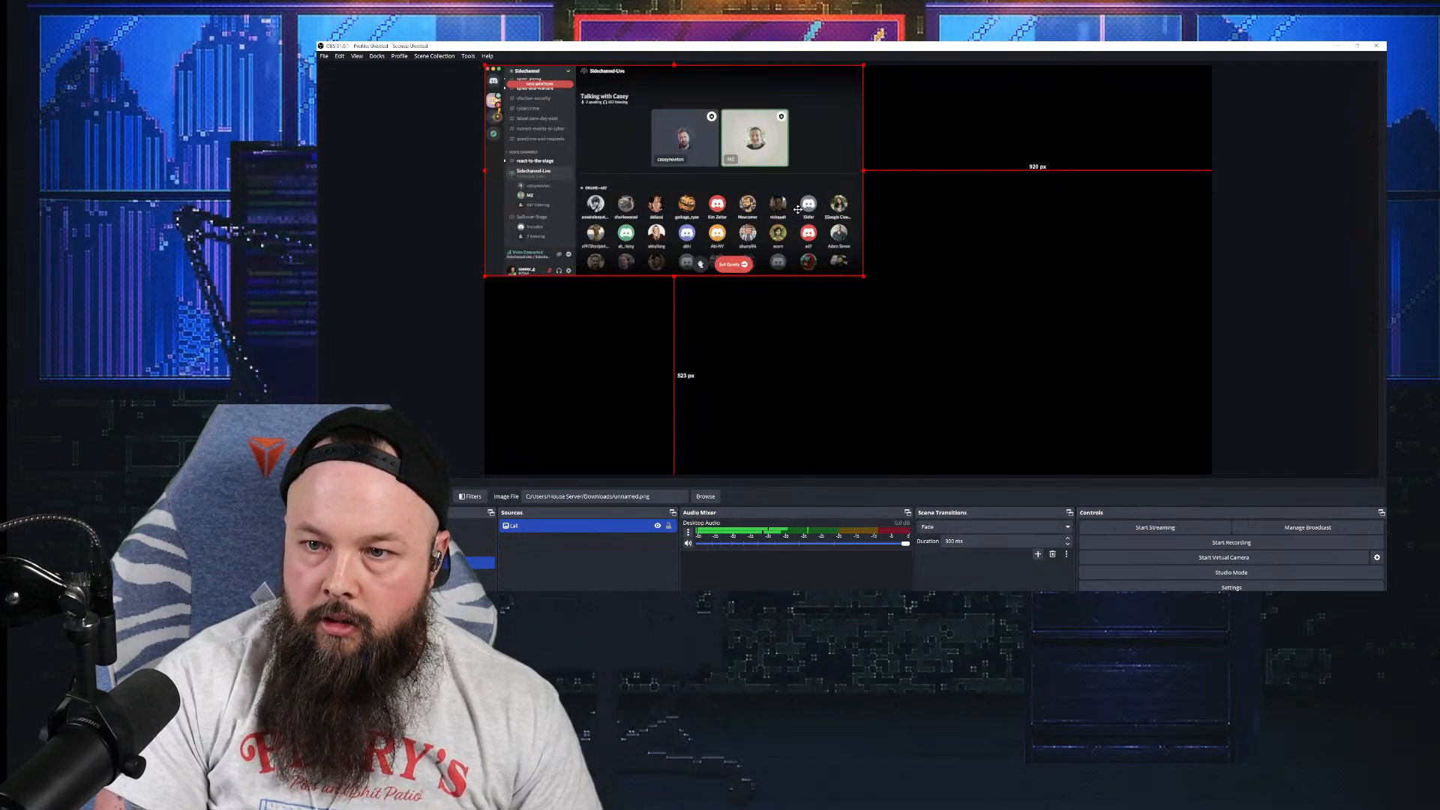
Step: Enlarge and reposition the Discord call image until it nearly fills the canvas
{"action": "left_click_drag", "start_coordinate": [847, 255], "coordinate": [872, 300]}
{"action": "left_click_drag", "start_coordinate": [890, 111], "coordinate": [1082, 21]}
{"action": "left_click_drag", "start_coordinate": [898, 184], "coordinate": [839, 387]}
{"action": "left_click_drag", "start_coordinate": [1022, 206], "coordinate": [1194, 111]}
{"action": "left_click_drag", "start_coordinate": [947, 231], "coordinate": [971, 183]}
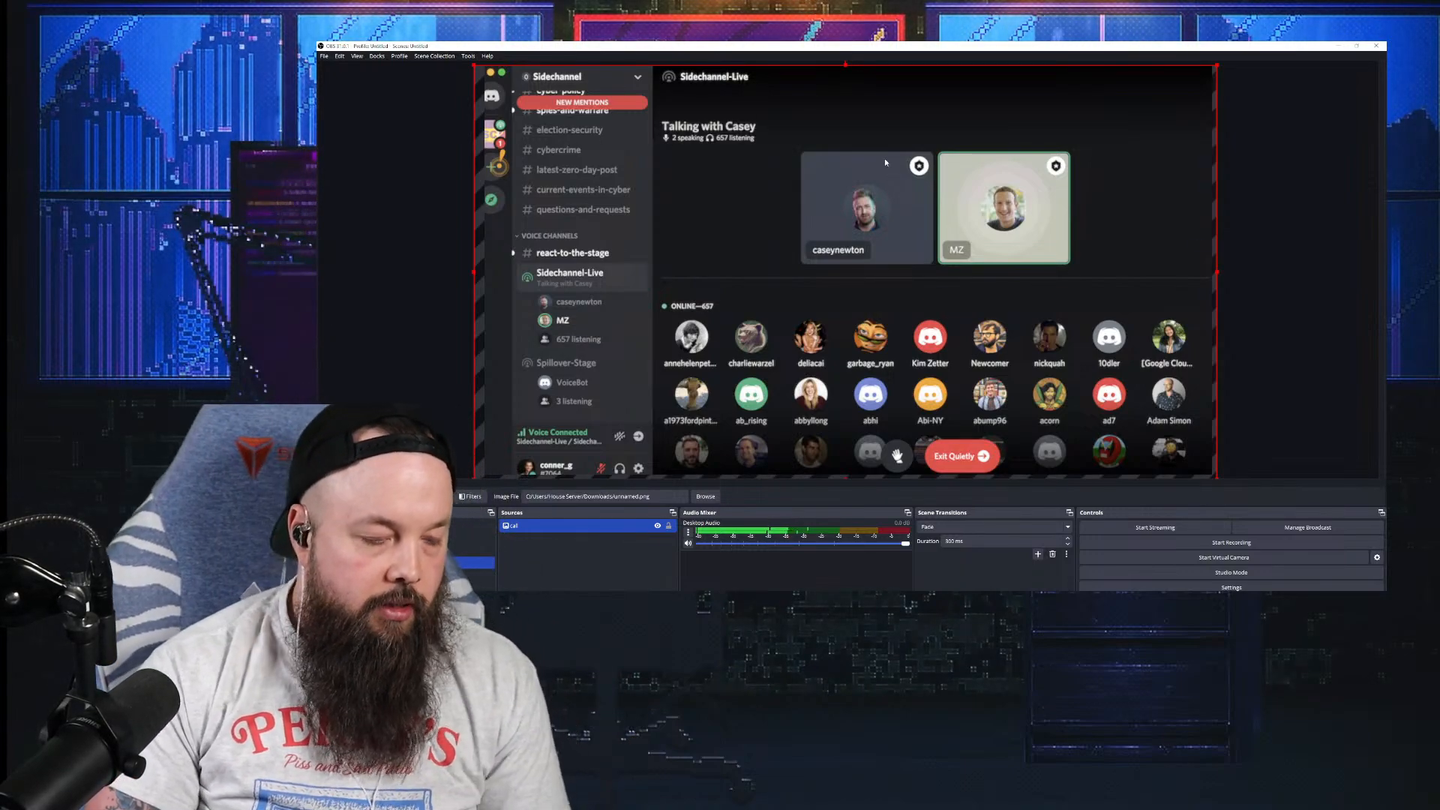
{"action": "left_click_drag", "start_coordinate": [836, 210], "coordinate": [861, 197]}
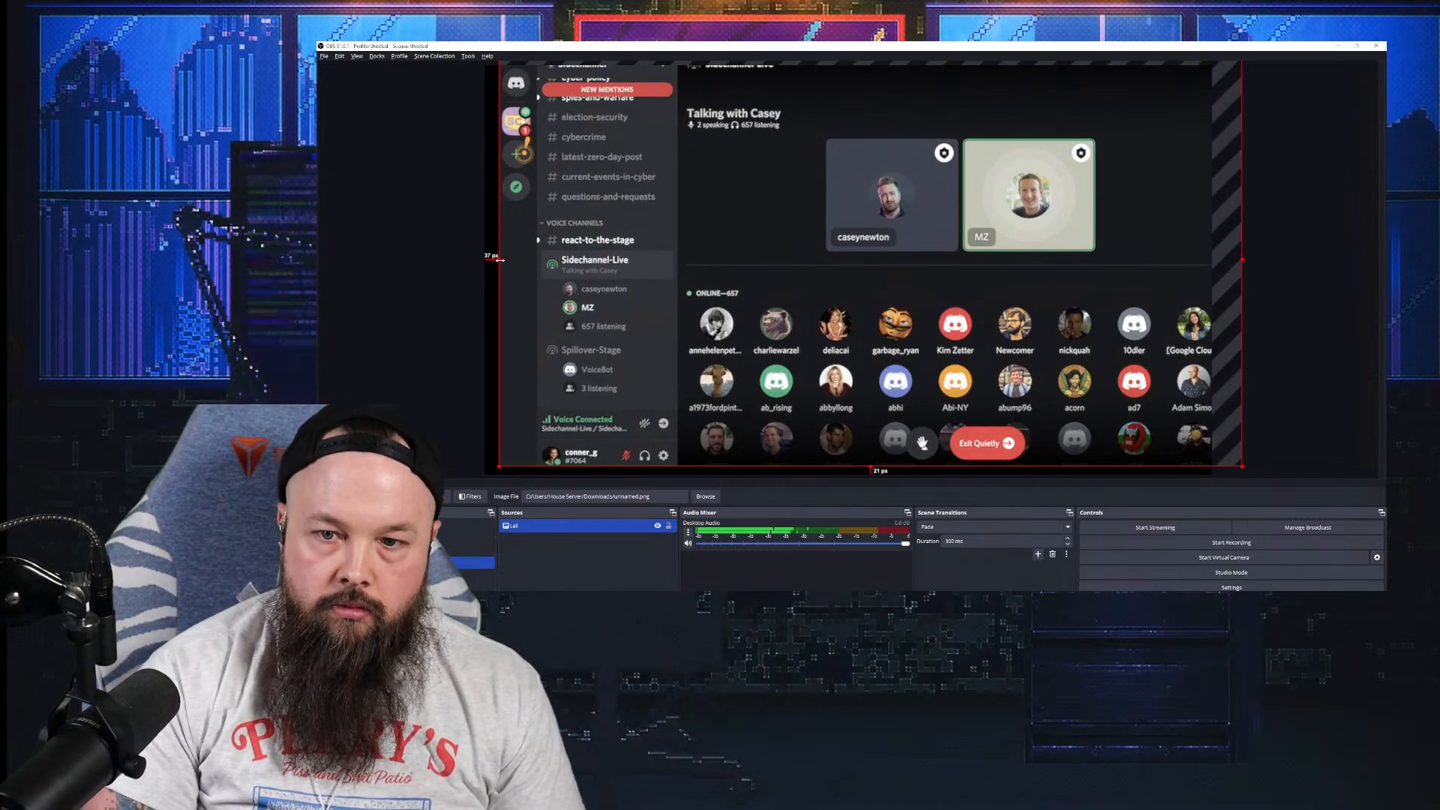
Step: Crop the left, bottom and right edges down to the two speaker tiles
{"action": "left_click_drag", "start_coordinate": [499, 259], "coordinate": [681, 273]}
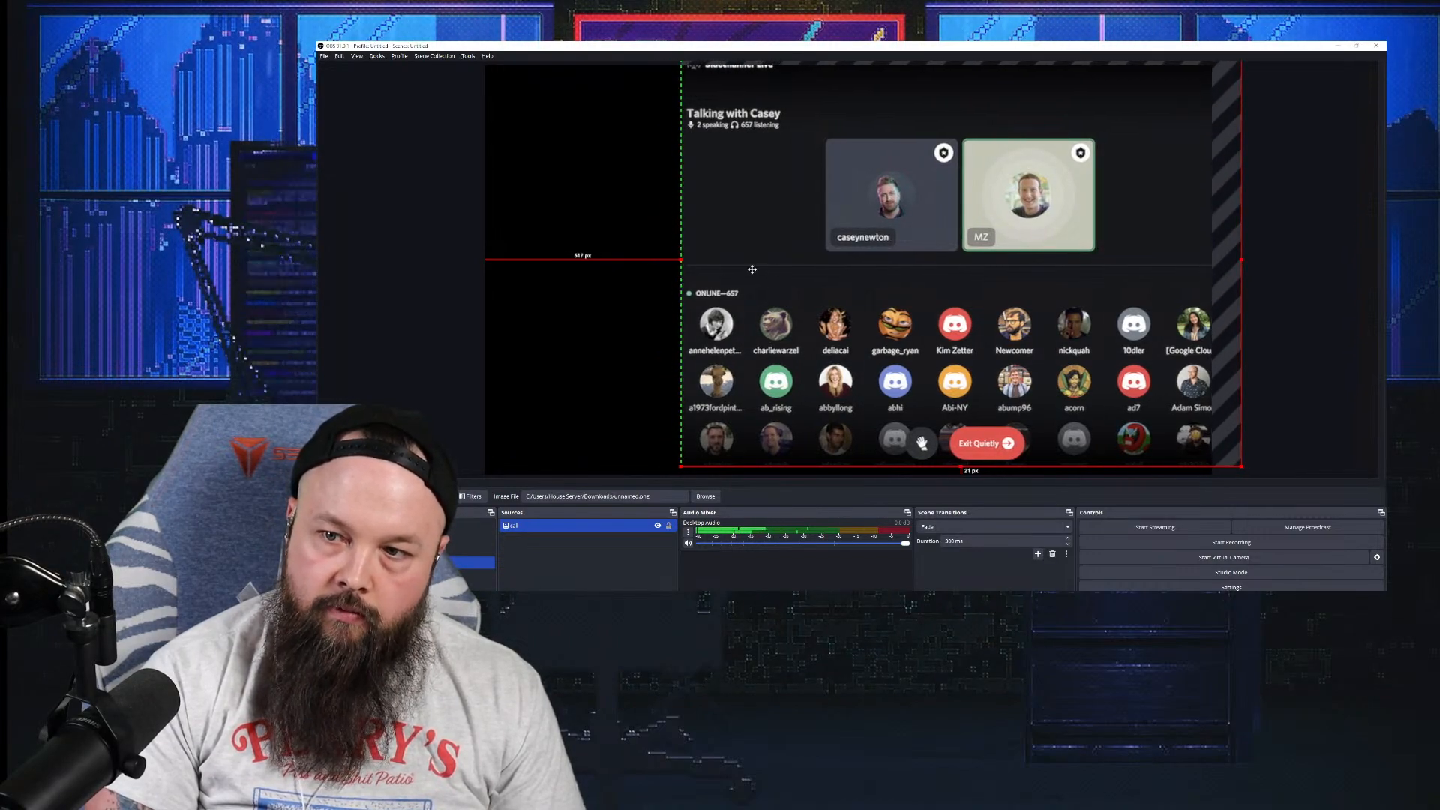
{"action": "left_click_drag", "start_coordinate": [794, 250], "coordinate": [661, 213]}
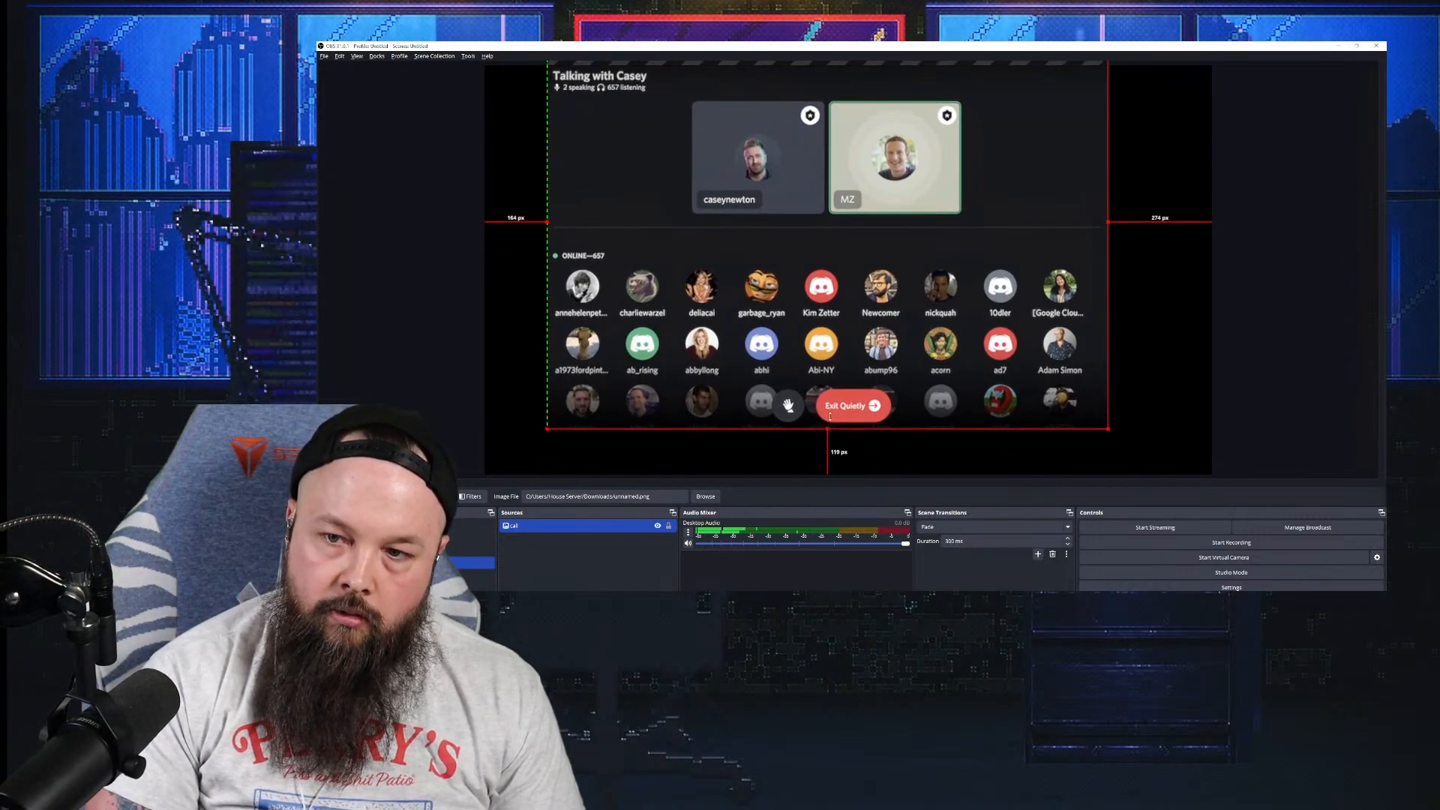
{"action": "left_click_drag", "start_coordinate": [827, 430], "coordinate": [763, 440]}
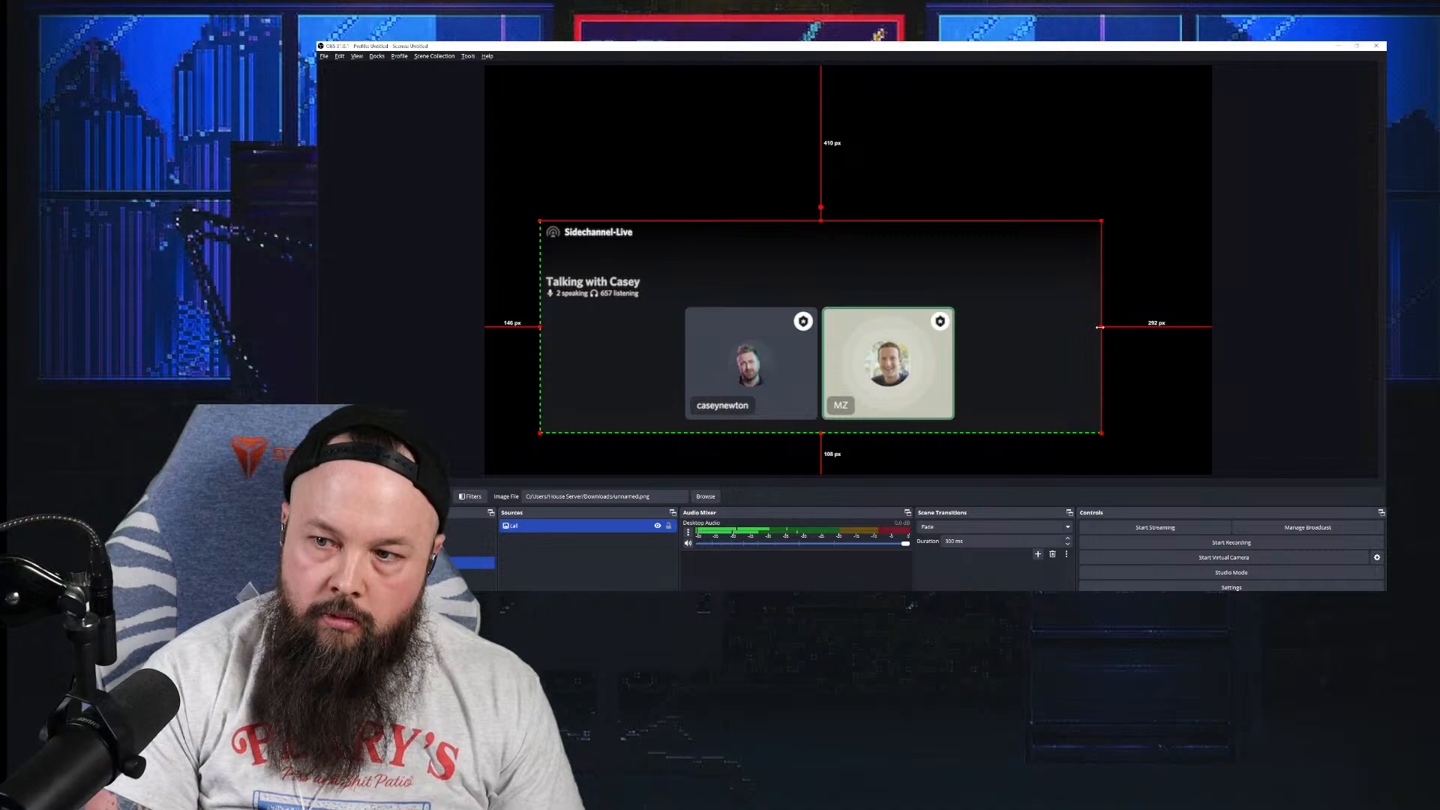
{"action": "left_click_drag", "start_coordinate": [1100, 327], "coordinate": [985, 349]}
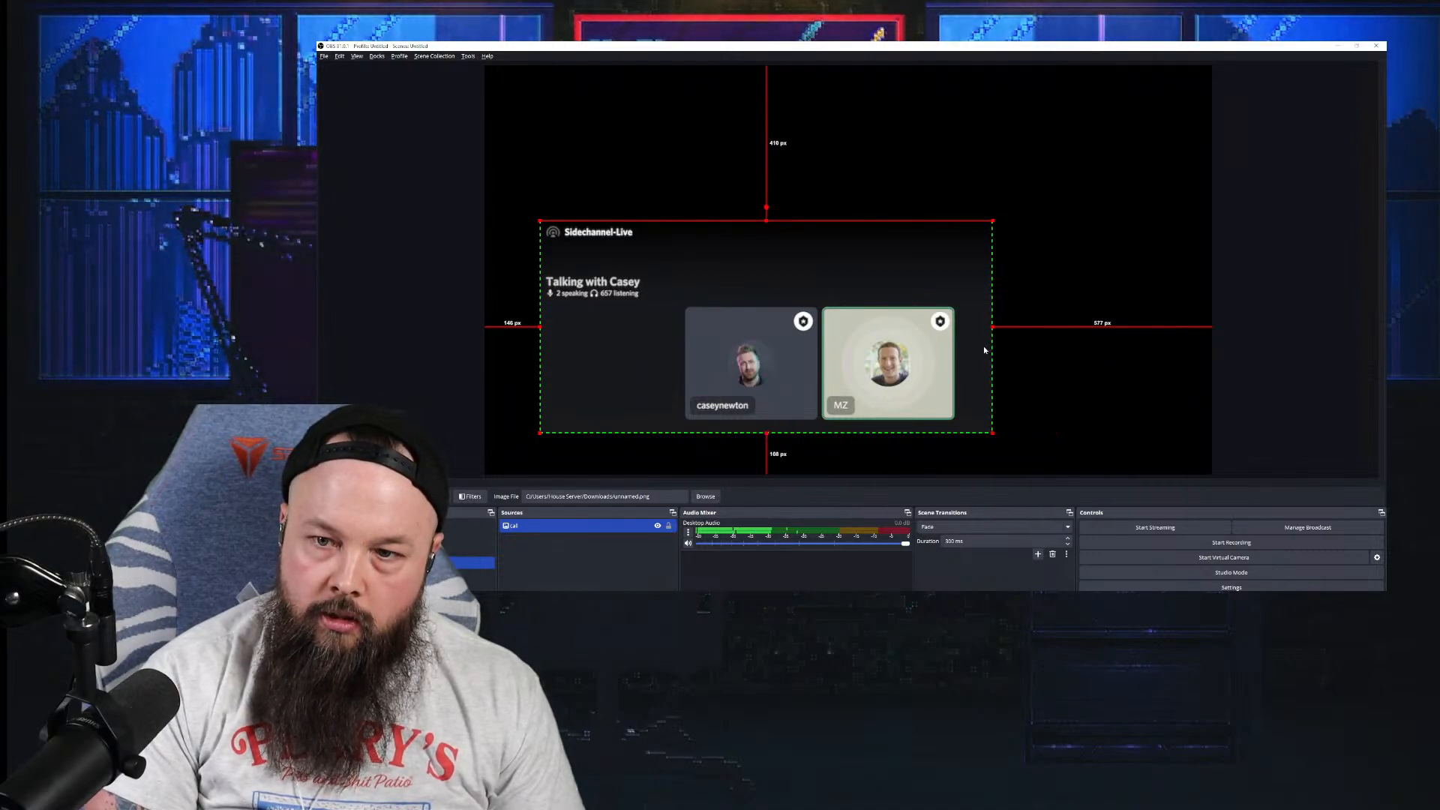
{"action": "left_click_drag", "start_coordinate": [544, 328], "coordinate": [621, 332]}
Step: Apply Transform > Fit to screen to the cropped call image, then deselect it
{"action": "left_click", "coordinate": [633, 172]}
{"action": "right_click", "coordinate": [756, 348]}
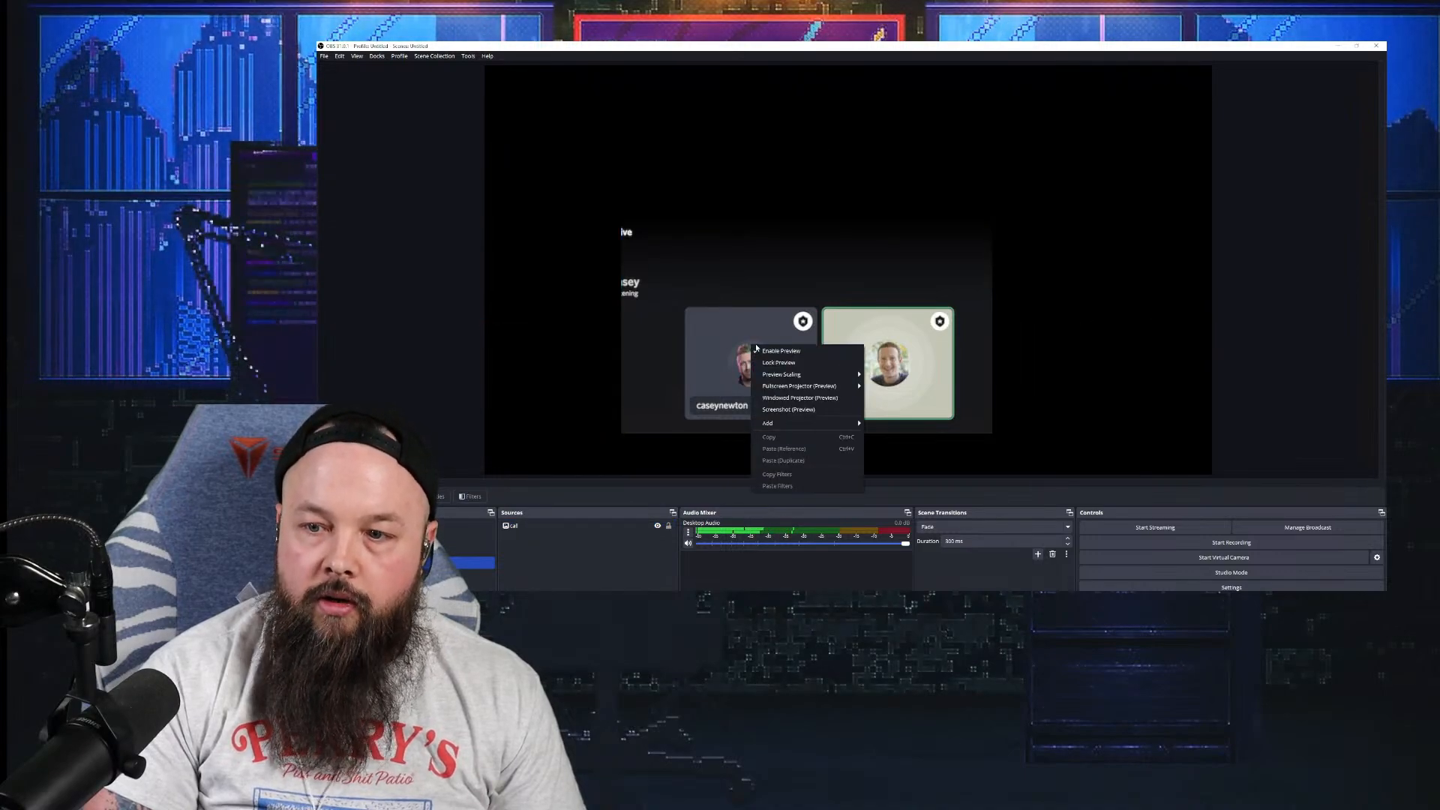
{"action": "left_click", "coordinate": [741, 318]}
{"action": "left_click", "coordinate": [745, 290]}
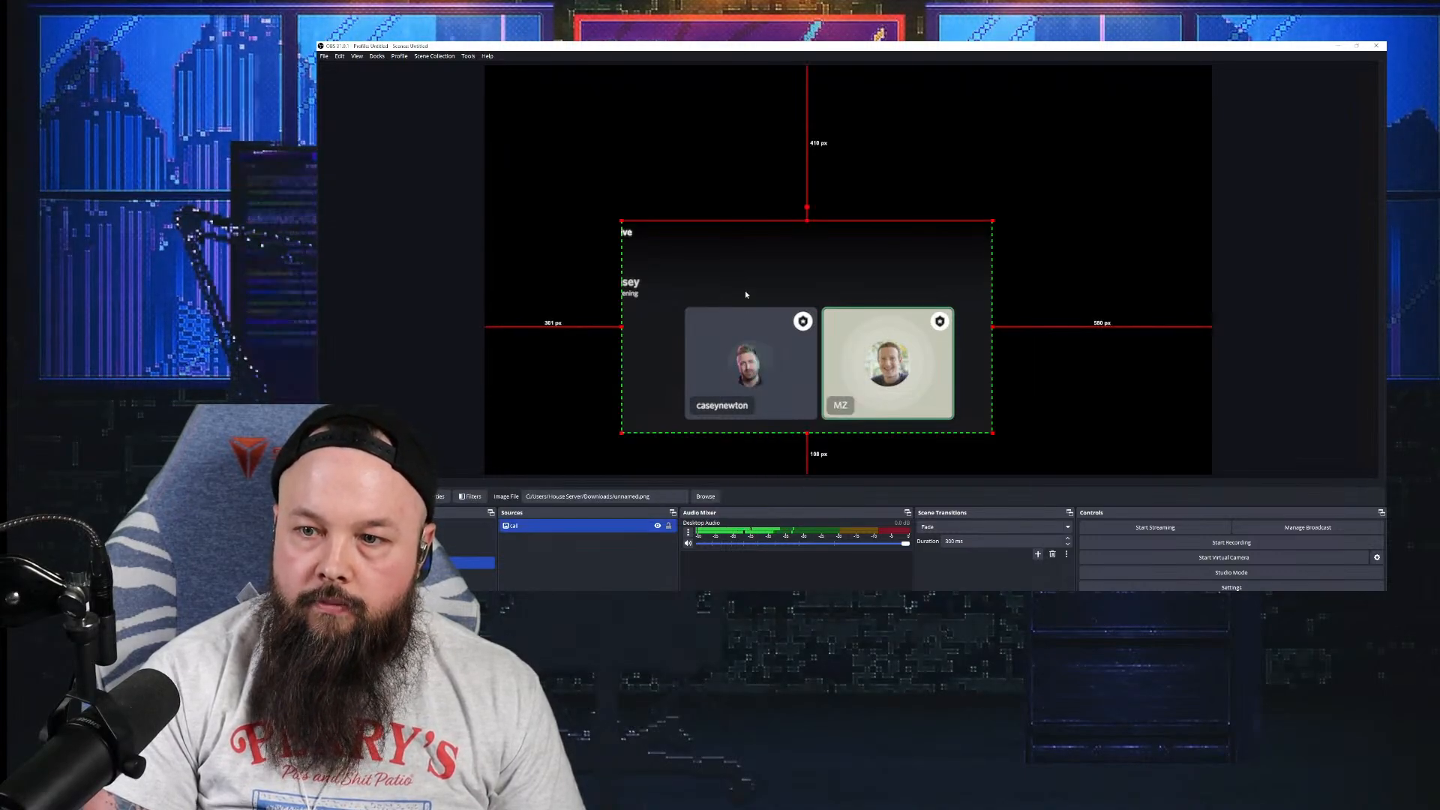
{"action": "right_click", "coordinate": [744, 290]}
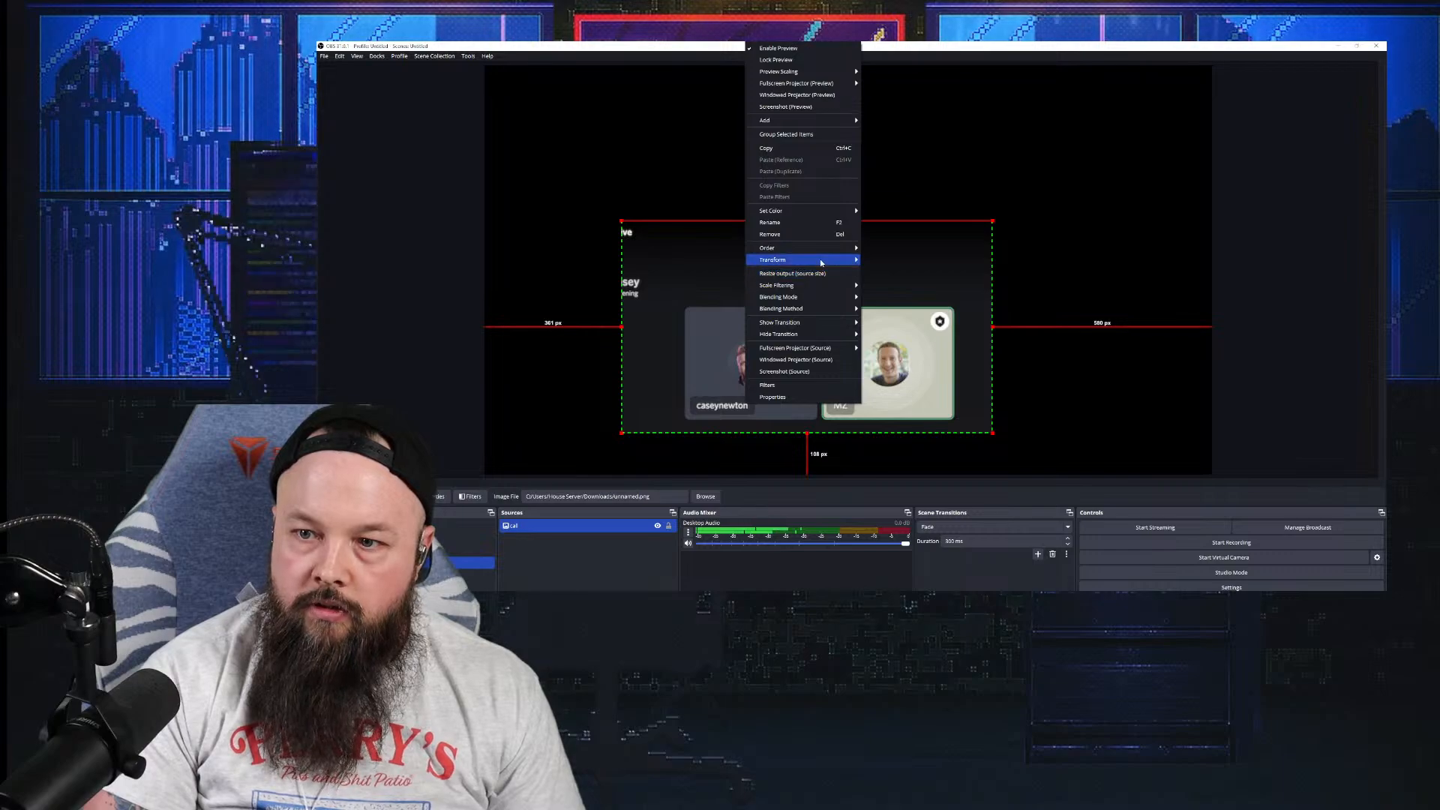
{"action": "mouse_move", "coordinate": [820, 259]}
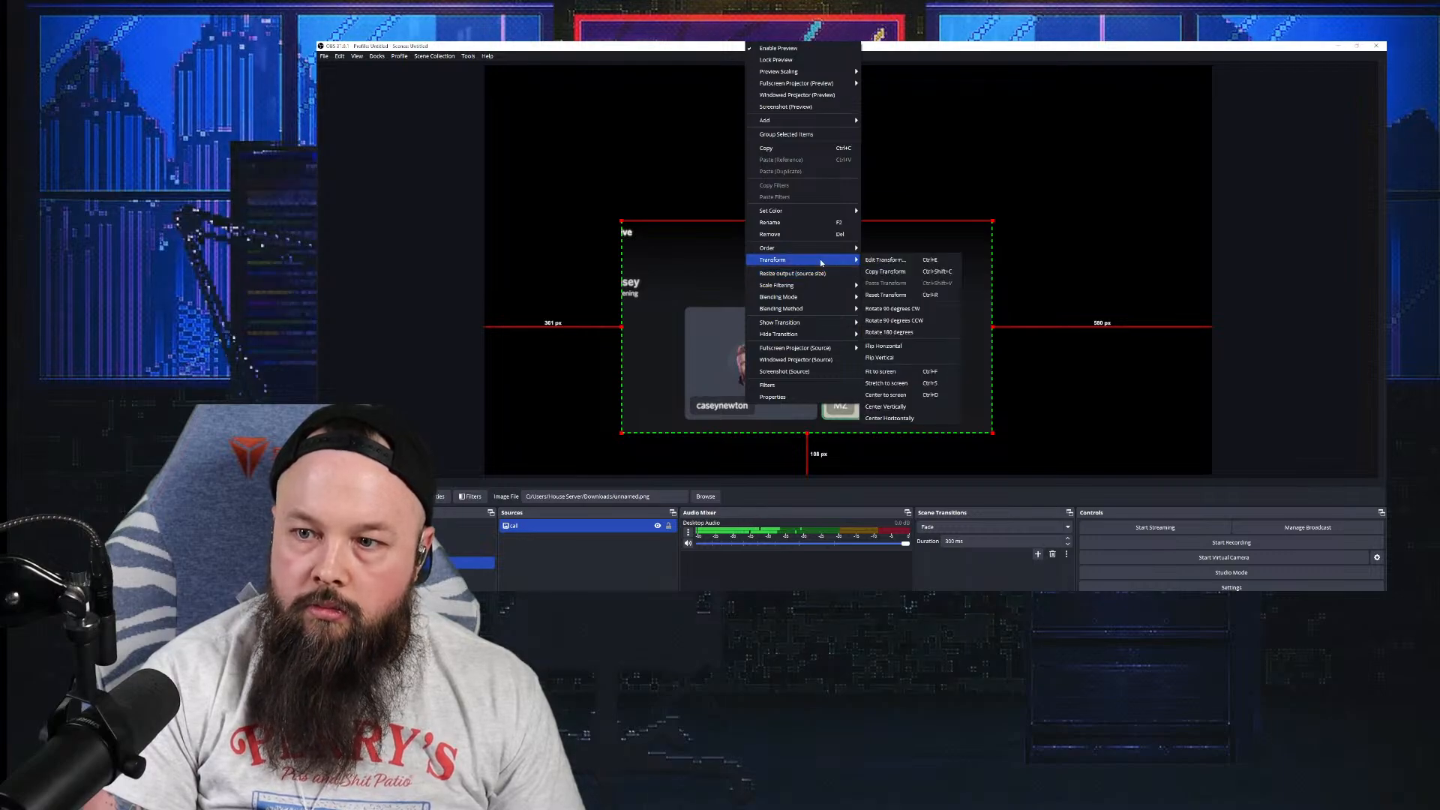
{"action": "left_click", "coordinate": [889, 371]}
{"action": "left_click", "coordinate": [1324, 255]}
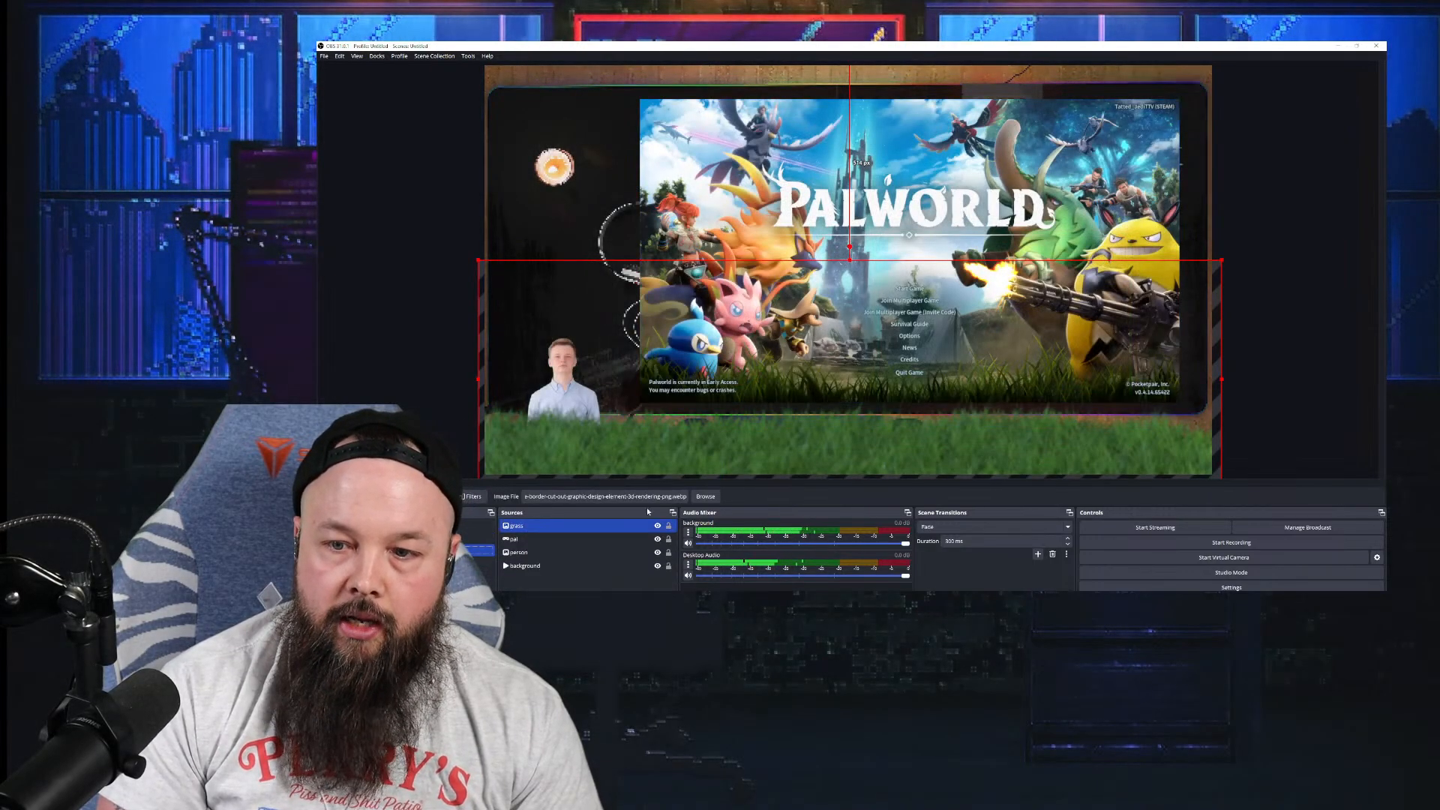
Step: Toggle the grass strip's visibility off and back on
{"action": "left_click", "coordinate": [658, 538], "text": "ctrl"}
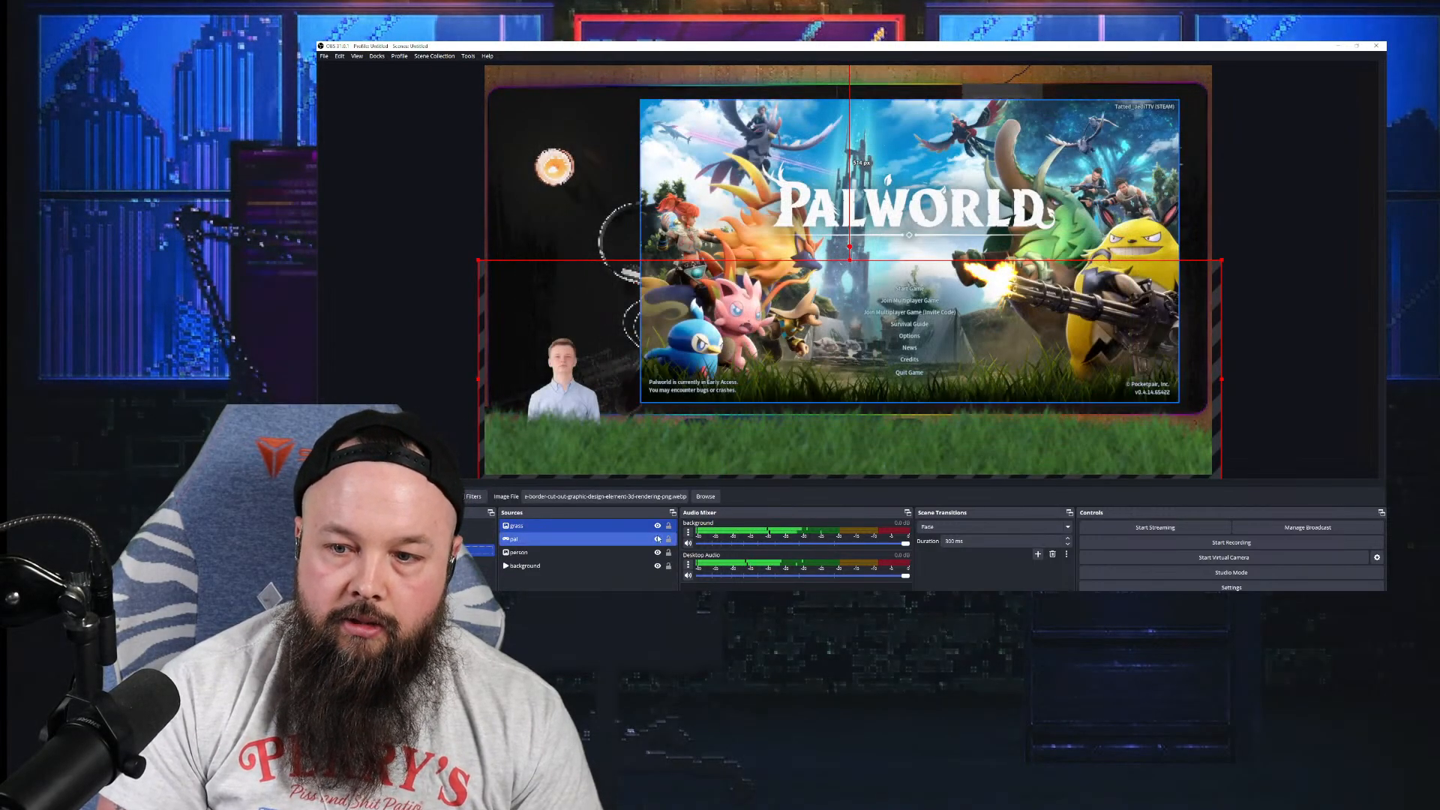
{"action": "left_click", "coordinate": [649, 526]}
{"action": "left_click", "coordinate": [657, 525]}
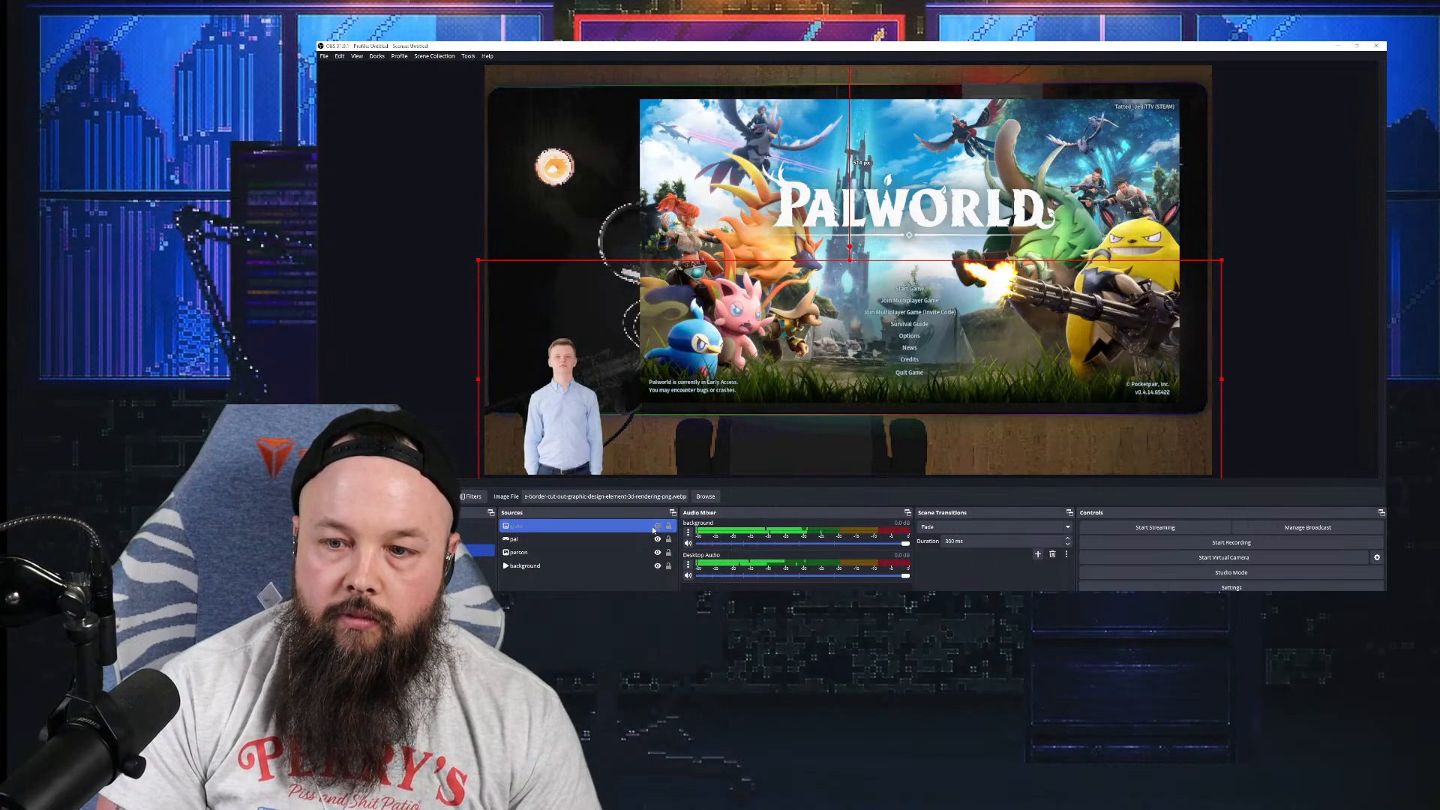
{"action": "left_click", "coordinate": [657, 526]}
Step: Select only the Palworld capture source and hide it
{"action": "left_click", "coordinate": [644, 567], "text": "ctrl"}
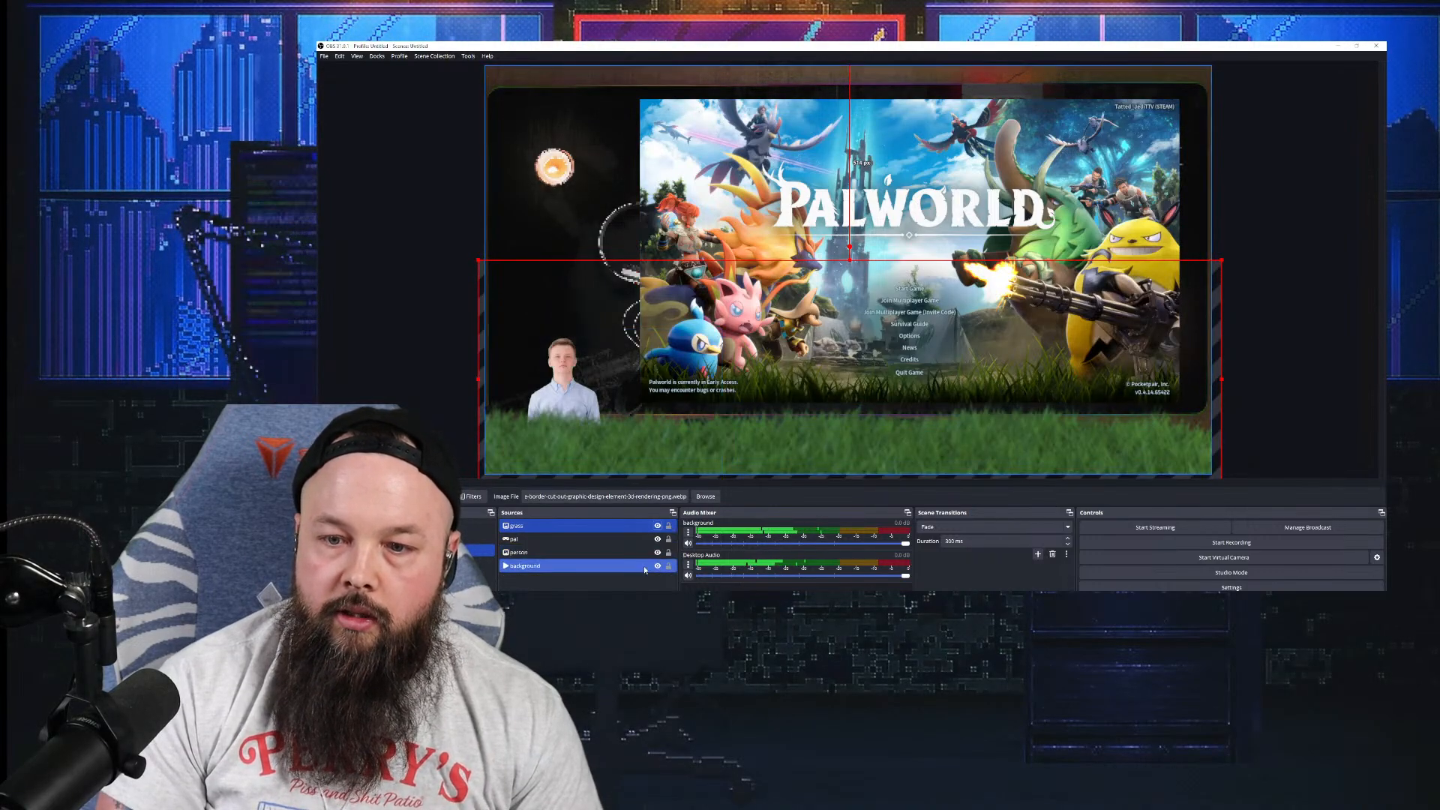
{"action": "left_click", "coordinate": [644, 567], "text": "ctrl"}
{"action": "left_click", "coordinate": [651, 540], "text": "ctrl"}
{"action": "left_click", "coordinate": [650, 540]}
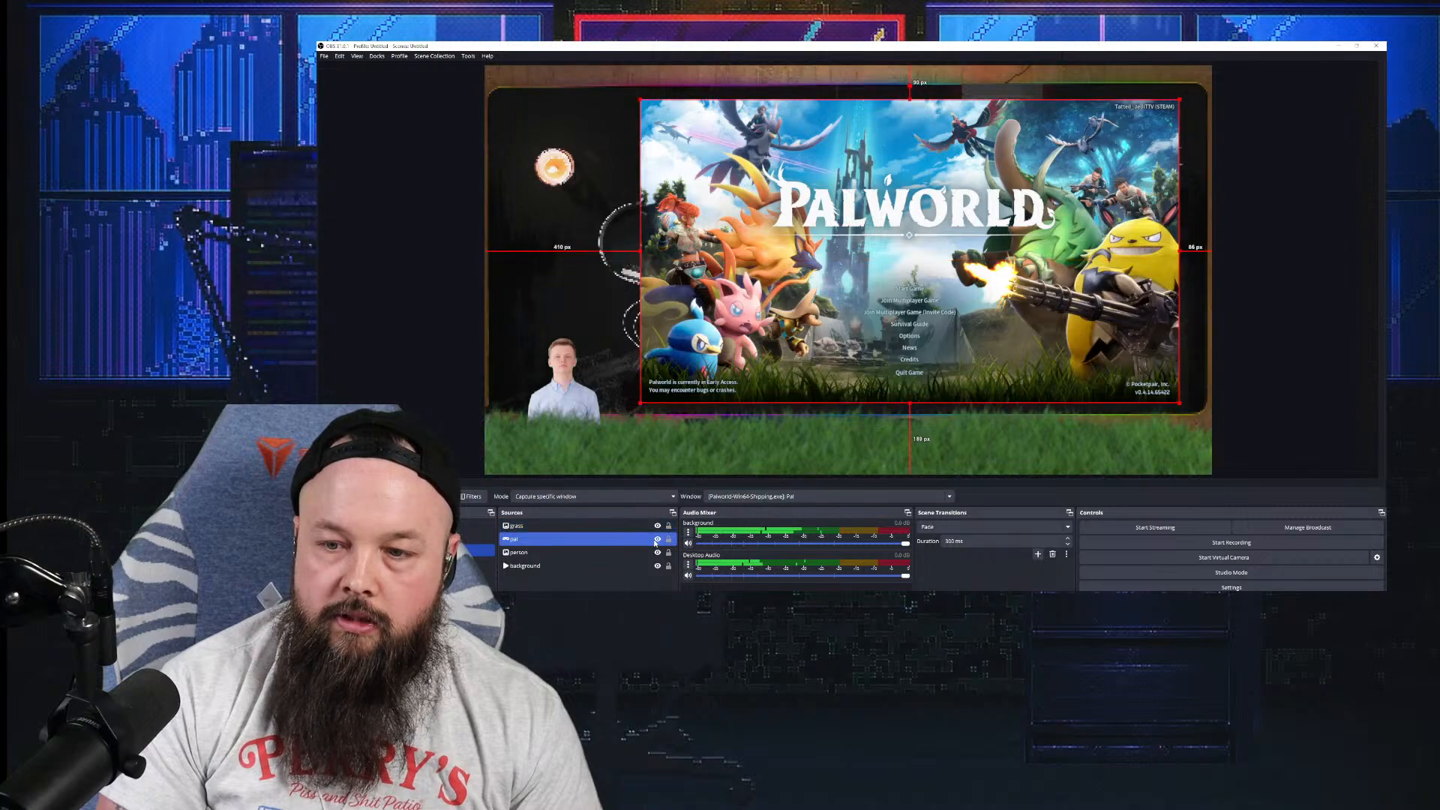
{"action": "left_click", "coordinate": [658, 540]}
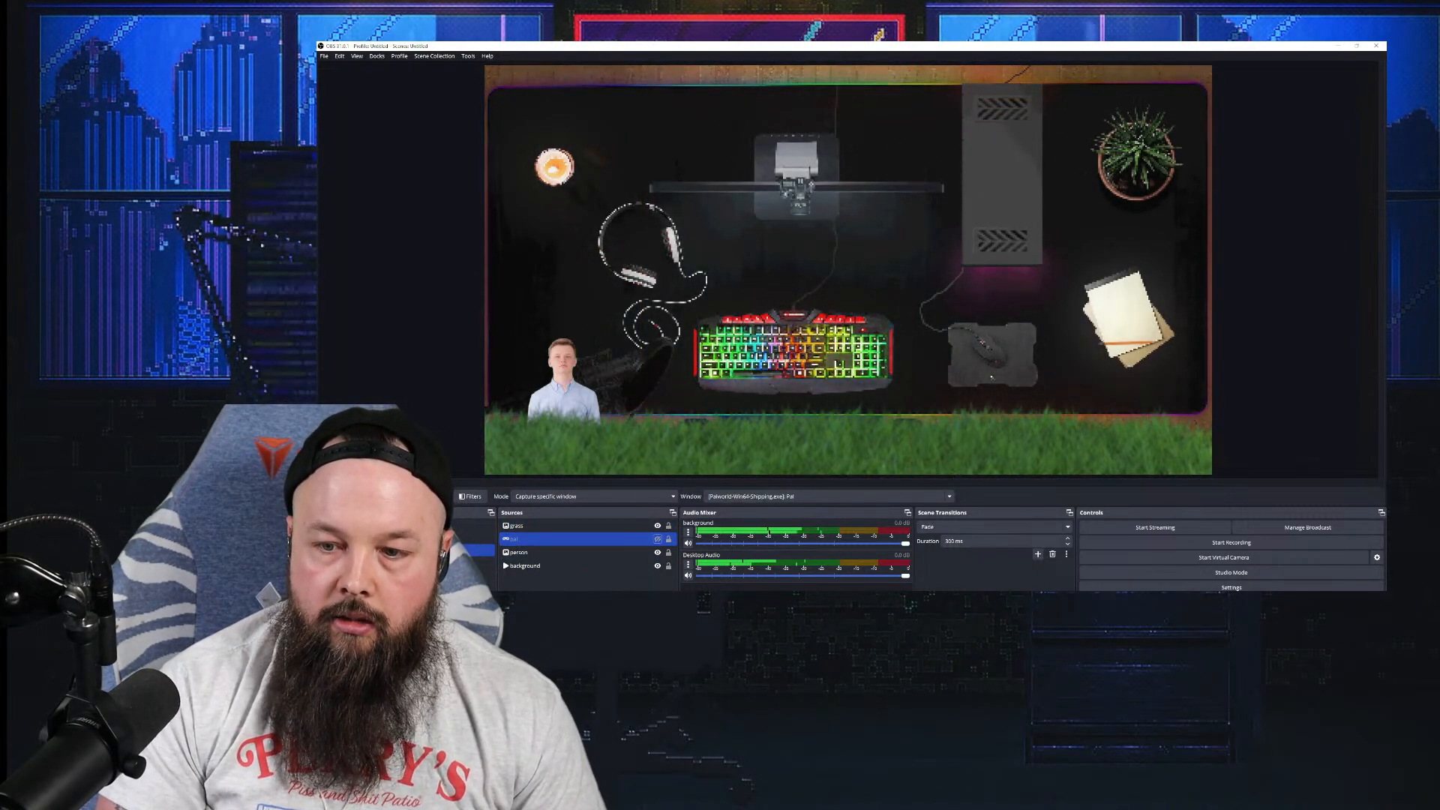
Step: In Chrome, close the StreamElements tab and switch to the Amazon Keyboard Bundle YouTube video
{"action": "key", "text": "alt+Tab"}
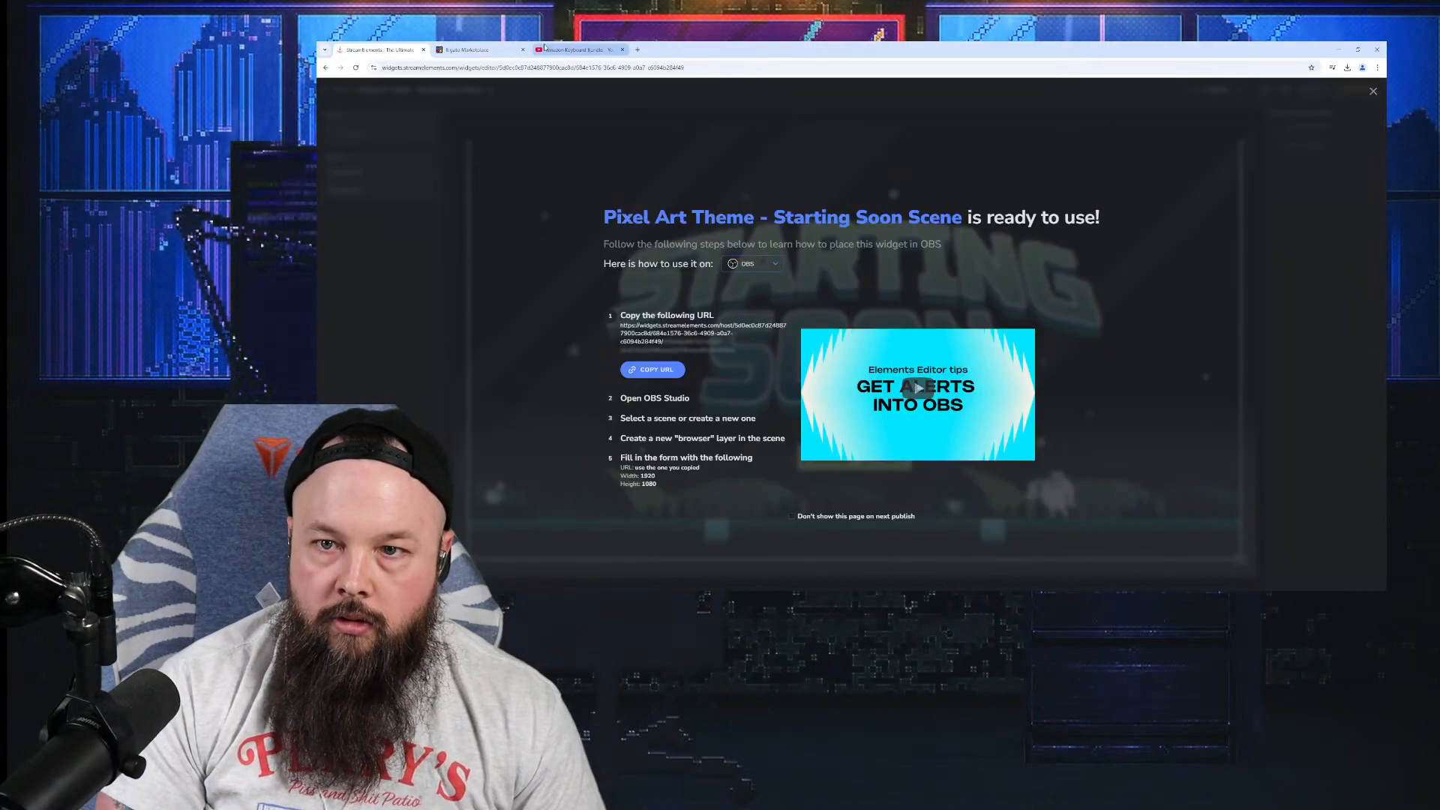
{"action": "left_click", "coordinate": [422, 50]}
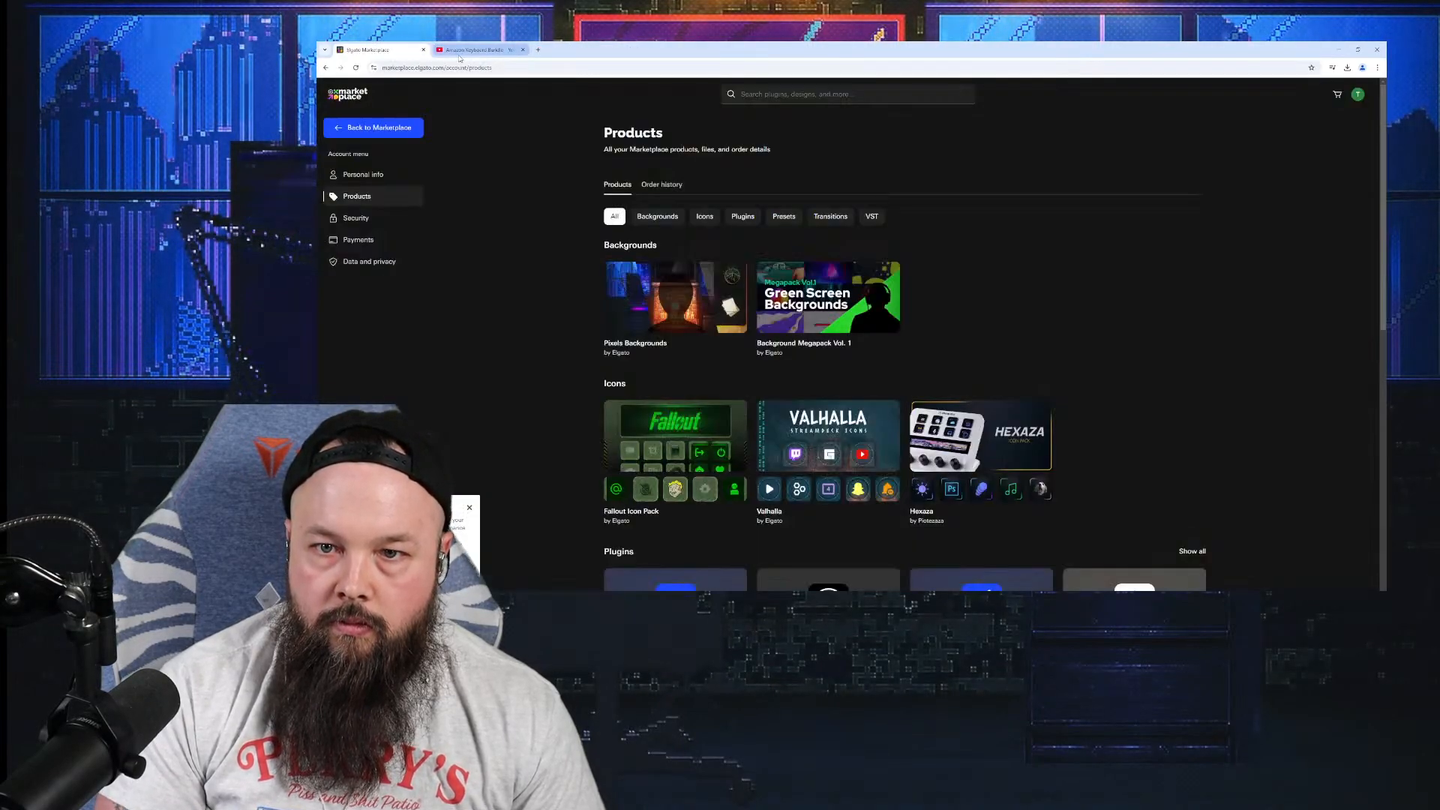
{"action": "left_click", "coordinate": [460, 52]}
Step: Dismiss the YouTube TV promotion popup and reposition the browser window
{"action": "key", "text": "alt+Tab"}
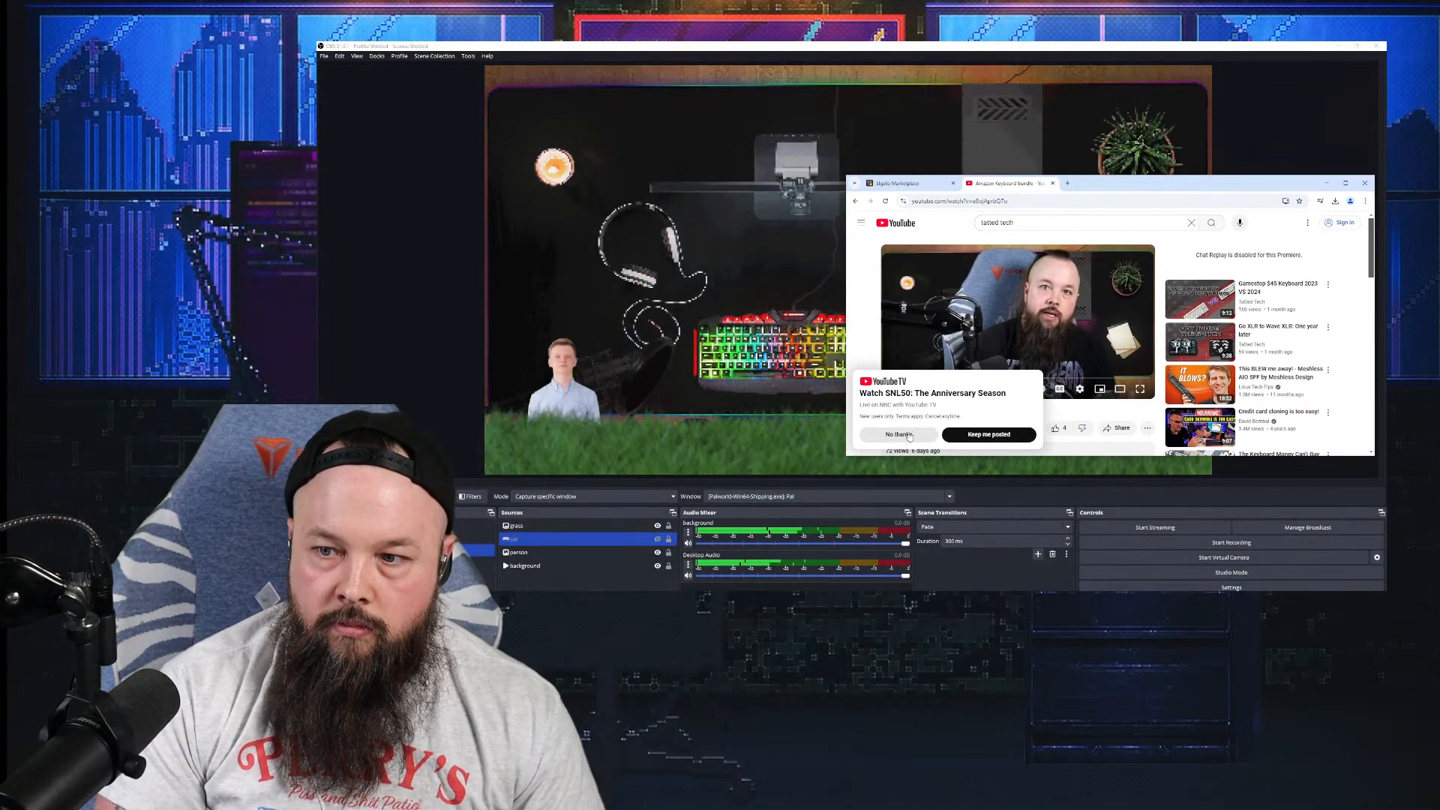
{"action": "left_click", "coordinate": [906, 435]}
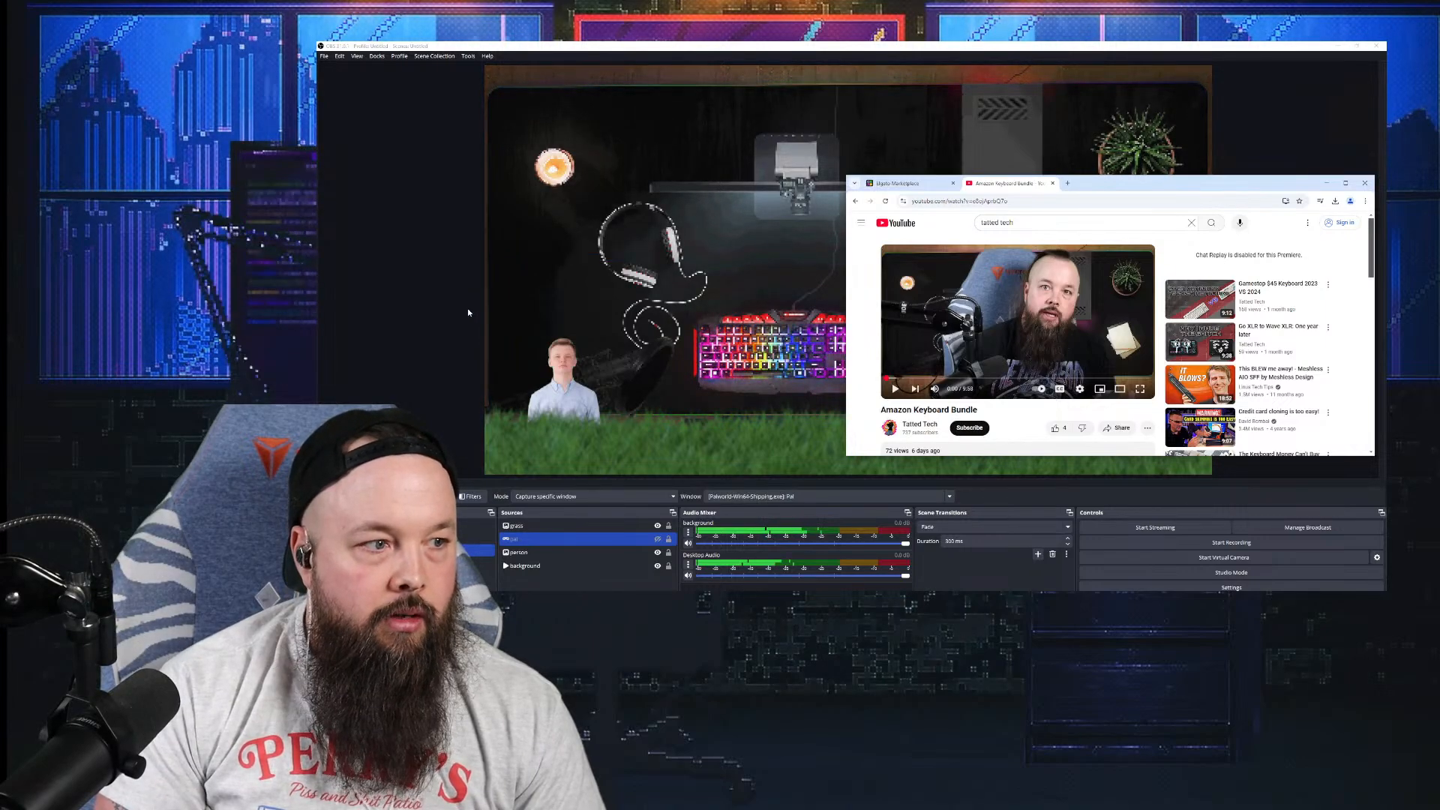
{"action": "left_click_drag", "start_coordinate": [1107, 187], "coordinate": [1205, 342]}
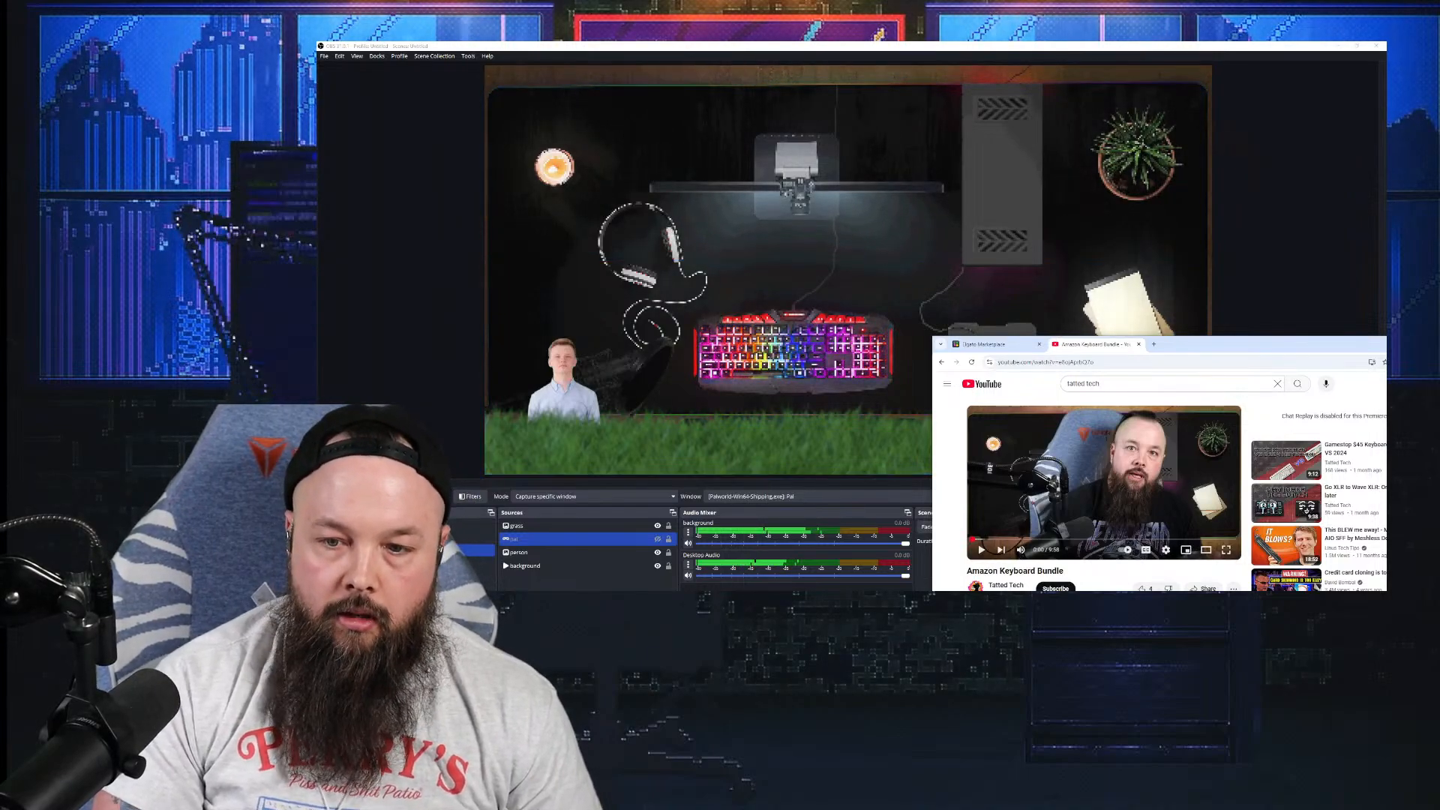
{"action": "left_click", "coordinate": [505, 597]}
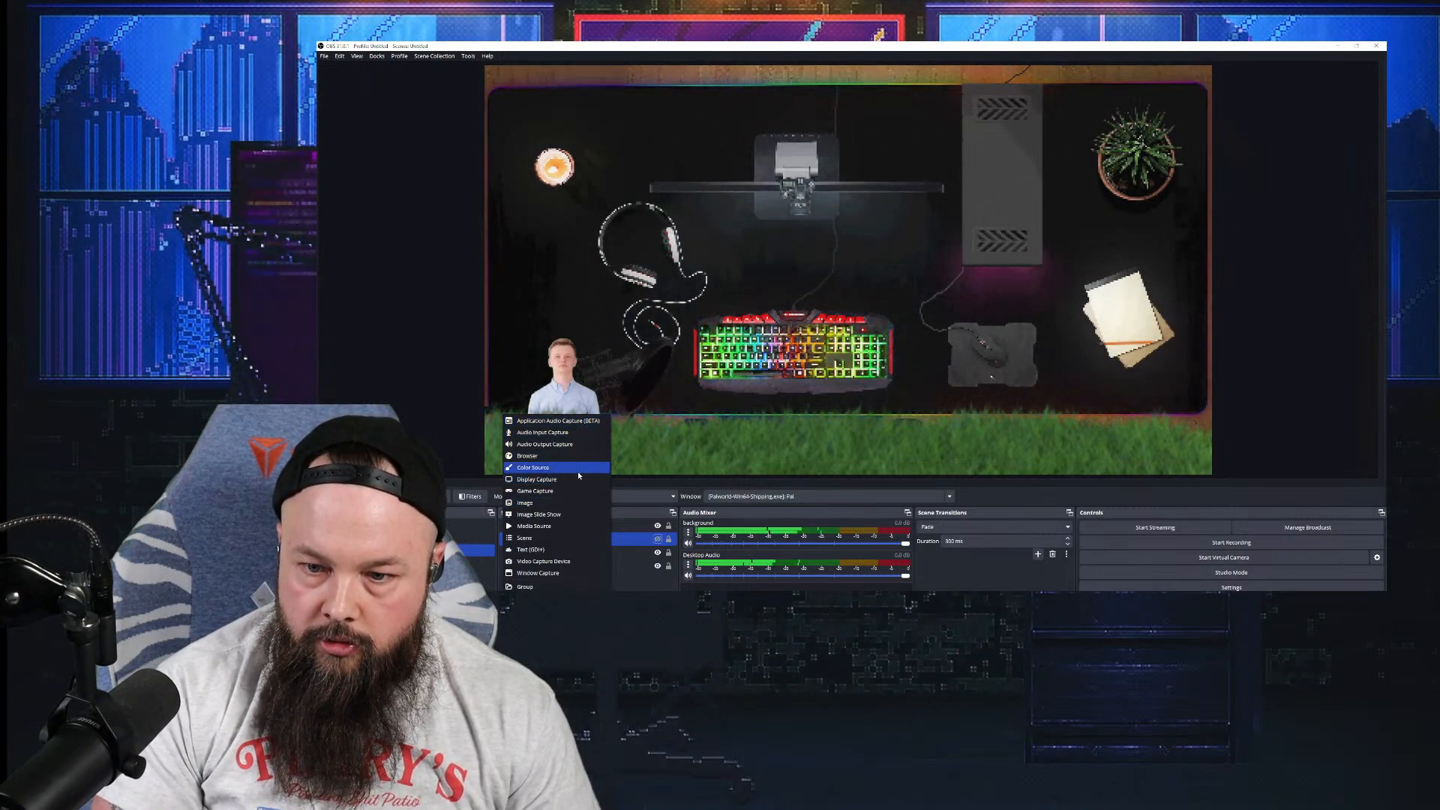
Step: Add a Window Capture source named 'videos' capturing Chrome's Amazon Keyboard Bundle YouTube window
{"action": "left_click", "coordinate": [561, 573]}
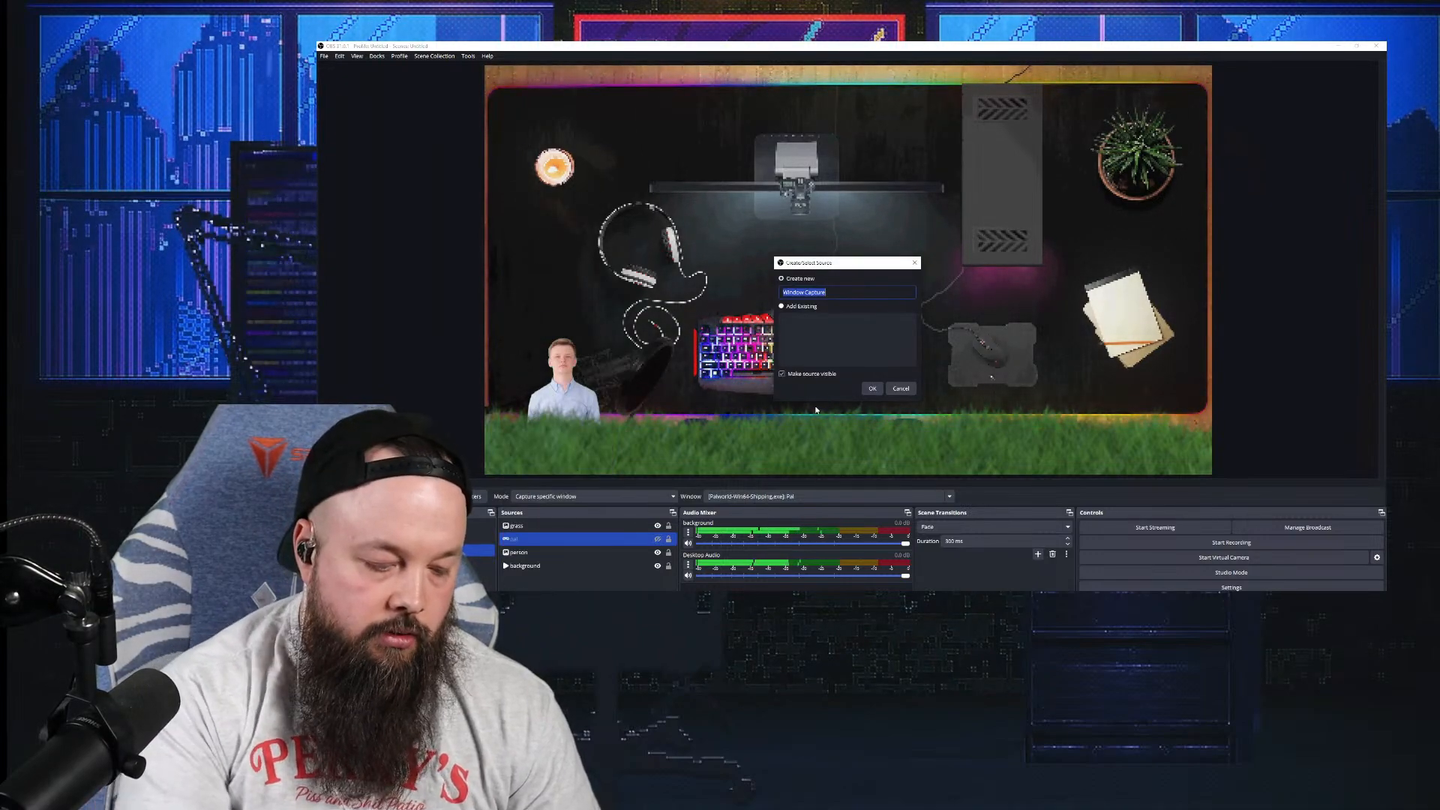
{"action": "type", "text": "vid"}
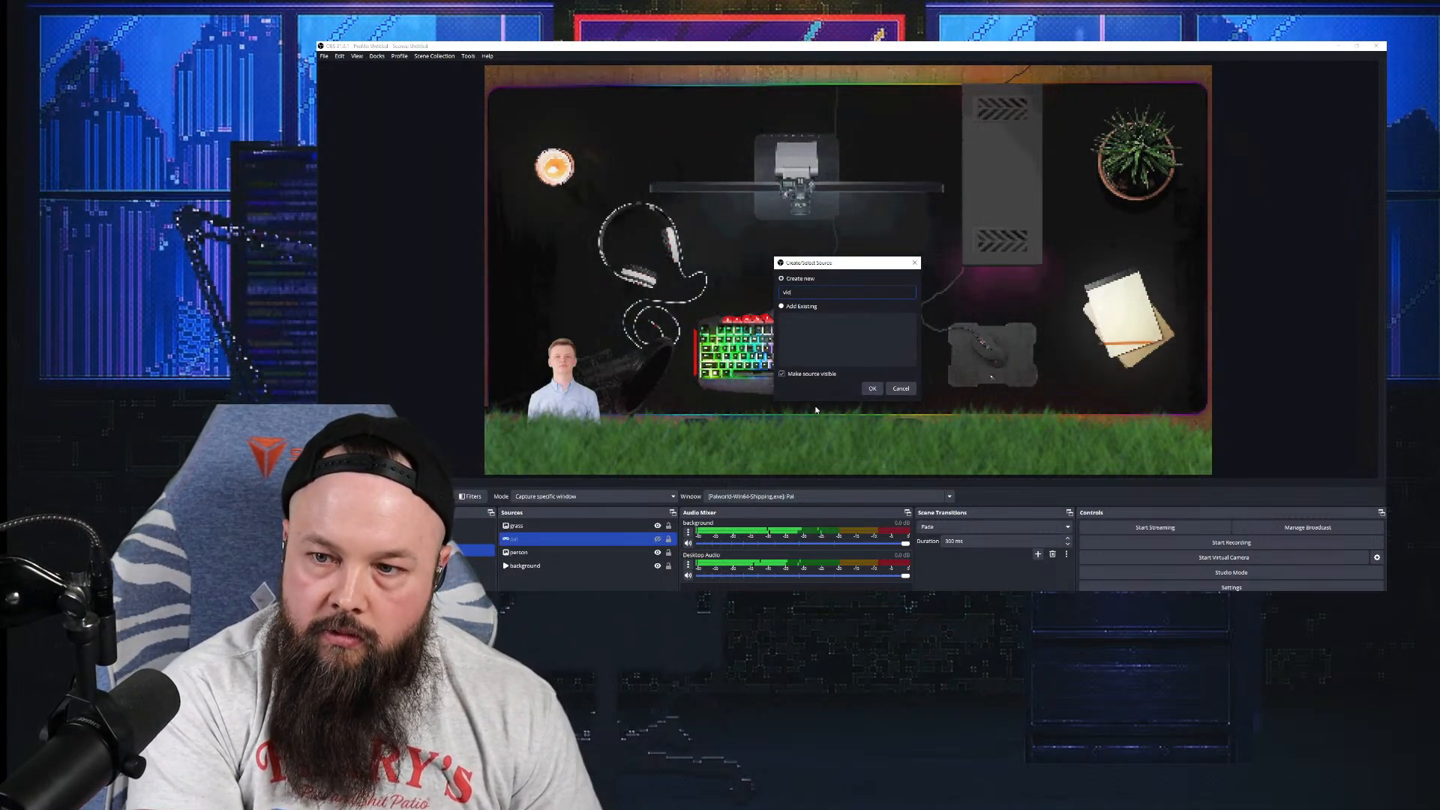
{"action": "type", "text": "eos"}
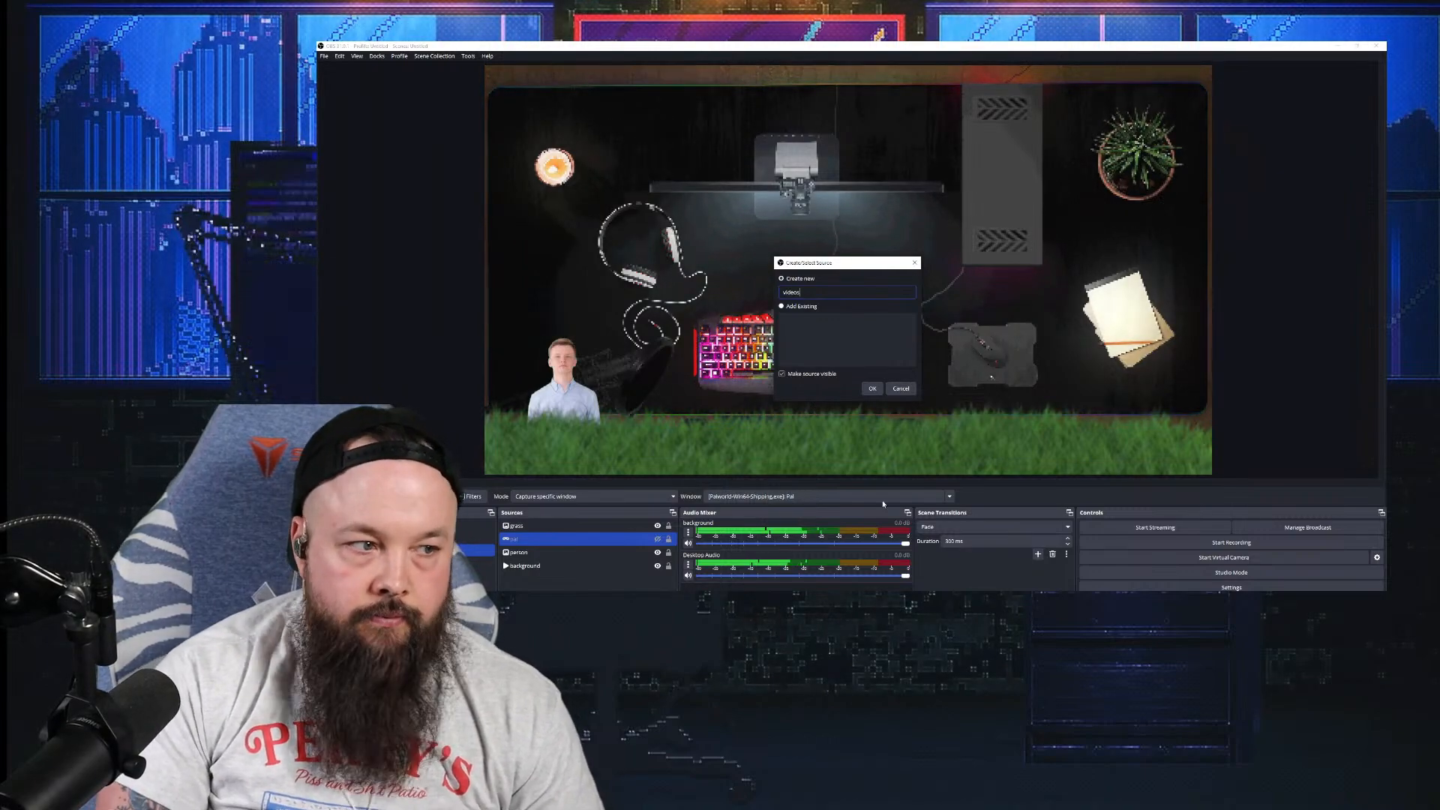
{"action": "left_click", "coordinate": [873, 388]}
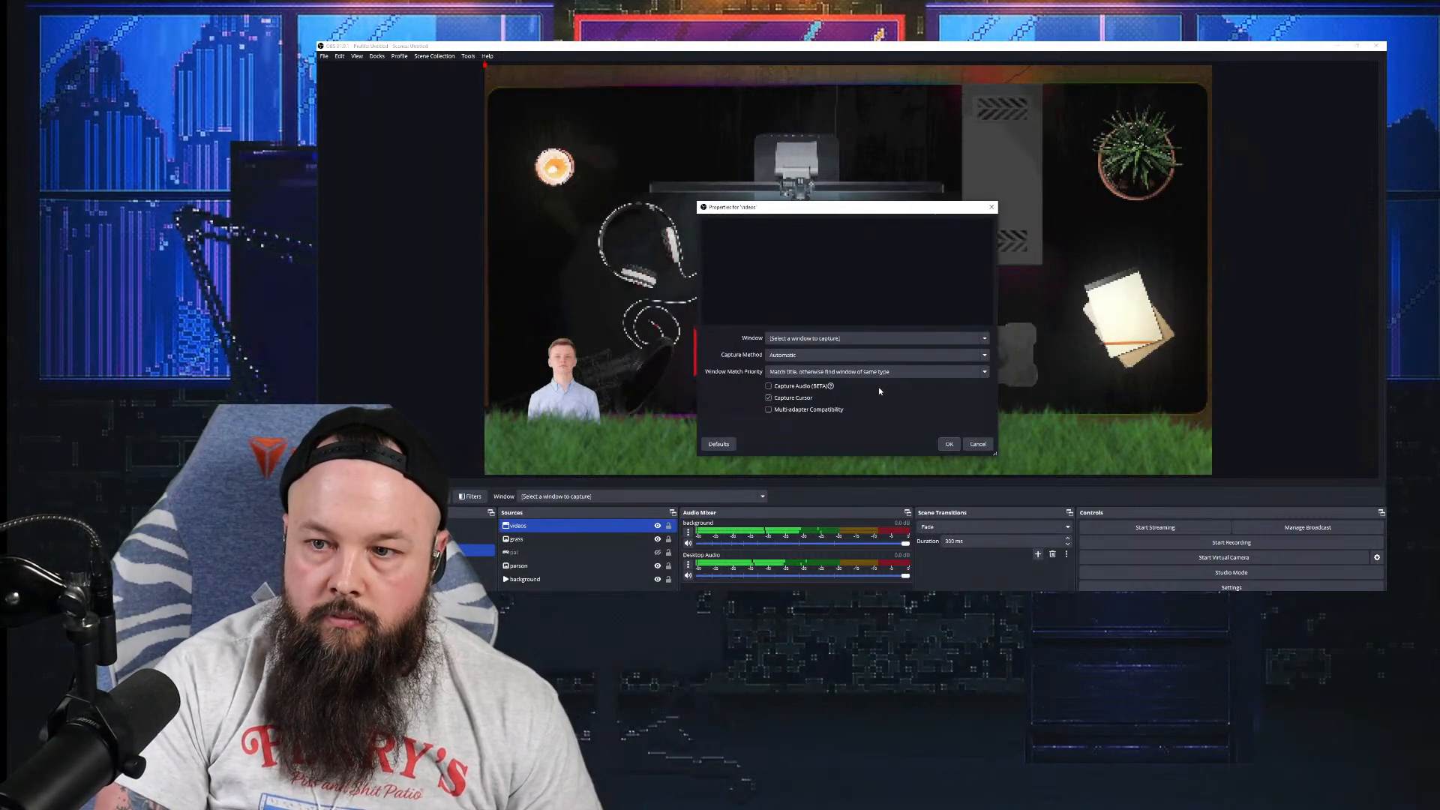
{"action": "left_click", "coordinate": [875, 343]}
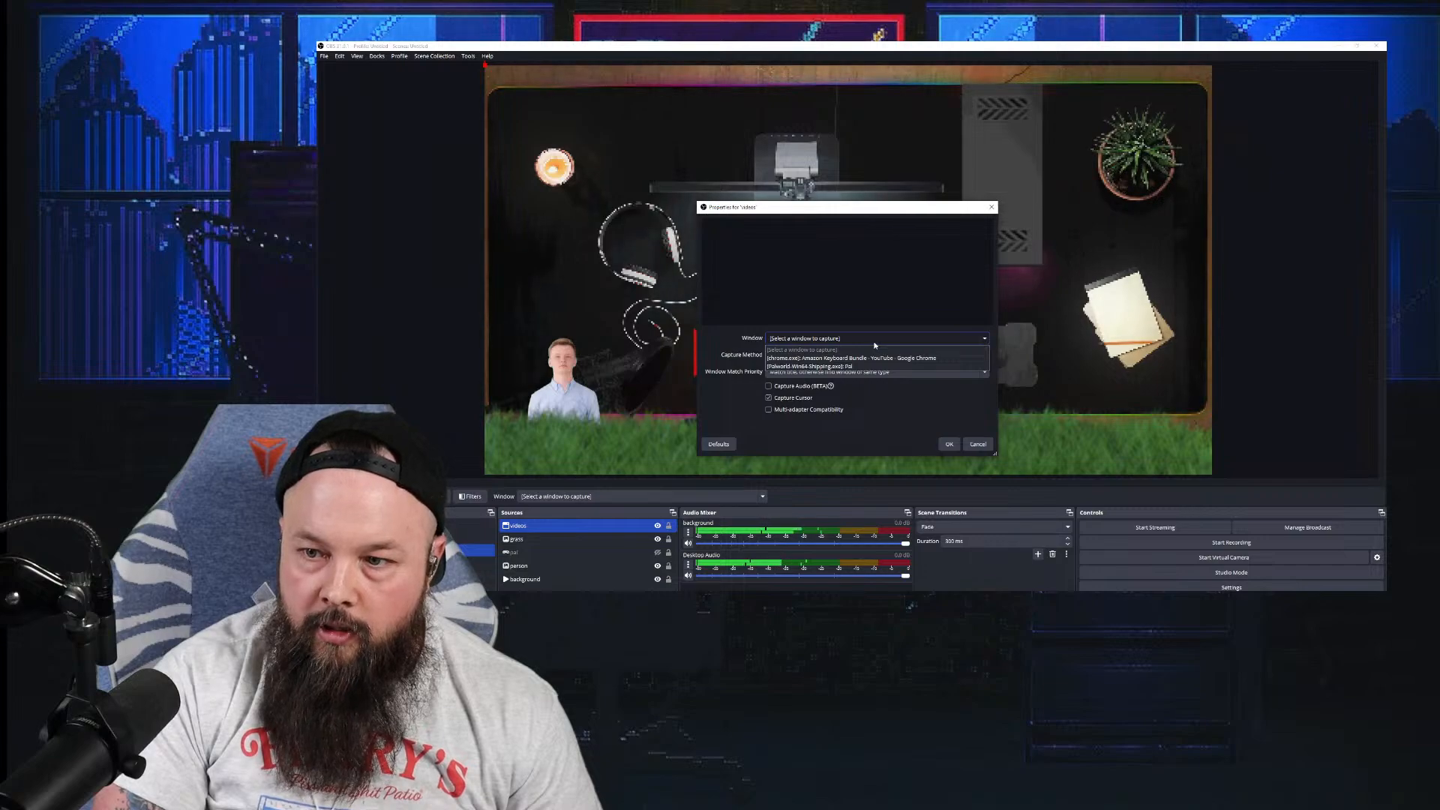
{"action": "left_click", "coordinate": [873, 358]}
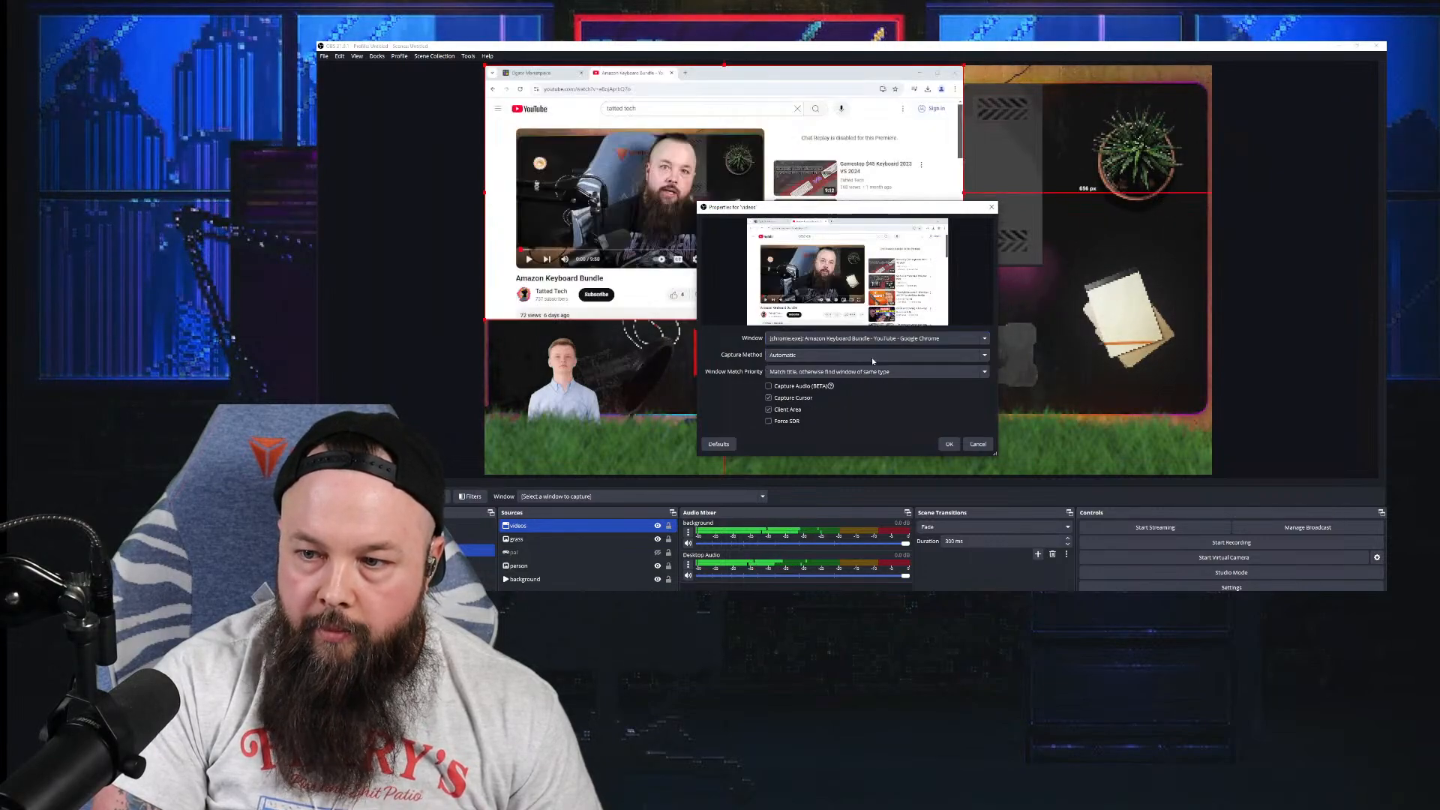
{"action": "left_click", "coordinate": [949, 444]}
Step: Crop the videos capture on all four edges to just the player, then enlarge it upper right
{"action": "left_click_drag", "start_coordinate": [828, 226], "coordinate": [916, 297]}
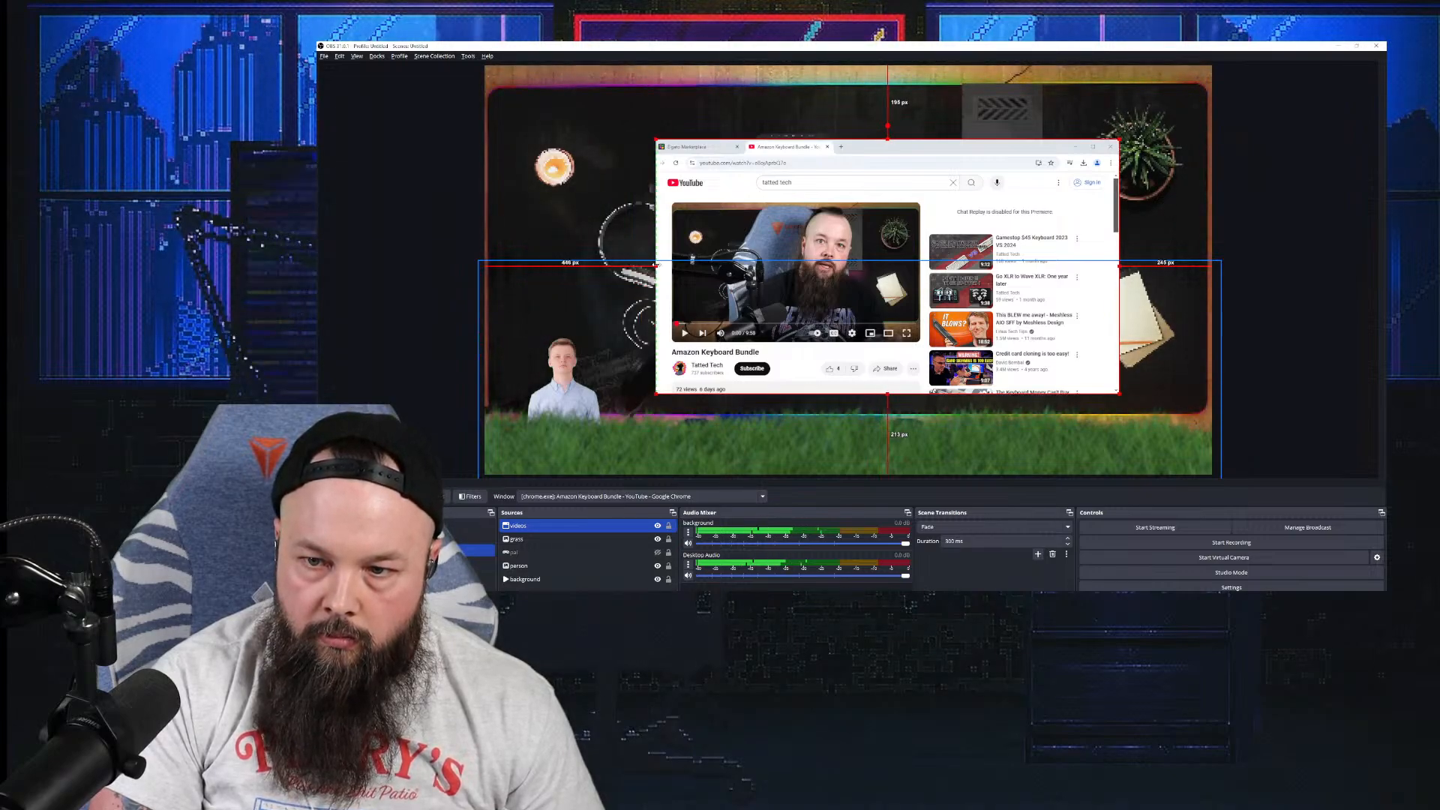
{"action": "left_click_drag", "start_coordinate": [639, 264], "coordinate": [673, 264]}
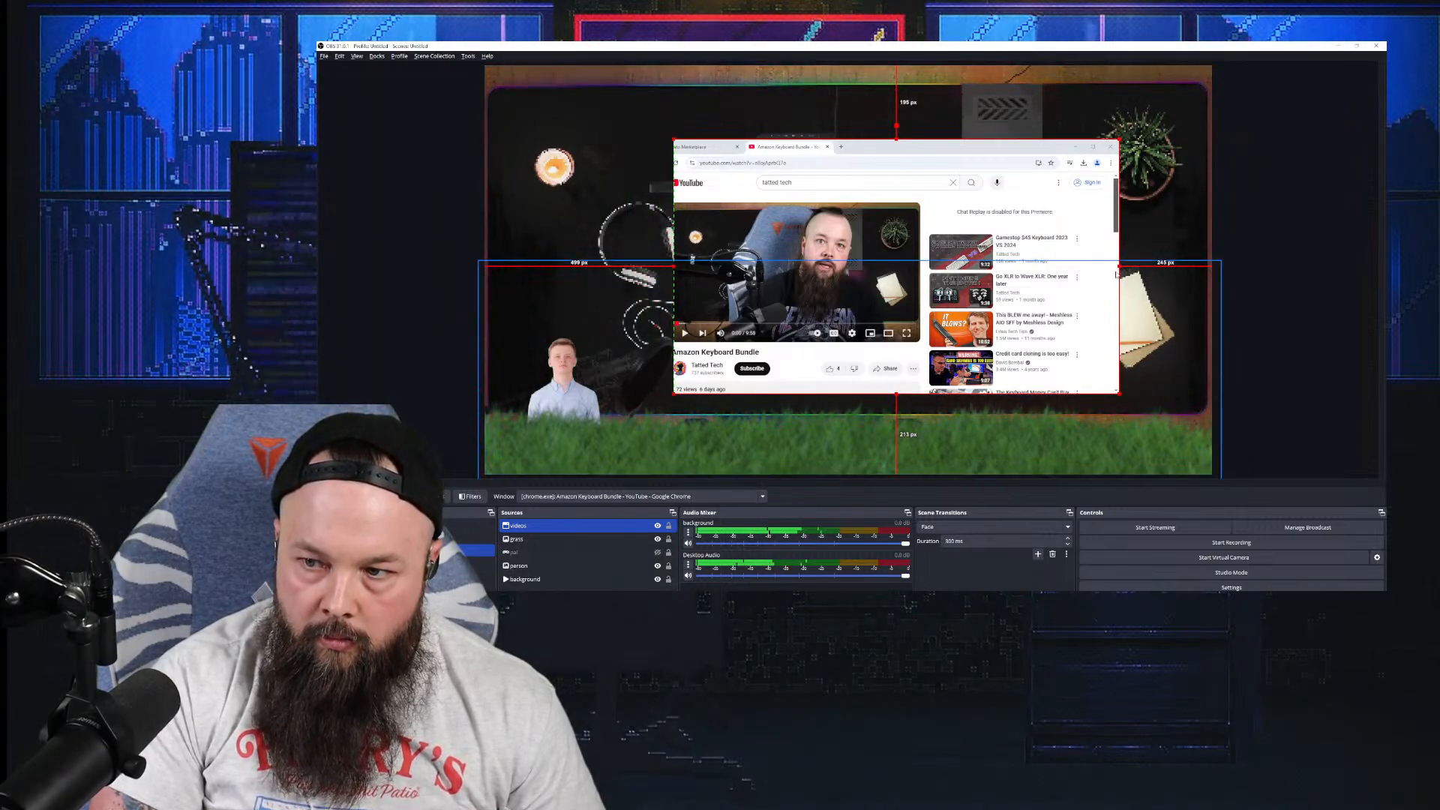
{"action": "left_click_drag", "start_coordinate": [1119, 266], "coordinate": [923, 287]}
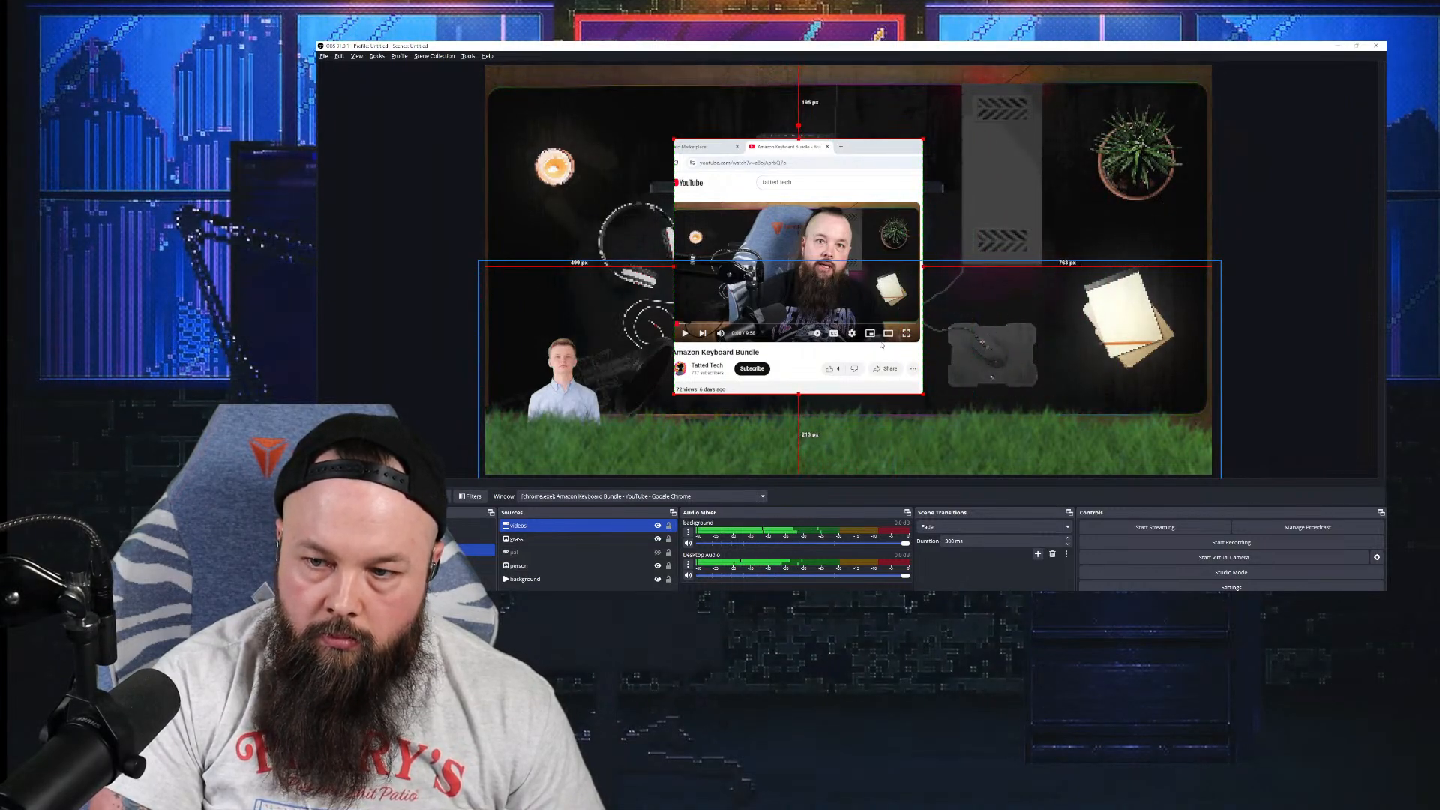
{"action": "left_click_drag", "start_coordinate": [798, 391], "coordinate": [797, 341]}
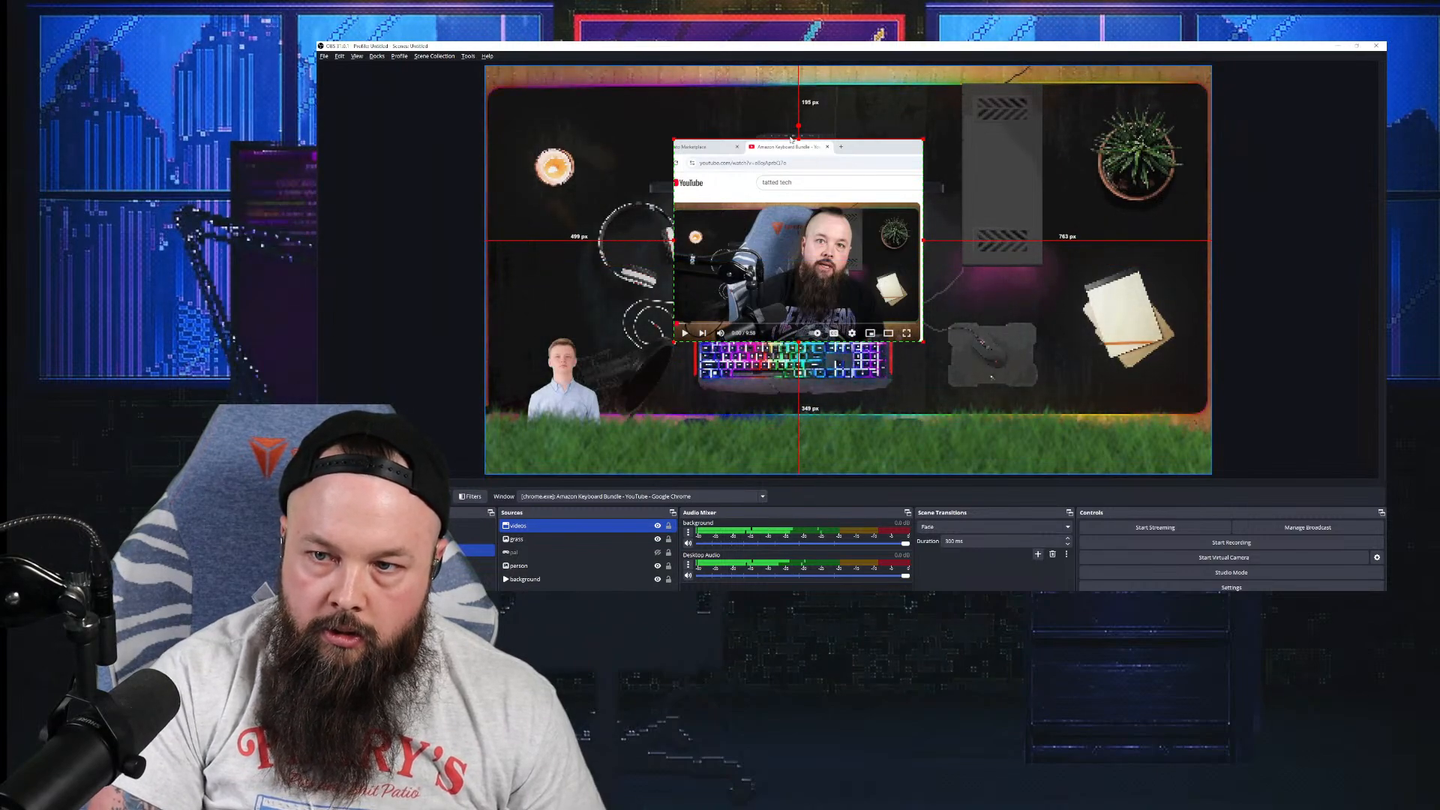
{"action": "left_click_drag", "start_coordinate": [791, 140], "coordinate": [791, 216]}
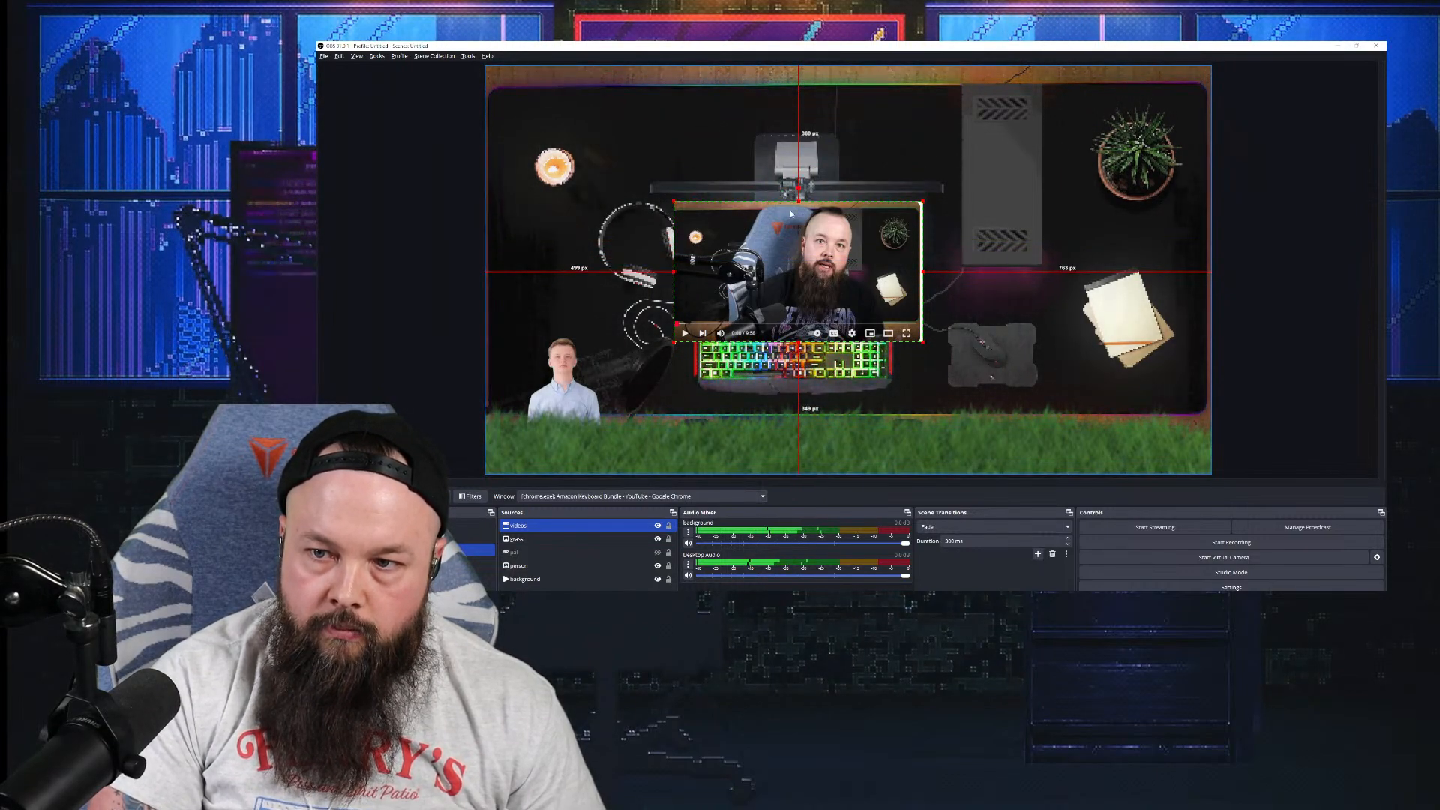
{"action": "left_click_drag", "start_coordinate": [923, 203], "coordinate": [1172, 63]}
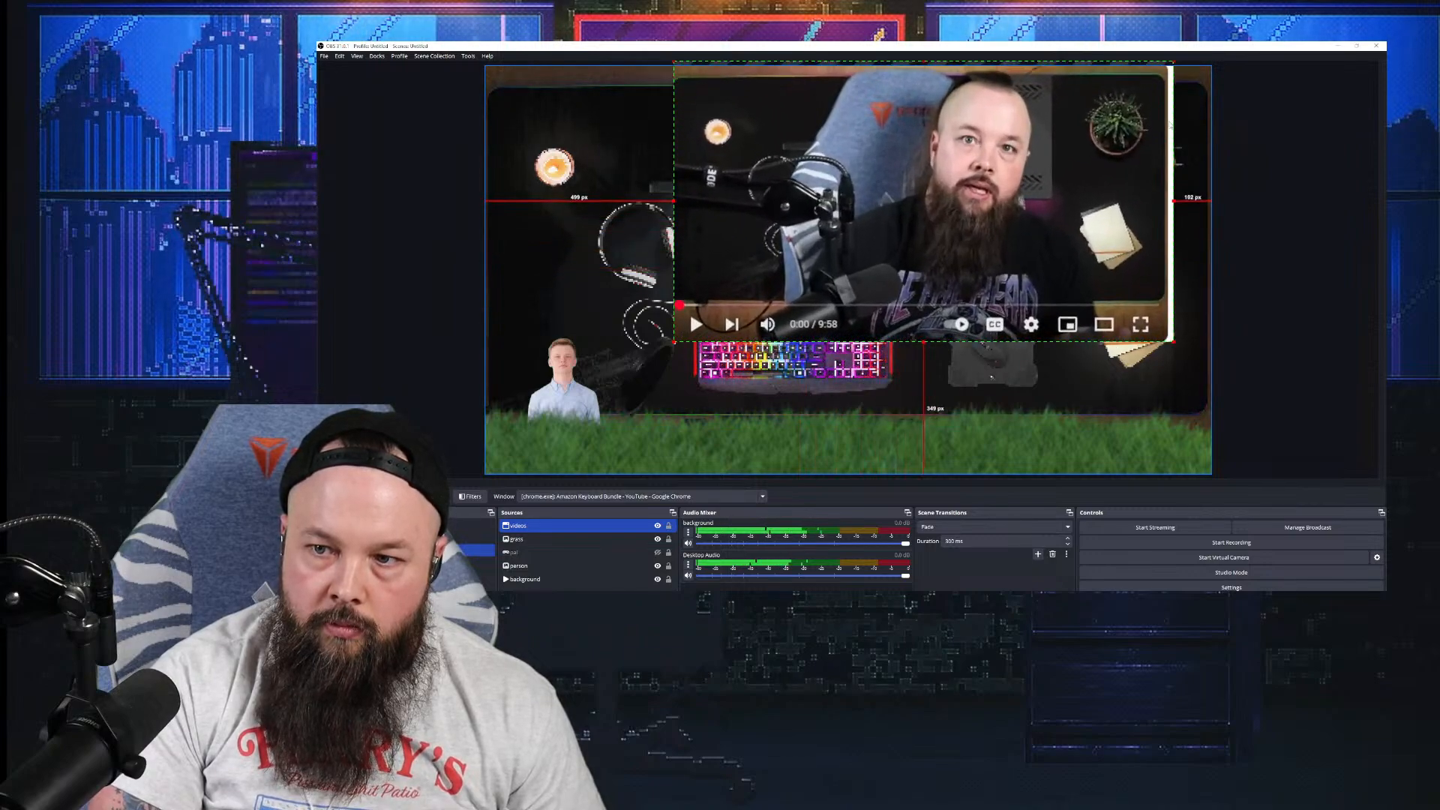
{"action": "left_click_drag", "start_coordinate": [1170, 125], "coordinate": [1169, 157]}
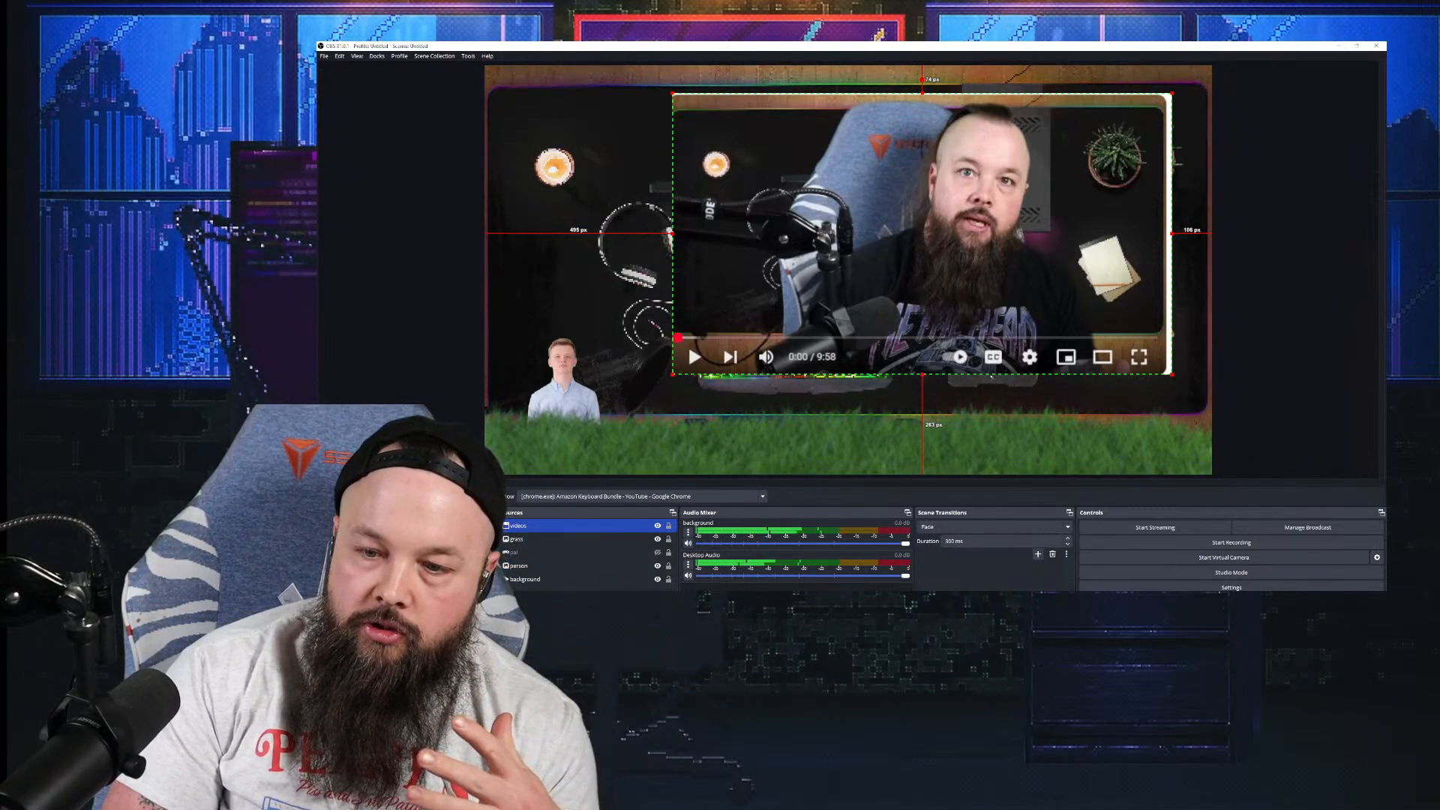
Step: Play the Amazon Keyboard Bundle video in Chrome briefly, pausing it at 0:04
{"action": "key", "text": "alt+Tab"}
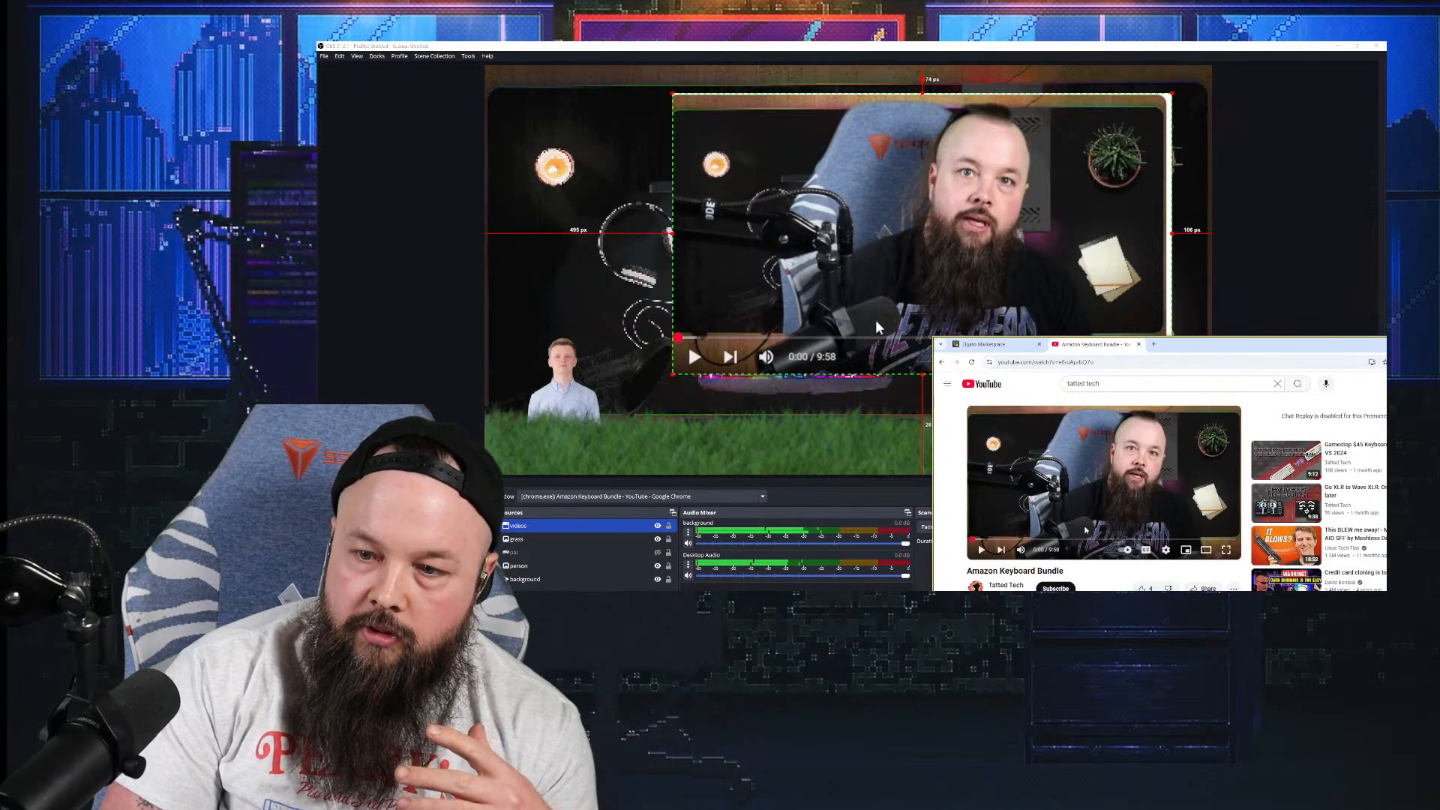
{"action": "left_click", "coordinate": [1103, 499]}
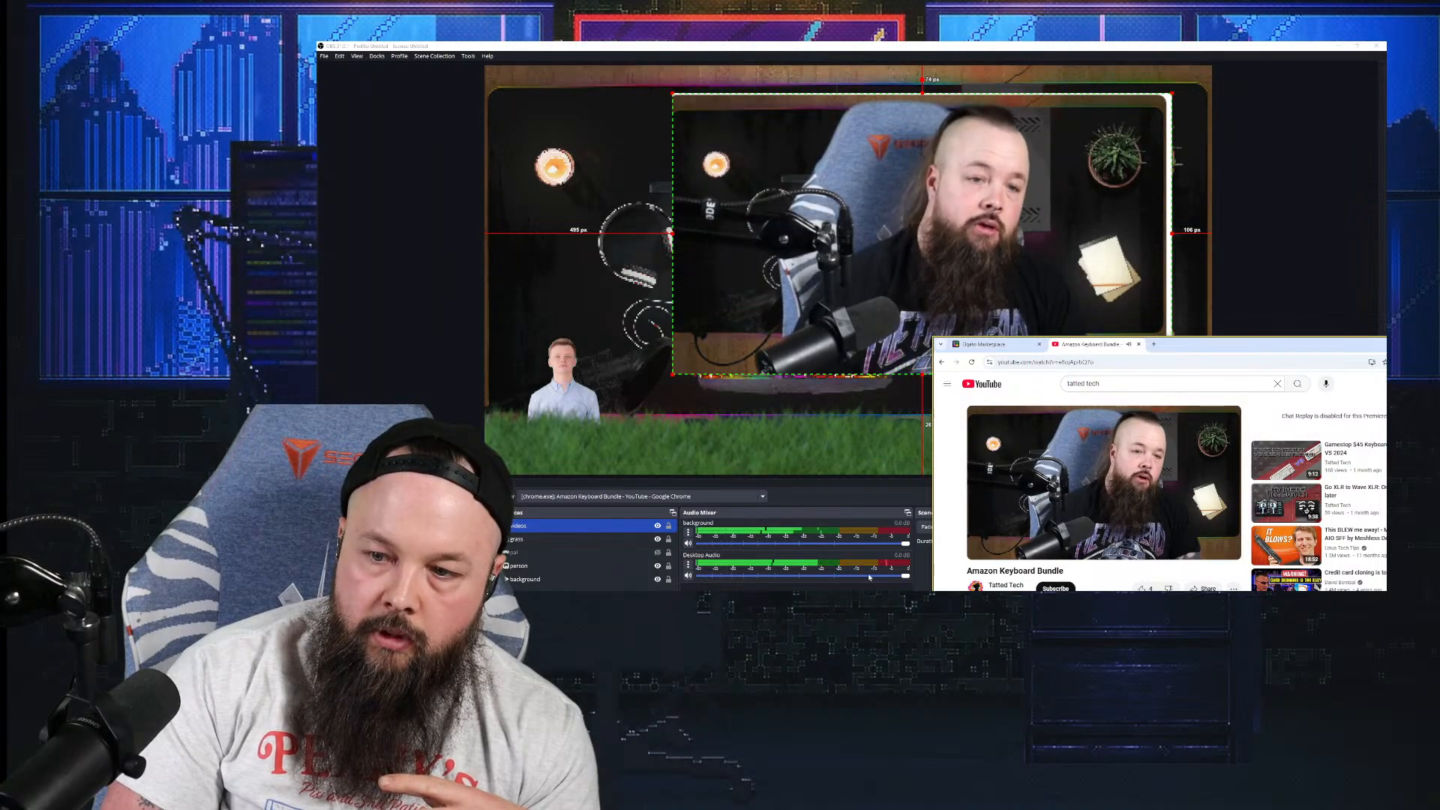
{"action": "left_click", "coordinate": [1122, 483]}
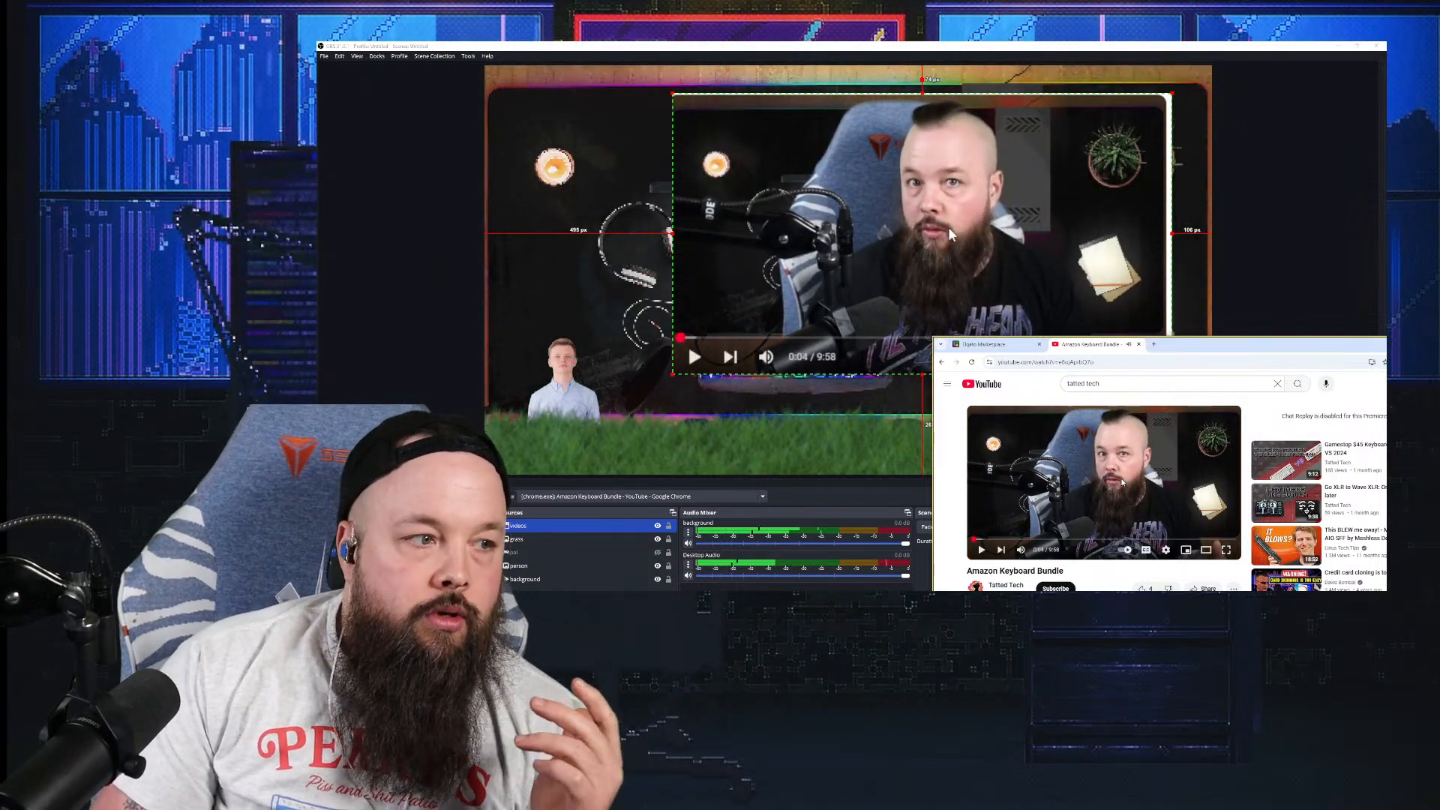